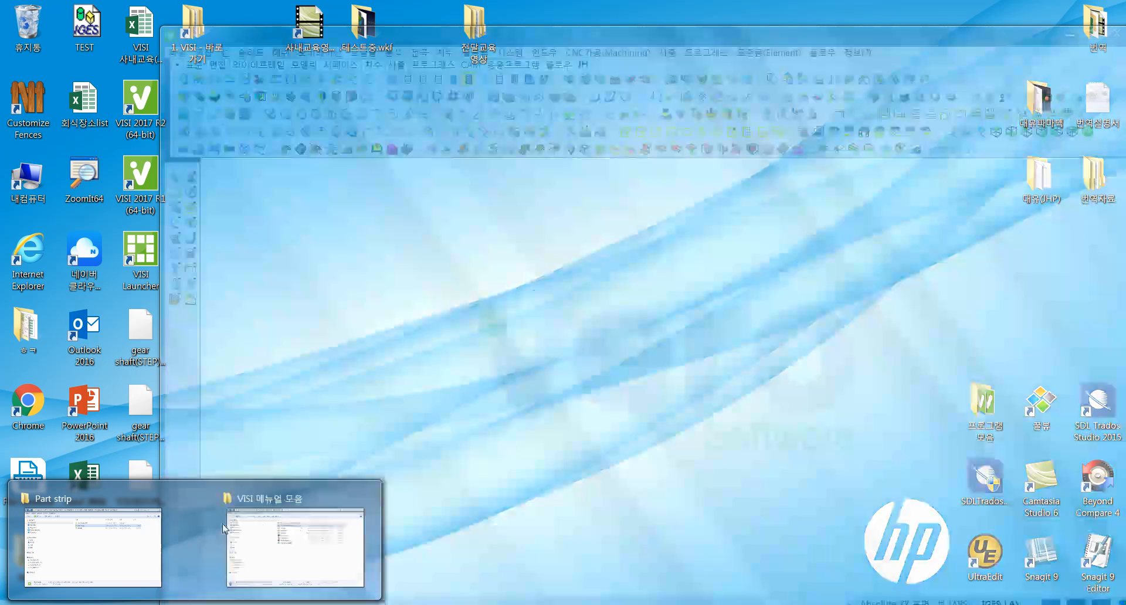
Step: Open the Part Study.WKF file in VISI, discarding the model data currently loaded
click(150, 534)
drag(387, 227, 984, 330)
click(726, 375)
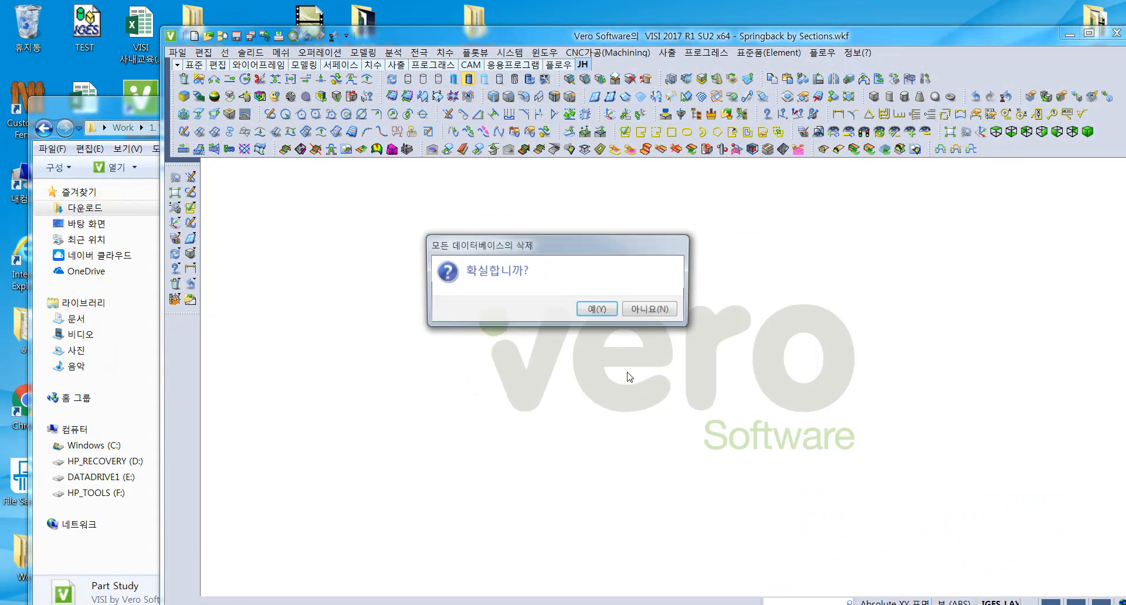
click(598, 307)
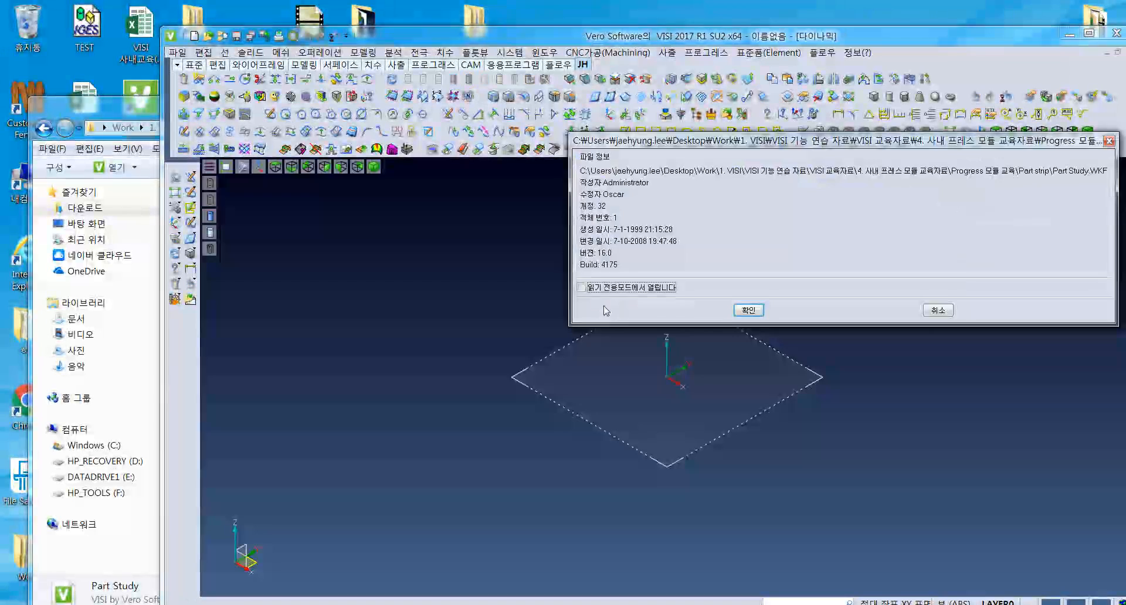
click(751, 310)
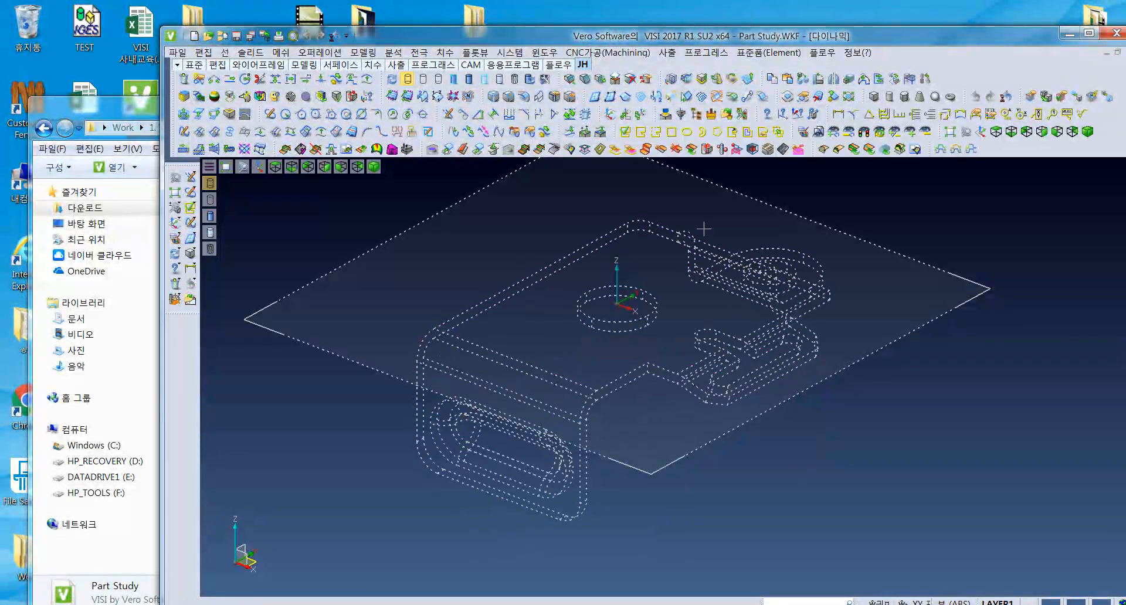
Step: Maximize the VISI window and switch the bracket model from wireframe to shaded display
double_click(707, 36)
middle_drag(267, 267, 340, 287)
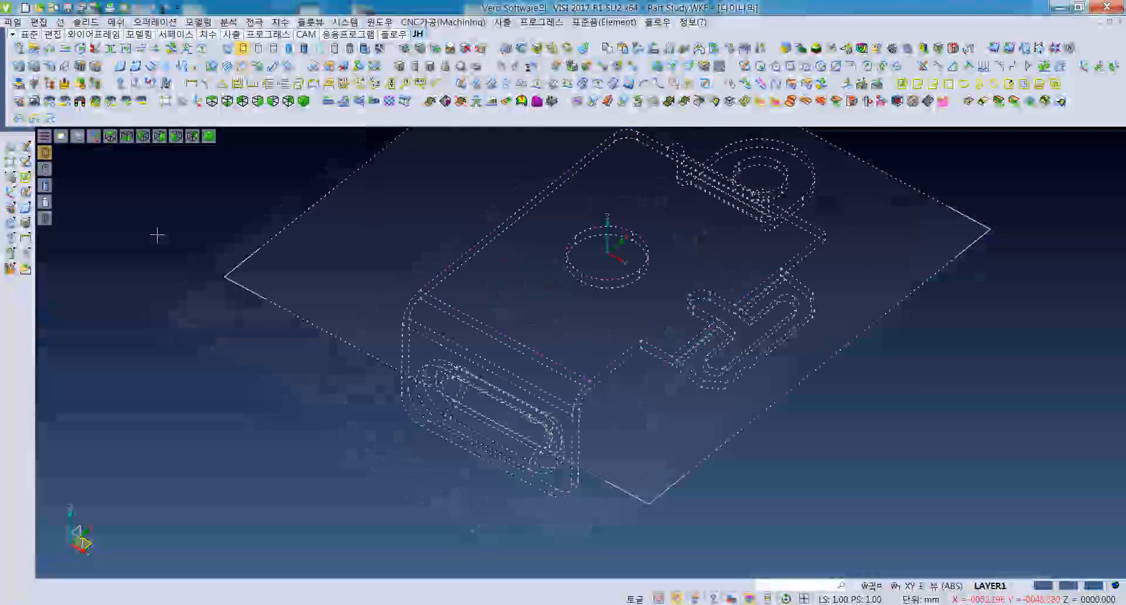
click(45, 186)
mouse_move(508, 290)
middle_down()
mouse_move(498, 327)
mouse_move(522, 425)
middle_up()
Step: Open the Progress (프로그레스) part-unfolding window for the bracket
click(541, 22)
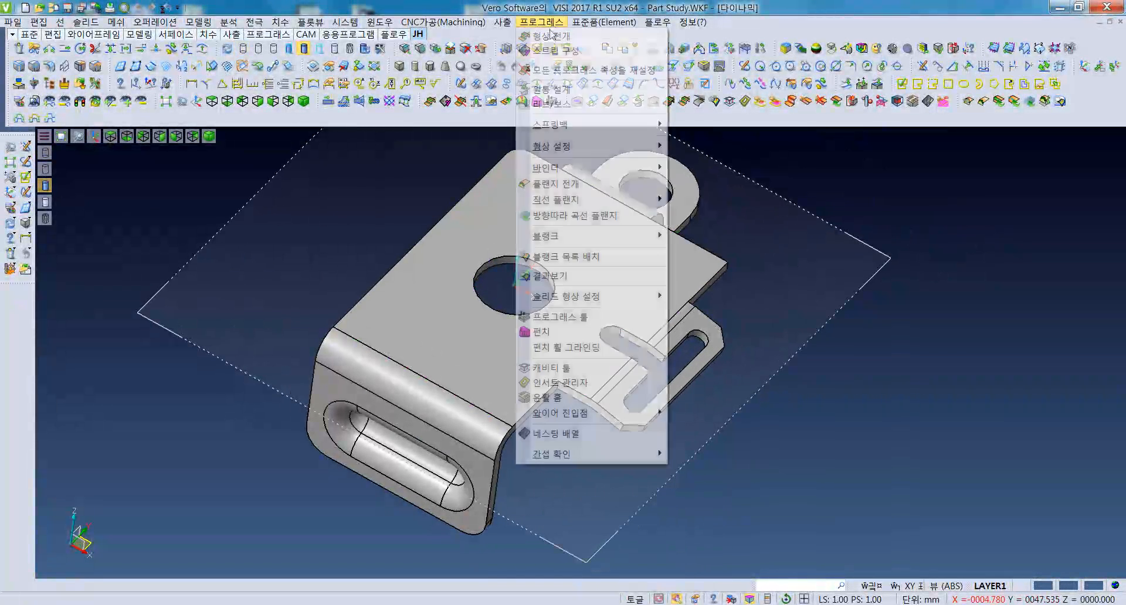
click(557, 51)
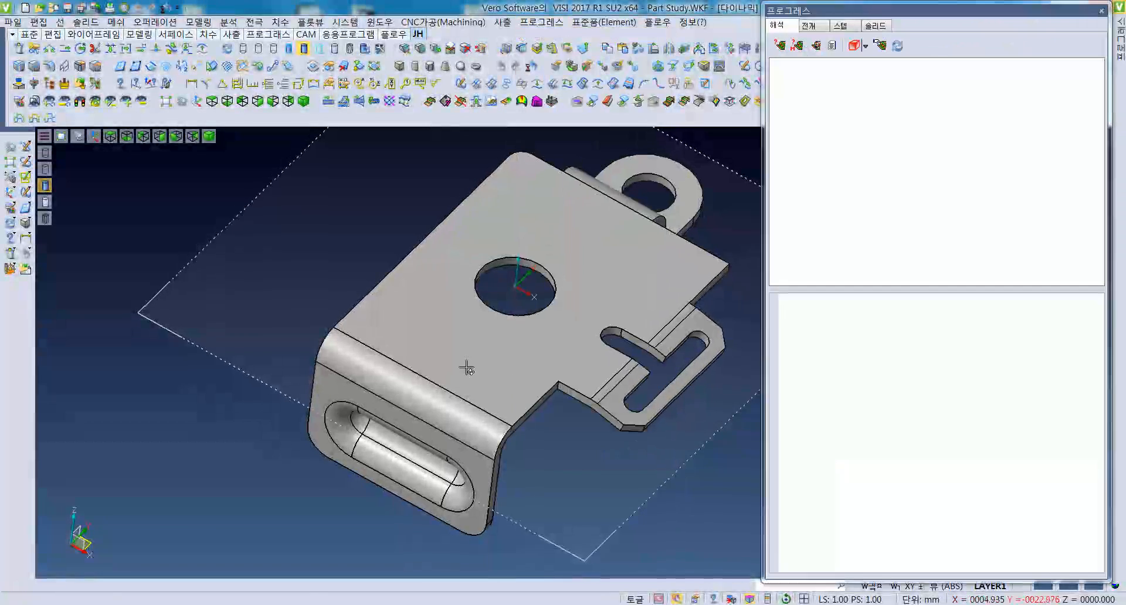
middle_drag(513, 371, 487, 336)
scroll(417, 319, down, 3)
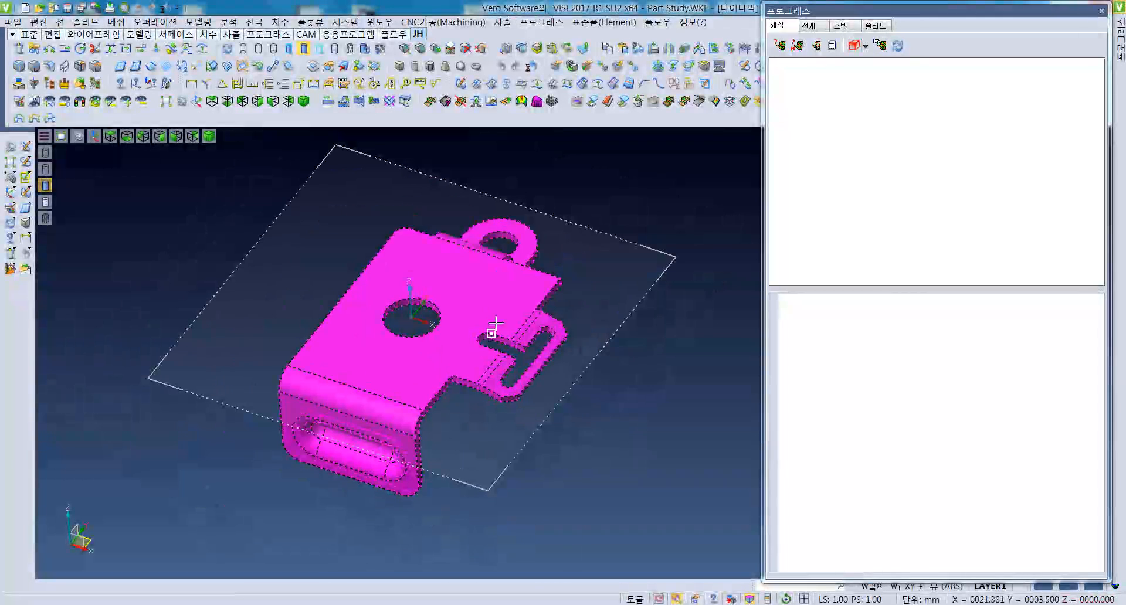
Step: Start a shape analysis of the bracket solid, using its flat top face to define the material extraction
click(785, 47)
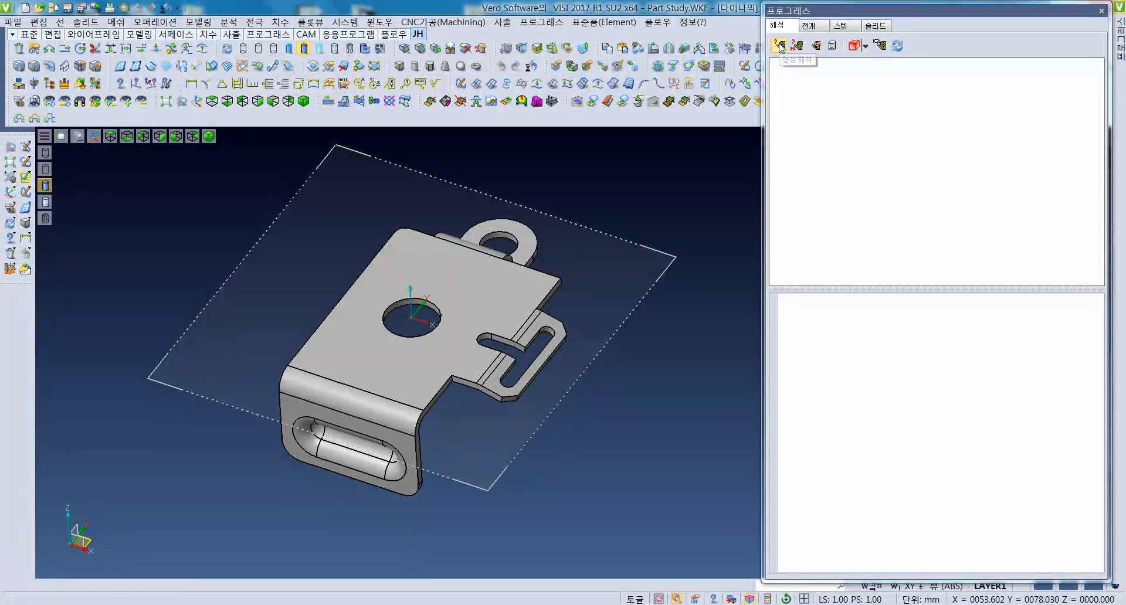
click(781, 47)
click(485, 303)
middle_drag(484, 303, 445, 270)
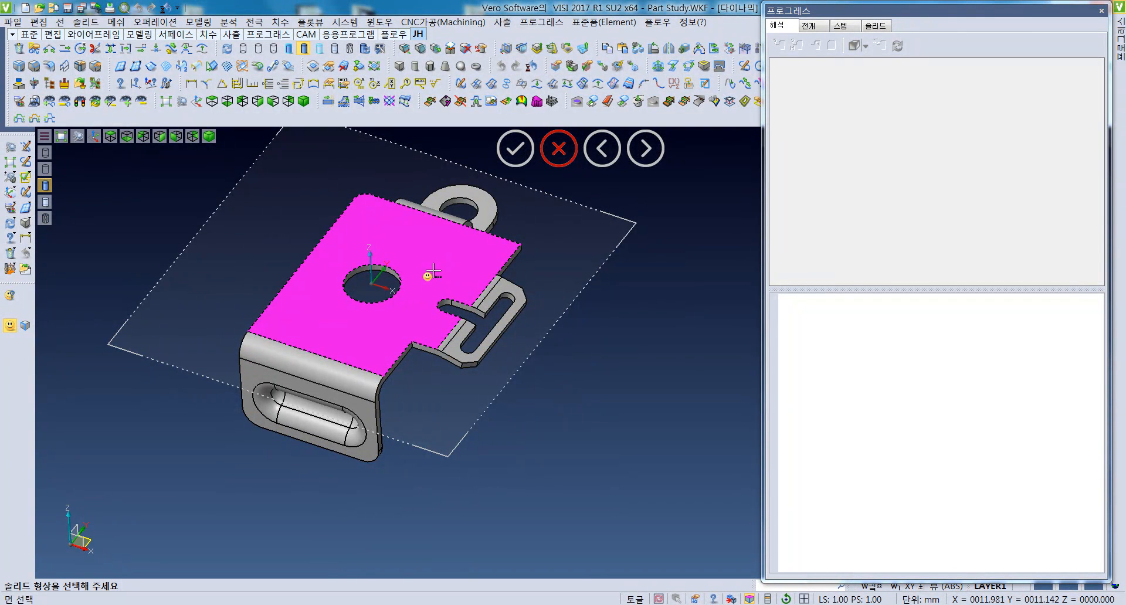
click(431, 273)
middle_drag(493, 365, 456, 359)
scroll(453, 357, down, 3)
drag(671, 308, 609, 305)
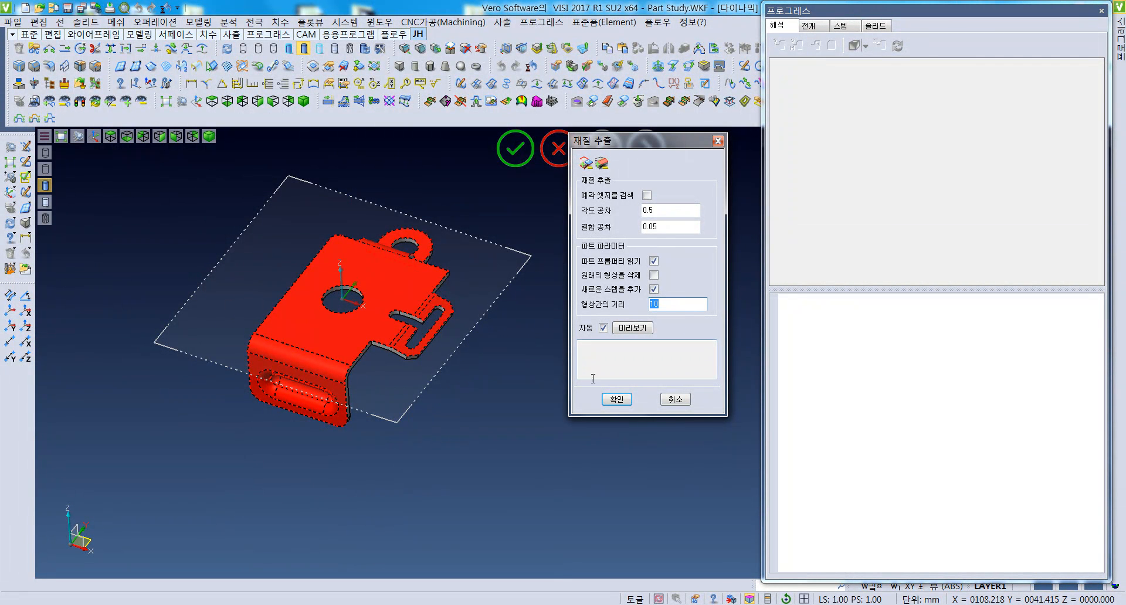
Step: Remove the bracket's flat top face from the extracted face set and add it back
click(586, 164)
click(382, 284)
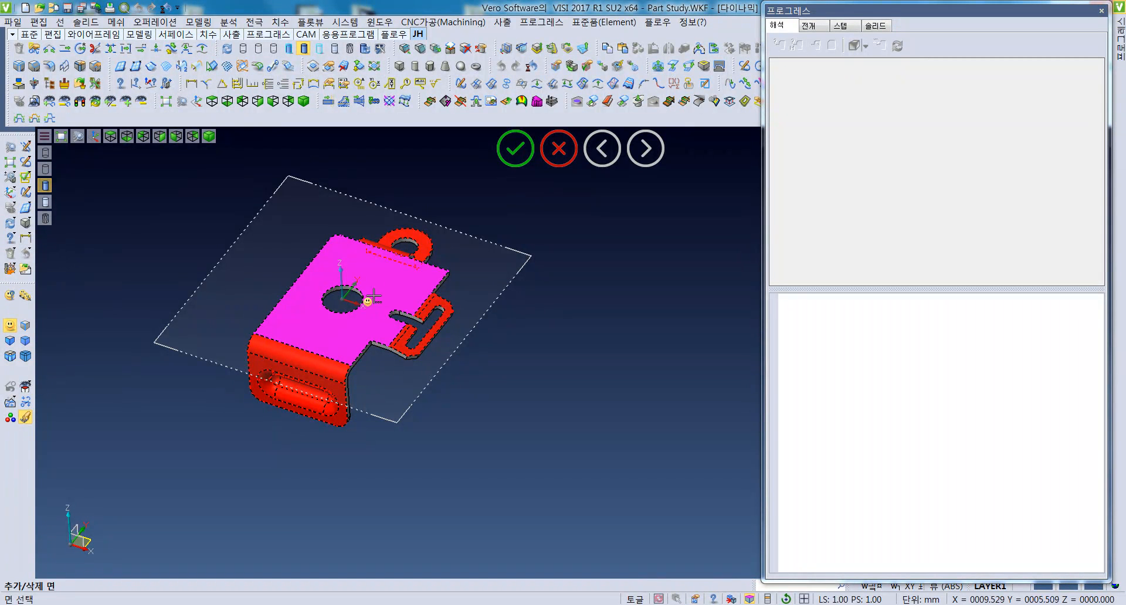
middle_drag(387, 302, 381, 309)
middle_drag(297, 349, 299, 349)
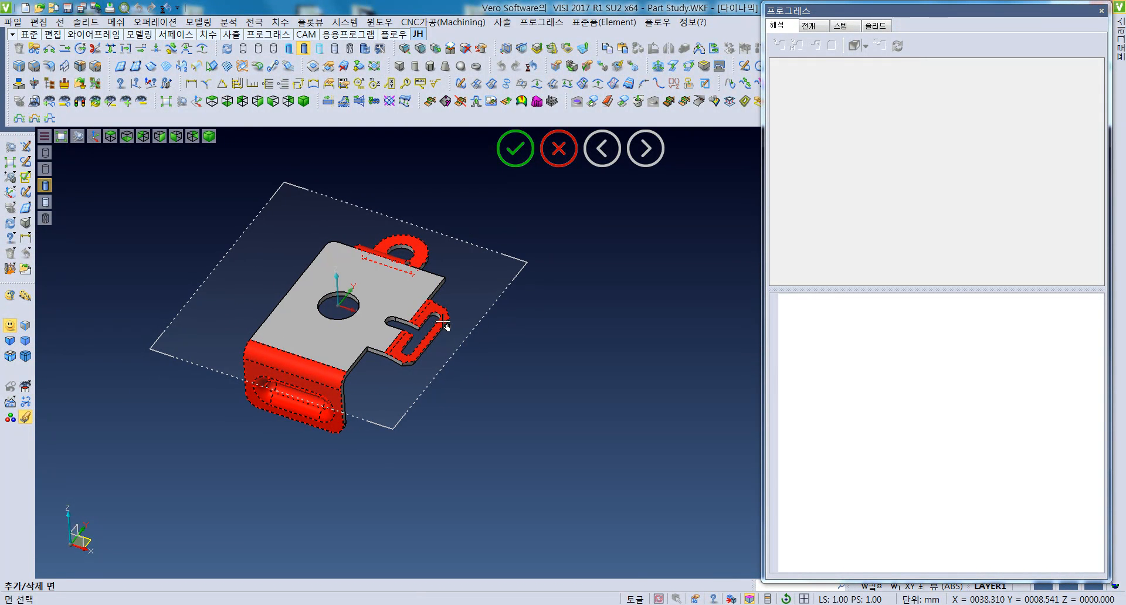
click(401, 293)
middle_drag(490, 347, 449, 340)
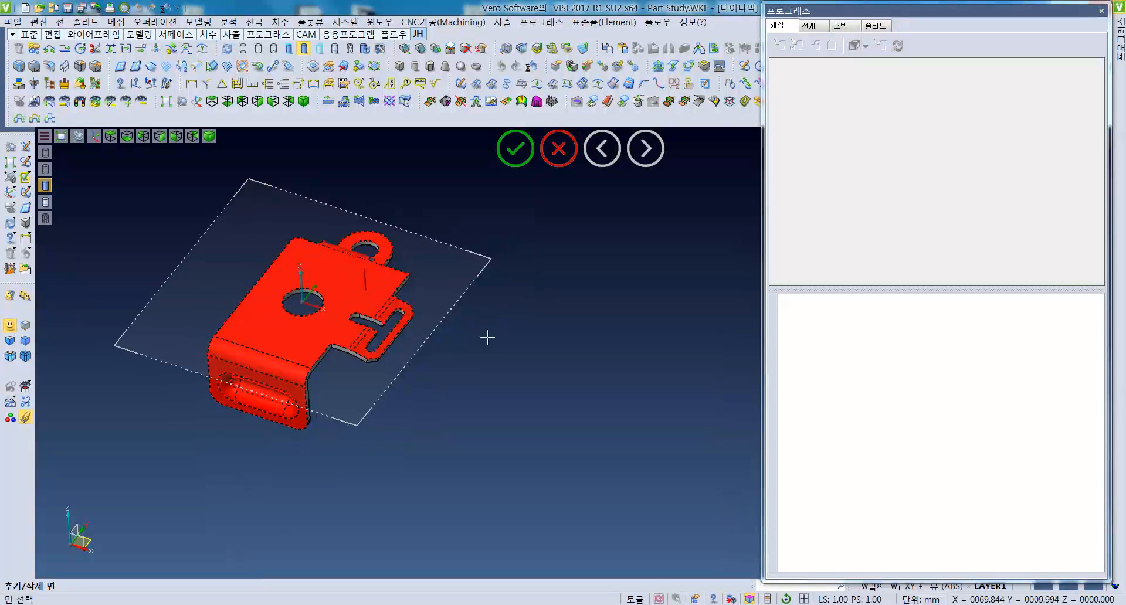
right_click(490, 314)
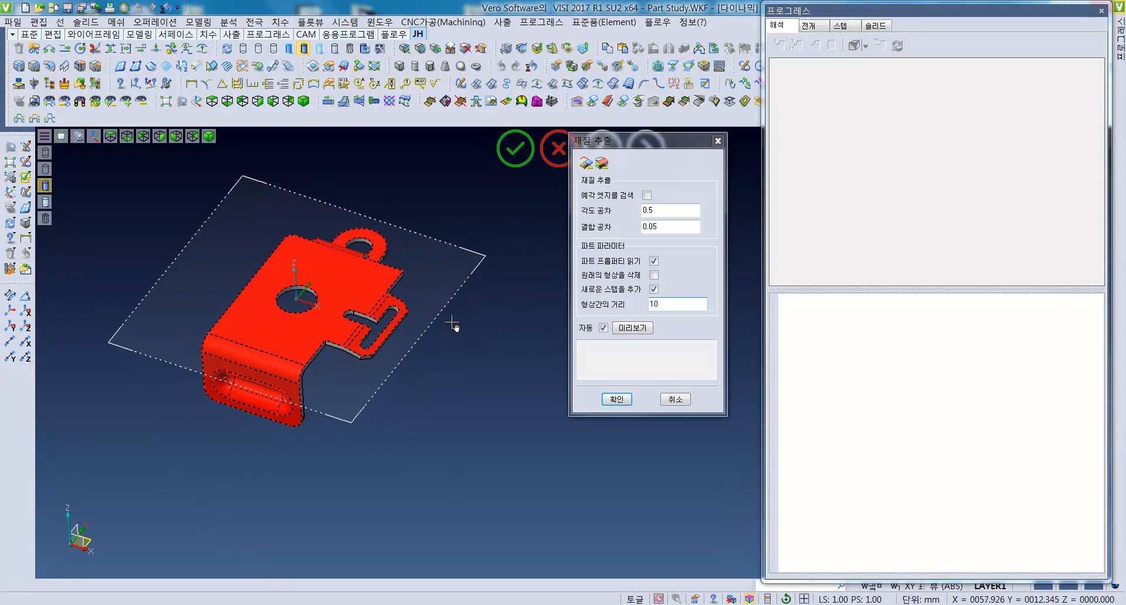
Step: Extract the skin at a distance of 10 and accept part properties of 1.0226 FeP02 G Z275, thickness 2 mm, neutral value 1/3, constant-length unfolding
click(623, 399)
middle_drag(496, 384, 440, 385)
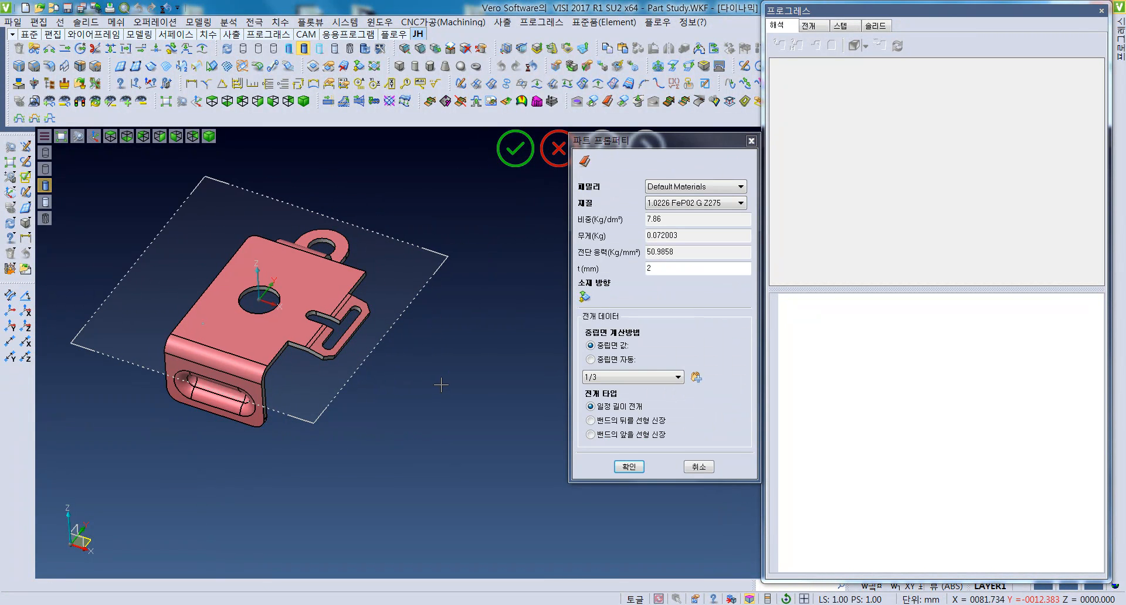
double_click(675, 268)
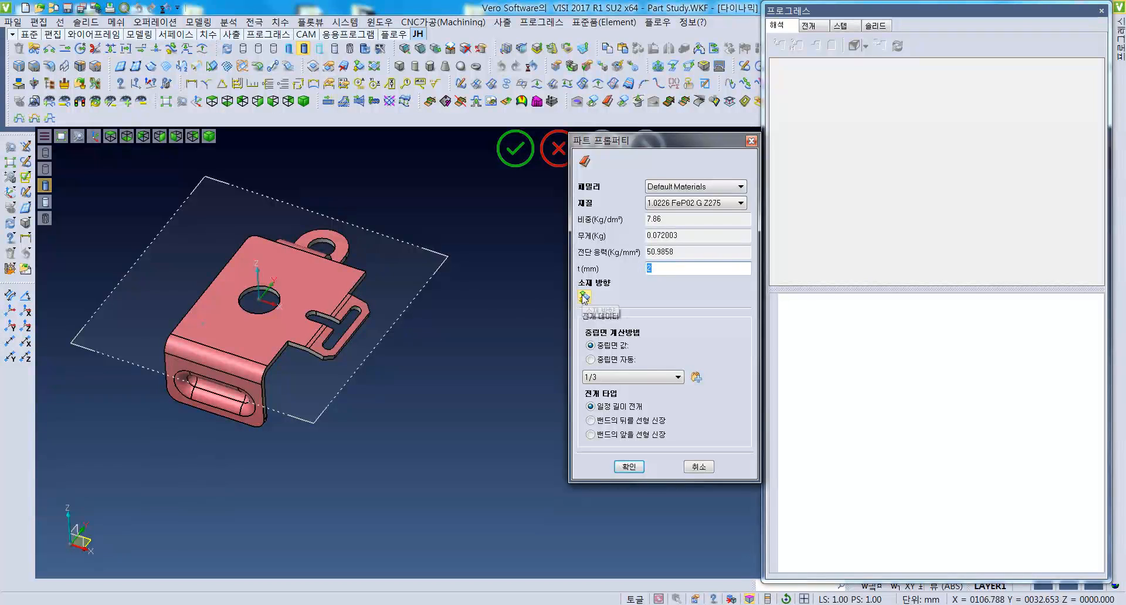
middle_drag(472, 333, 486, 312)
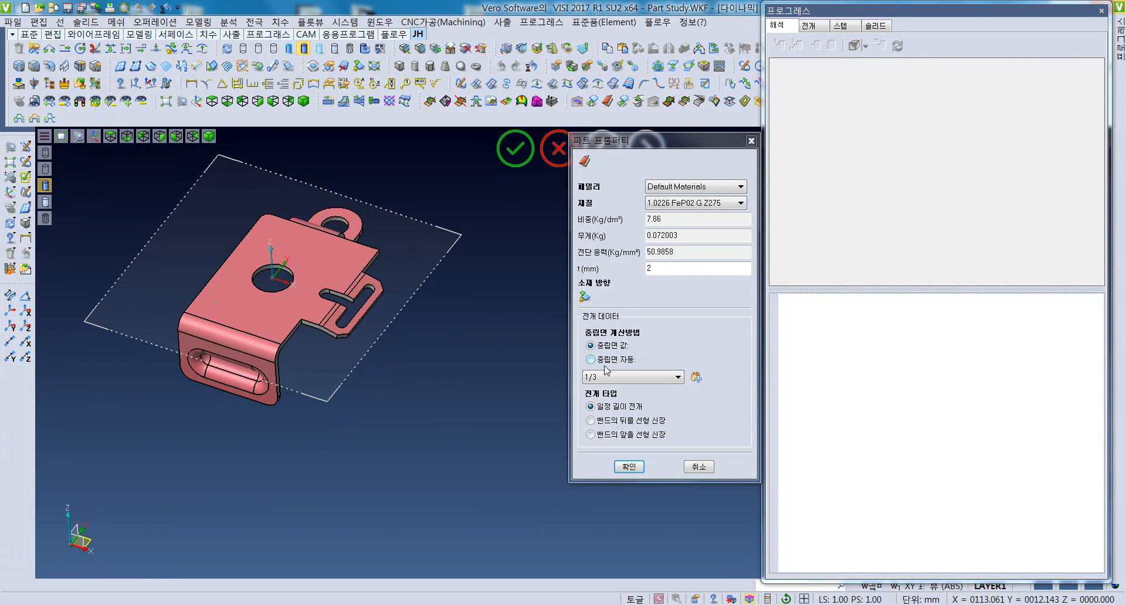
click(629, 467)
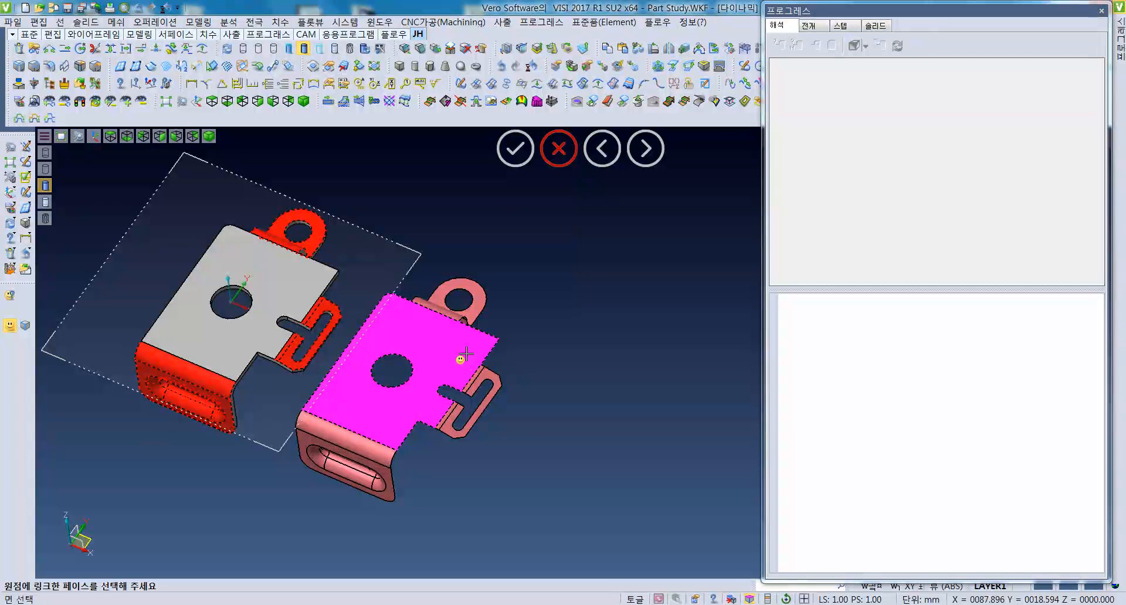
Step: Link the origin to the extracted skin's flat top face and place it at the centre of the round hole
click(370, 433)
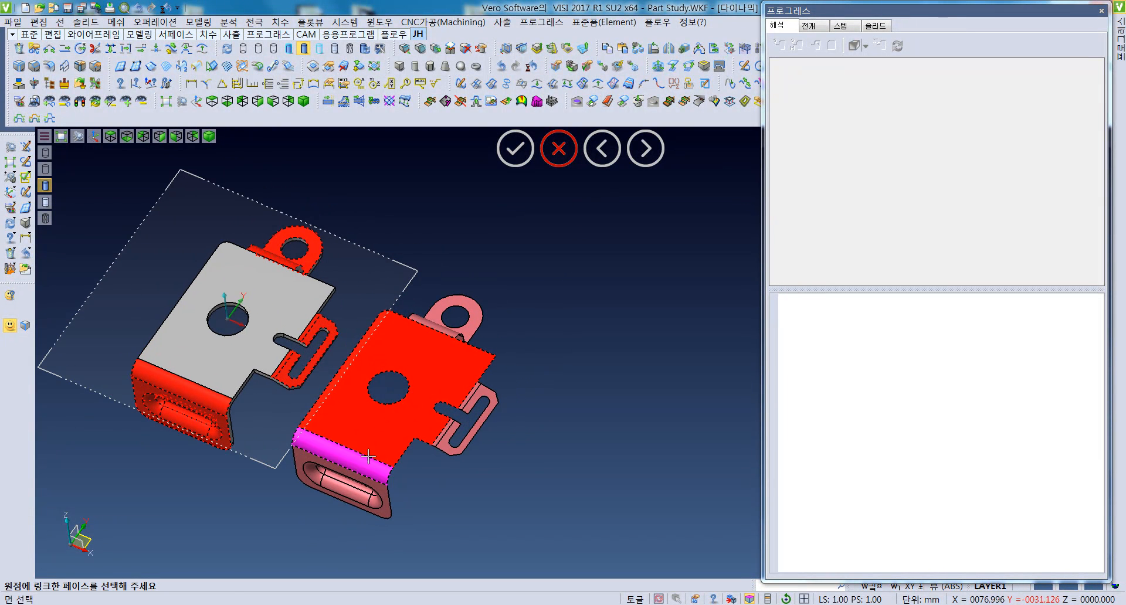
click(403, 417)
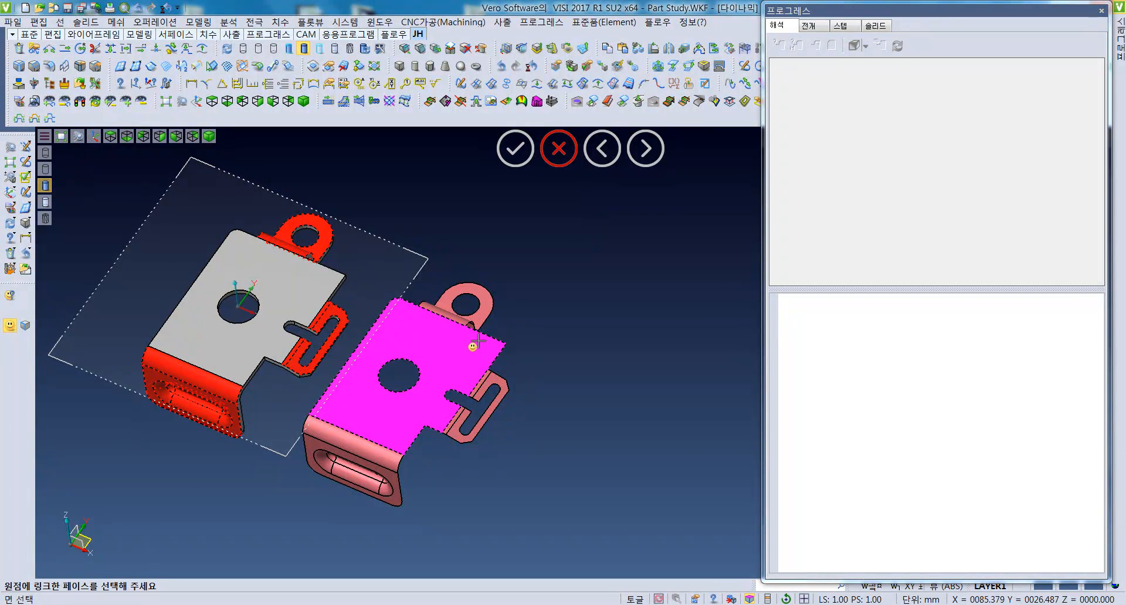
middle_drag(482, 337, 493, 326)
click(490, 327)
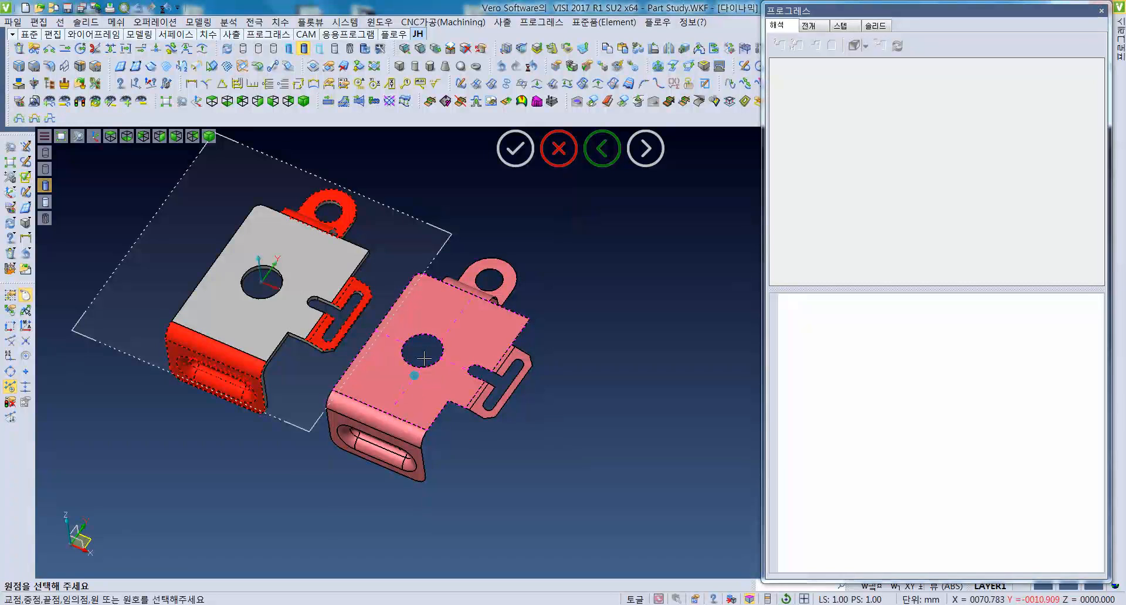
click(26, 357)
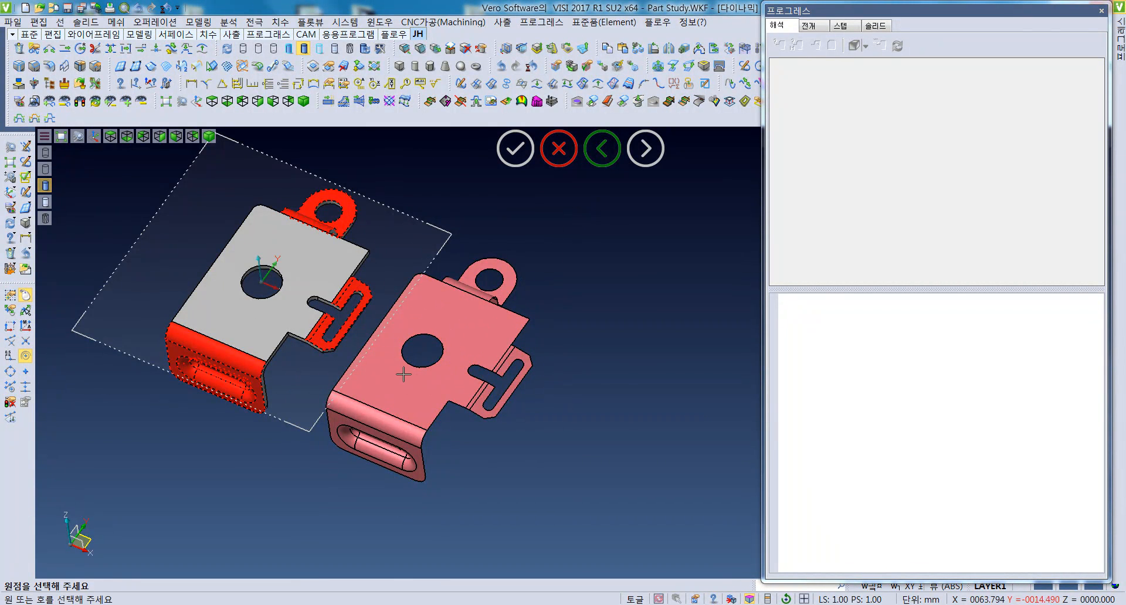
scroll(405, 375, up, 3)
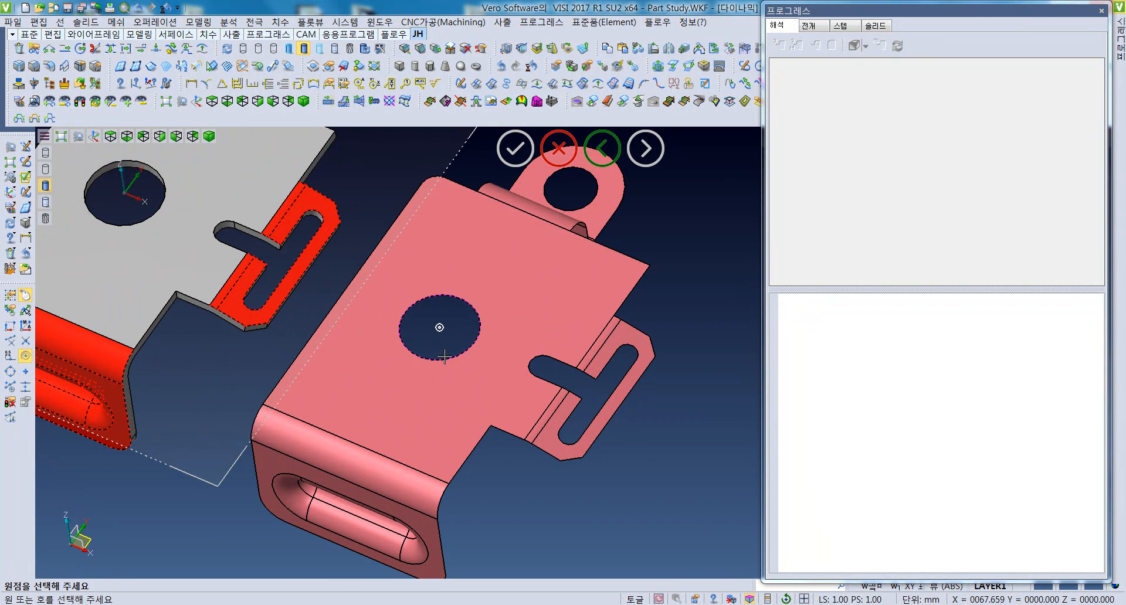
click(445, 357)
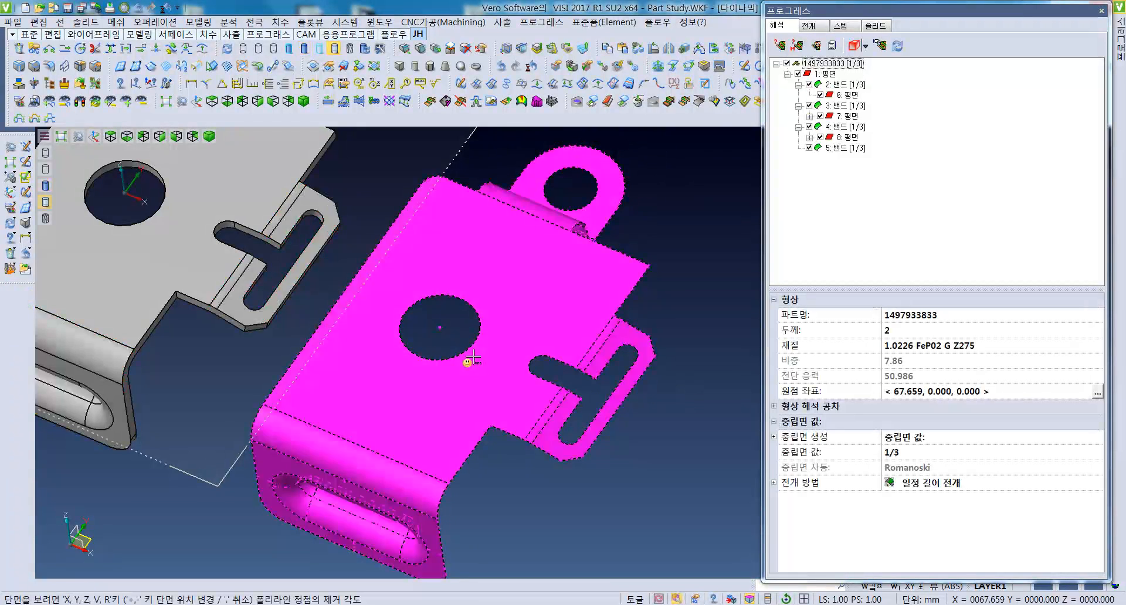
Step: Select the part's root entry in the analysis tree and choose the Highlight (강조표시) display mode
middle_drag(471, 358, 411, 354)
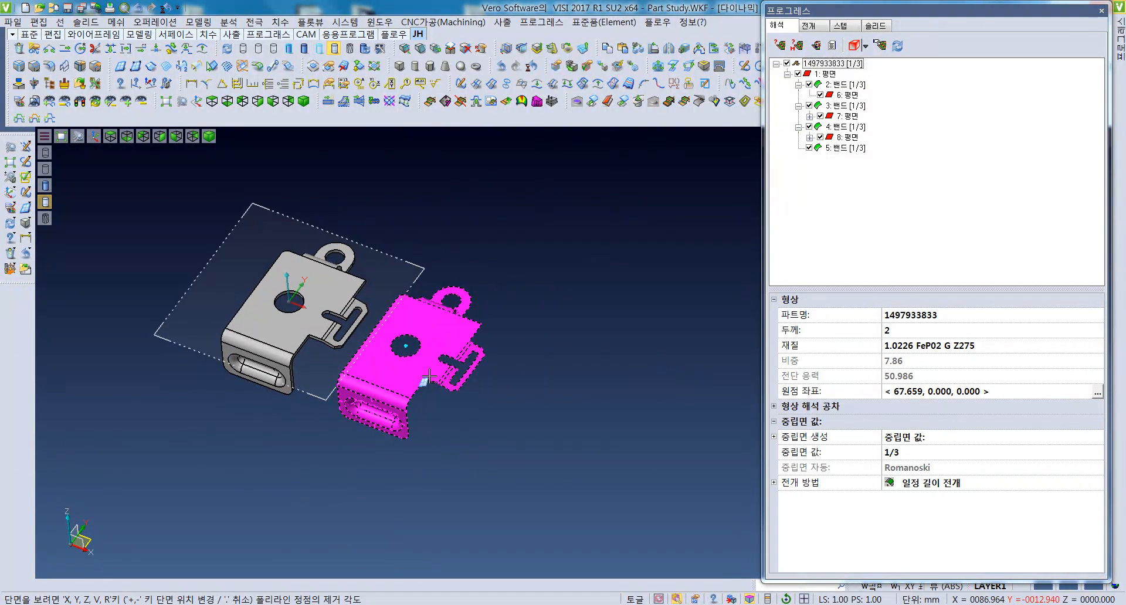
middle_drag(459, 406, 477, 403)
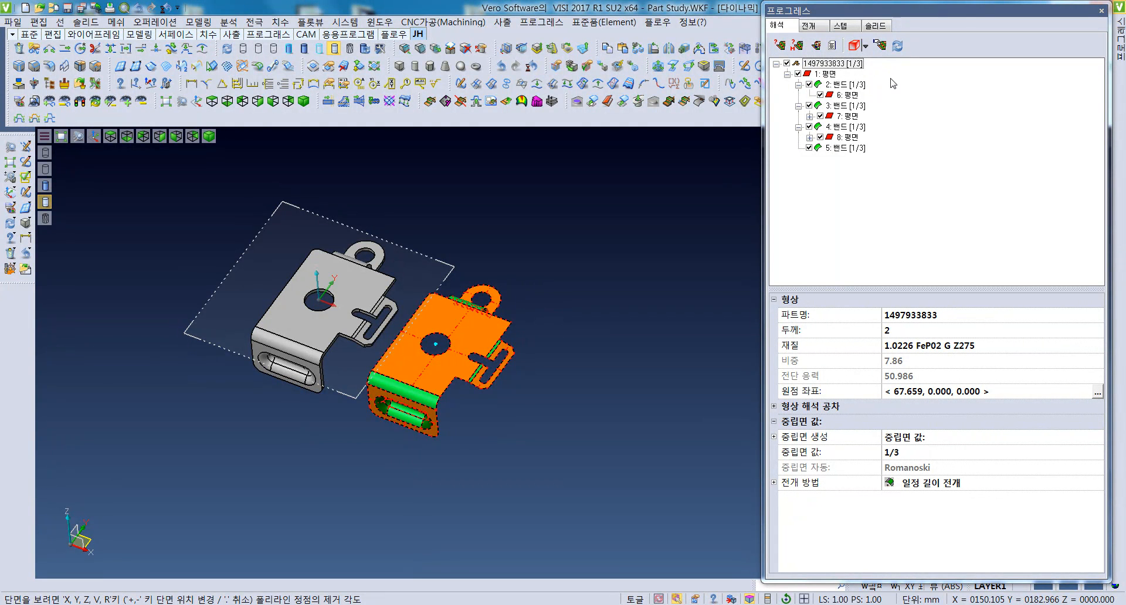
click(838, 68)
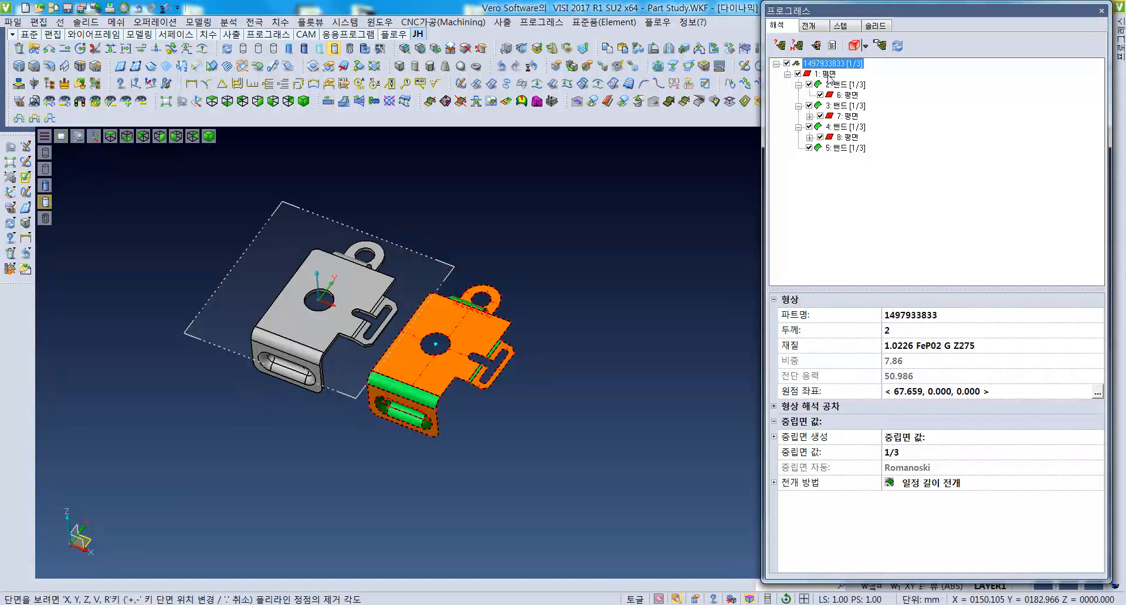
click(865, 47)
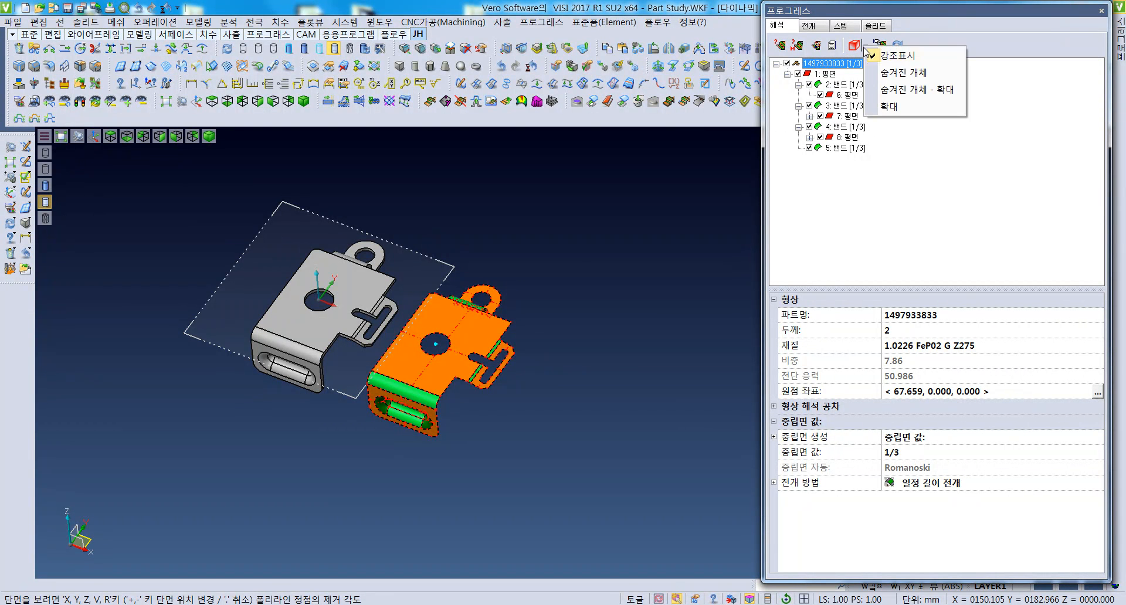
click(902, 61)
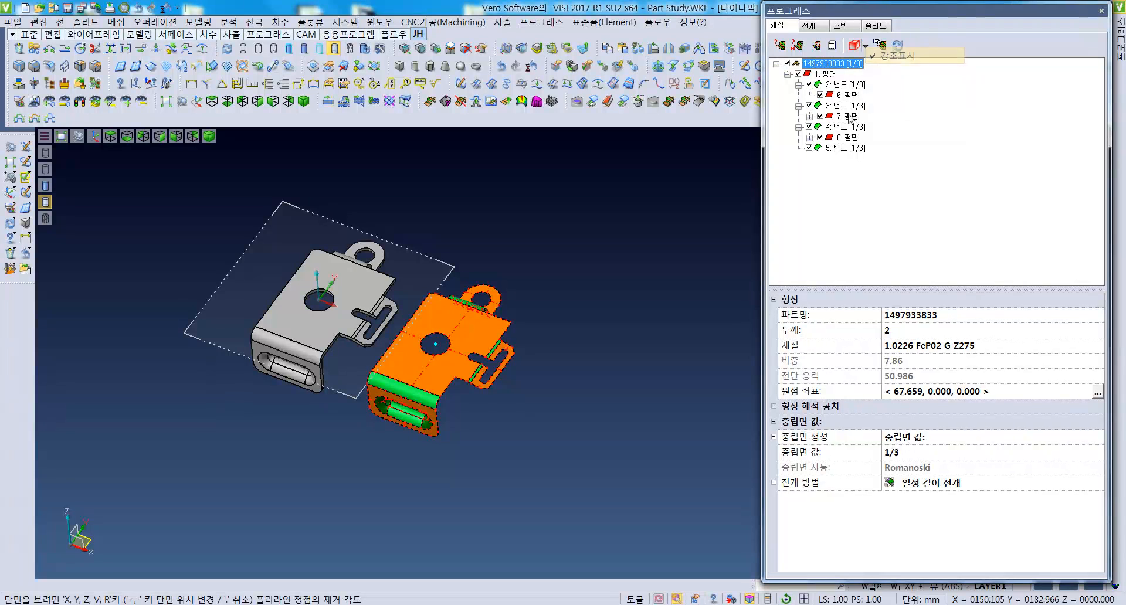
Step: Examine the skin's planes and bends entry by entry, including plane 1, bends 2 and 3, plane 6 and bend 9
click(827, 74)
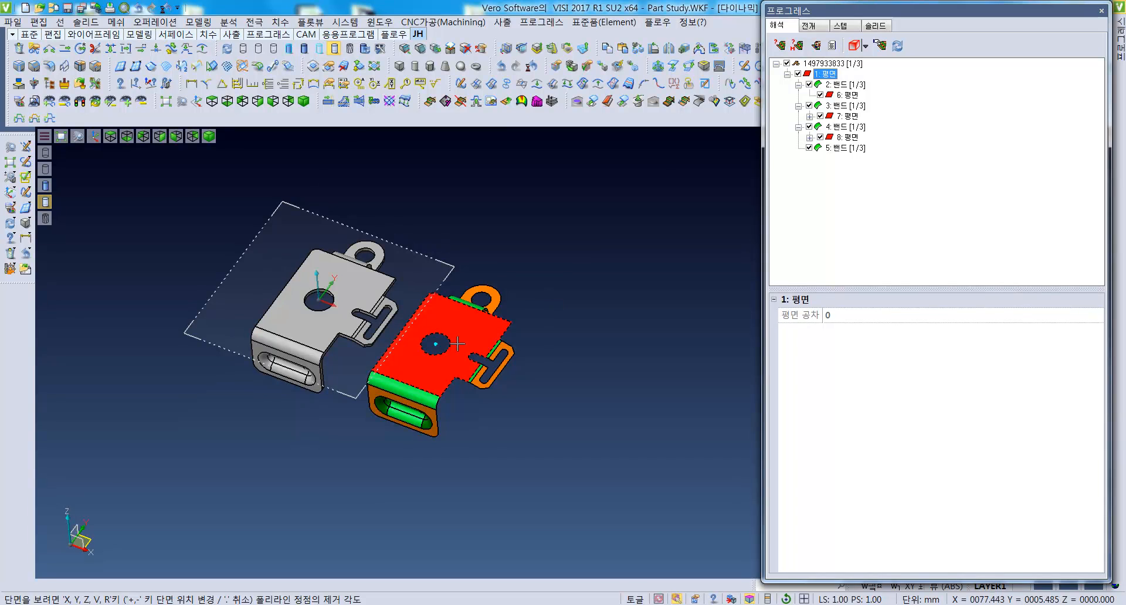
click(435, 319)
middle_drag(464, 346, 419, 351)
scroll(453, 354, up, 2)
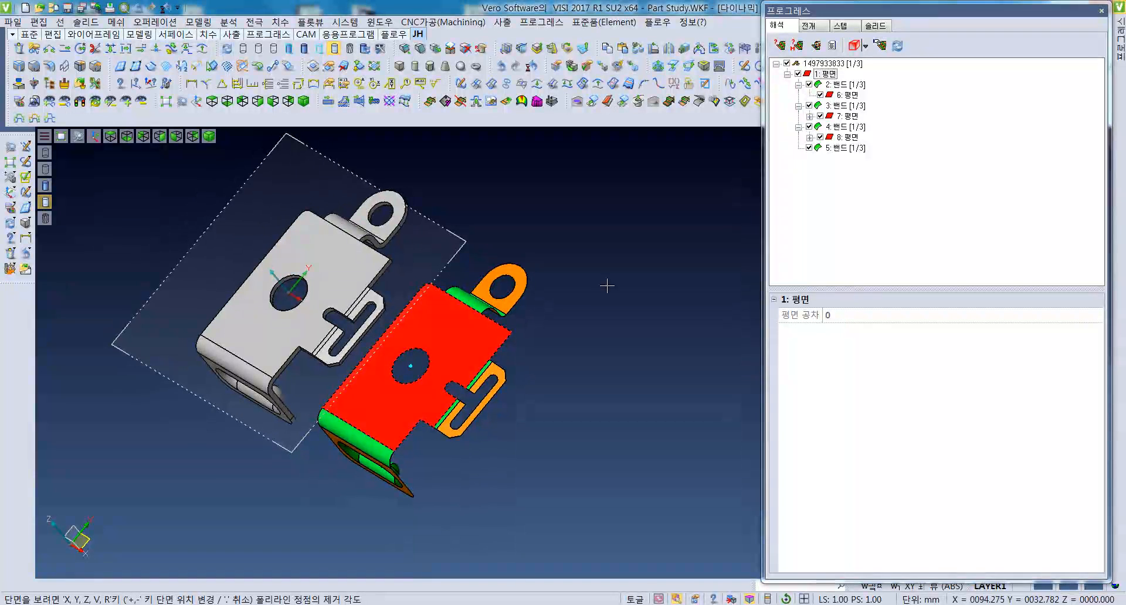
click(846, 86)
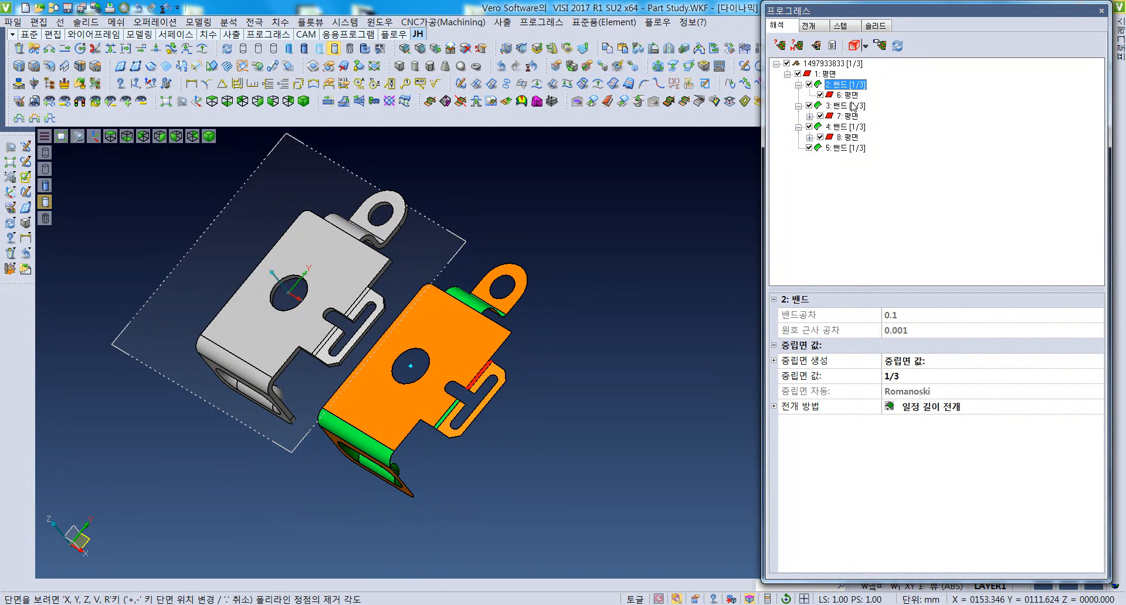
click(853, 105)
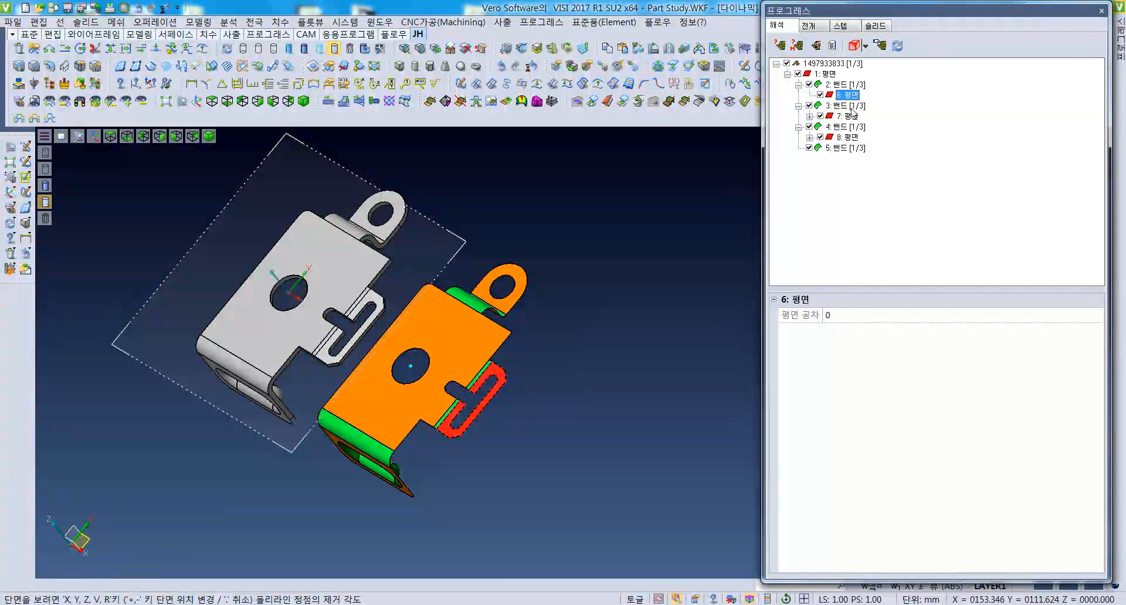
middle_drag(611, 305, 561, 328)
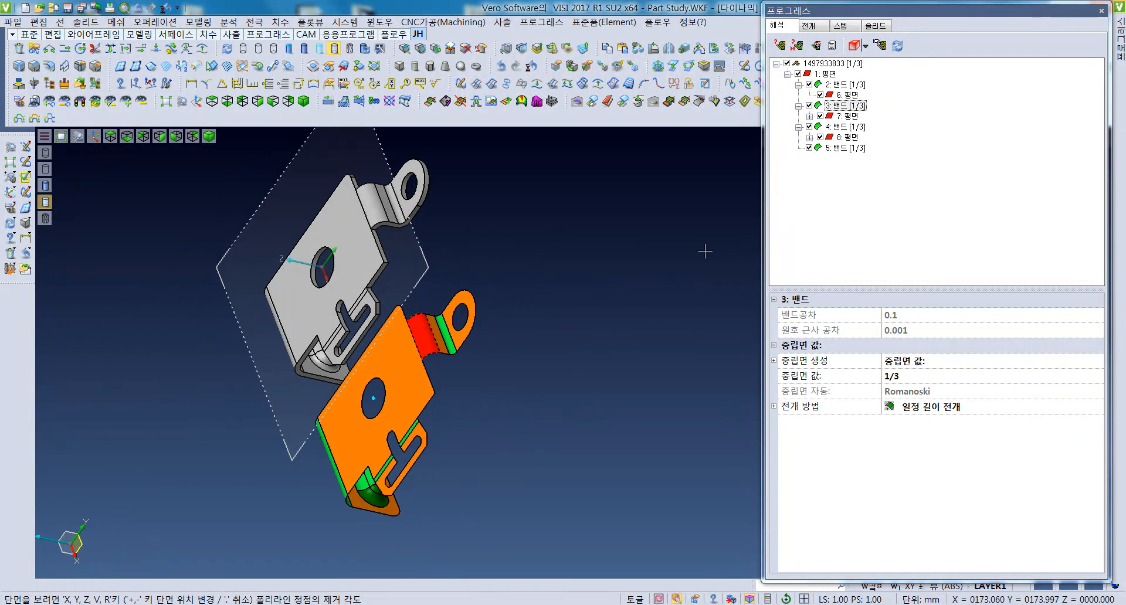
scroll(566, 327, up, 4)
click(530, 289)
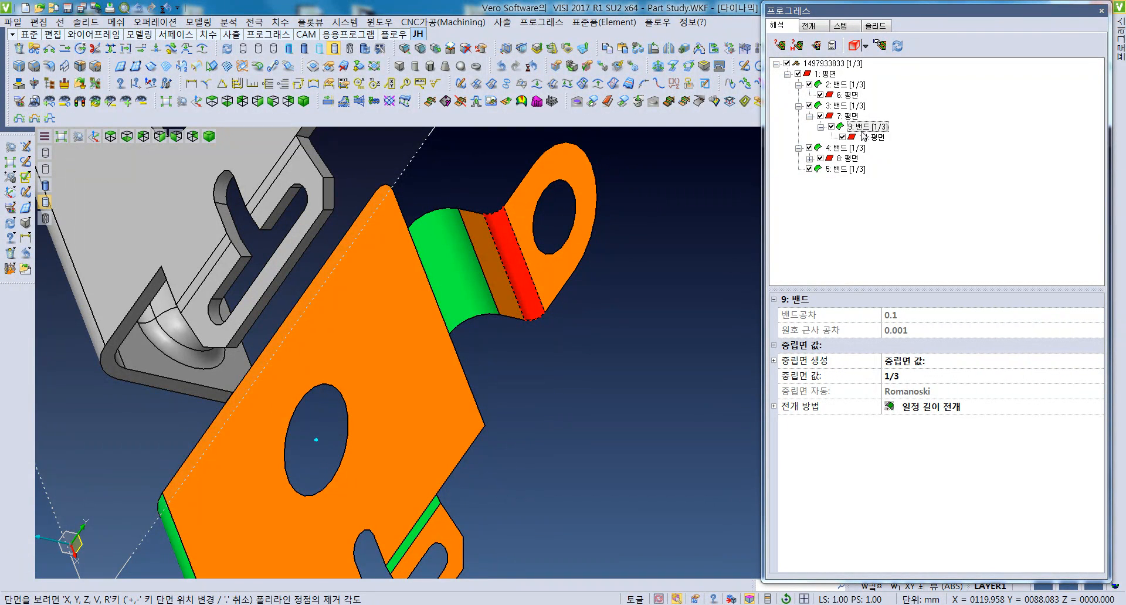
middle_drag(488, 342, 515, 322)
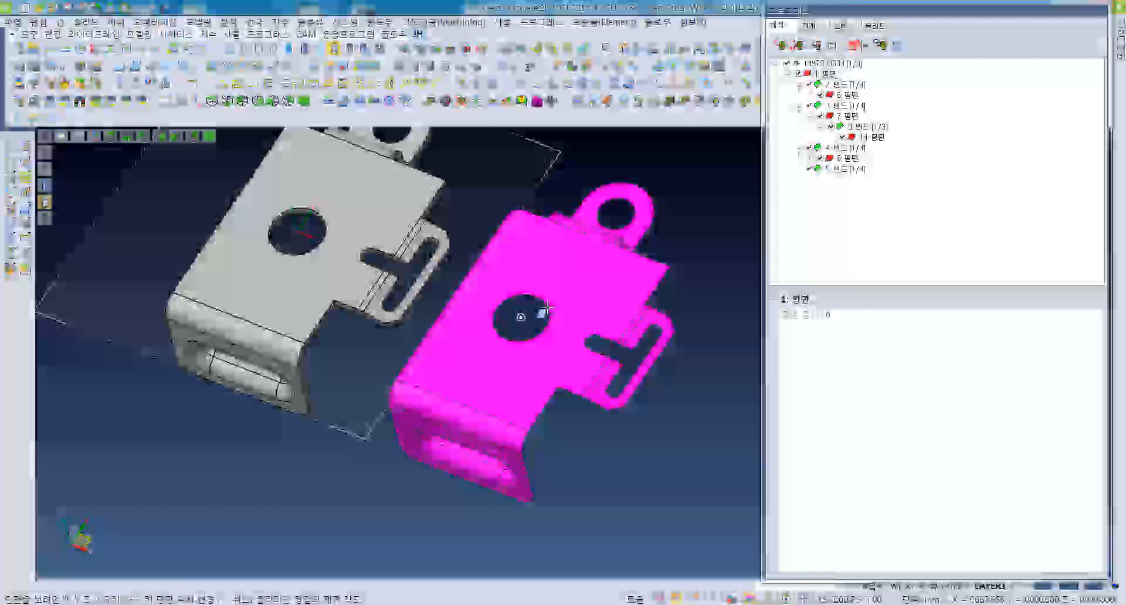
Step: Name the part part.1 and expand its shape analysis tolerance (형상 해석 공차) properties
middle_drag(535, 317, 496, 352)
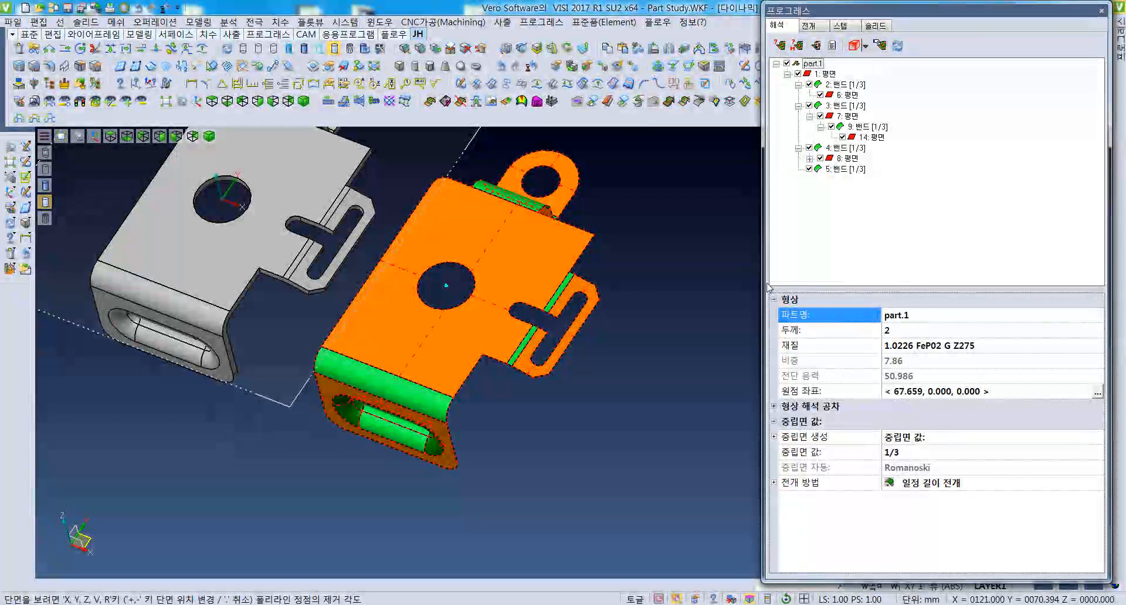
click(923, 335)
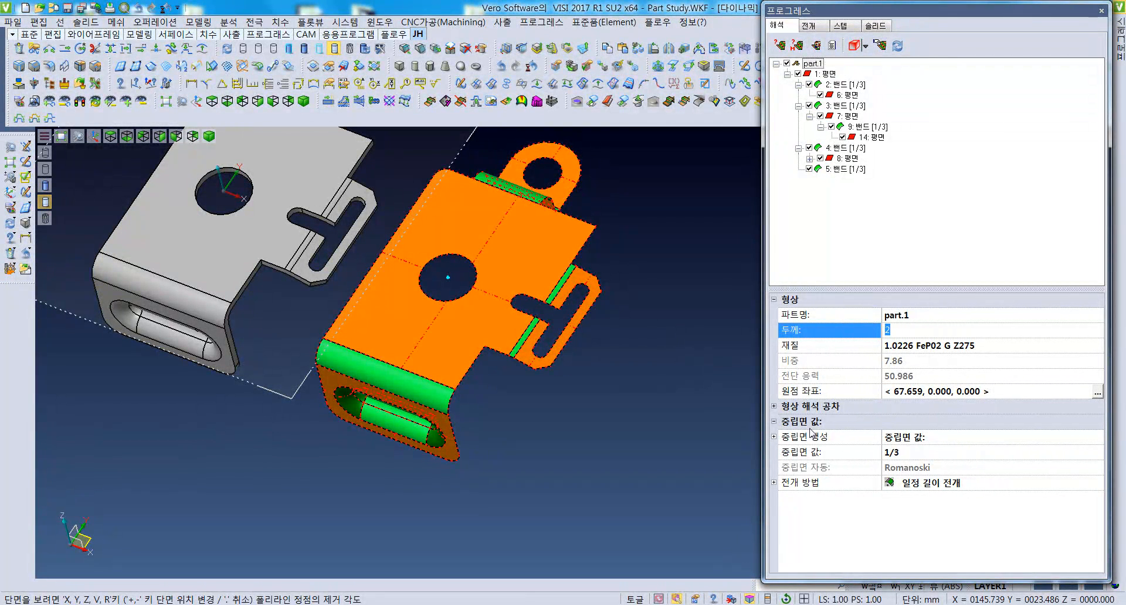
double_click(810, 406)
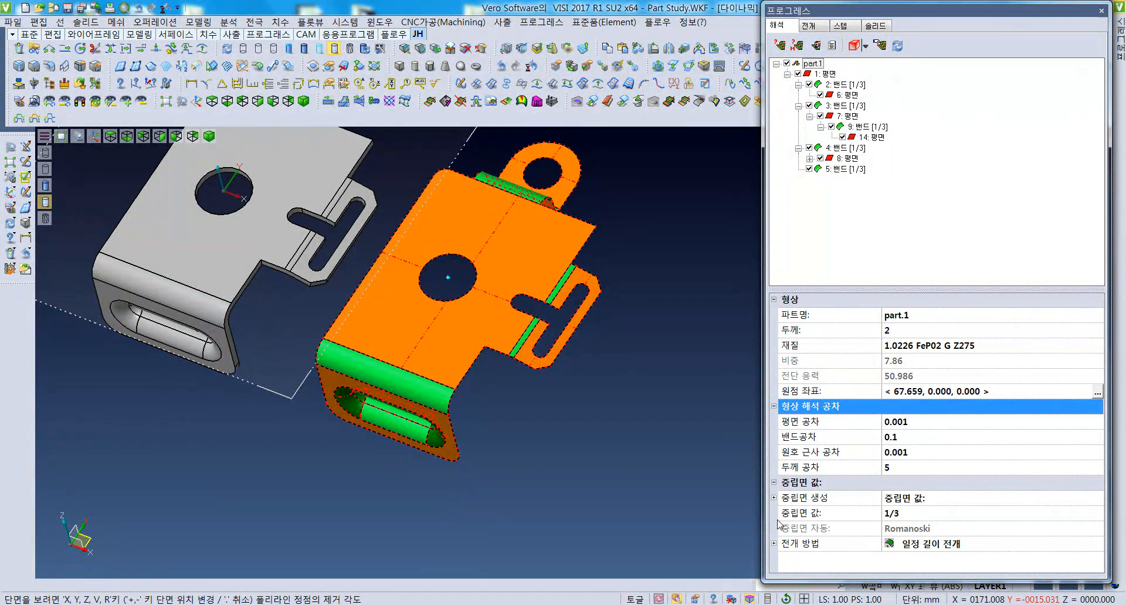
click(781, 302)
middle_drag(613, 323, 558, 363)
click(873, 203)
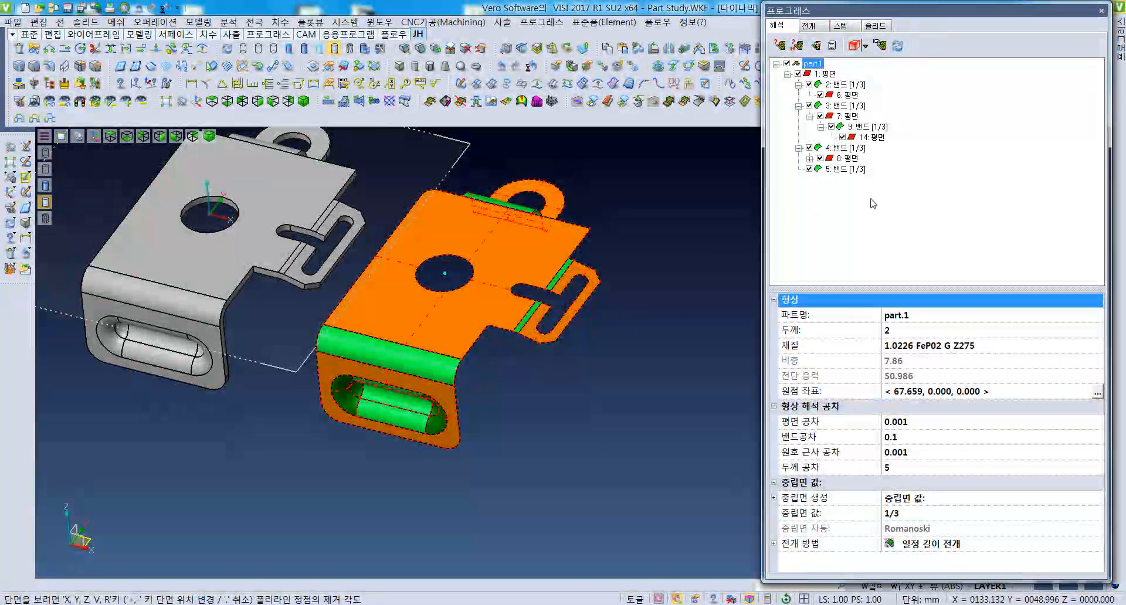
Step: Unfold part.1 with the optimised automatic unfolding (자동 전개(최적화))
click(809, 26)
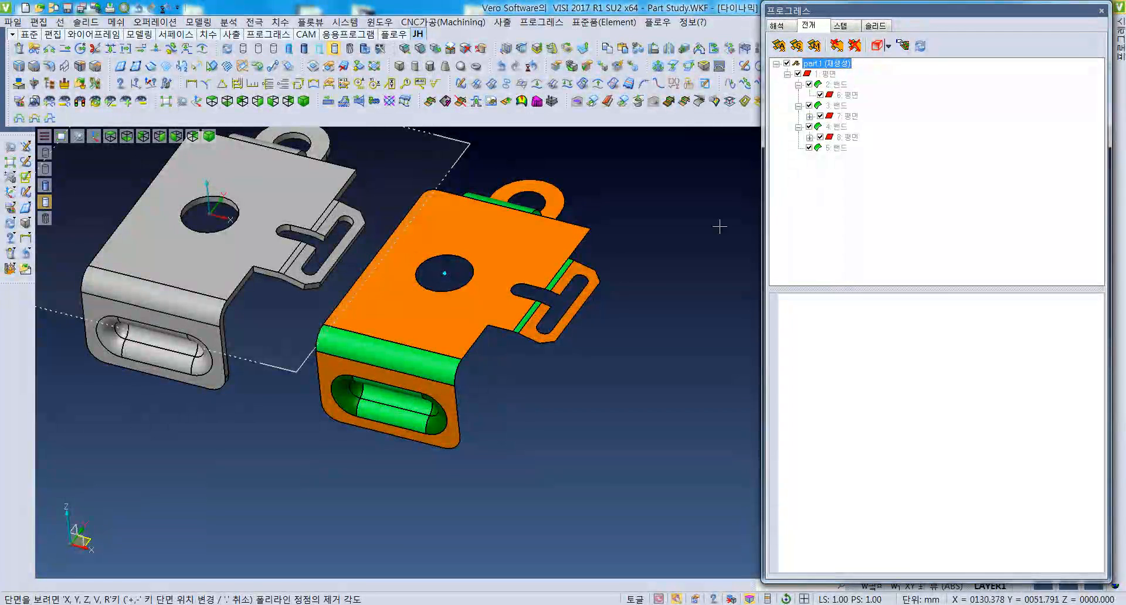
middle_drag(561, 314, 557, 329)
click(778, 26)
middle_drag(460, 379, 681, 272)
click(820, 30)
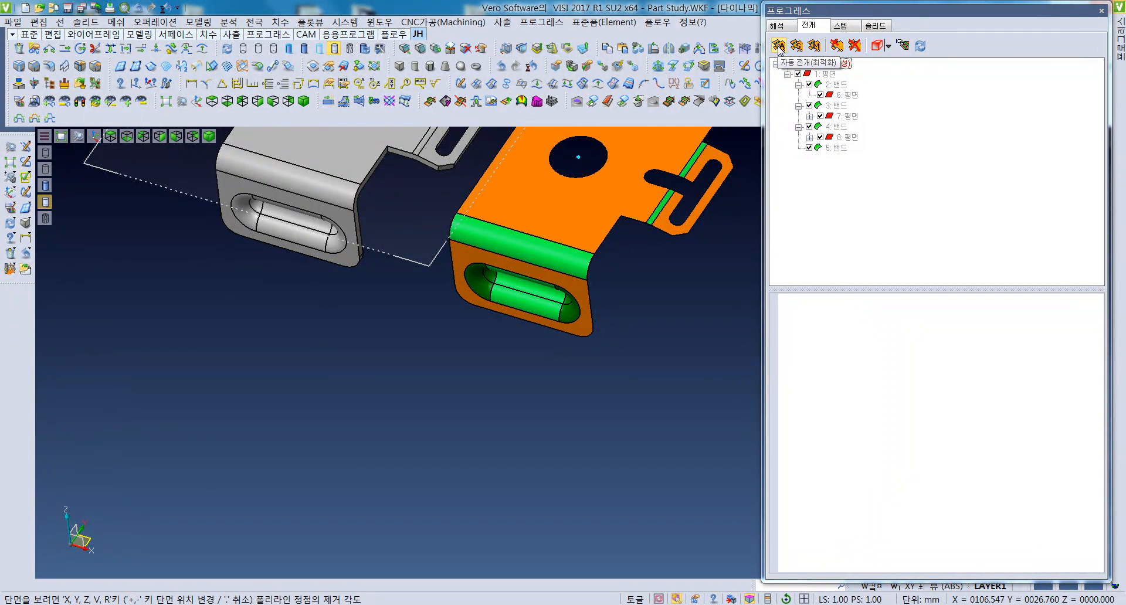
click(780, 47)
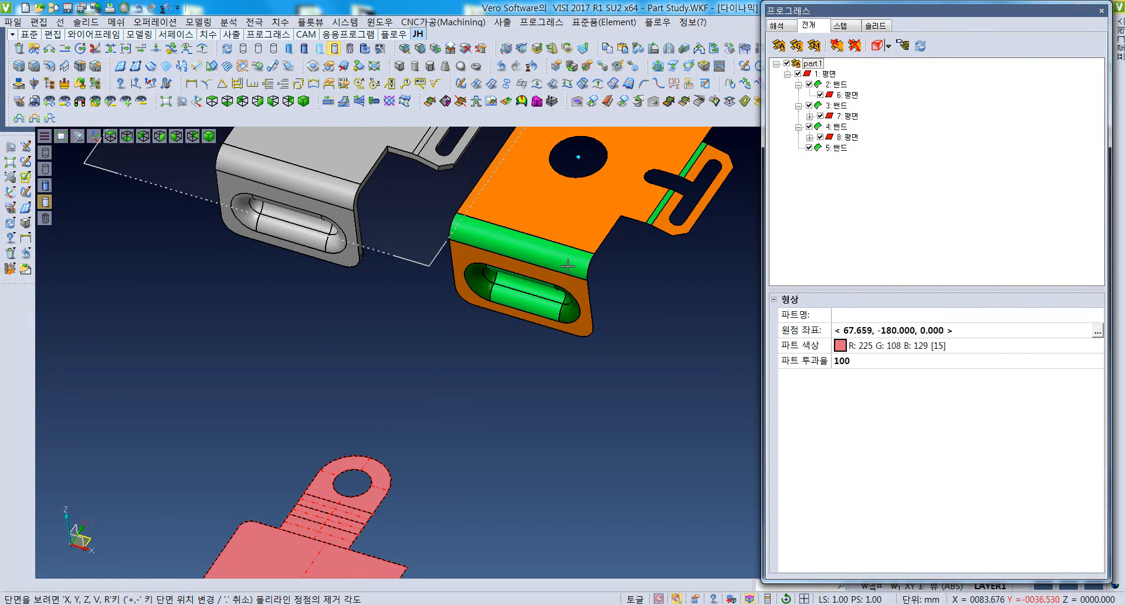
Step: Examine the unfolded blank, especially the flattened outline of the embossed slot on the front flange
scroll(502, 291, down, 2)
middle_drag(502, 292, 536, 261)
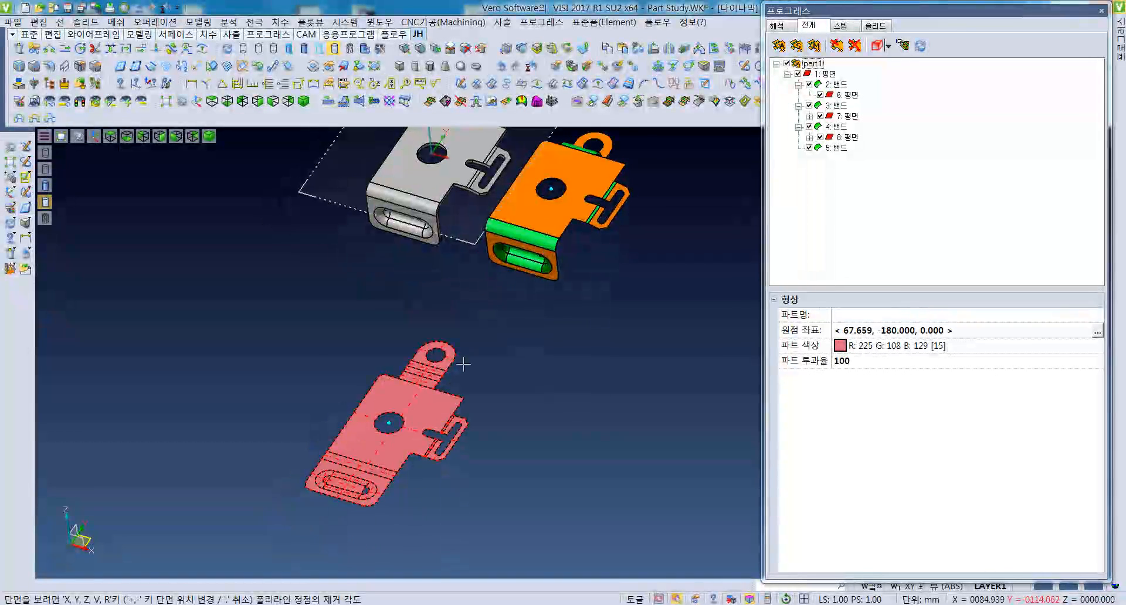
middle_drag(404, 435, 436, 424)
middle_drag(496, 380, 558, 346)
scroll(468, 381, up, 5)
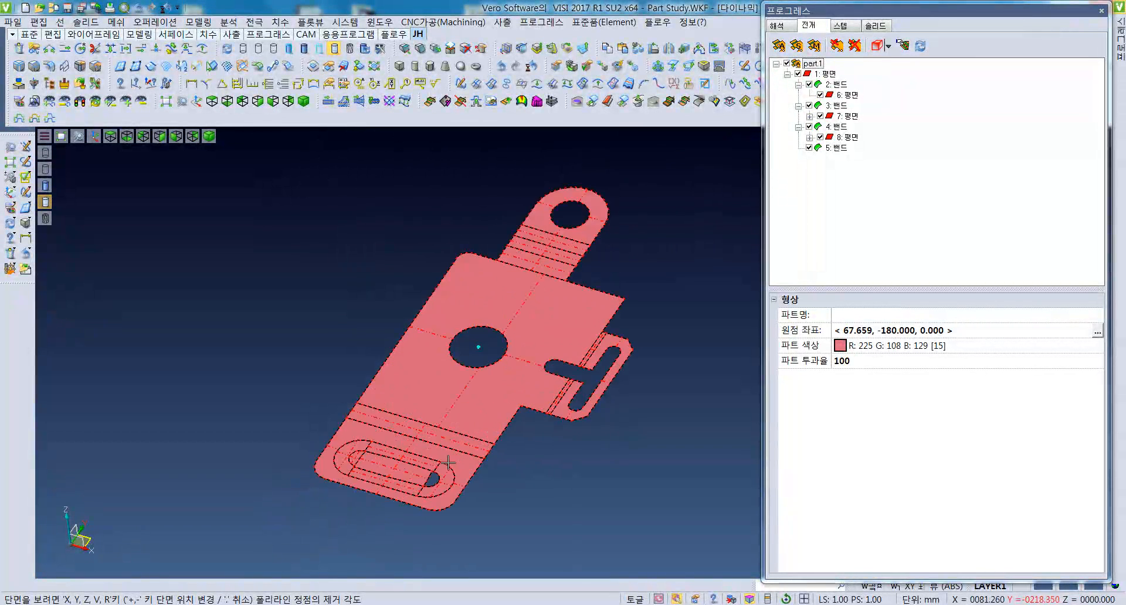
scroll(468, 381, up, 3)
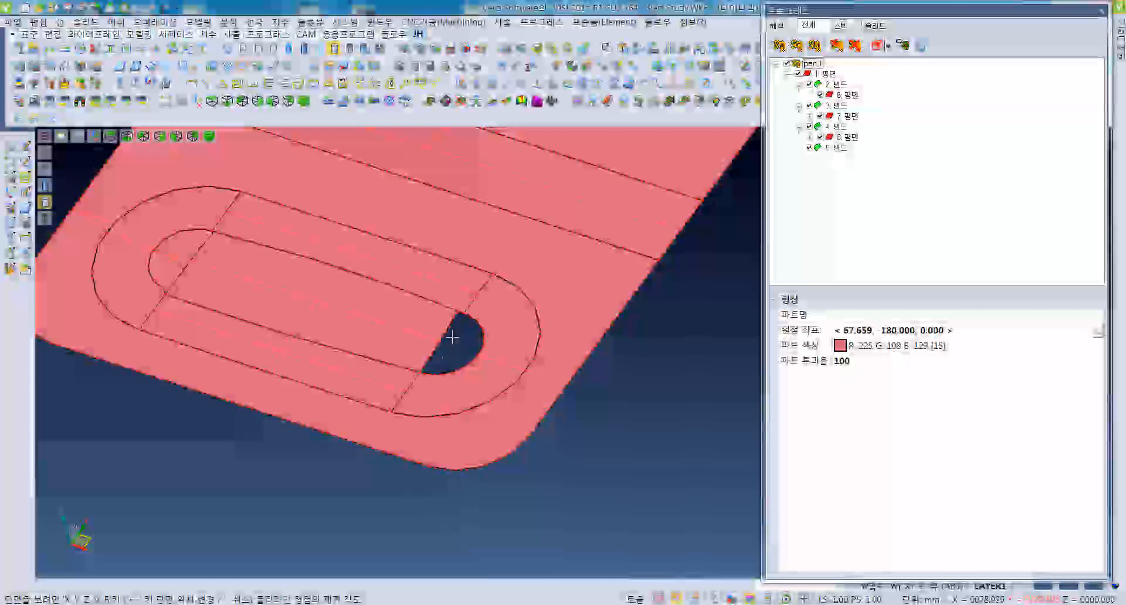
middle_drag(447, 335, 431, 346)
middle_drag(441, 308, 422, 345)
scroll(423, 345, down, 5)
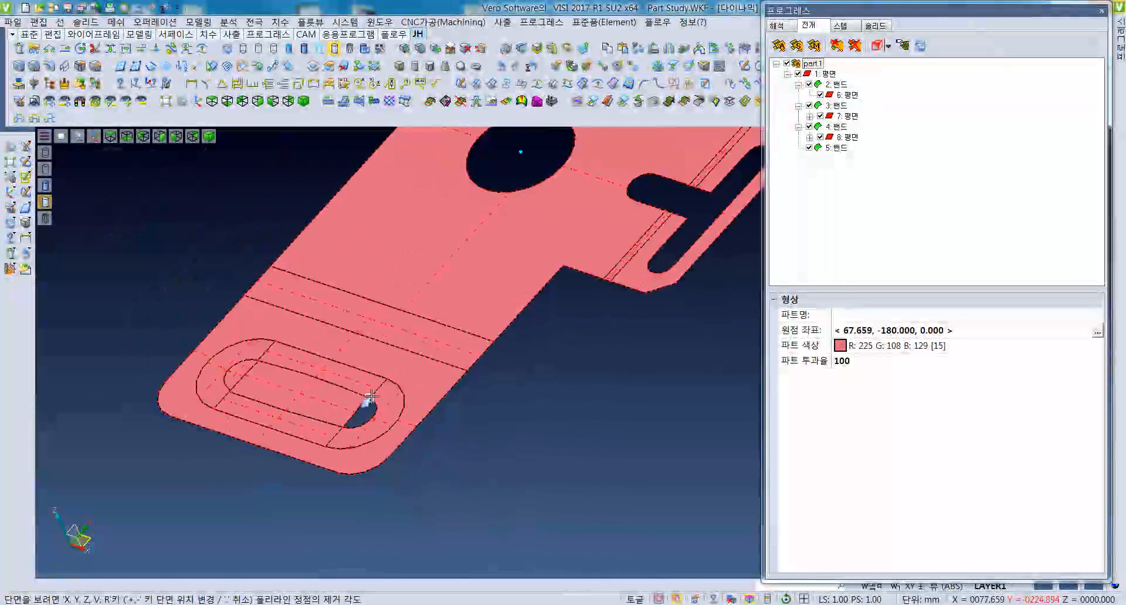
scroll(371, 398, down, 4)
Step: Return to the analysed skin and check how its front flange plane is classified
middle_drag(451, 320, 416, 537)
click(485, 311)
scroll(485, 312, down, 3)
middle_drag(528, 355, 442, 402)
click(516, 373)
scroll(515, 372, up, 3)
click(505, 354)
scroll(505, 353, up, 2)
scroll(473, 335, down, 2)
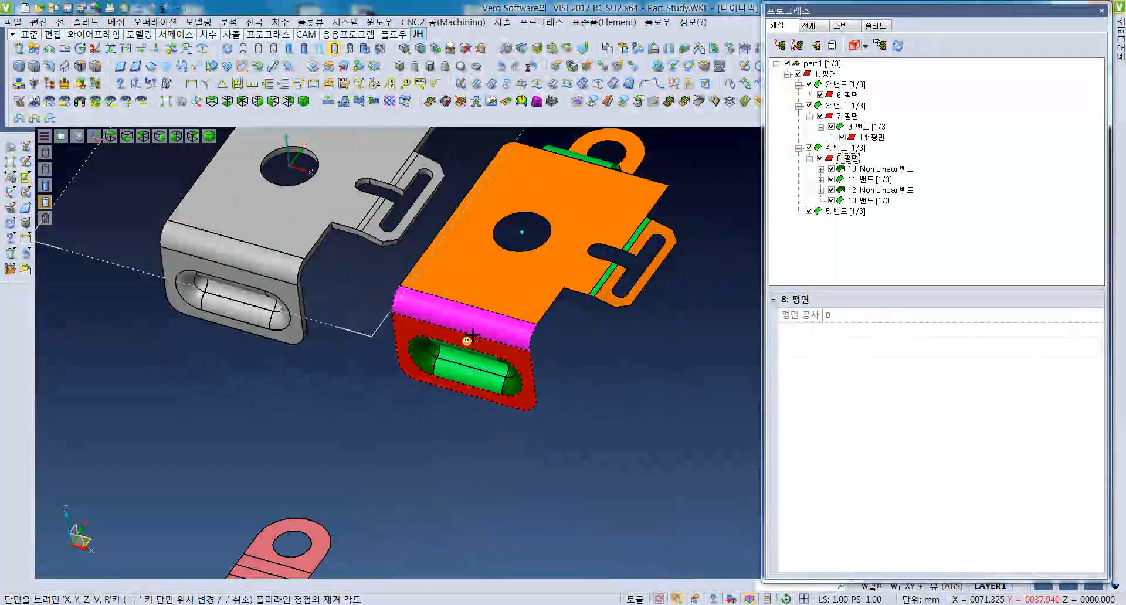
Step: Examine how each face of the embossed slot in the skin's front flange is classified, including bends 11 and 16
click(847, 95)
middle_drag(540, 364, 435, 359)
scroll(447, 361, up, 2)
middle_drag(514, 383, 492, 361)
click(408, 439)
middle_drag(359, 475, 446, 366)
middle_drag(469, 320, 448, 341)
click(294, 434)
click(476, 369)
middle_drag(460, 419, 428, 438)
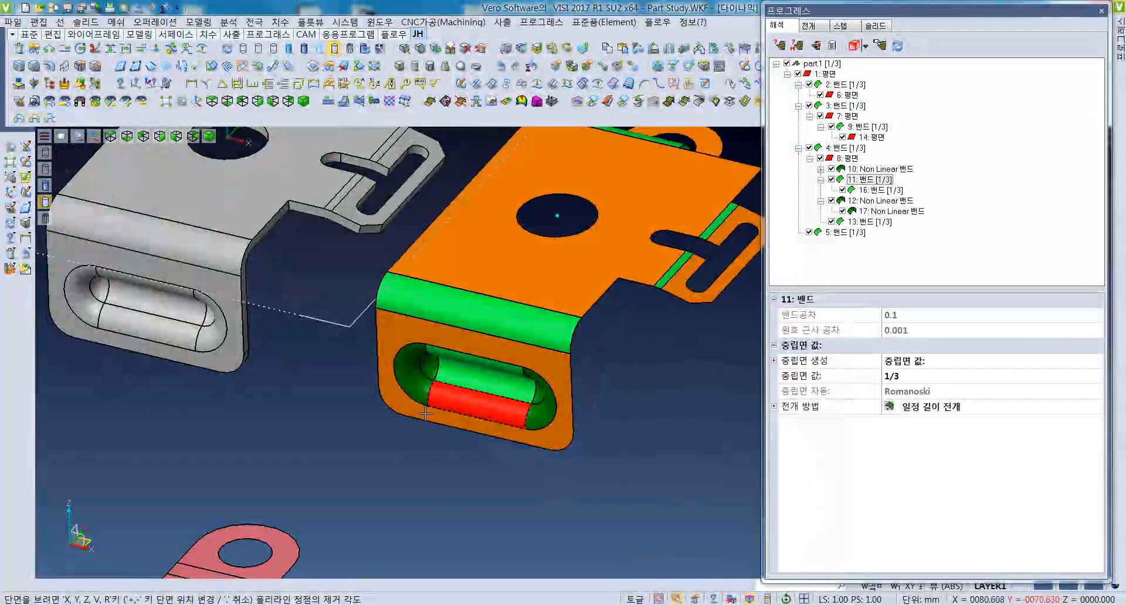
middle_drag(496, 398, 490, 386)
click(494, 382)
mouse_move(495, 463)
middle_down()
mouse_move(495, 447)
mouse_move(495, 478)
middle_up()
middle_drag(639, 428, 628, 436)
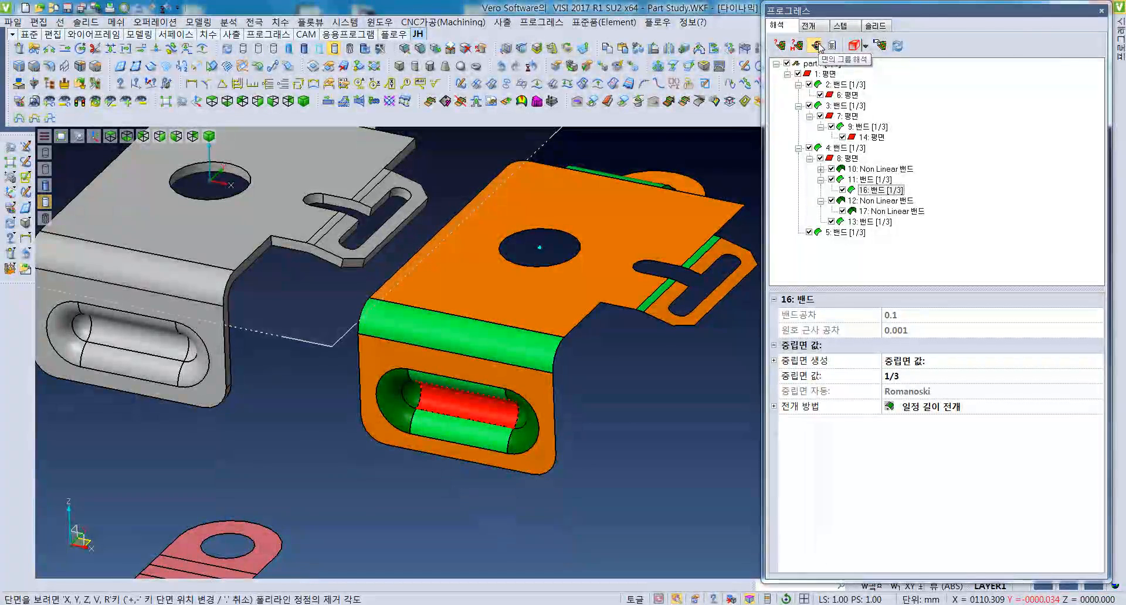
Step: Use face group analysis to define all faces of the front flange's embossed slot as a single feature (단일인 피쳐에 정의)
click(816, 46)
middle_drag(237, 488, 286, 415)
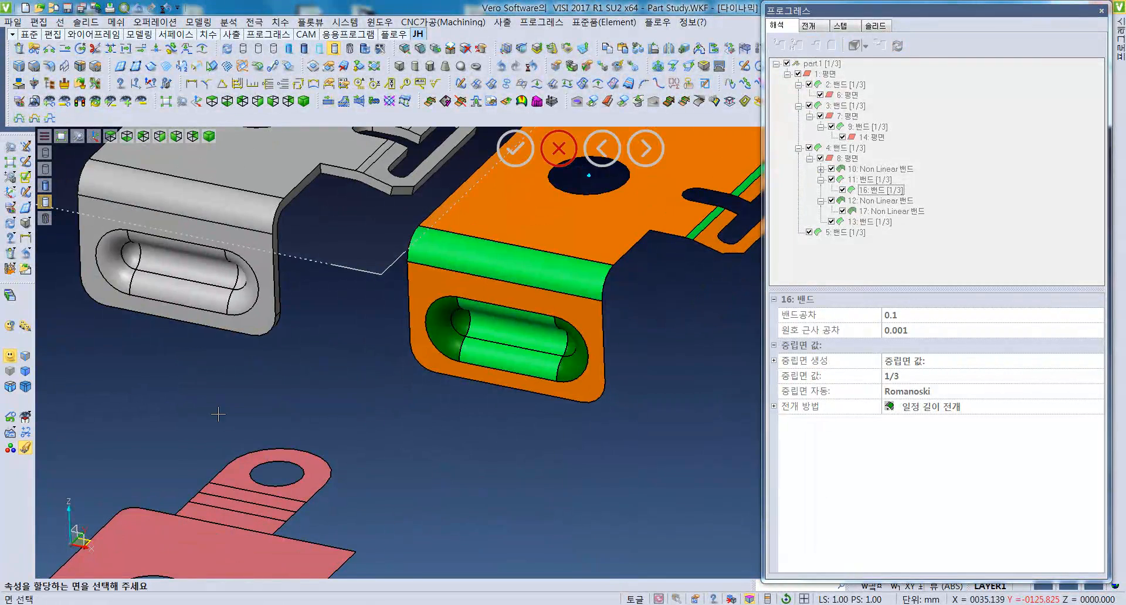
middle_drag(458, 289, 467, 326)
scroll(467, 326, up, 5)
click(467, 326)
click(426, 327)
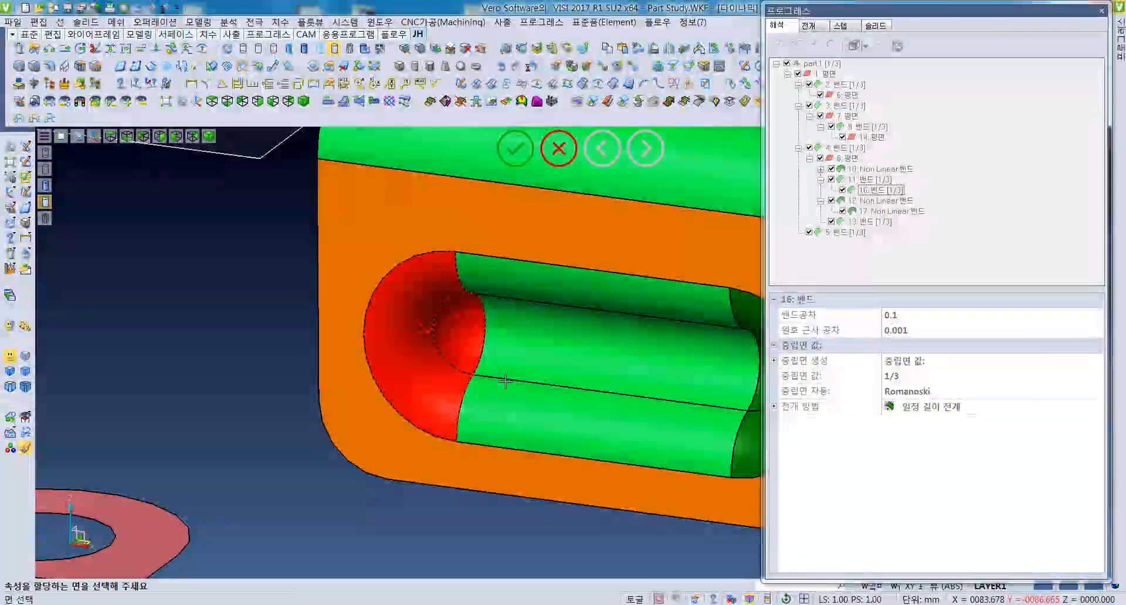
click(505, 382)
click(529, 352)
click(540, 292)
middle_drag(706, 331, 485, 342)
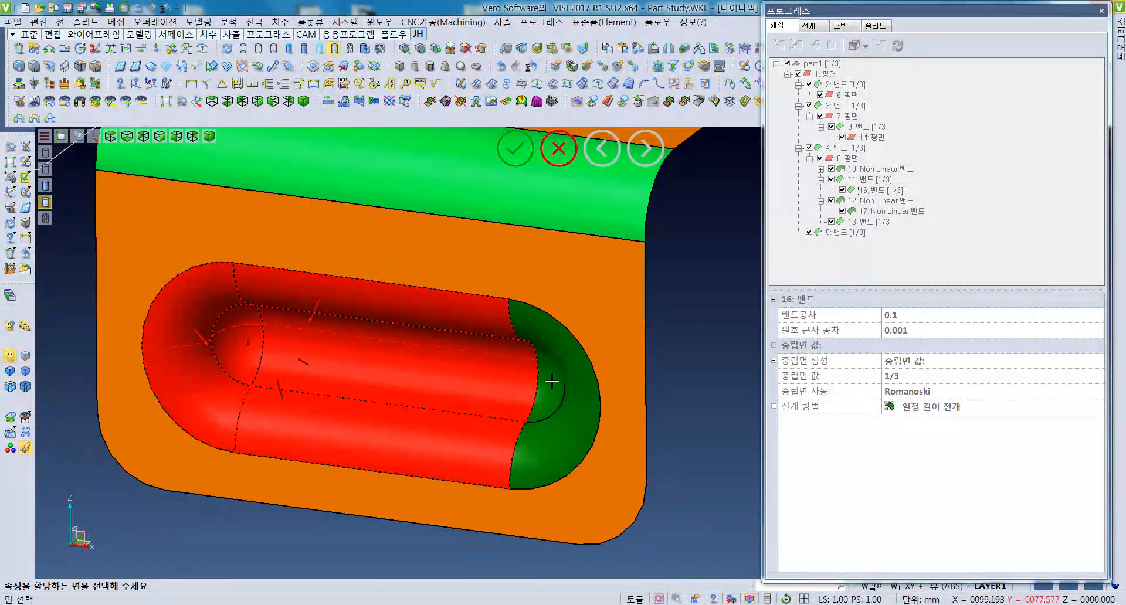
middle_drag(487, 428, 467, 384)
scroll(470, 318, down, 4)
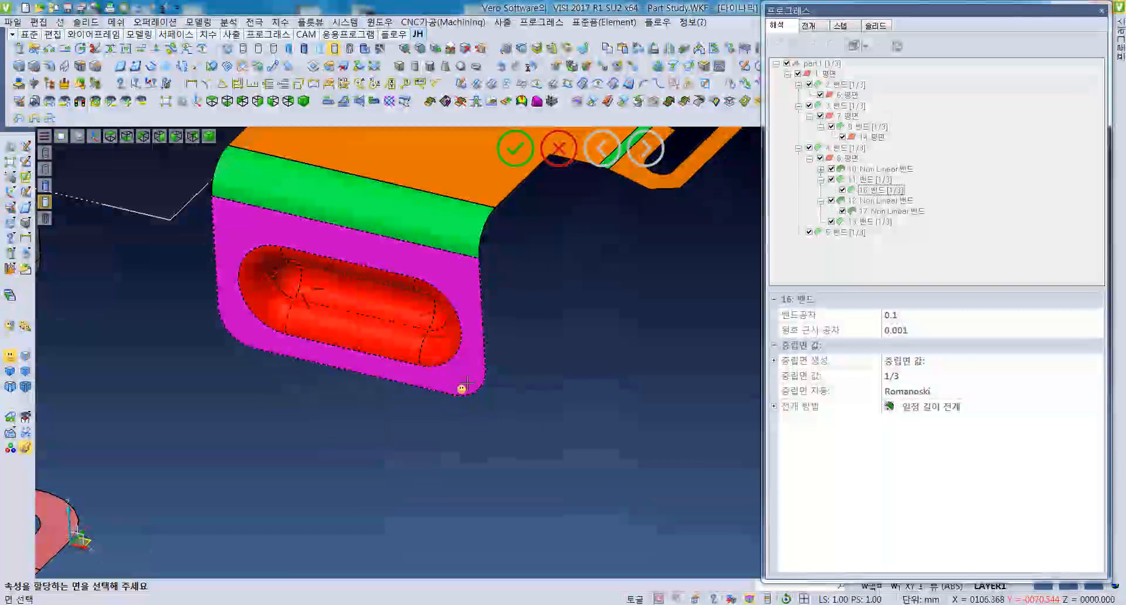
right_click(422, 433)
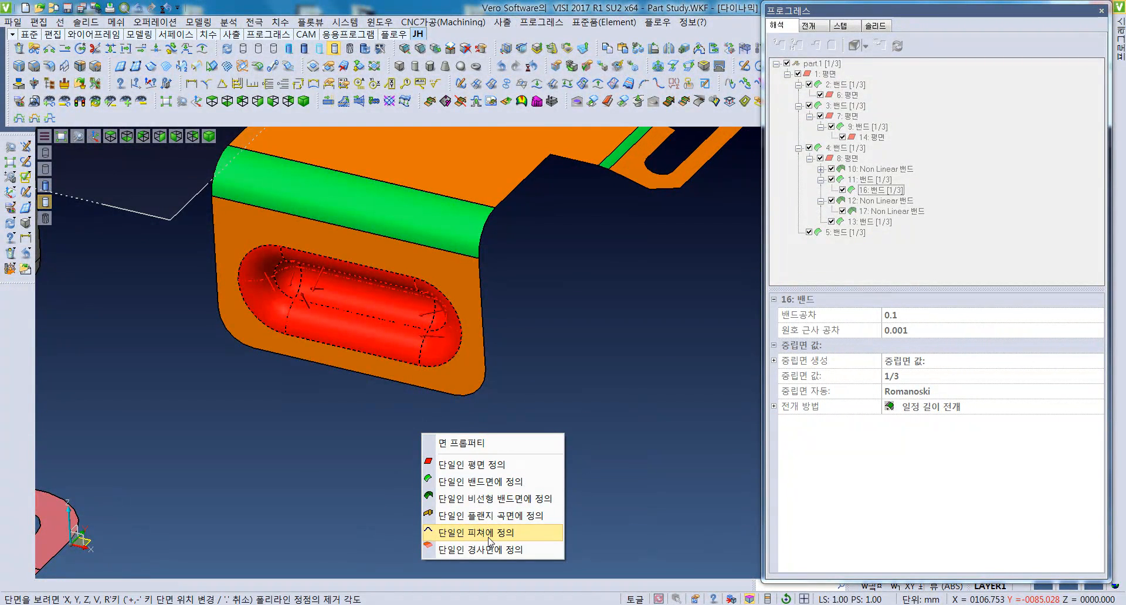
click(491, 538)
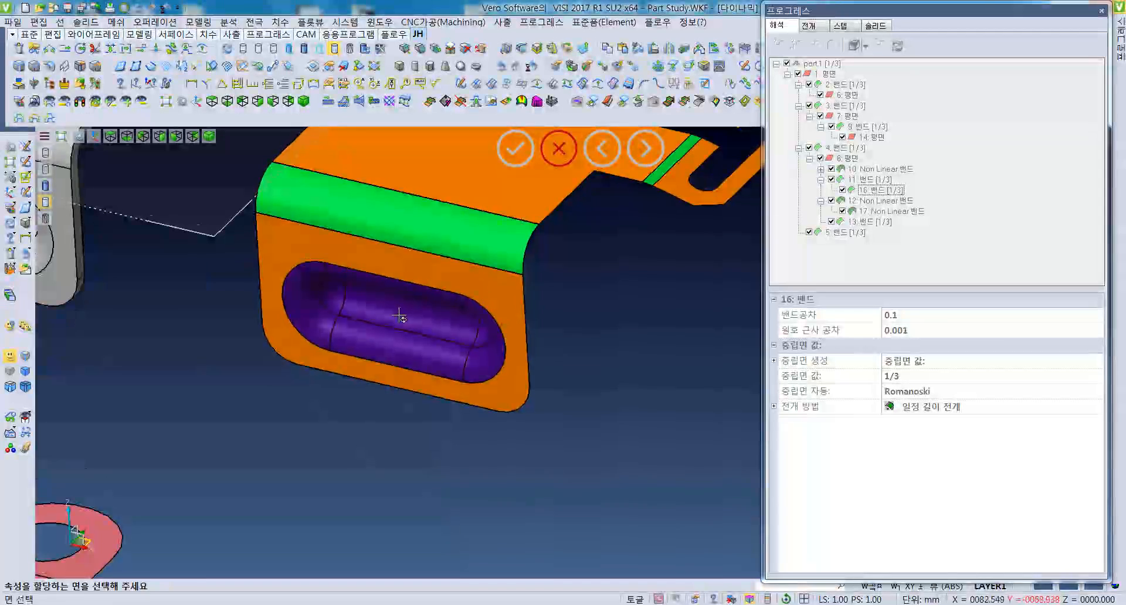
scroll(398, 313, down, 4)
middle_drag(369, 377, 464, 353)
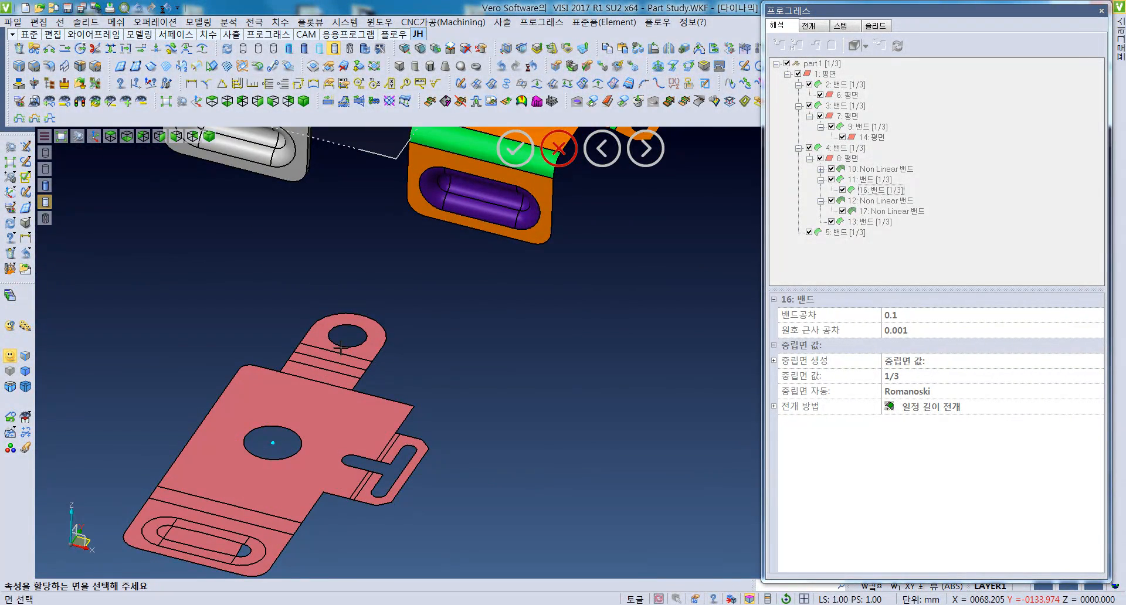
right_click(417, 375)
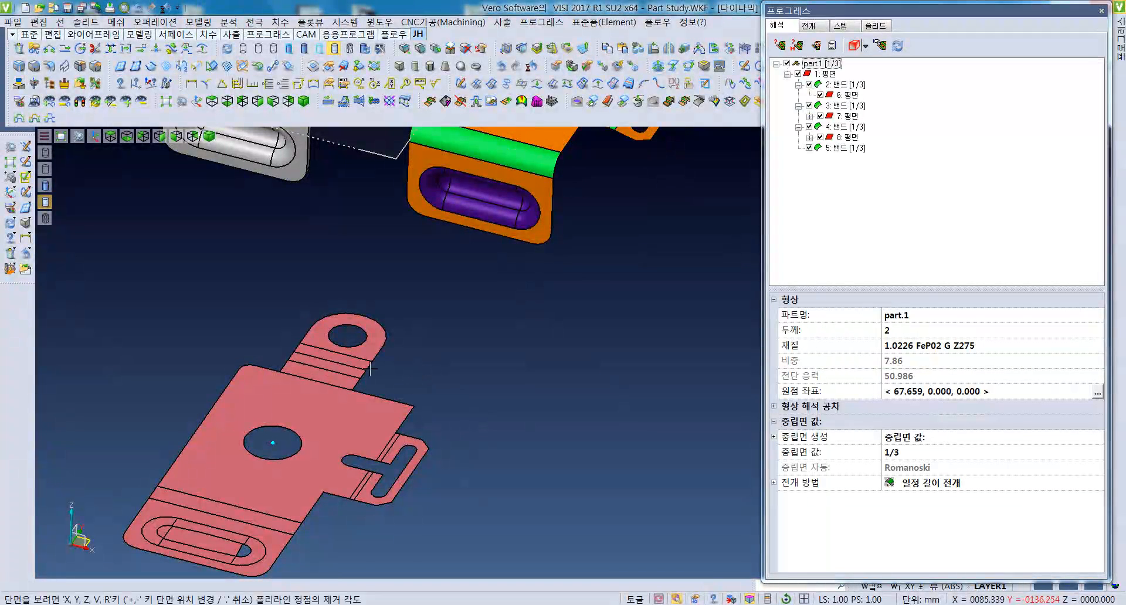
Step: Delete the old unfolded blank and unfold the part again with the optimised automatic unfolding (자동 전개(최적화))
key(Delete)
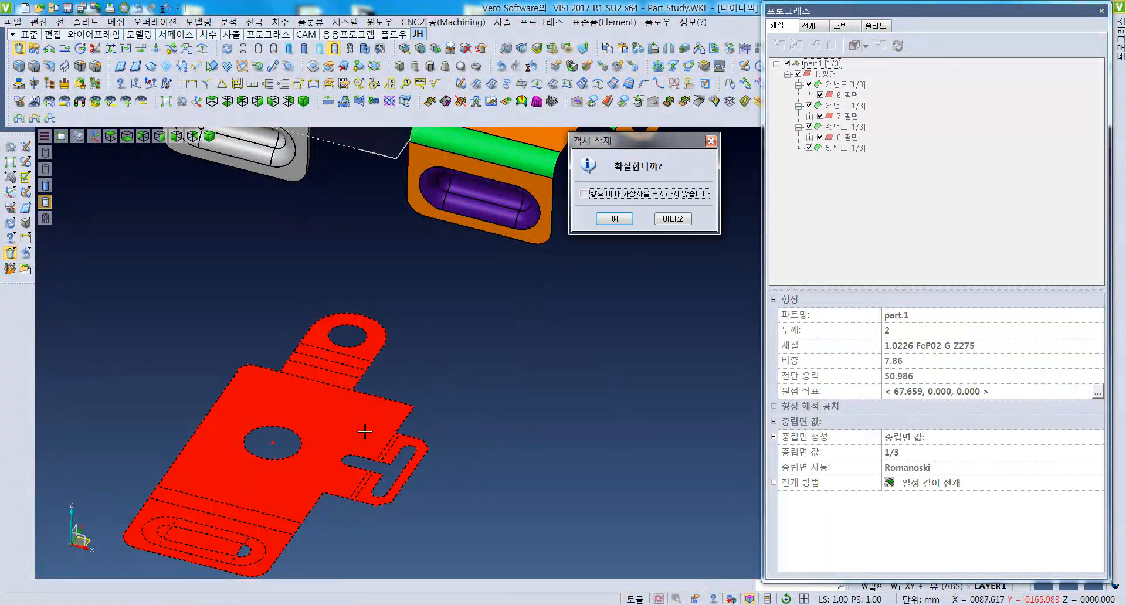
click(615, 219)
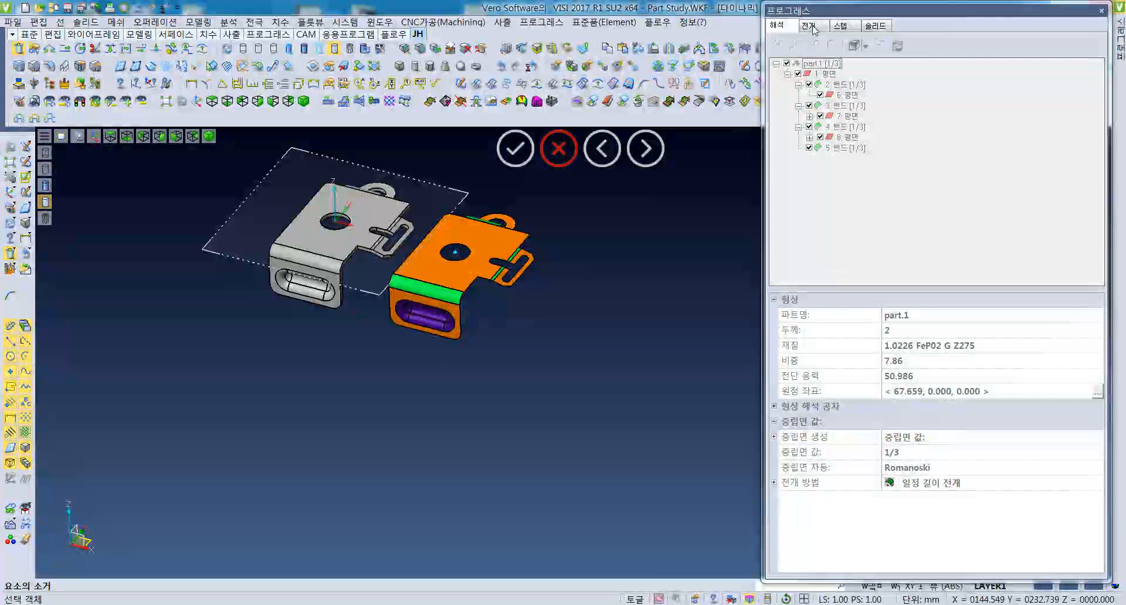
click(813, 29)
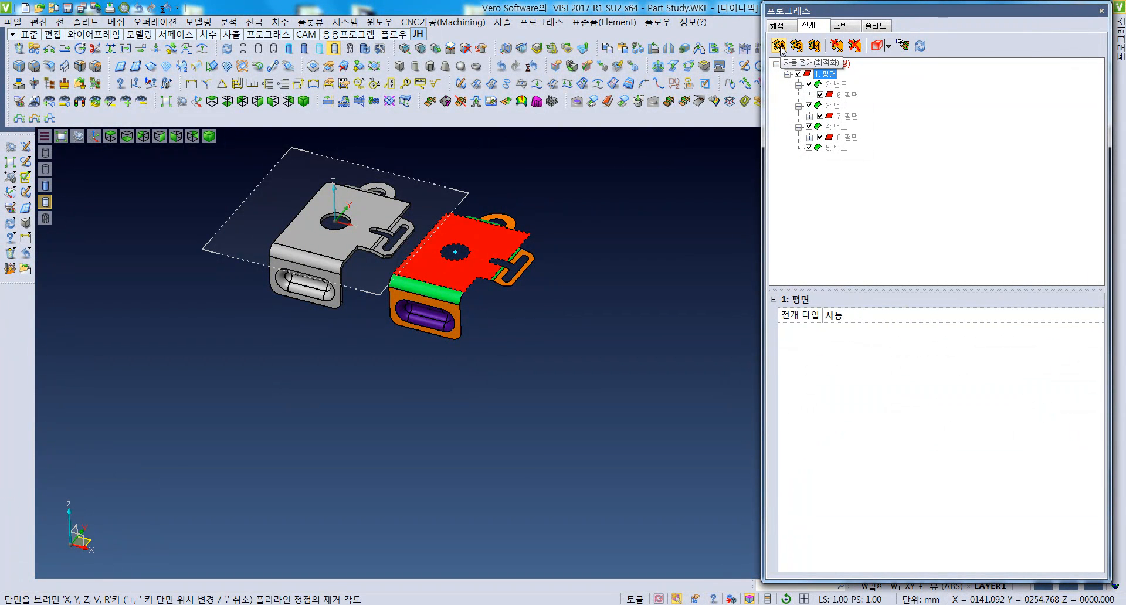
click(780, 47)
Step: Examine the new blank and its embossed slot feature (피쳐) on the flattened front flange
scroll(346, 409, up, 5)
scroll(337, 406, up, 4)
click(326, 409)
scroll(364, 422, down, 6)
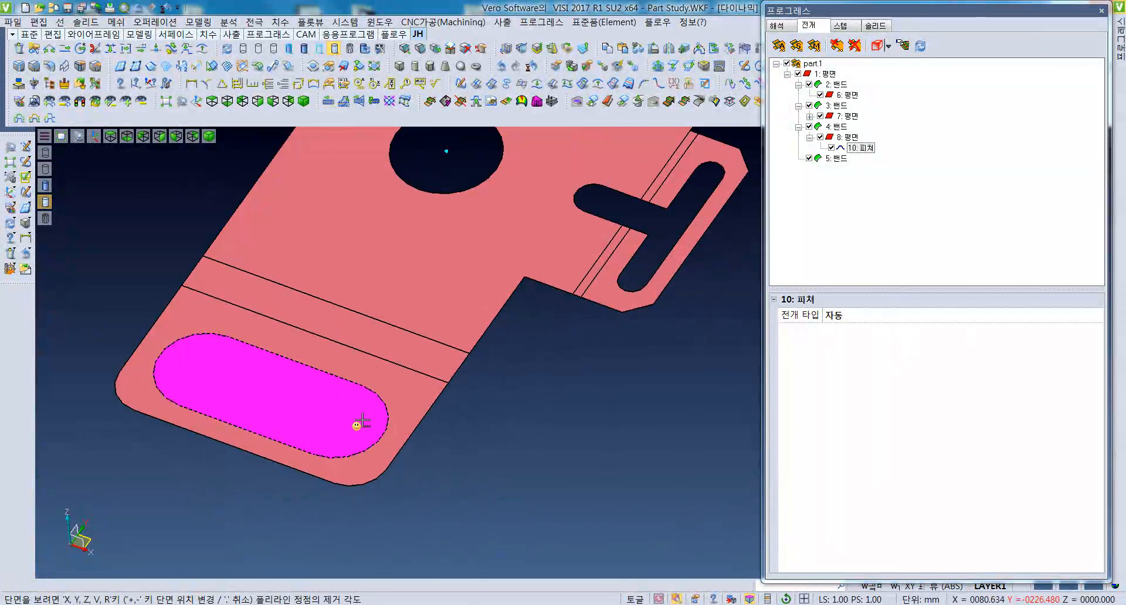
click(458, 360)
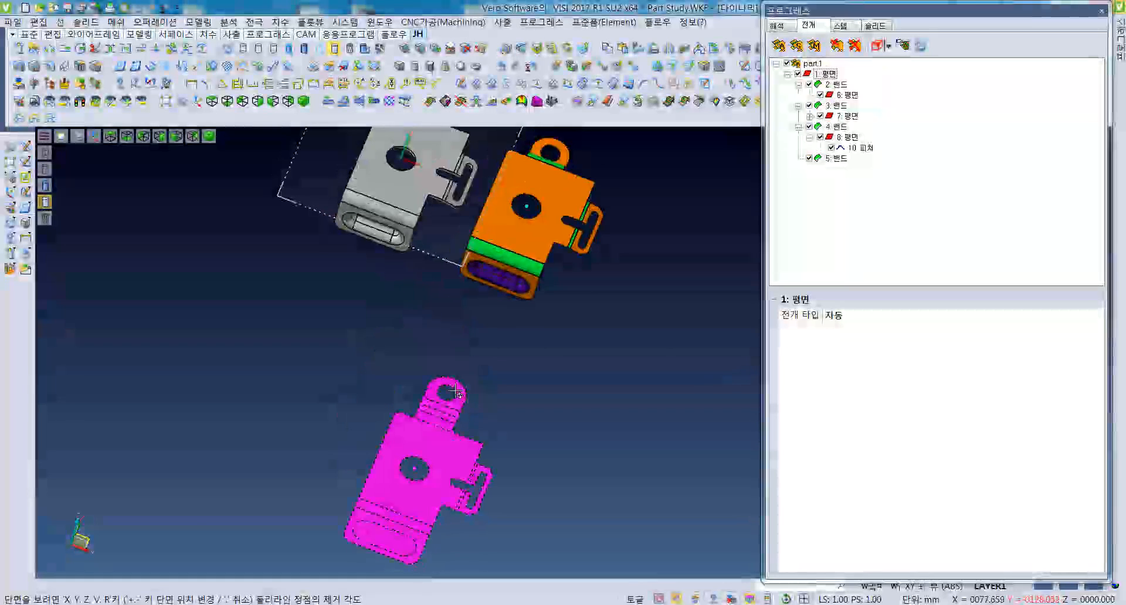
scroll(372, 448, up, 5)
click(373, 449)
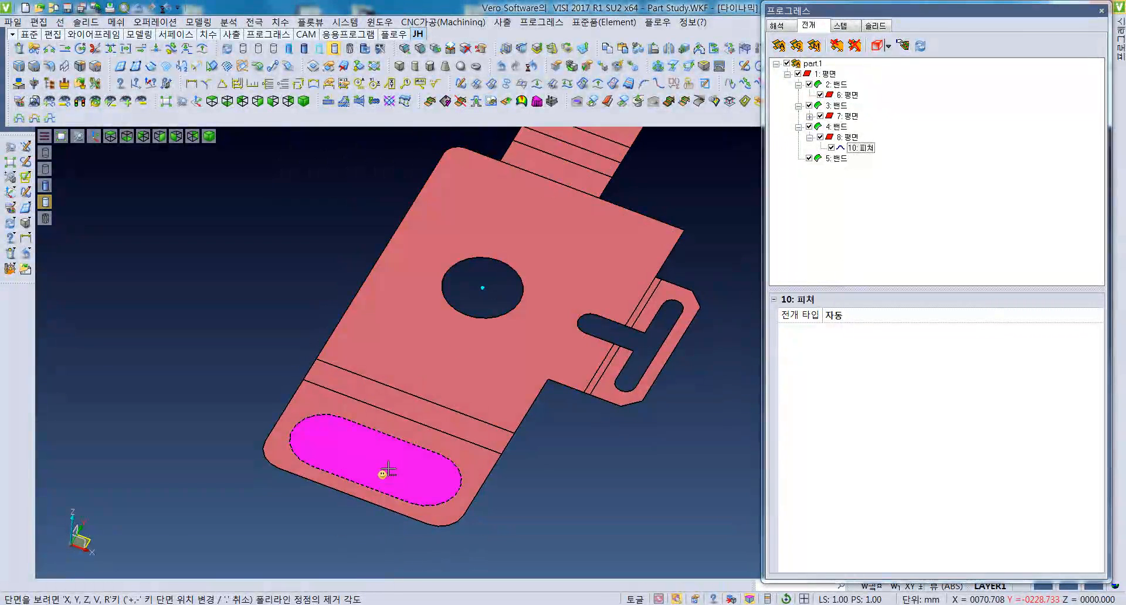
Step: Compare the flat blank with the analysed skin, checking the main plane, the embossed slot feature and side-tab bend 2
scroll(499, 352, down, 4)
click(496, 338)
scroll(504, 352, down, 4)
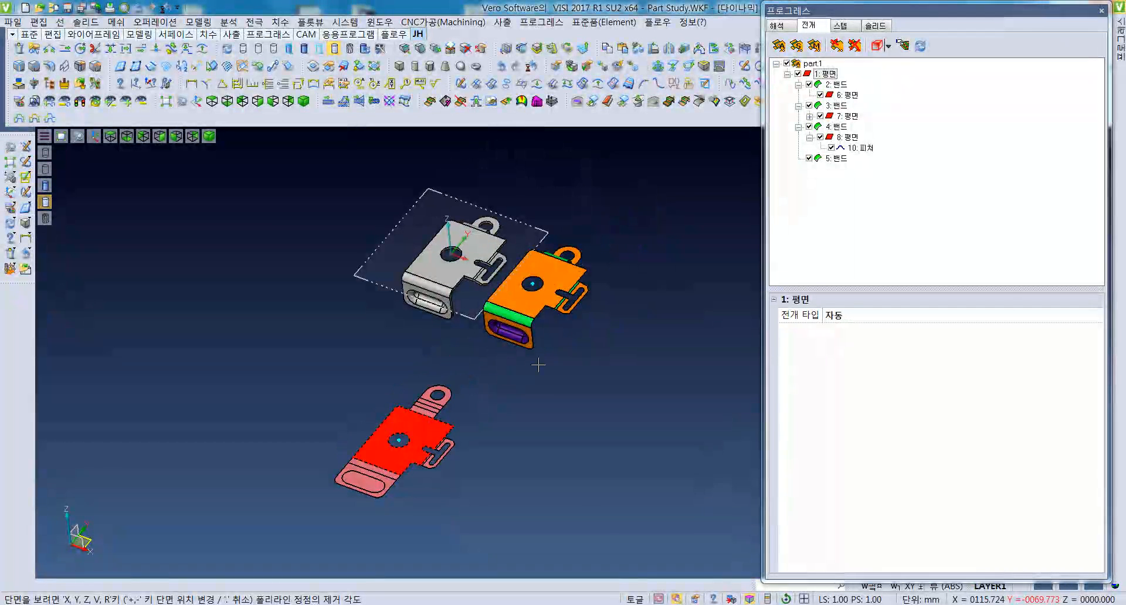
middle_drag(521, 369, 500, 391)
click(504, 368)
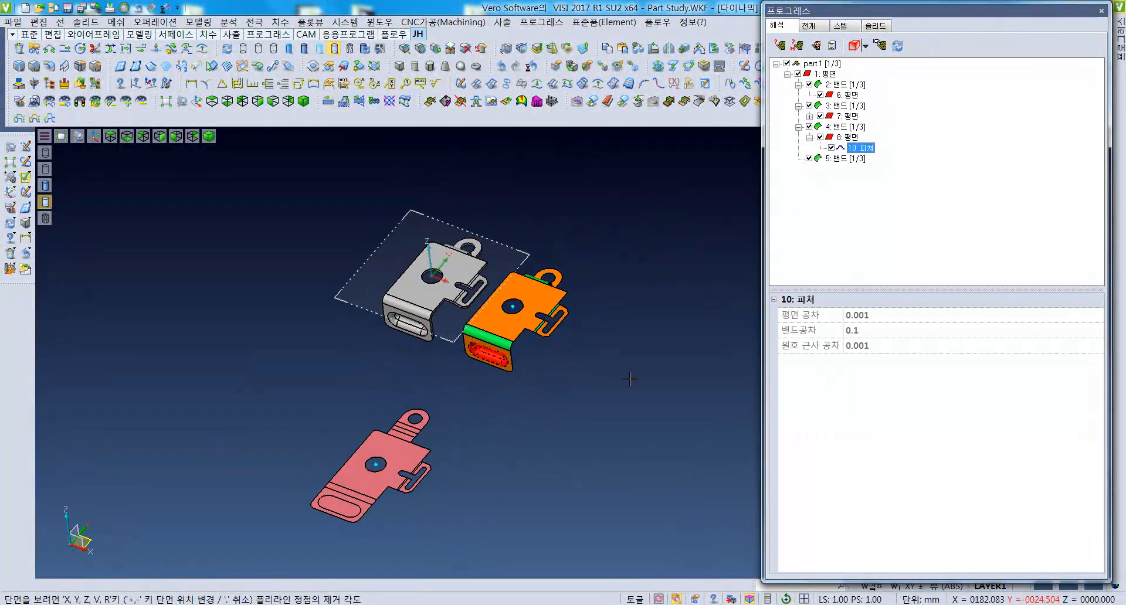
middle_drag(594, 368, 575, 401)
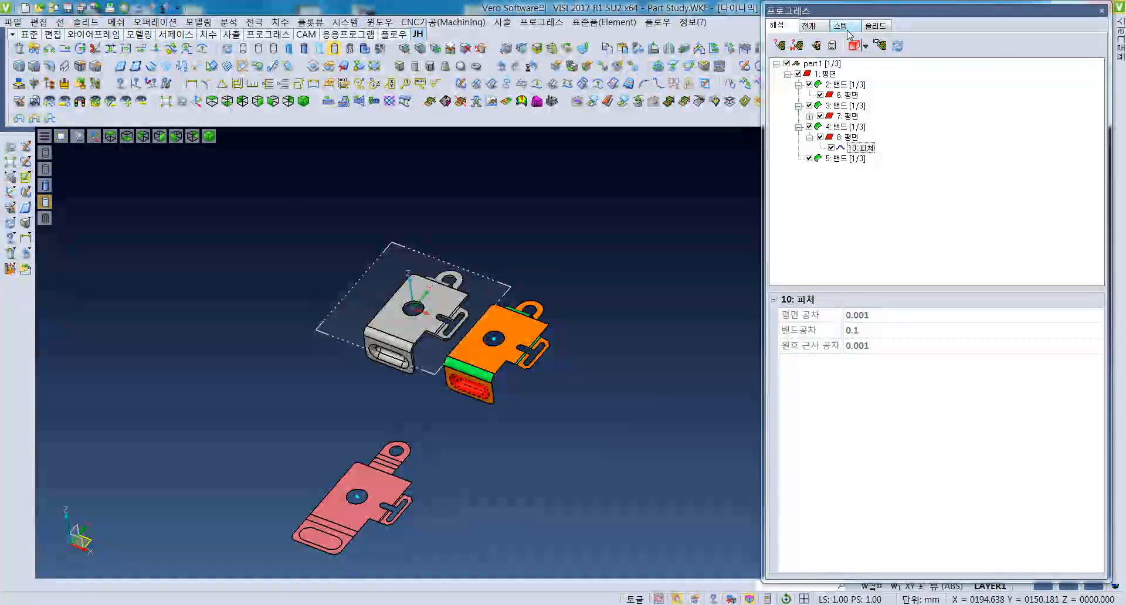
scroll(486, 418, up, 5)
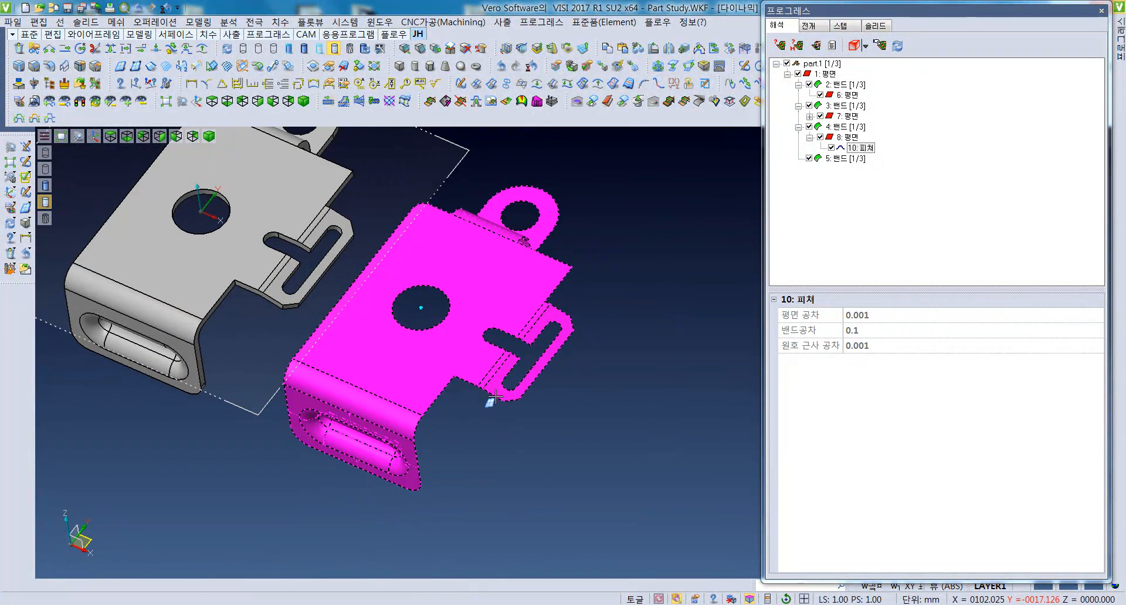
click(847, 85)
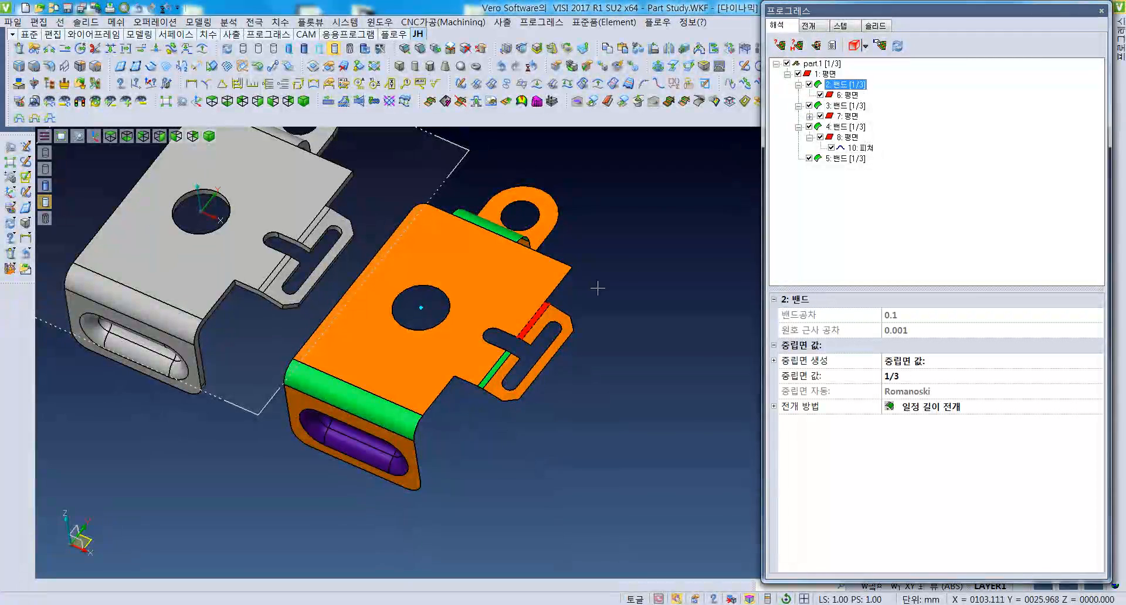
middle_drag(596, 284, 562, 299)
click(493, 333)
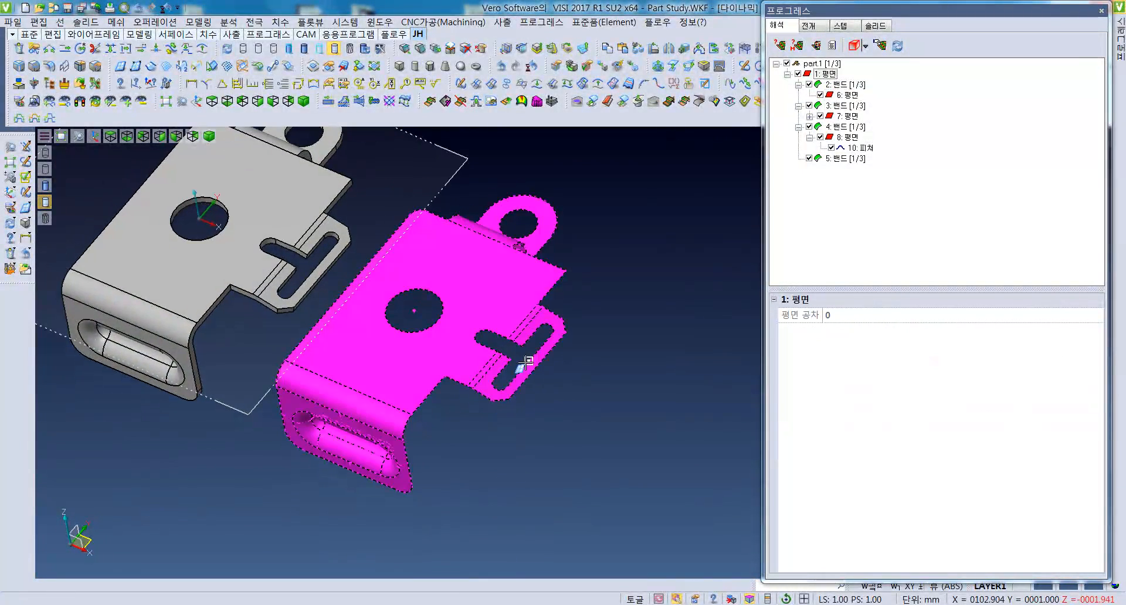
mouse_move(614, 269)
middle_down()
mouse_move(580, 313)
mouse_move(623, 282)
middle_up()
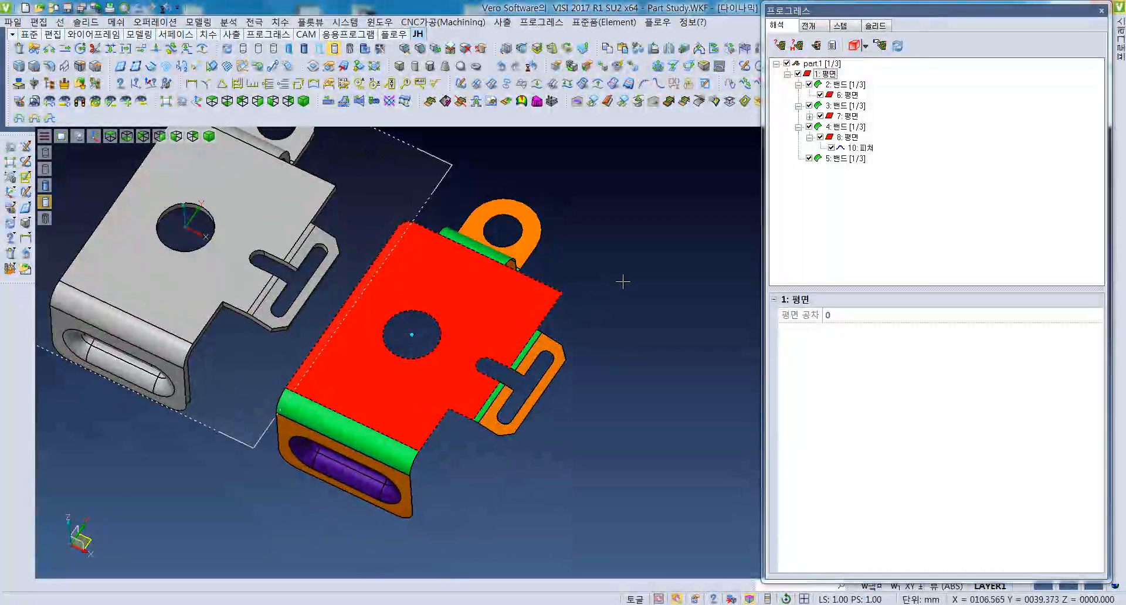
Step: Start the step (스텝) layout from the analysed skin and add steps 1 and 2 beside it
click(809, 26)
click(840, 27)
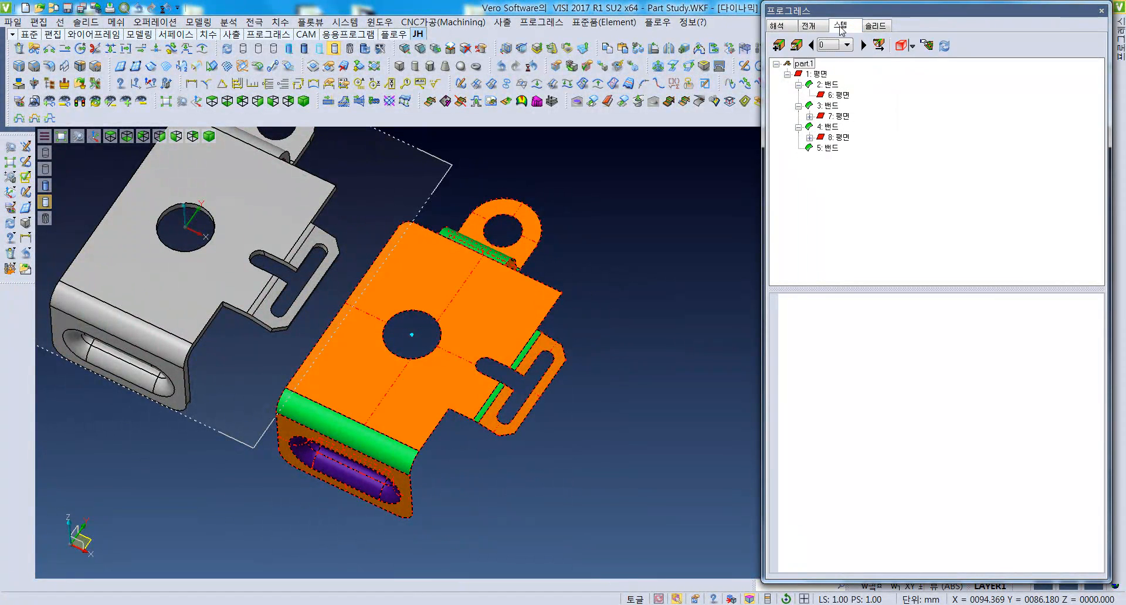
middle_drag(470, 327, 502, 322)
click(846, 27)
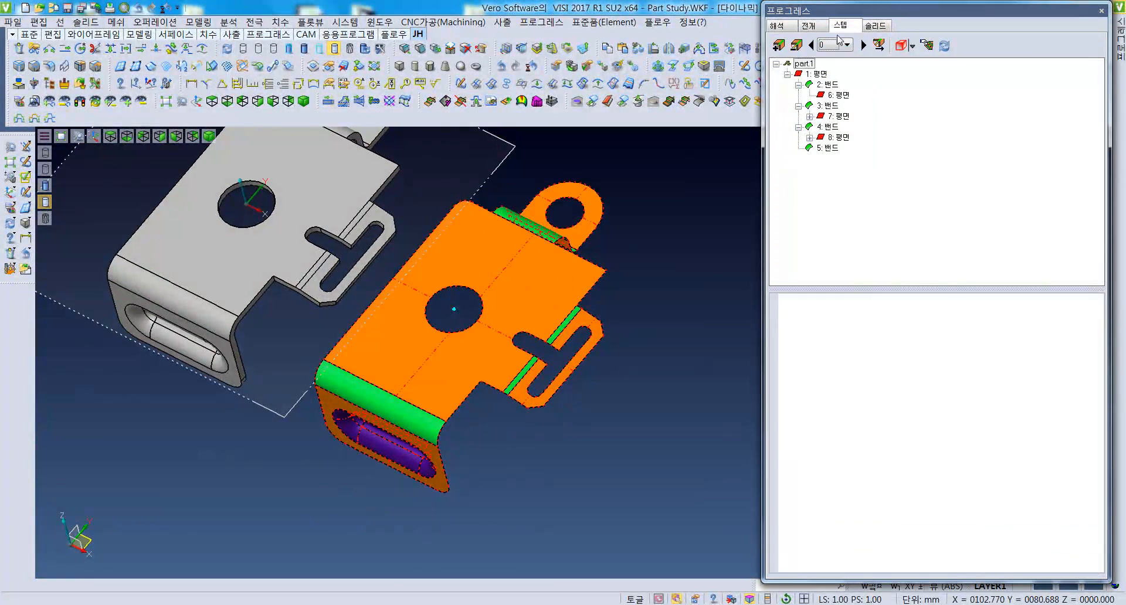
click(779, 45)
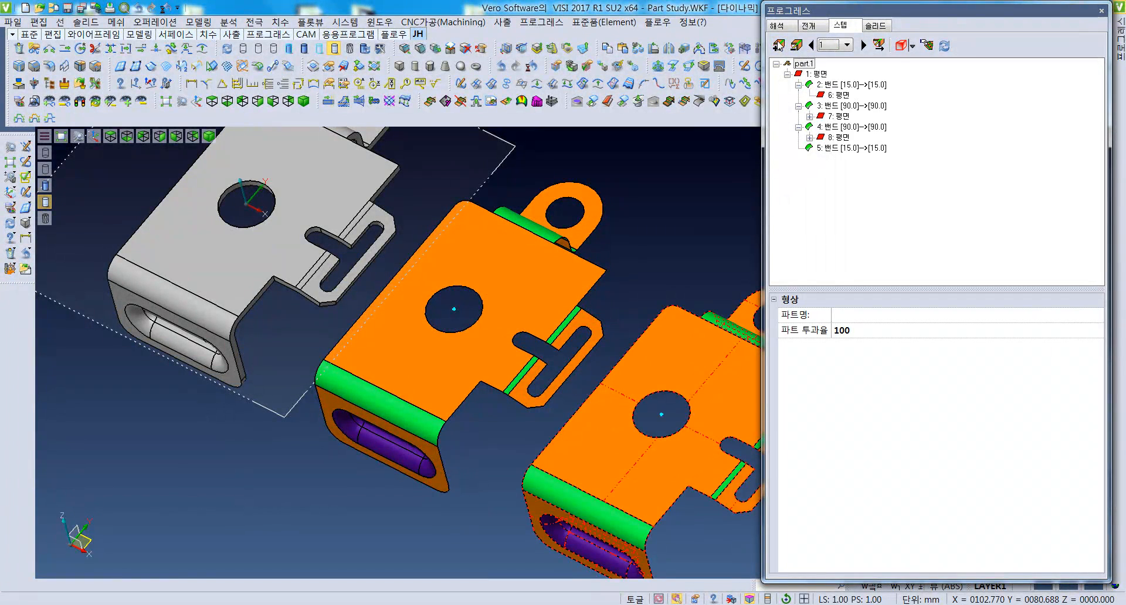
middle_drag(666, 193, 477, 153)
middle_drag(622, 302, 592, 293)
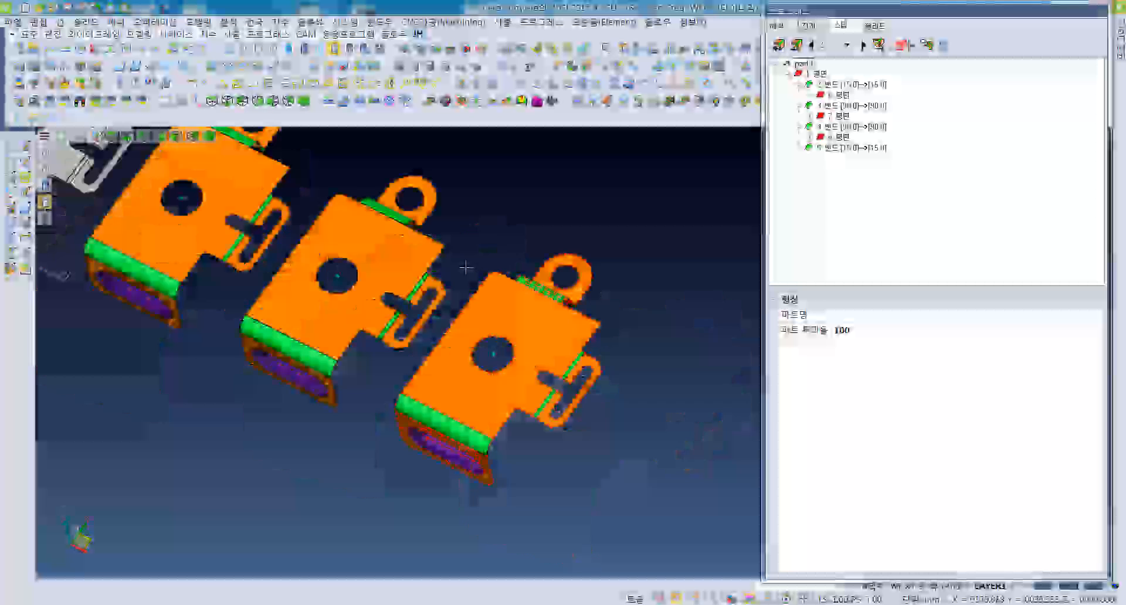
middle_drag(593, 294, 589, 311)
scroll(405, 264, down, 3)
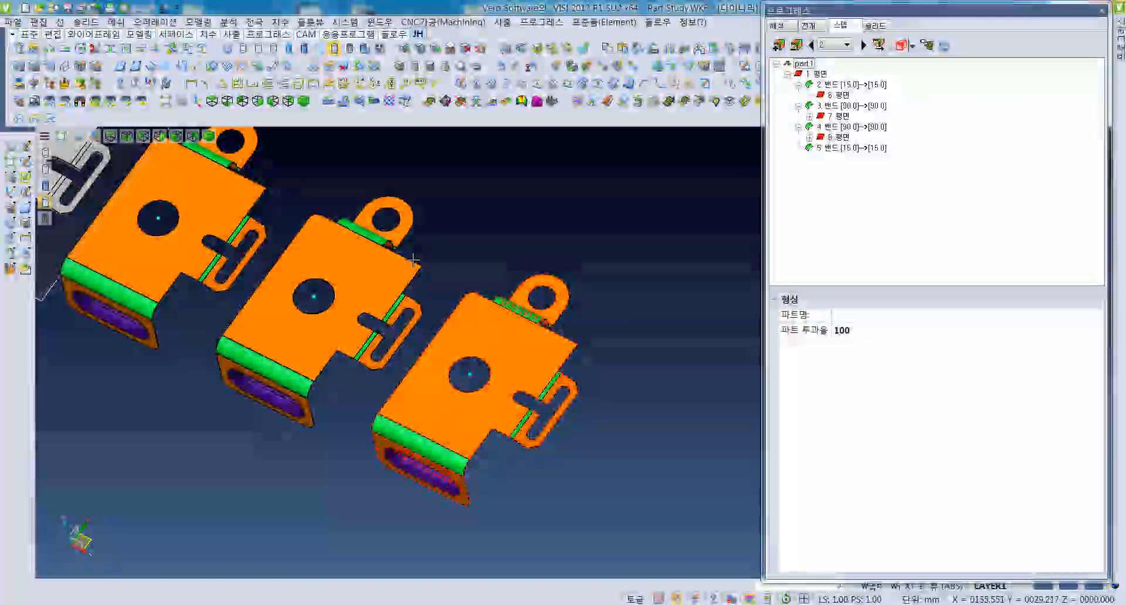
middle_drag(387, 262, 436, 287)
Step: Review steps 0, 1 and 2 in turn and inspect the unfold settings of rear-tab bend 3 in step 2
click(832, 48)
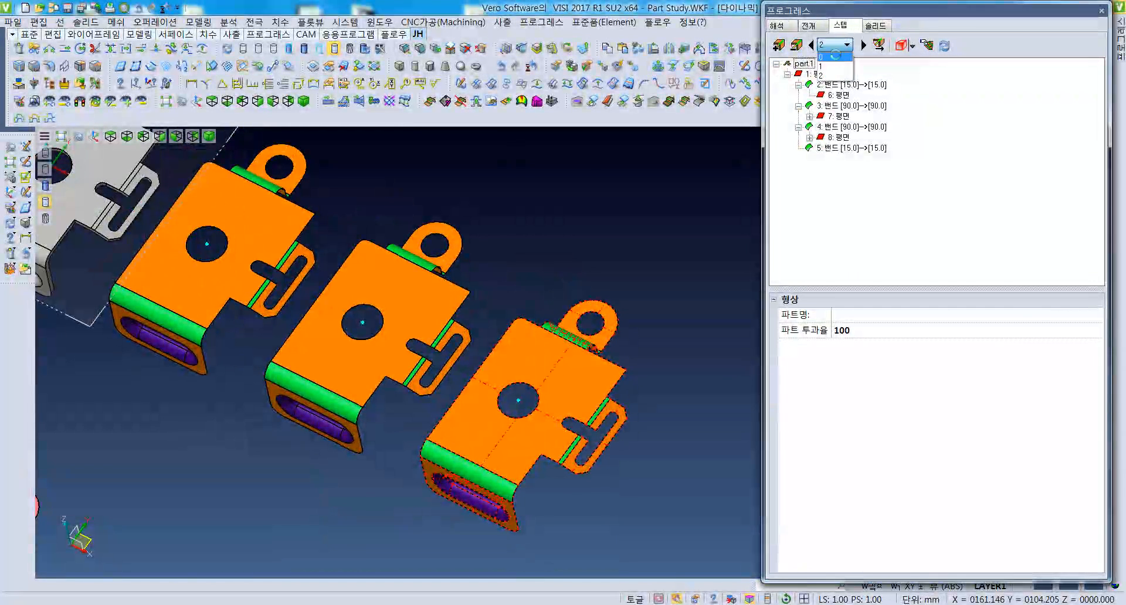
click(838, 57)
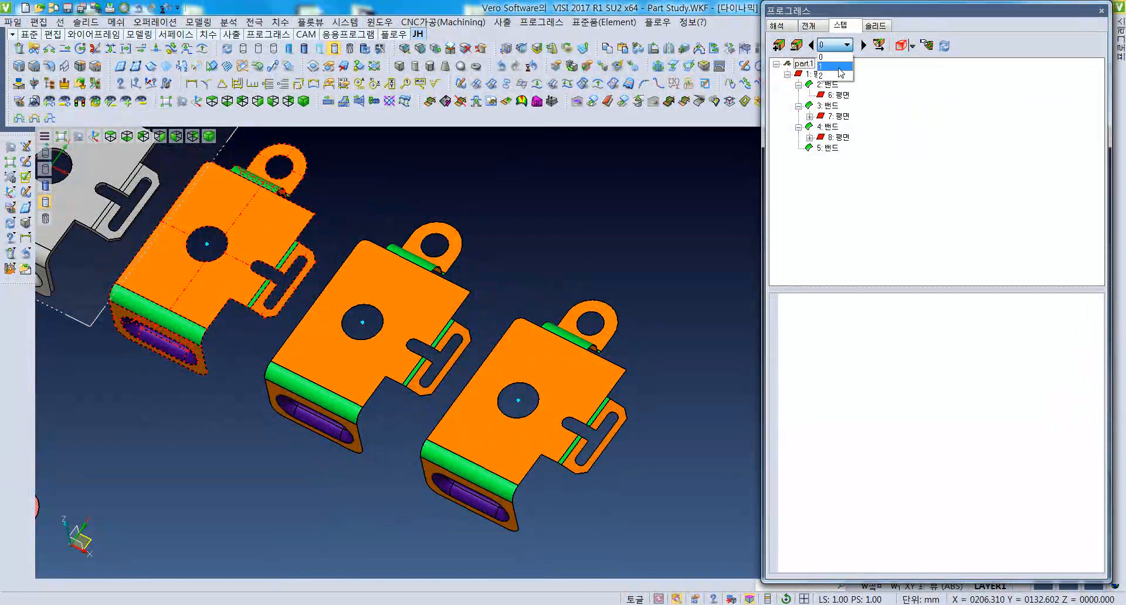
click(840, 67)
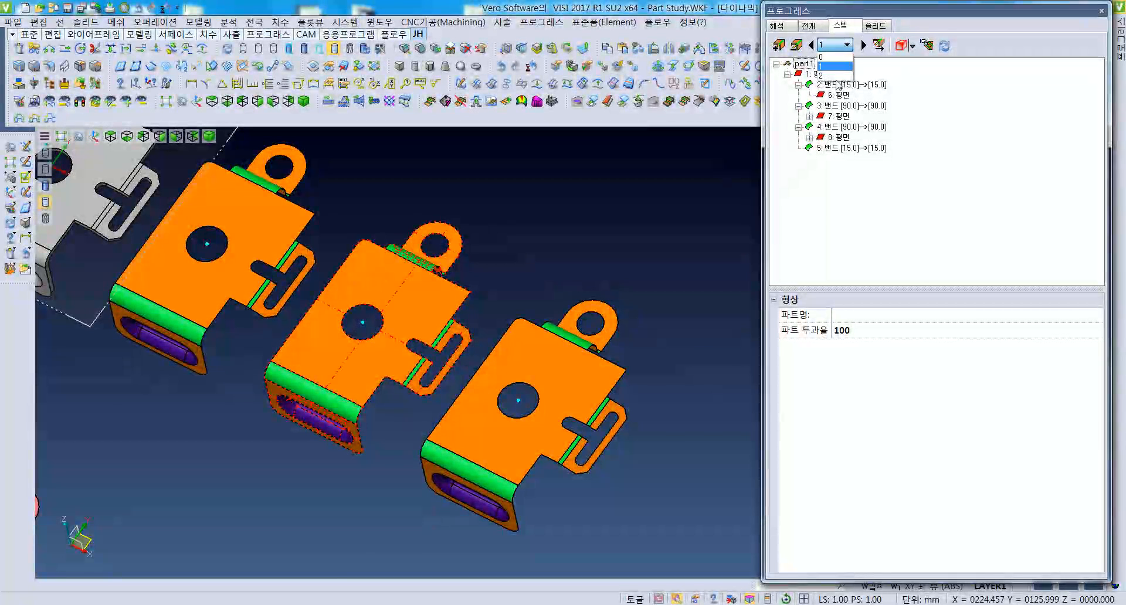
middle_drag(576, 381, 503, 348)
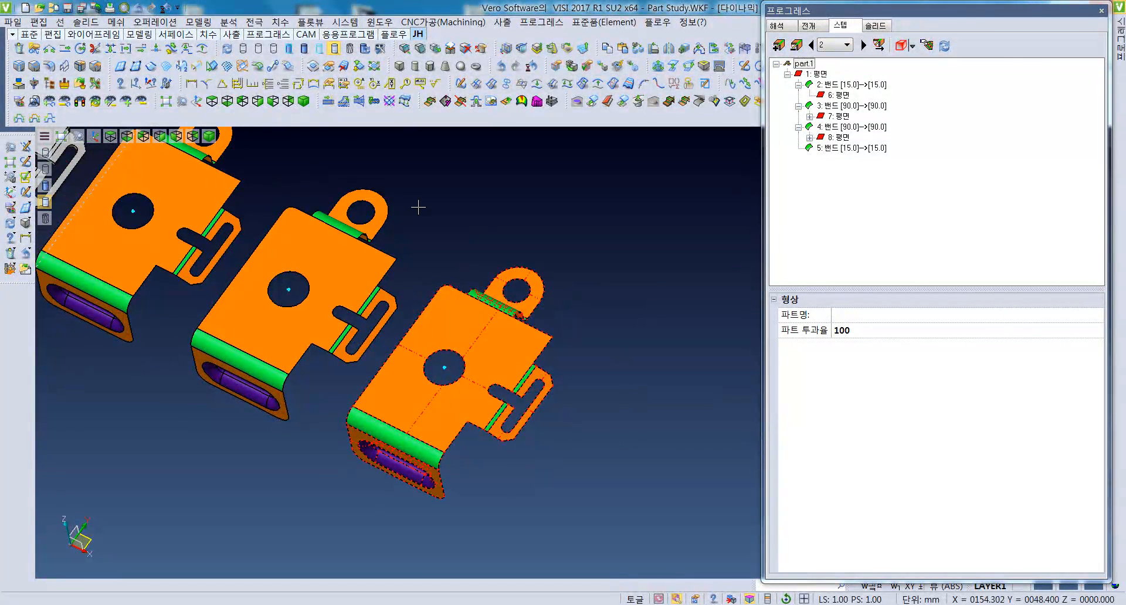
middle_drag(474, 253, 535, 313)
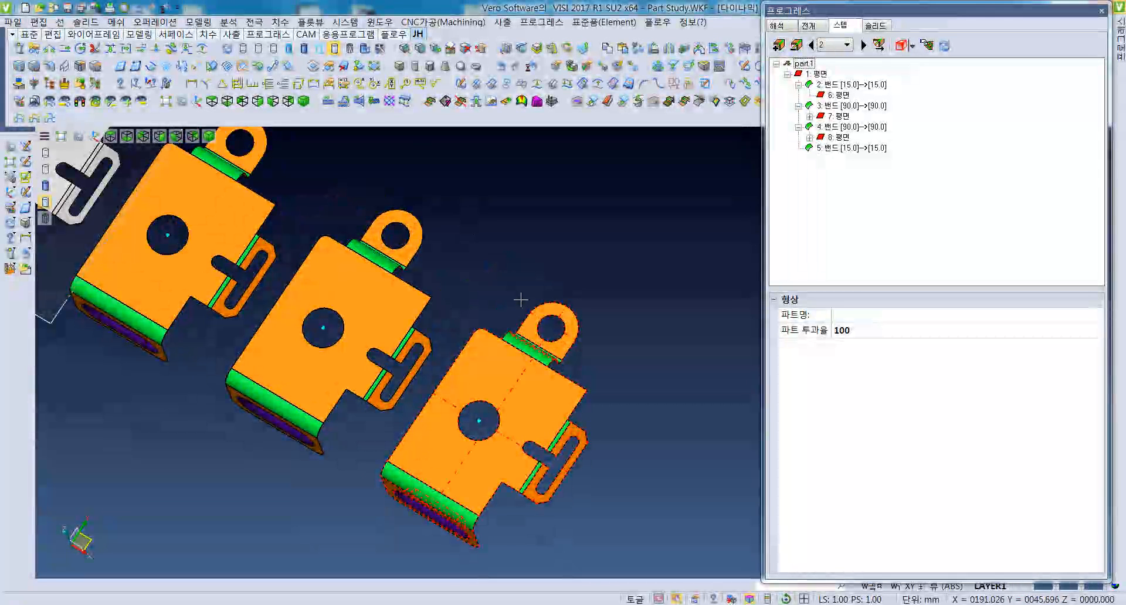
mouse_move(487, 306)
middle_down()
mouse_move(489, 289)
mouse_move(495, 300)
middle_up()
click(409, 290)
middle_drag(418, 298, 475, 334)
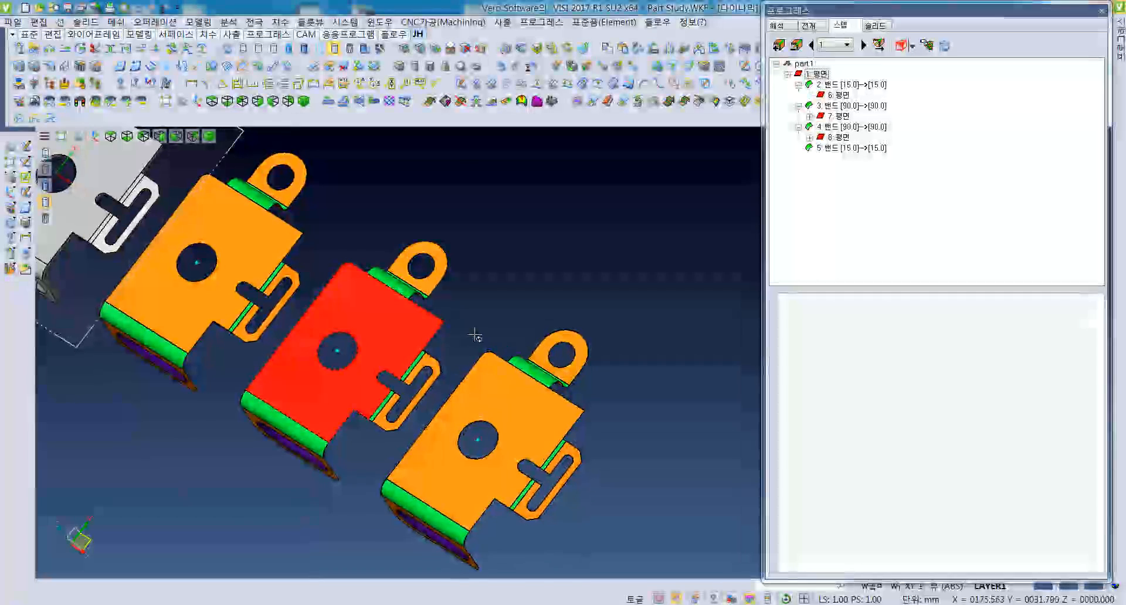
click(843, 49)
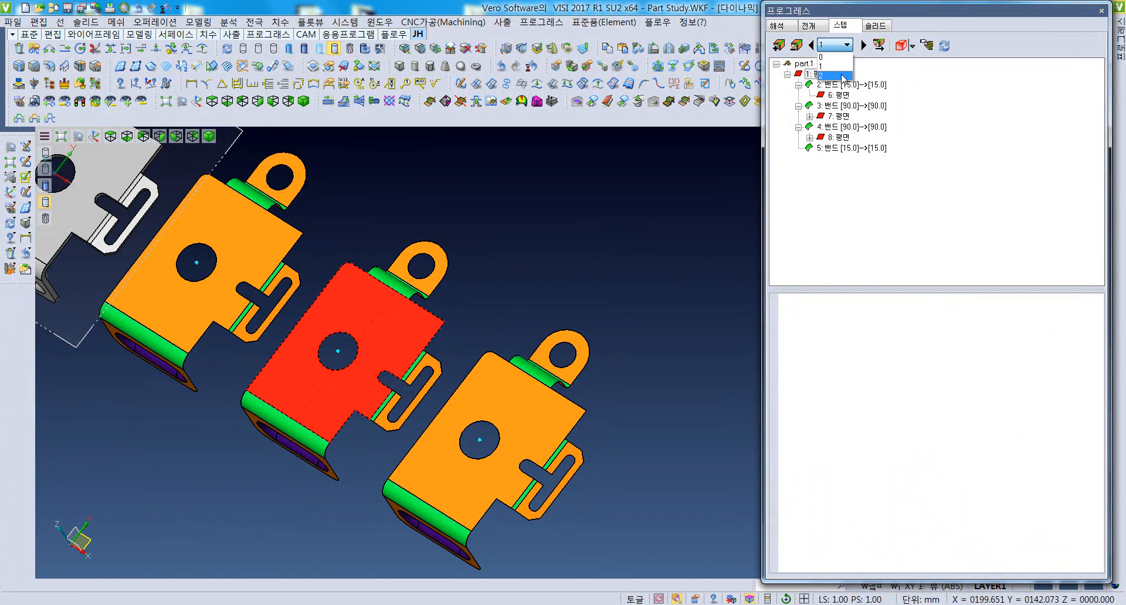
click(841, 67)
middle_drag(477, 312, 660, 337)
click(500, 346)
click(572, 349)
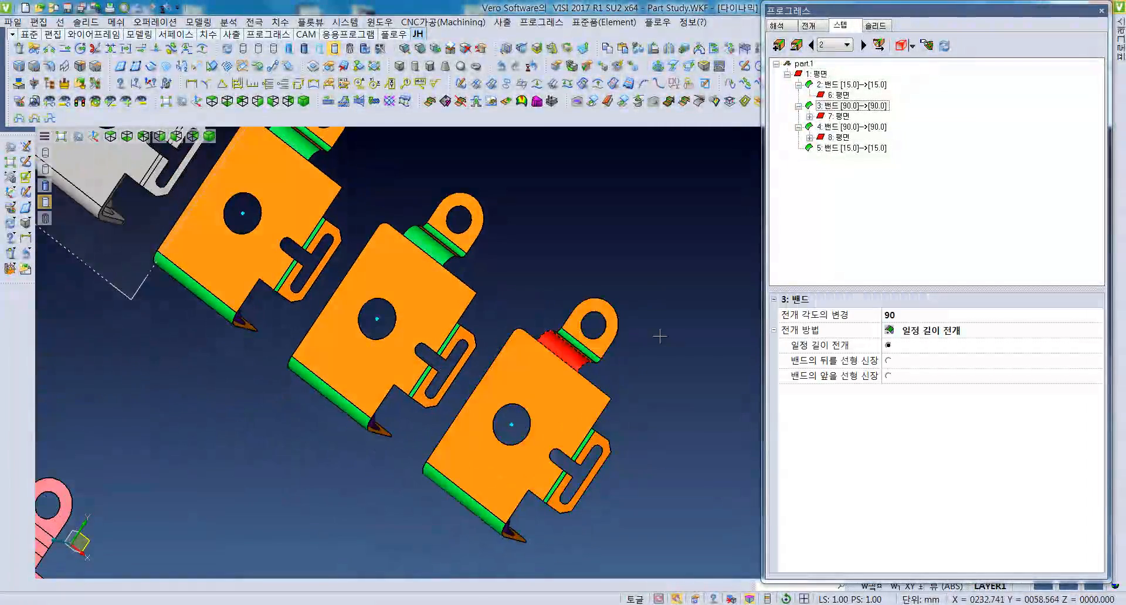
scroll(622, 367, up, 4)
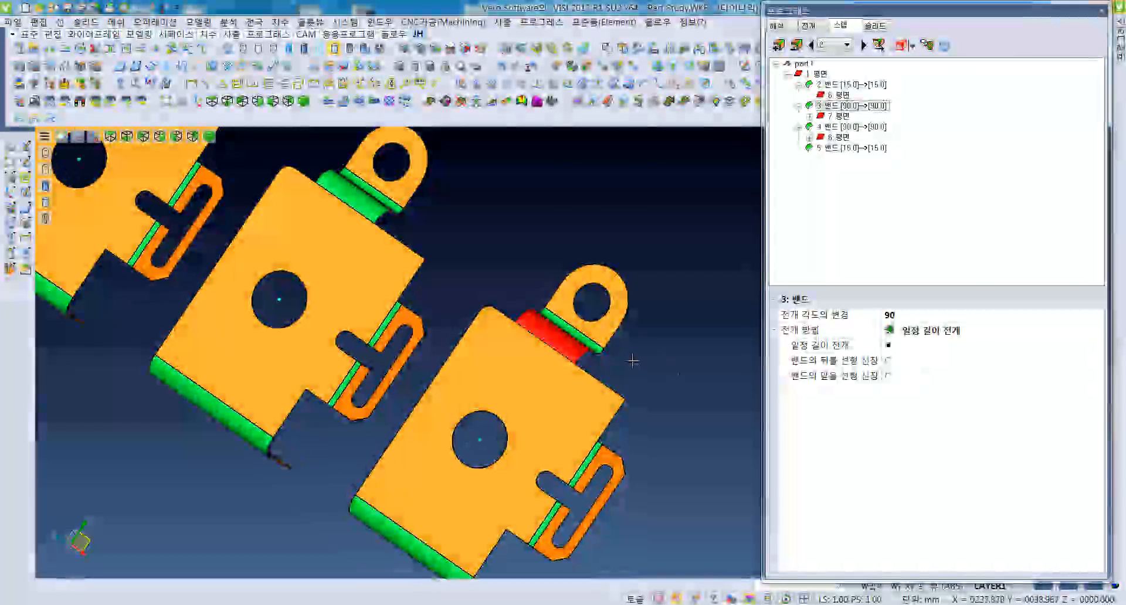
mouse_move(518, 435)
middle_down()
mouse_move(538, 367)
mouse_move(507, 423)
middle_up()
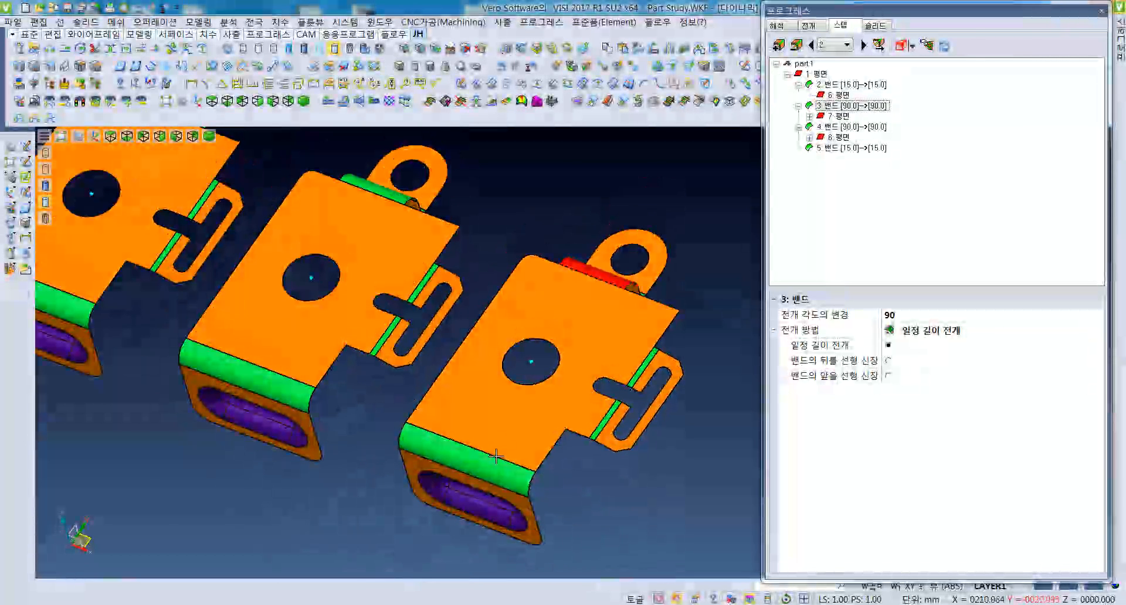
Step: Set the unfold angle (전개 각도의 변경) of front-flange bend 4 in step 2 to 45°
click(489, 466)
click(873, 131)
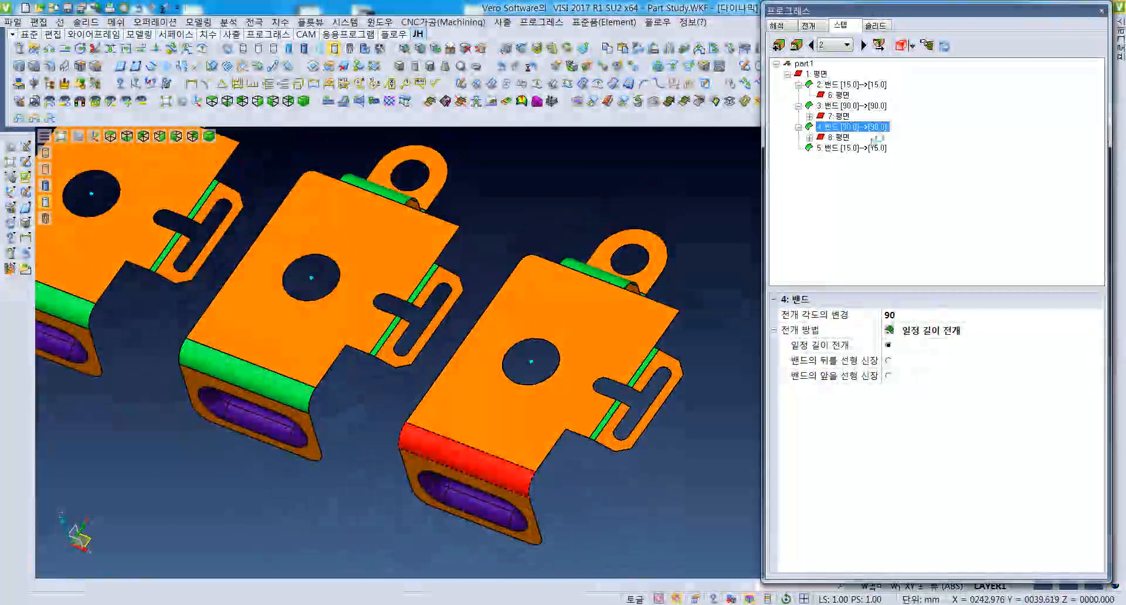
click(932, 320)
text(45)
key(Return)
Step: Set the unfold angle of rear-tab bend 3 in step 2 to 45°
middle_drag(527, 377, 547, 435)
click(548, 389)
middle_drag(539, 311, 514, 337)
click(851, 106)
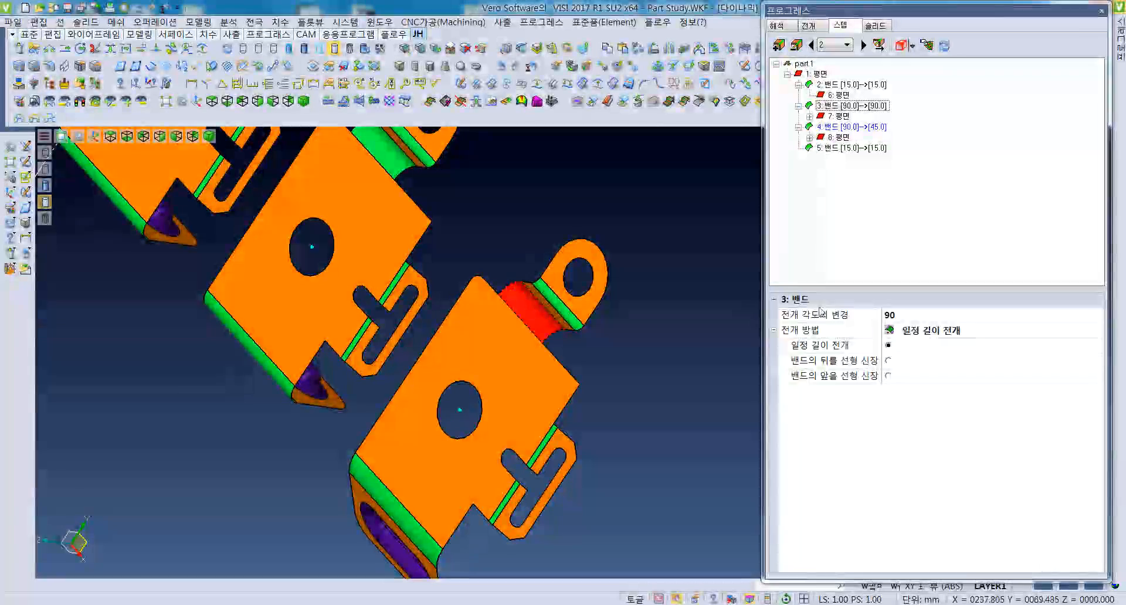
key(Return)
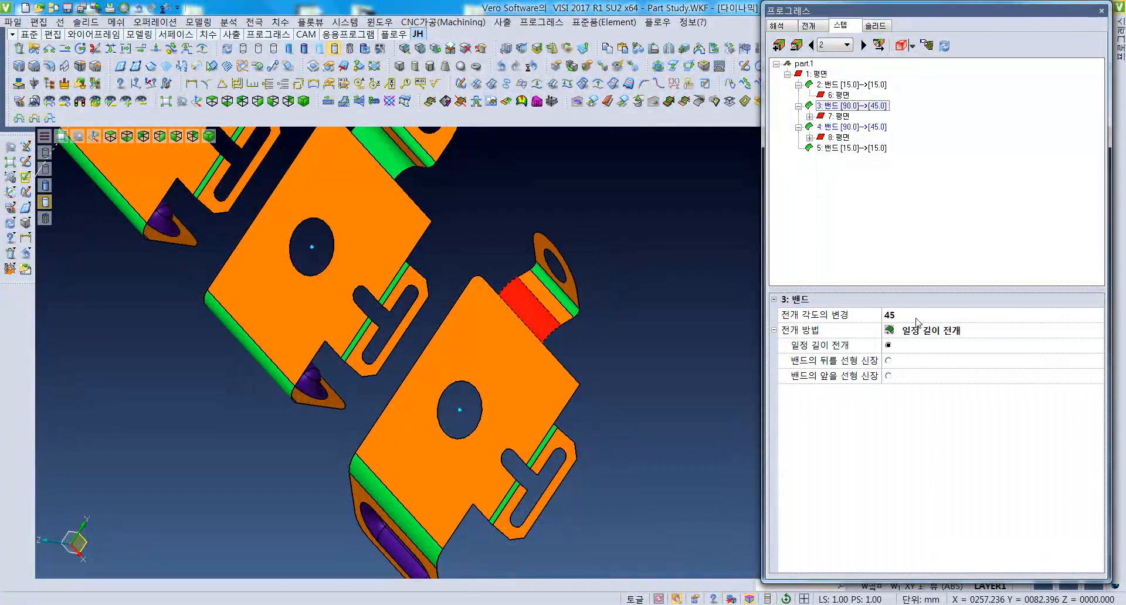
Step: Add step 3 after step 2 and set the unfold angle of its front-flange bend 4 to 0°
scroll(551, 334, up, 2)
middle_drag(550, 334, 468, 353)
scroll(586, 297, down, 3)
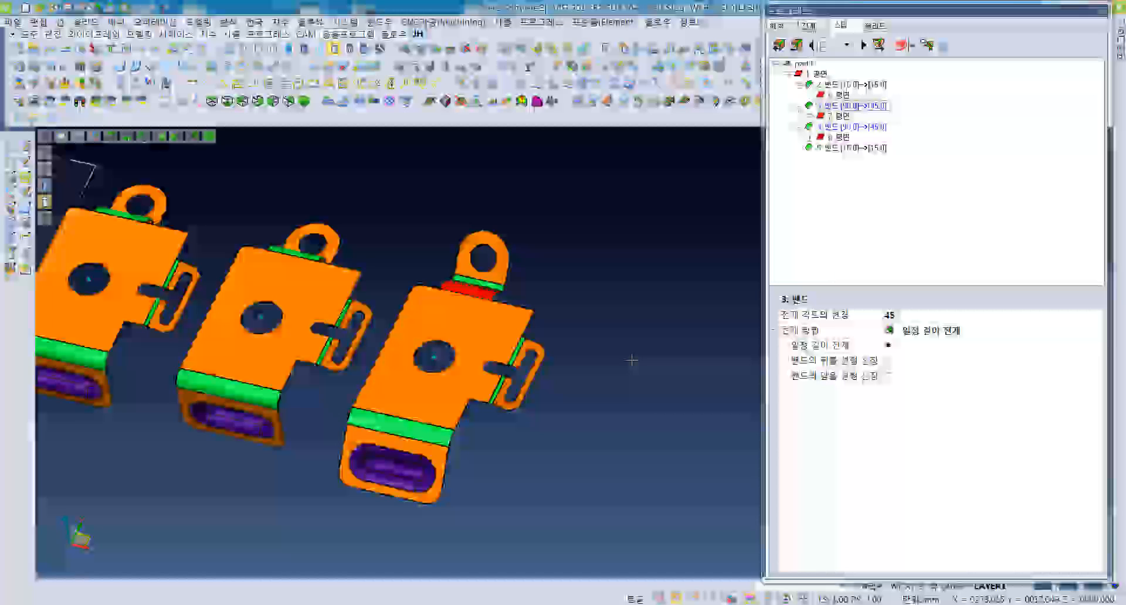
click(778, 45)
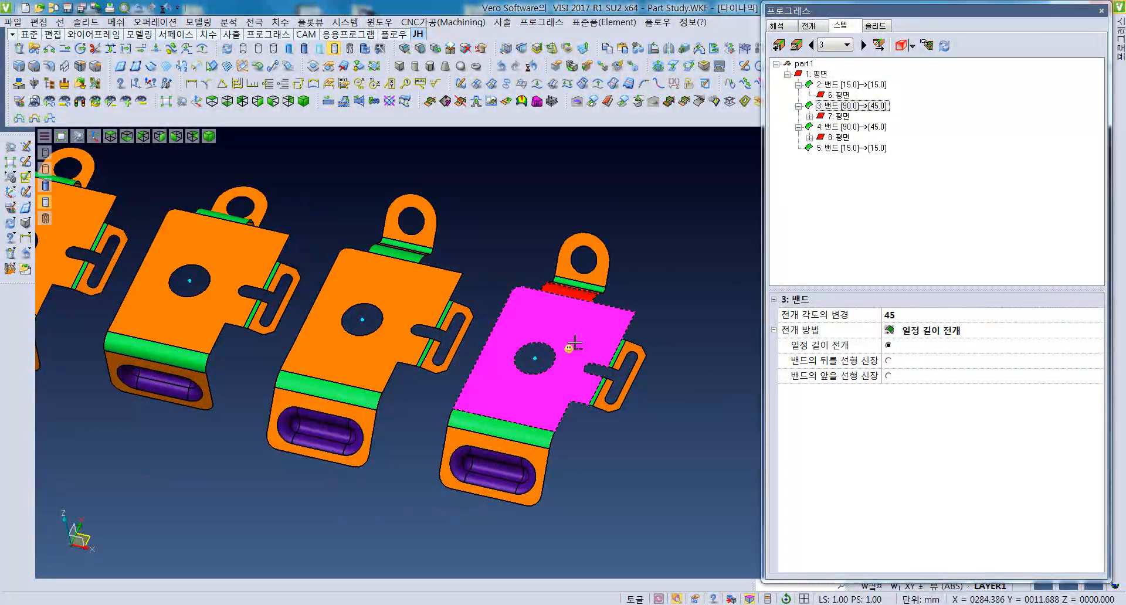
click(528, 431)
click(528, 431)
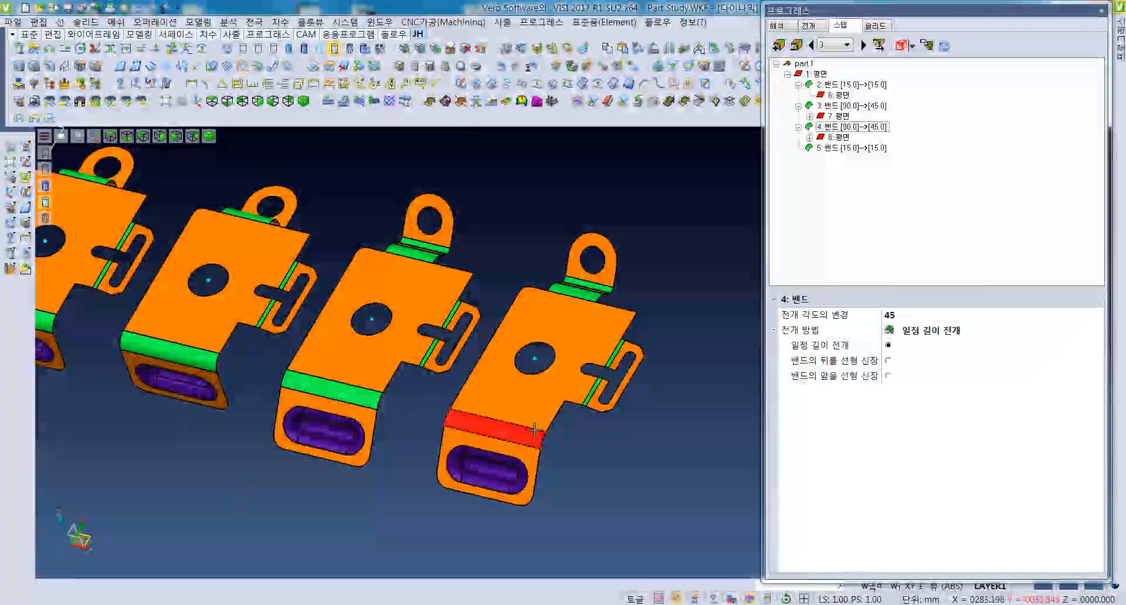
key(Return)
Step: Set the unfold angle of rear-tab bend 3 in step 3 to 0°
middle_drag(543, 376, 594, 363)
click(552, 355)
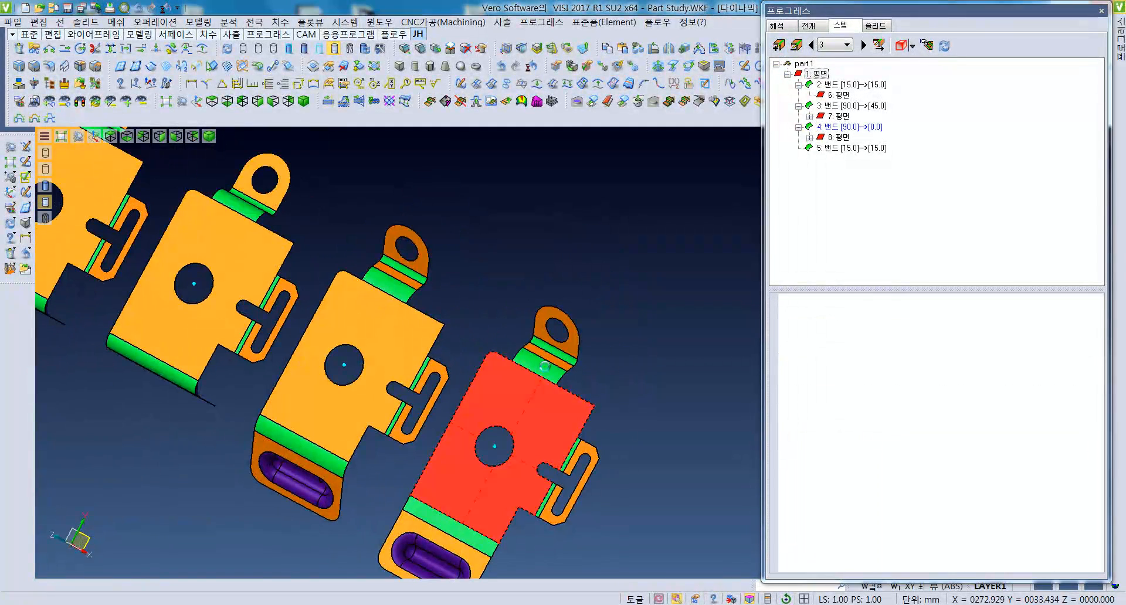
click(544, 367)
click(903, 315)
text(0)
key(Return)
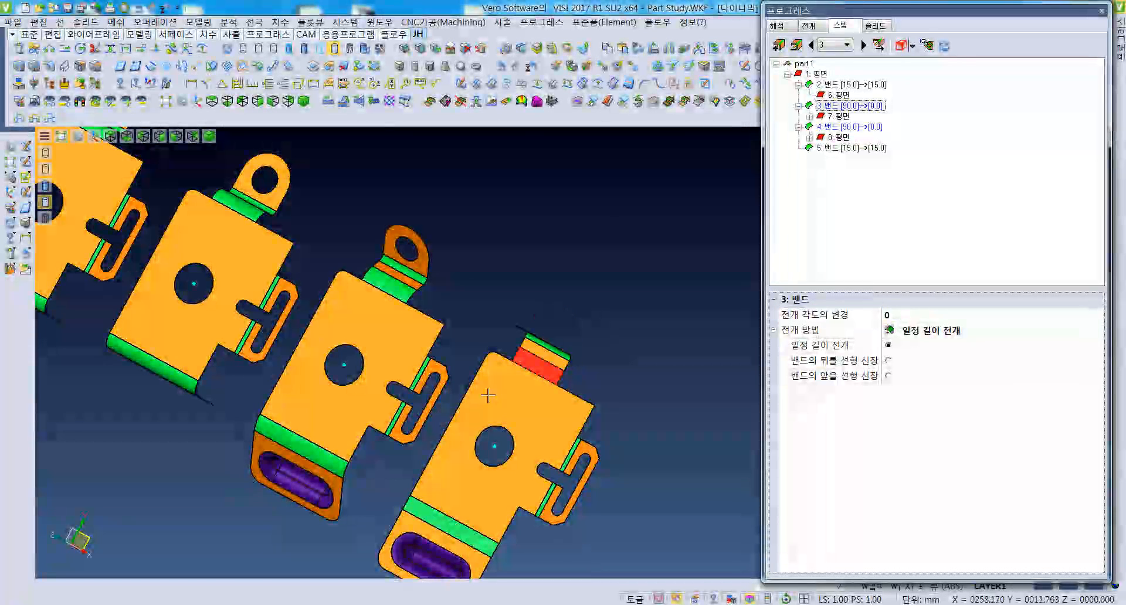
Step: Flatten the rear tab's outer bend 9 in step 3 by setting its unfold angle to 0°
scroll(552, 355, up, 3)
click(551, 351)
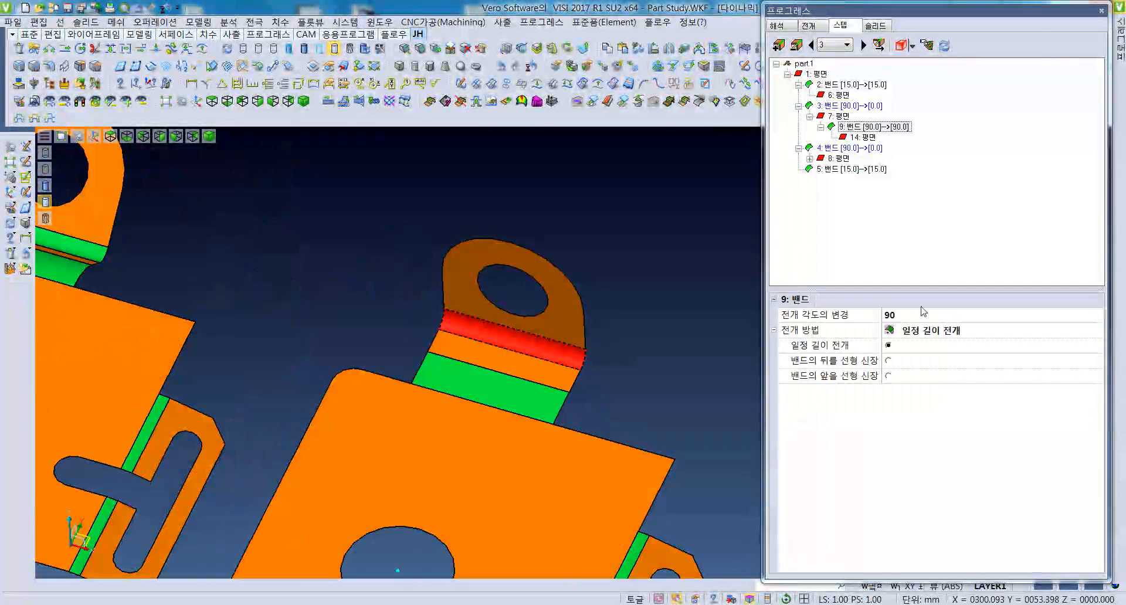
click(928, 315)
key(Return)
scroll(500, 414, down, 4)
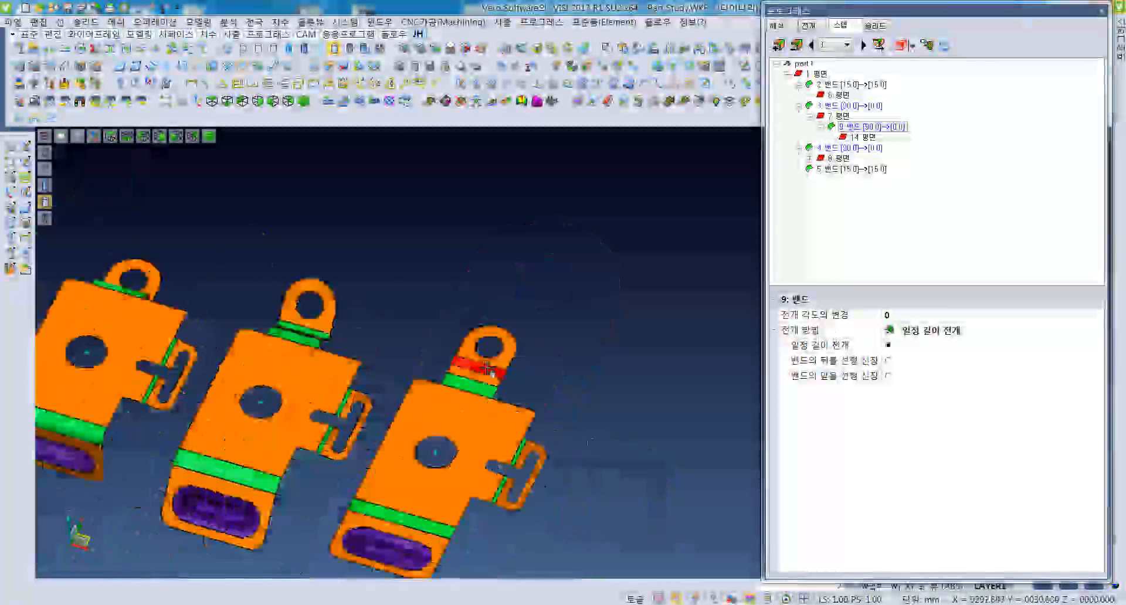
middle_drag(419, 382, 483, 354)
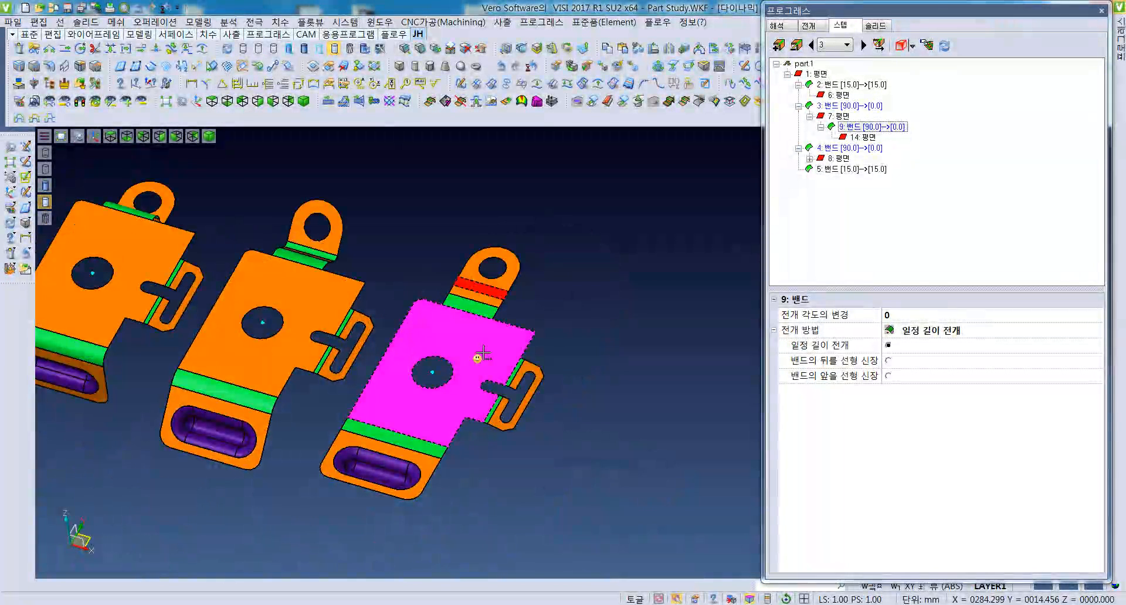
Step: Add step 4 and set the unfold angle of the side tab's bend 5 to 0°
click(775, 47)
scroll(572, 387, up, 6)
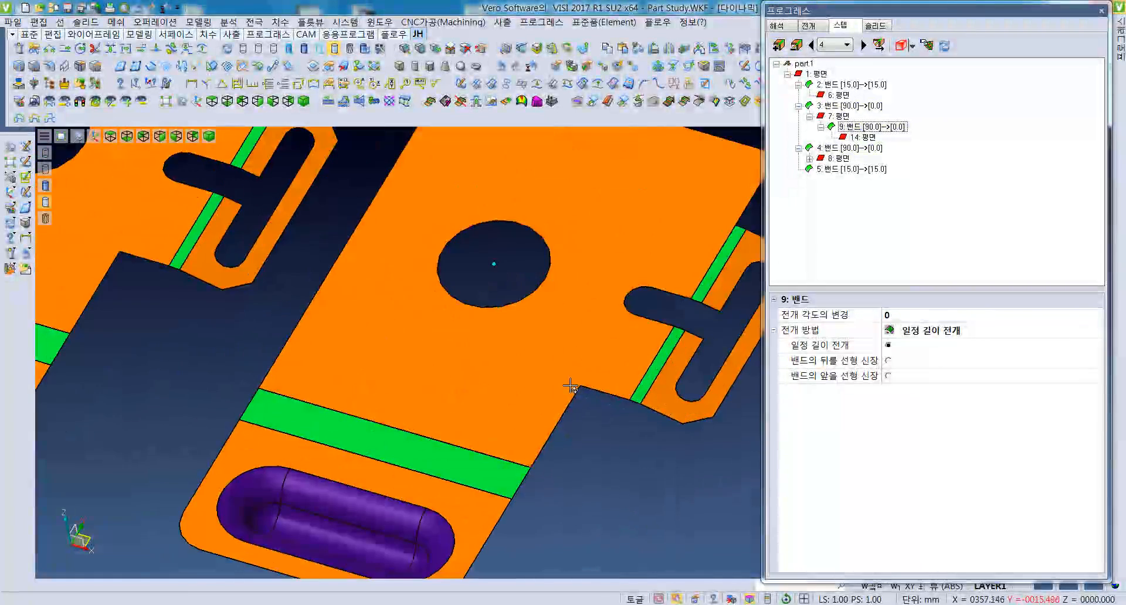
scroll(572, 387, down, 3)
scroll(592, 352, up, 4)
click(564, 336)
scroll(564, 336, down, 4)
click(913, 317)
text(0)
key(Return)
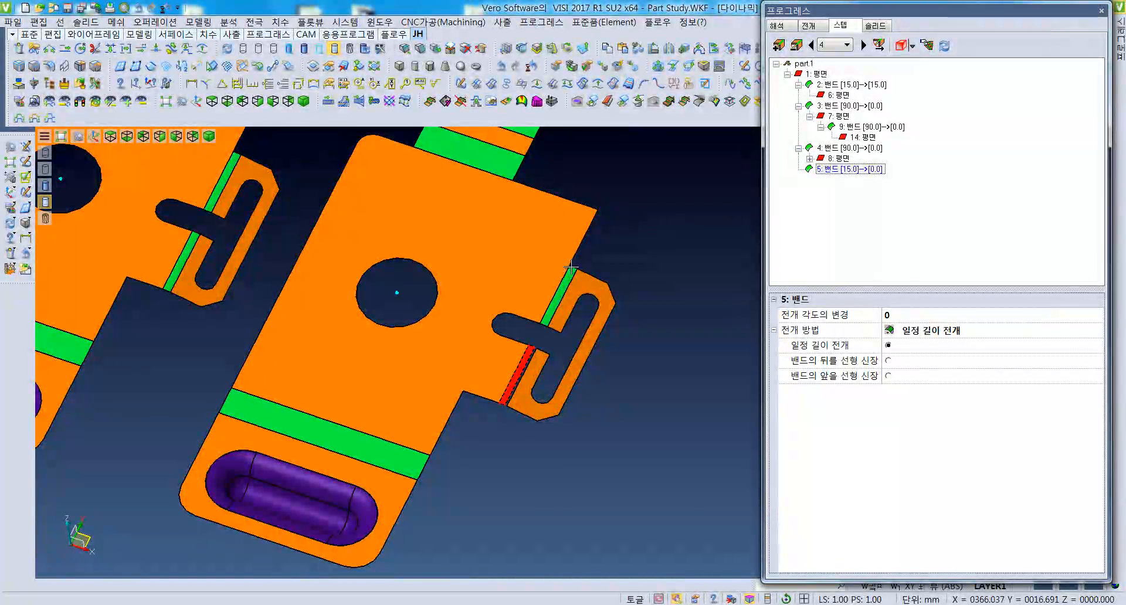
Step: Flatten the side tab's other bend 2 in step 4 by setting its unfold angle to 0°
scroll(558, 278, up, 5)
click(561, 295)
scroll(648, 264, down, 4)
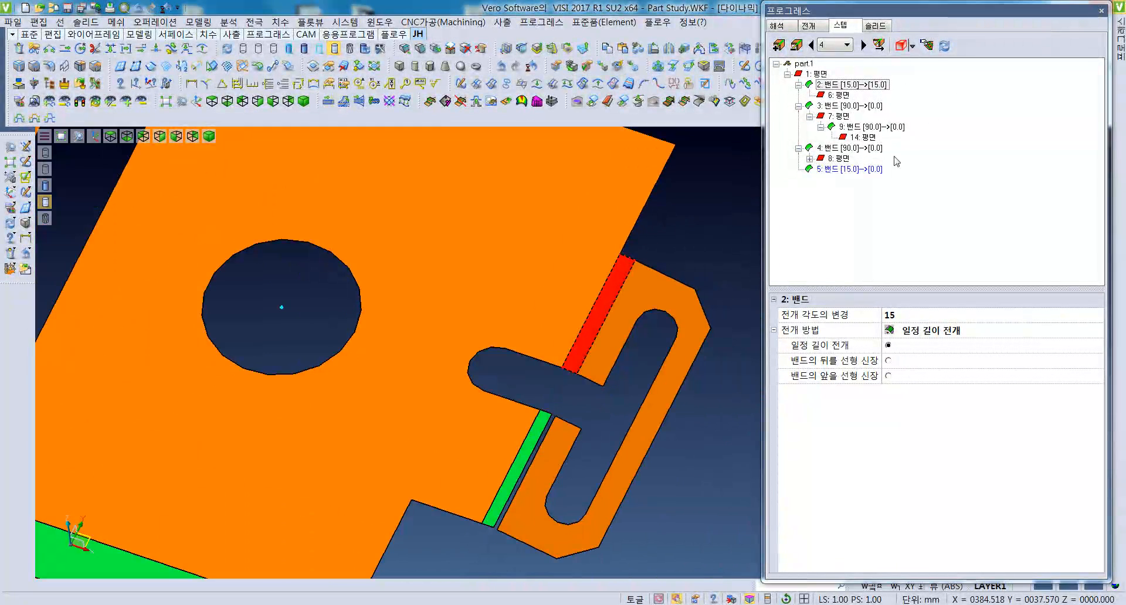
click(887, 315)
text(0)
key(Return)
scroll(425, 369, down, 4)
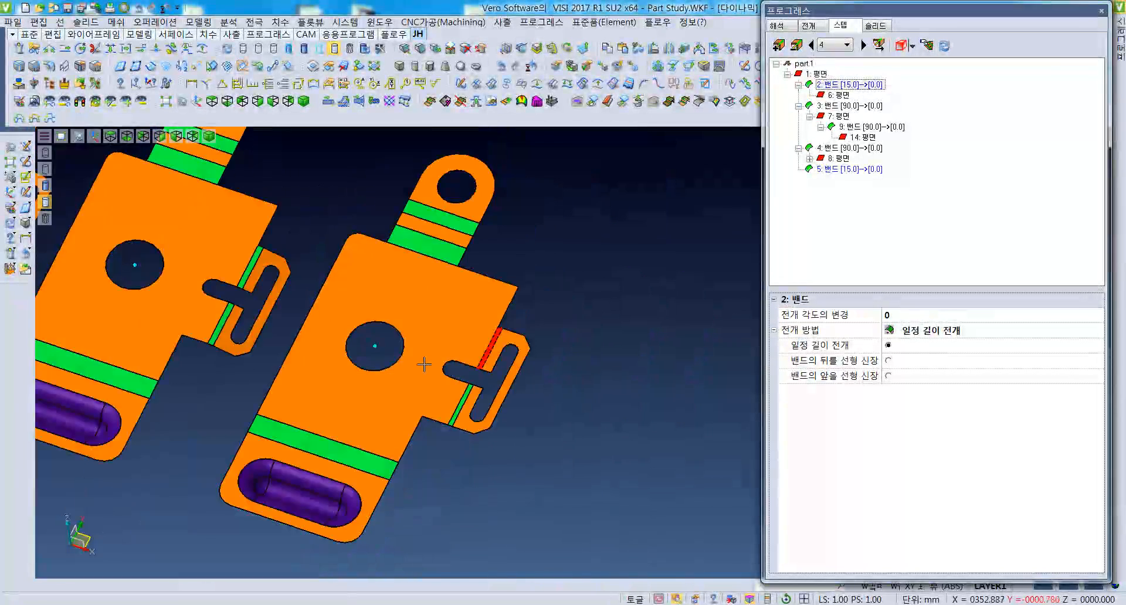
scroll(425, 368, down, 4)
middle_drag(509, 313, 579, 392)
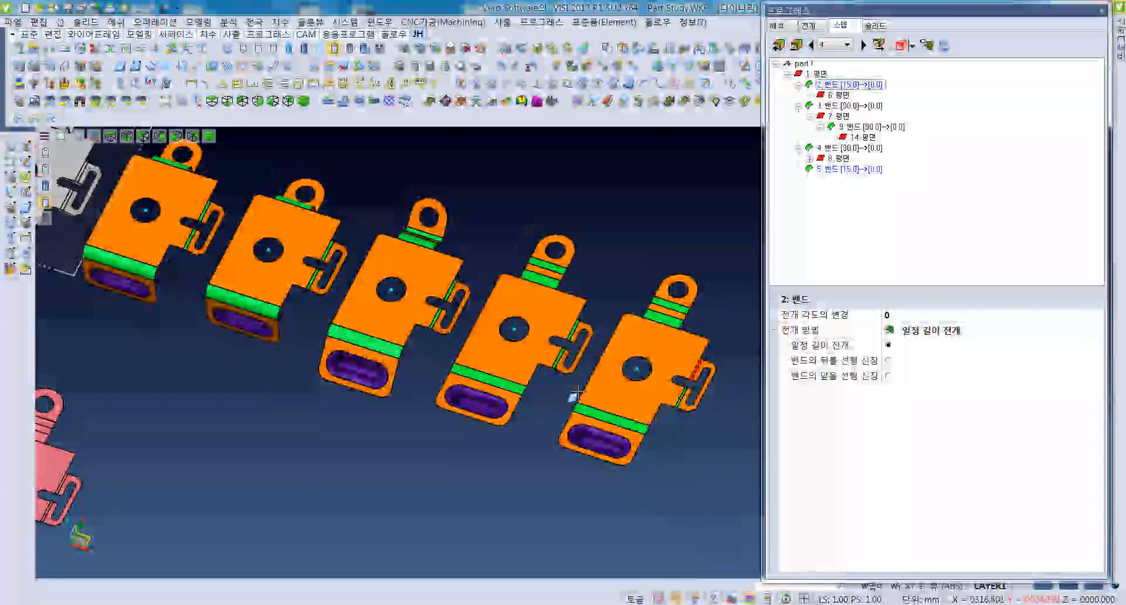
Step: Examine the rear tab's bend profiles in a side view, comparing the intermediate steps with the original part
scroll(573, 335, down, 2)
middle_drag(573, 335, 195, 335)
key(F6)
key(F7)
middle_drag(552, 356, 277, 374)
scroll(424, 337, up, 3)
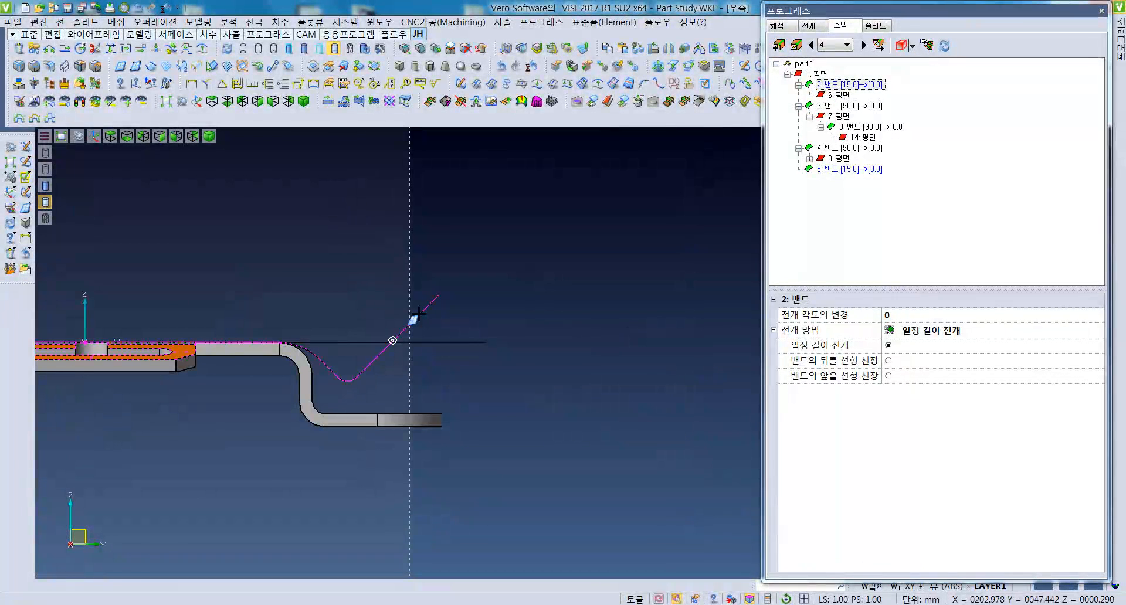
mouse_move(418, 314)
middle_down()
mouse_move(421, 335)
mouse_move(401, 312)
middle_up()
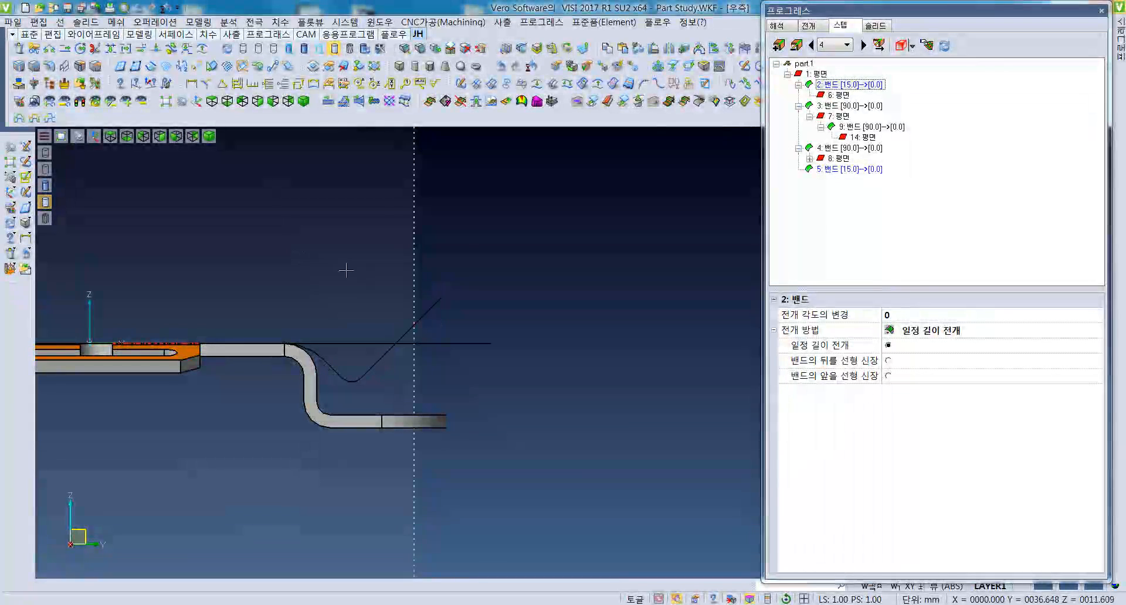
middle_drag(456, 297, 372, 370)
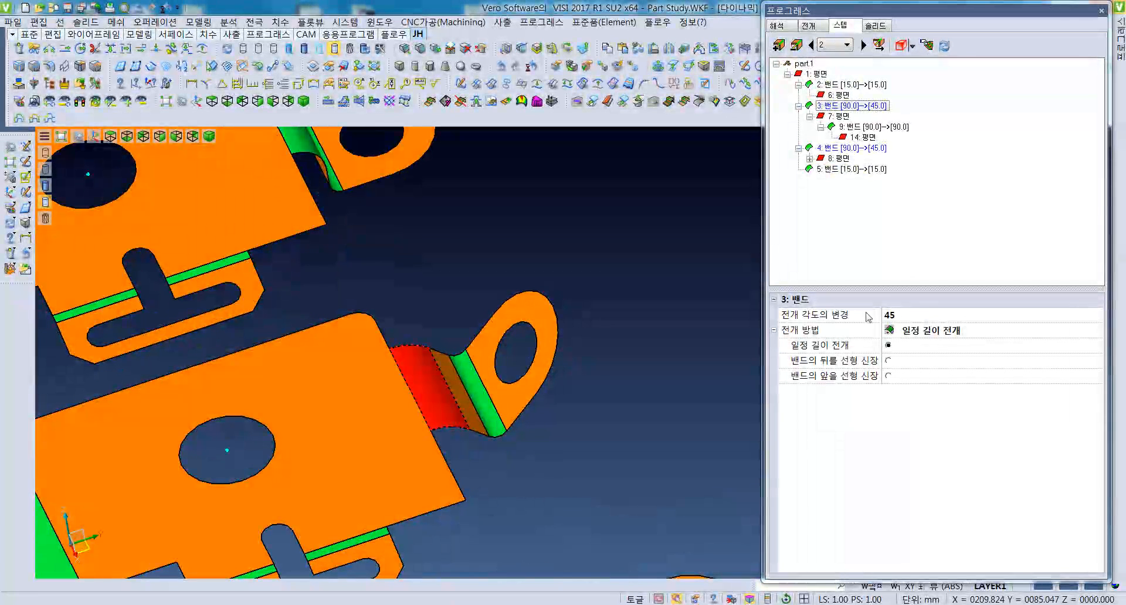
Step: Set the unfold angle of rear-tab bend 3 in step 2 to 60° and check the tab's profile in side view
click(902, 319)
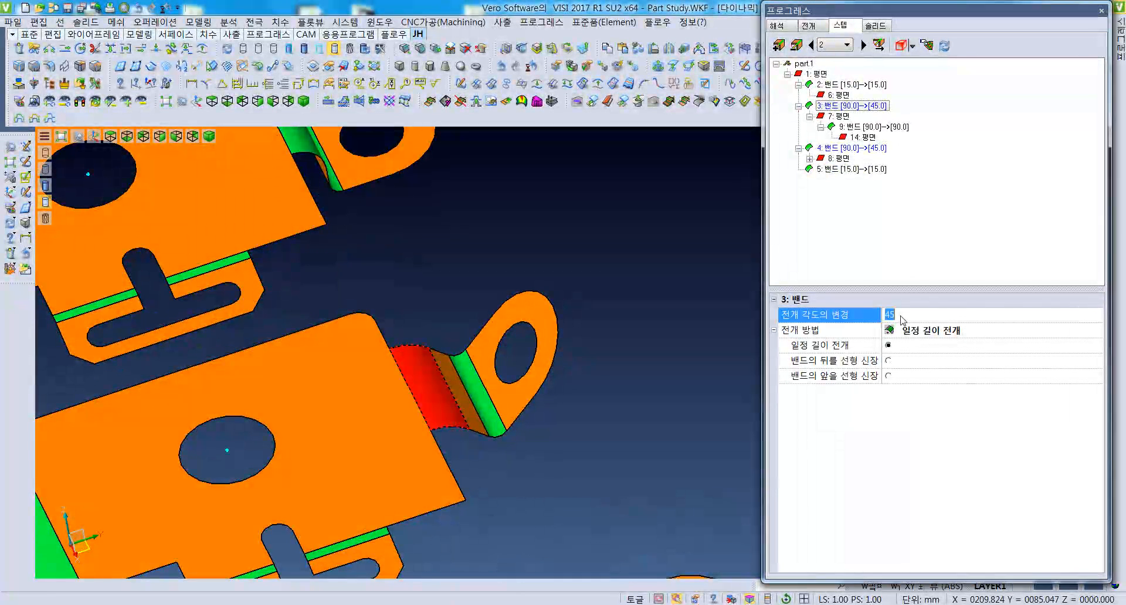
text(60)
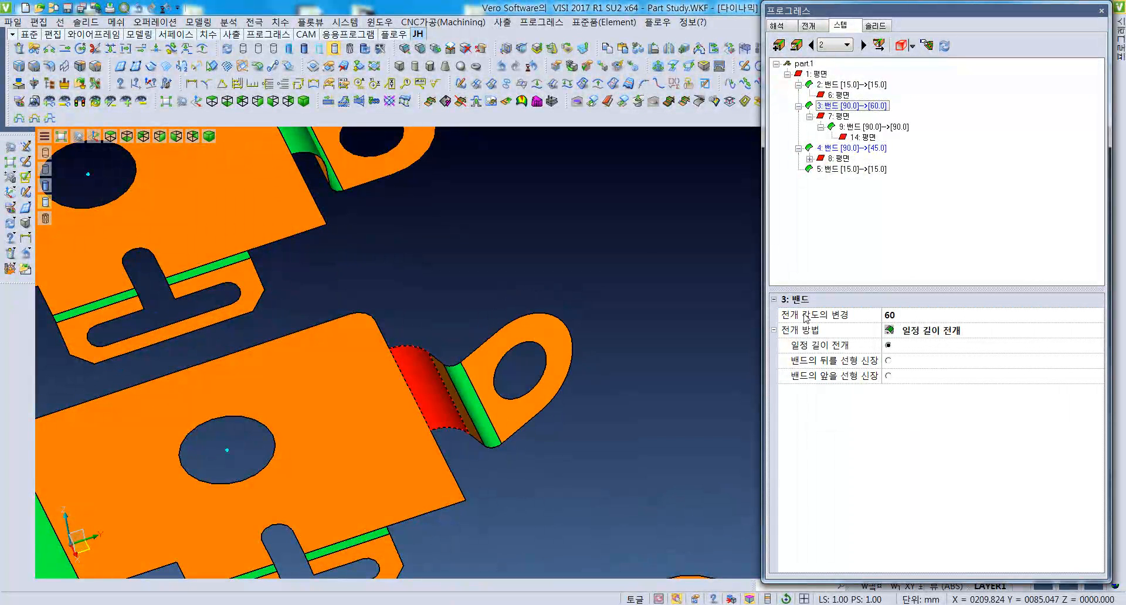
key(Return)
key(F5)
key(F6)
key(F7)
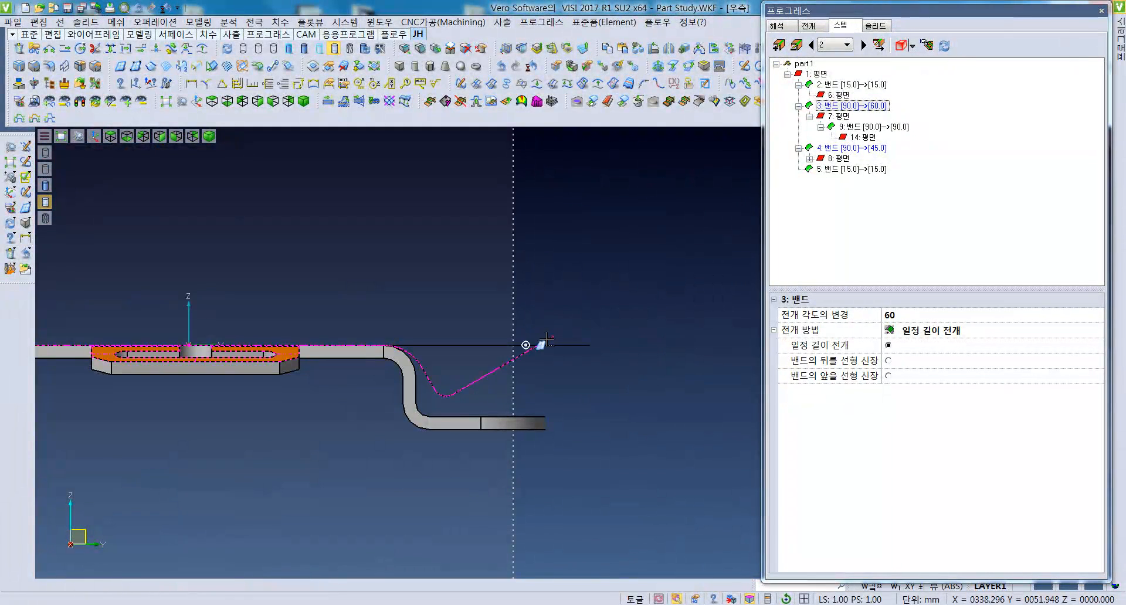
scroll(546, 339, up, 3)
scroll(528, 319, down, 3)
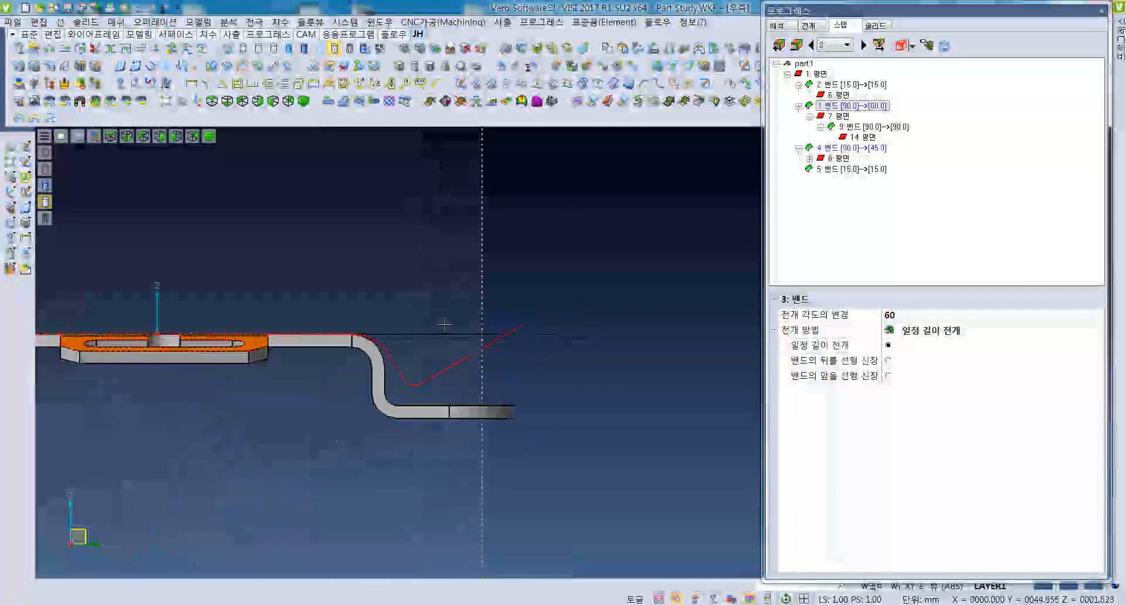
middle_drag(382, 326, 556, 303)
scroll(450, 370, down, 4)
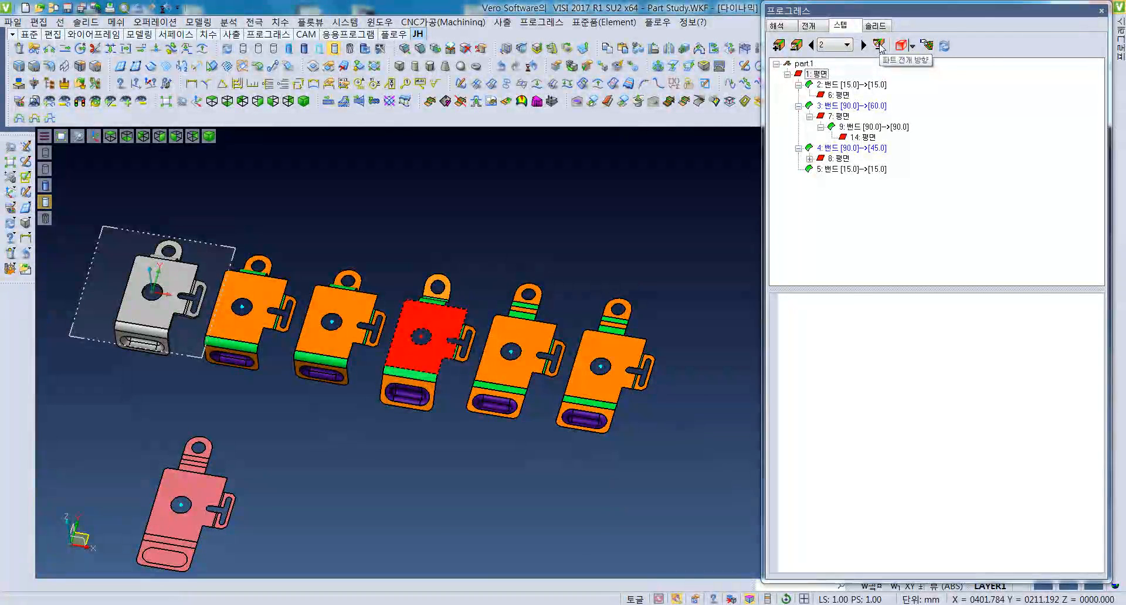
Step: Try the alternative part unfold directions for the row of bending steps
click(879, 46)
middle_drag(336, 262, 568, 308)
middle_drag(464, 280, 433, 267)
click(881, 46)
click(881, 45)
click(882, 47)
middle_drag(629, 262, 445, 263)
middle_drag(519, 262, 555, 261)
Step: Rebuild the 3D solid parts for bending steps 0 to 4 of part 1
click(876, 26)
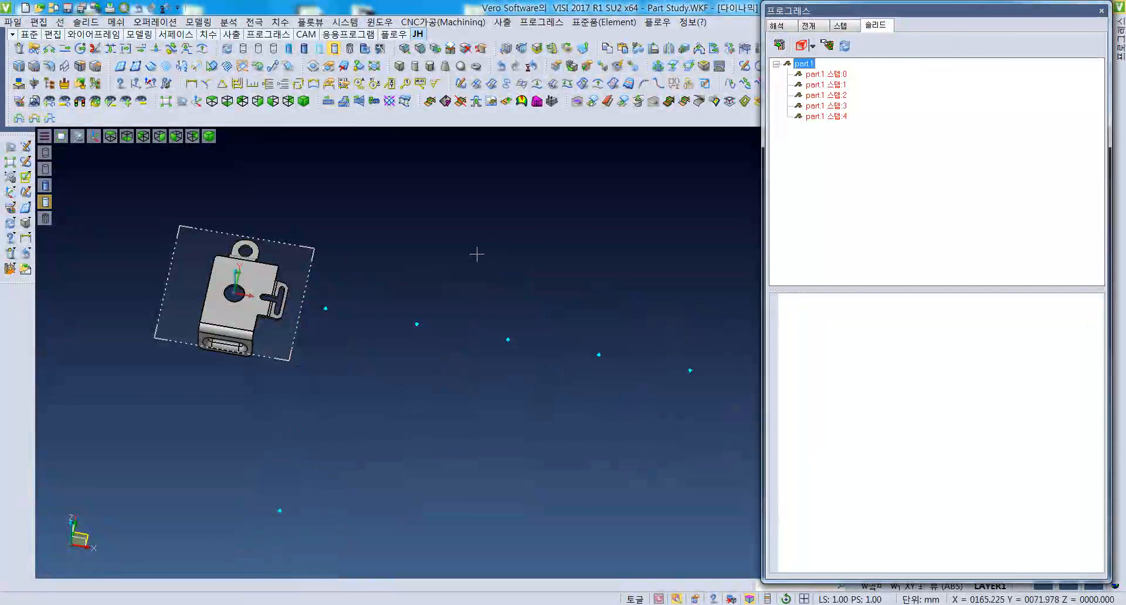
middle_drag(475, 248, 421, 273)
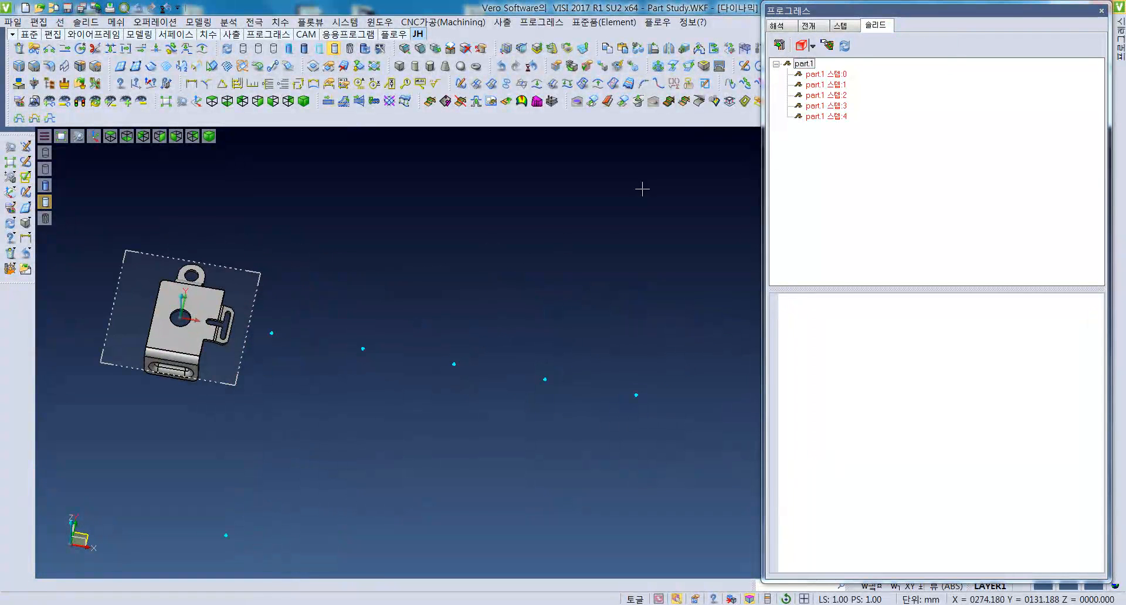
click(780, 46)
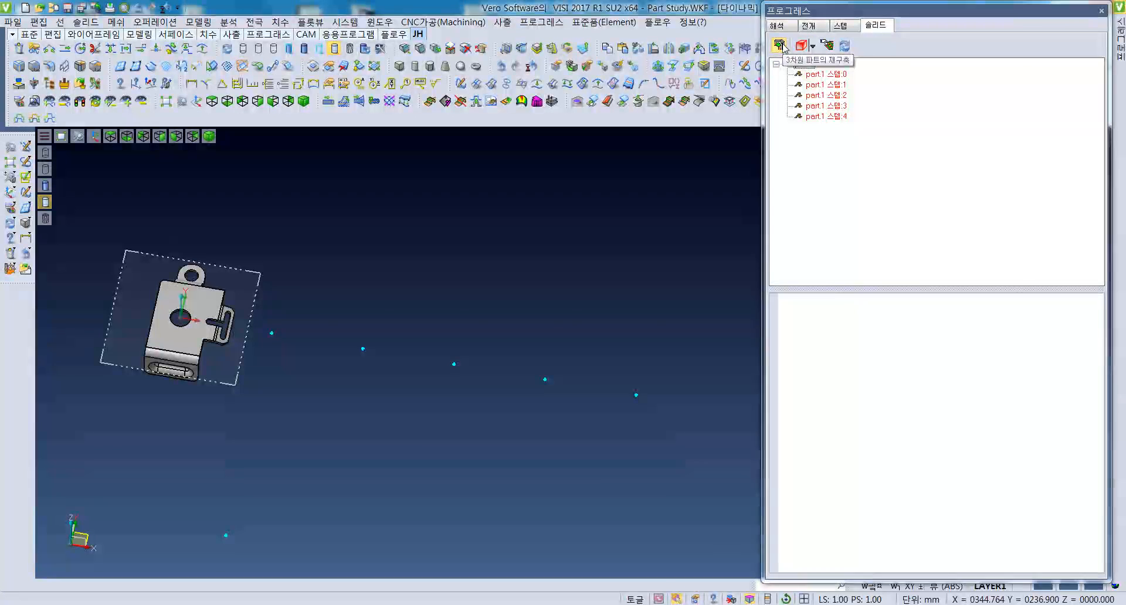
middle_drag(461, 418, 368, 425)
Step: Examine the rebuilt solids of the individual bending steps, from the bent bracket to the flat part
click(369, 425)
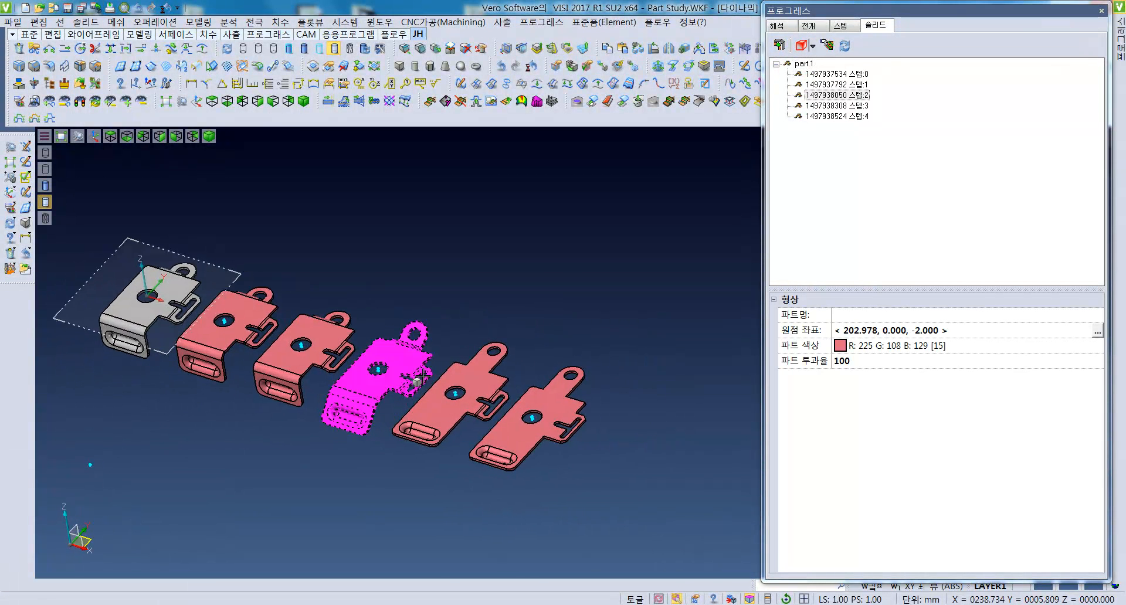
scroll(315, 368, up, 5)
scroll(305, 352, down, 4)
middle_drag(301, 352, 540, 379)
middle_drag(318, 328, 310, 327)
click(310, 327)
middle_drag(444, 427, 322, 377)
scroll(324, 378, down, 4)
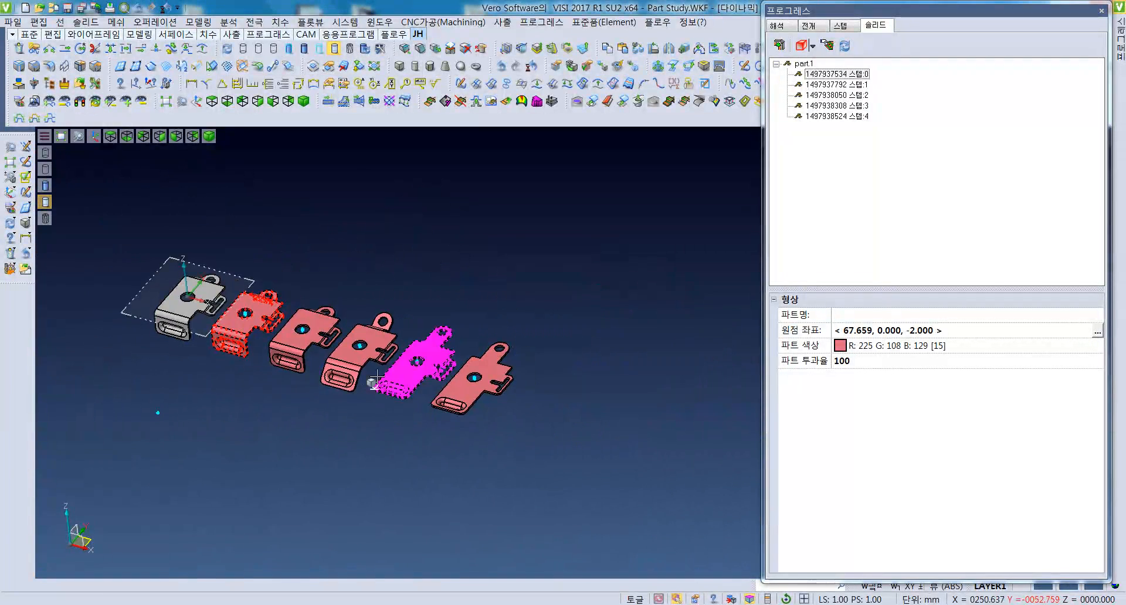
scroll(345, 342, up, 2)
click(341, 340)
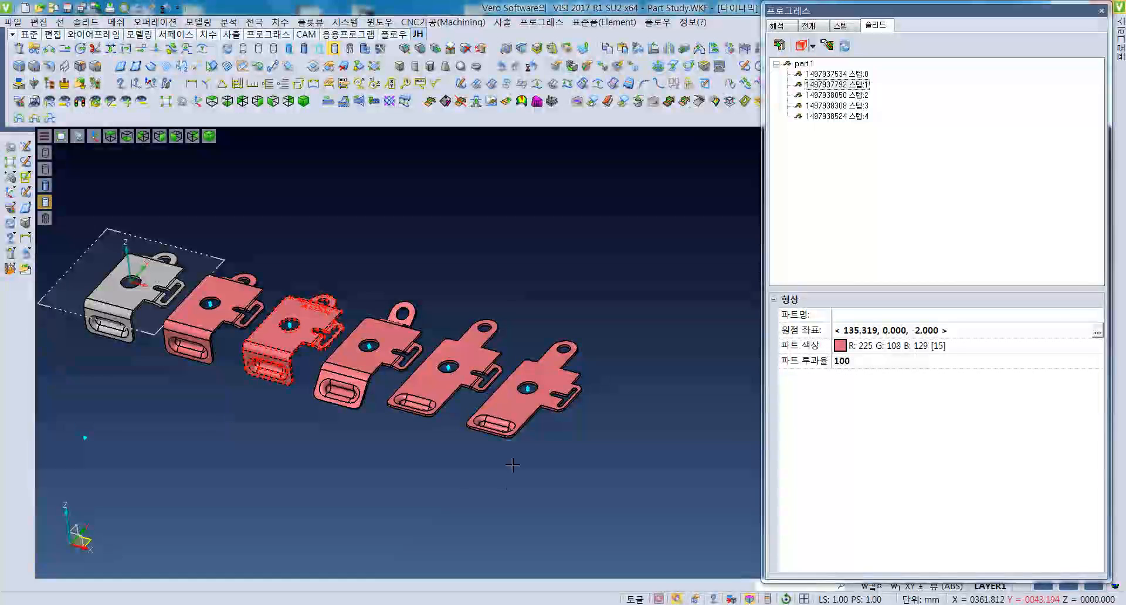
middle_drag(544, 397, 559, 438)
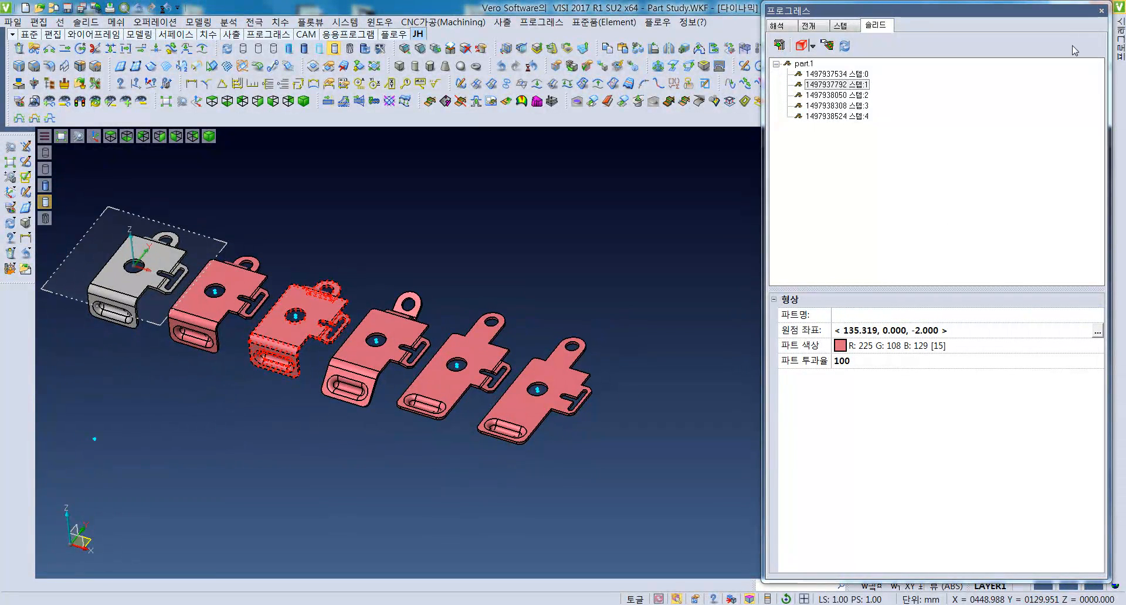
Step: Close the shape-unfolding tool and open the Progress strip layout tool
click(1102, 11)
middle_drag(354, 379, 445, 411)
key(F5)
middle_drag(273, 359, 398, 356)
click(542, 22)
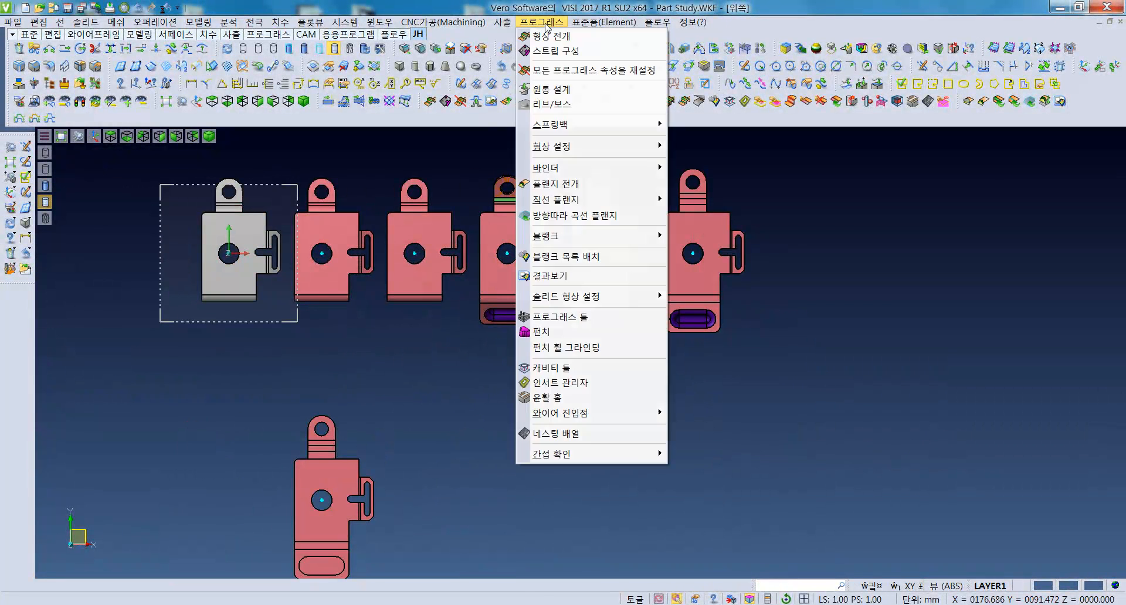
click(563, 54)
middle_drag(384, 377, 396, 305)
middle_drag(561, 384, 644, 209)
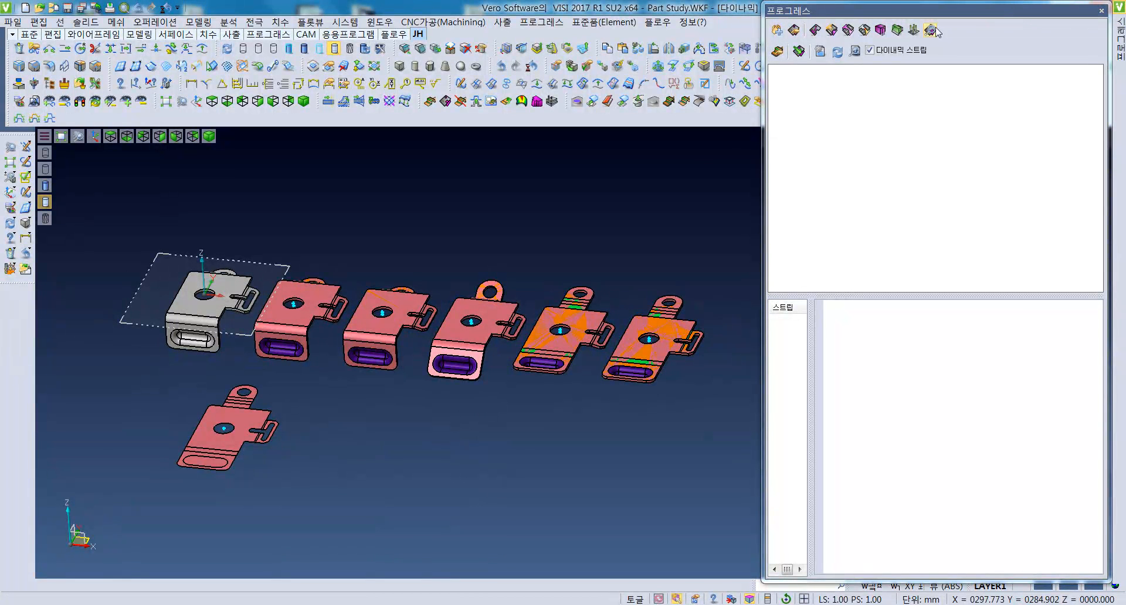
Step: Start a new strip definition for the unfolded bracket
click(794, 34)
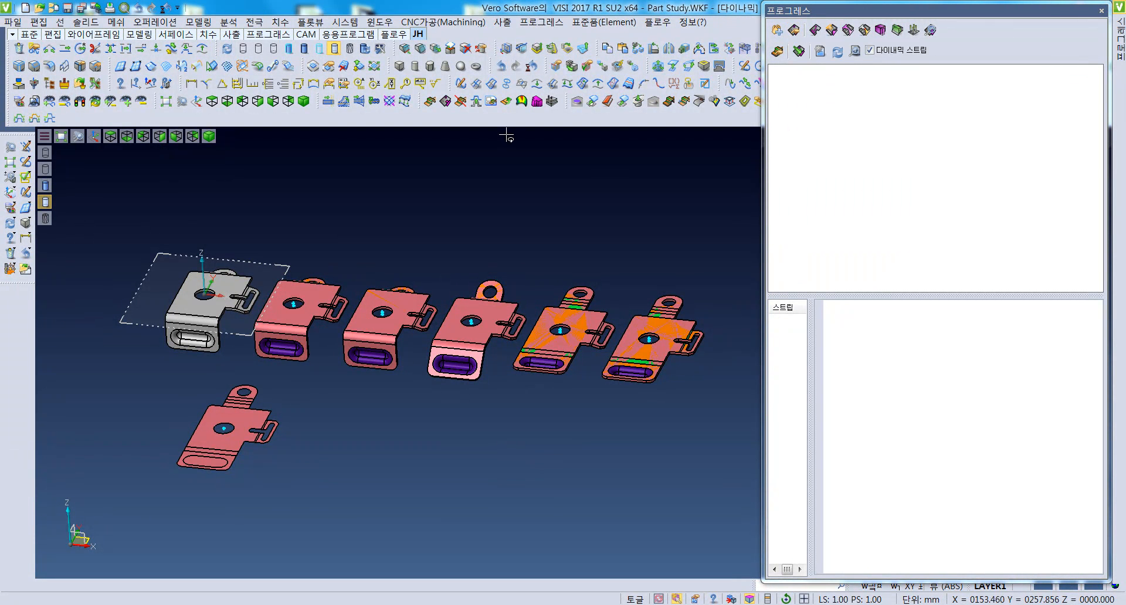
middle_drag(443, 388, 579, 249)
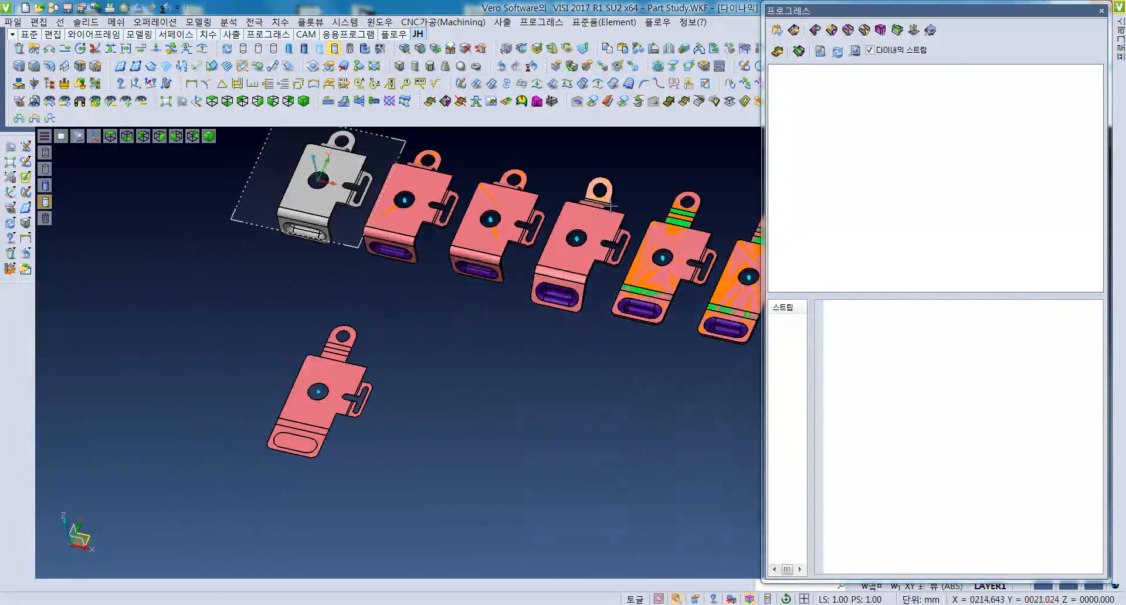
middle_drag(681, 293, 655, 313)
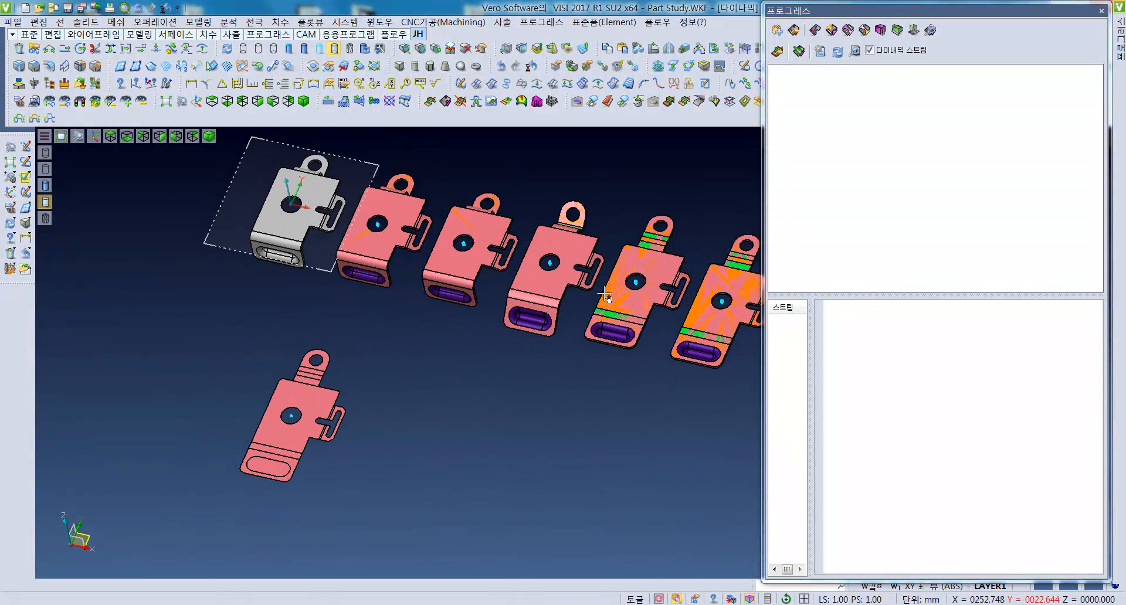
click(795, 30)
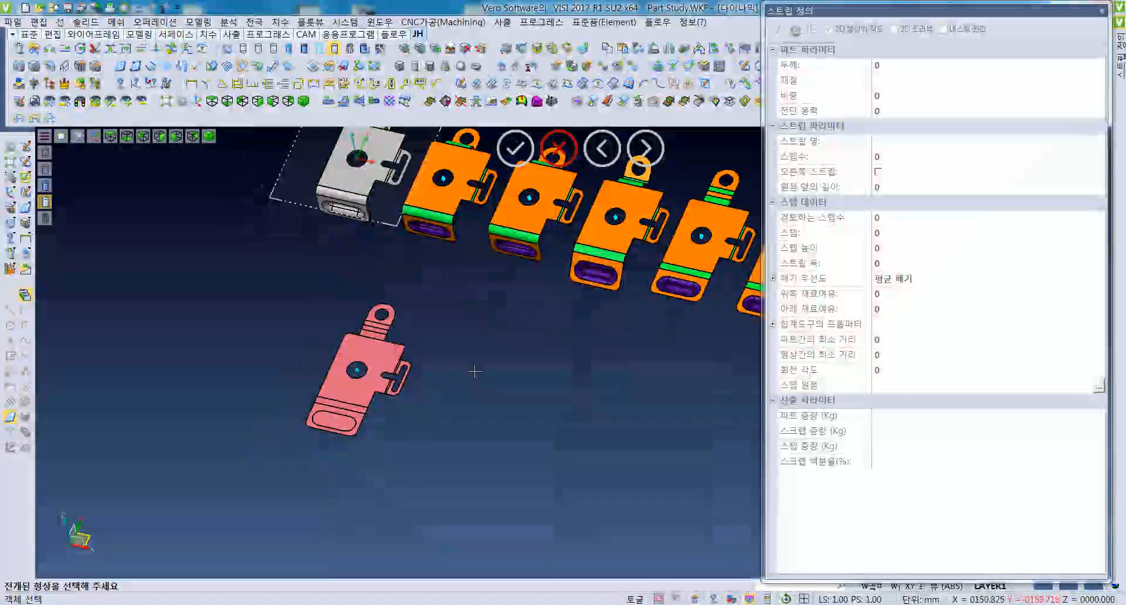
Step: Copy the flat blank from its central hole's centre to X 0, Y -400, Z 0 on the work plane
scroll(360, 320, up, 4)
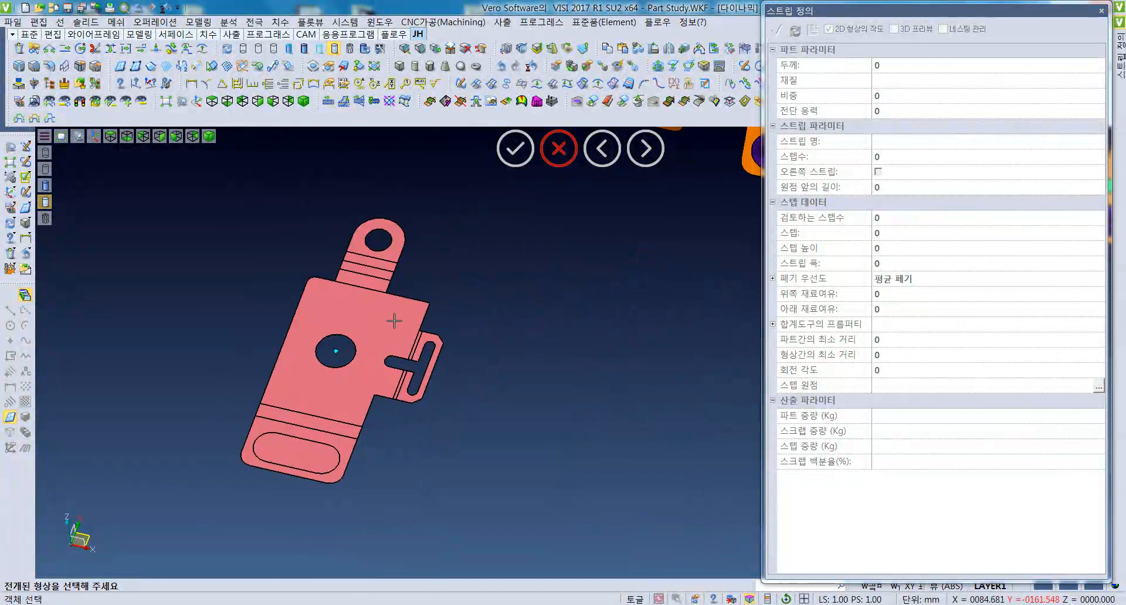
scroll(390, 322, down, 6)
scroll(452, 331, up, 5)
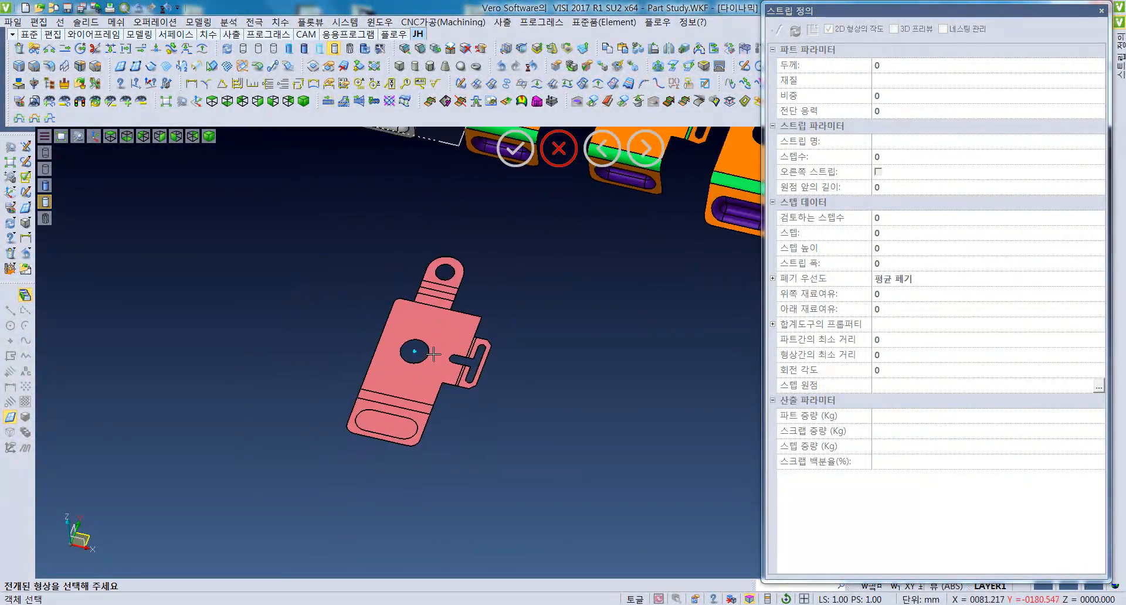
click(454, 330)
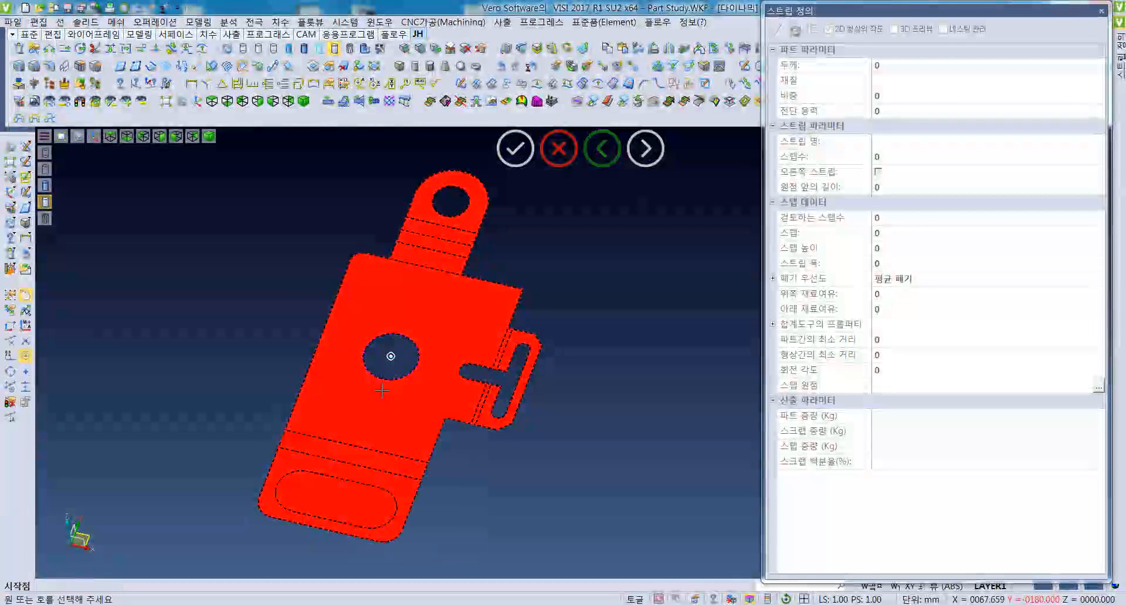
click(319, 346)
scroll(381, 406, down, 3)
middle_drag(381, 406, 497, 291)
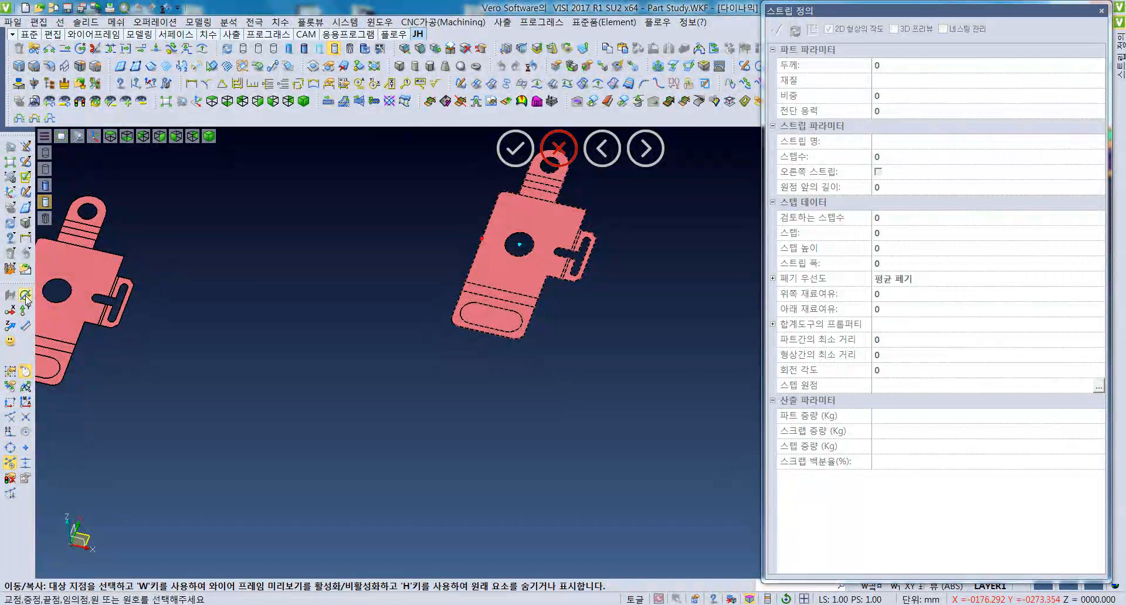
click(11, 403)
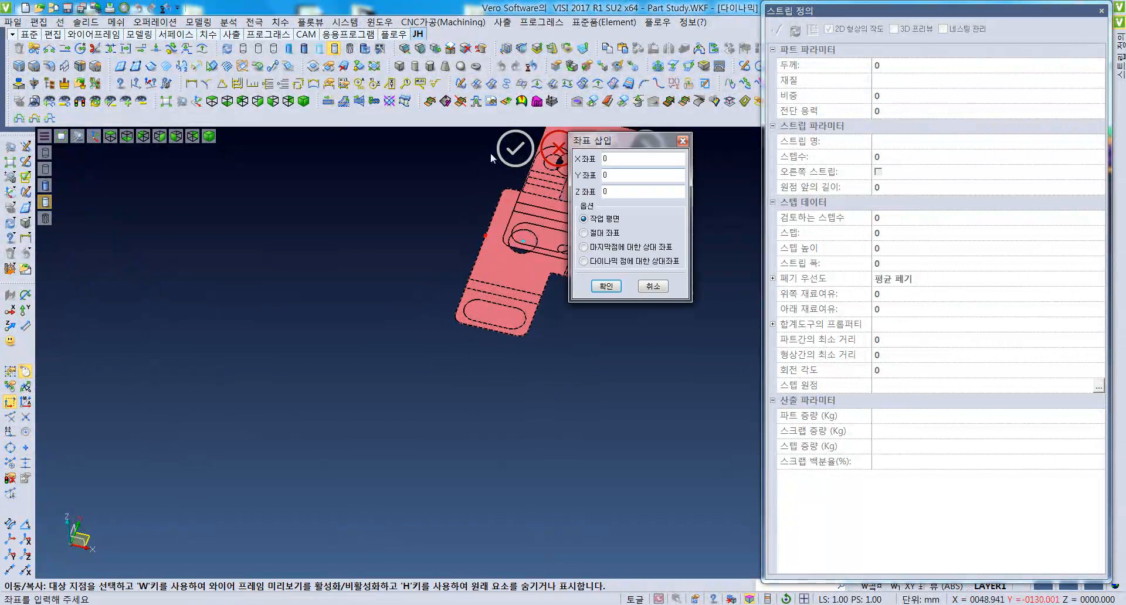
key(Tab)
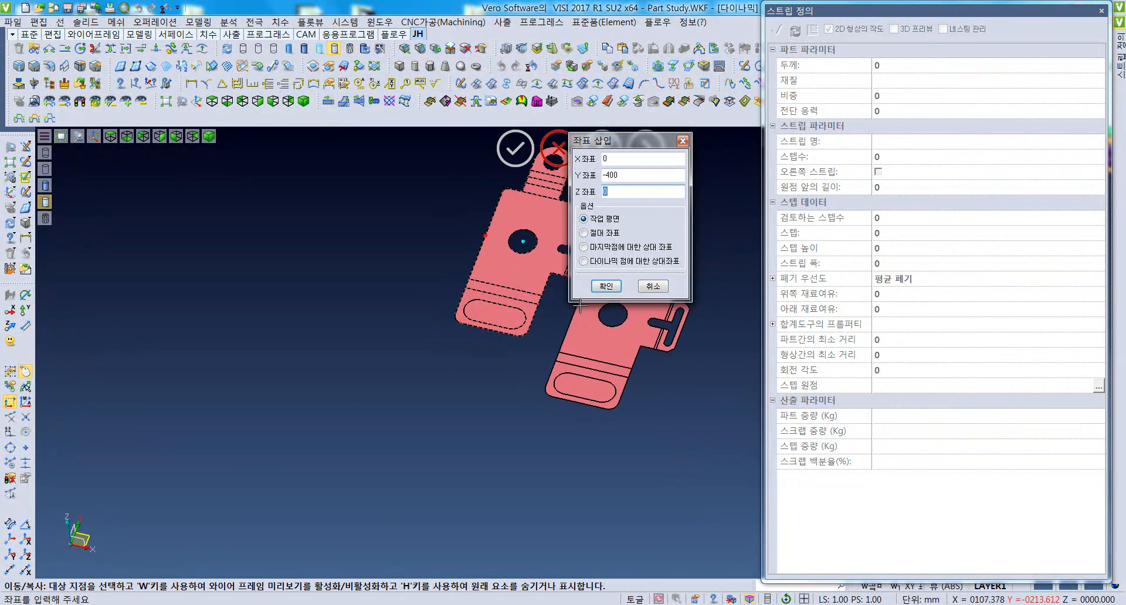
key(Return)
Step: Select the copied flat blank as the unfolded shape for the strip definition
middle_drag(406, 504, 463, 377)
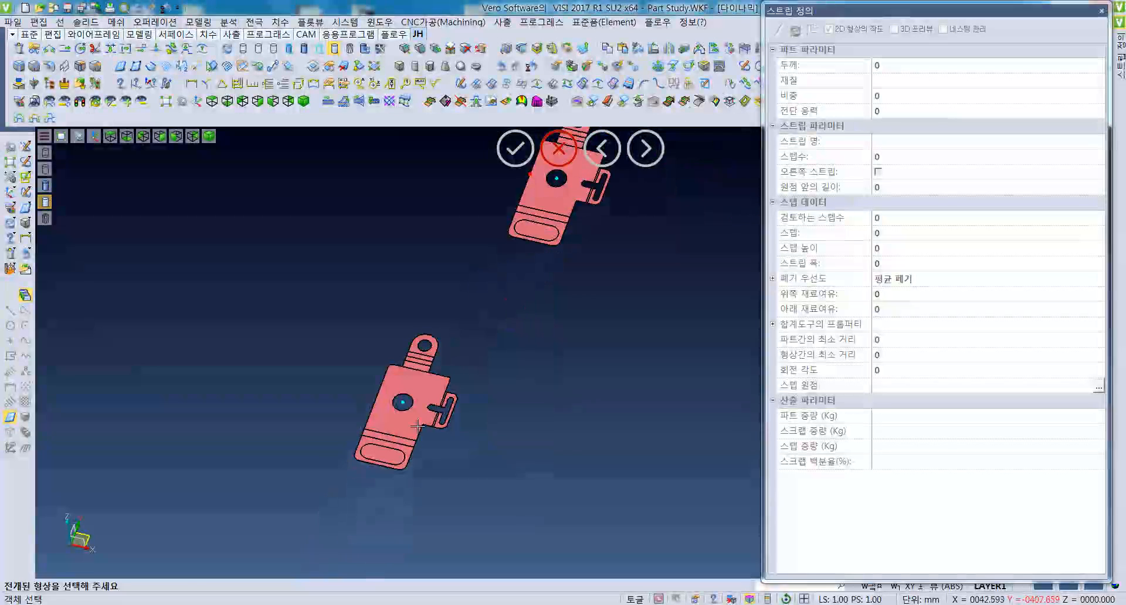
middle_drag(467, 447, 470, 433)
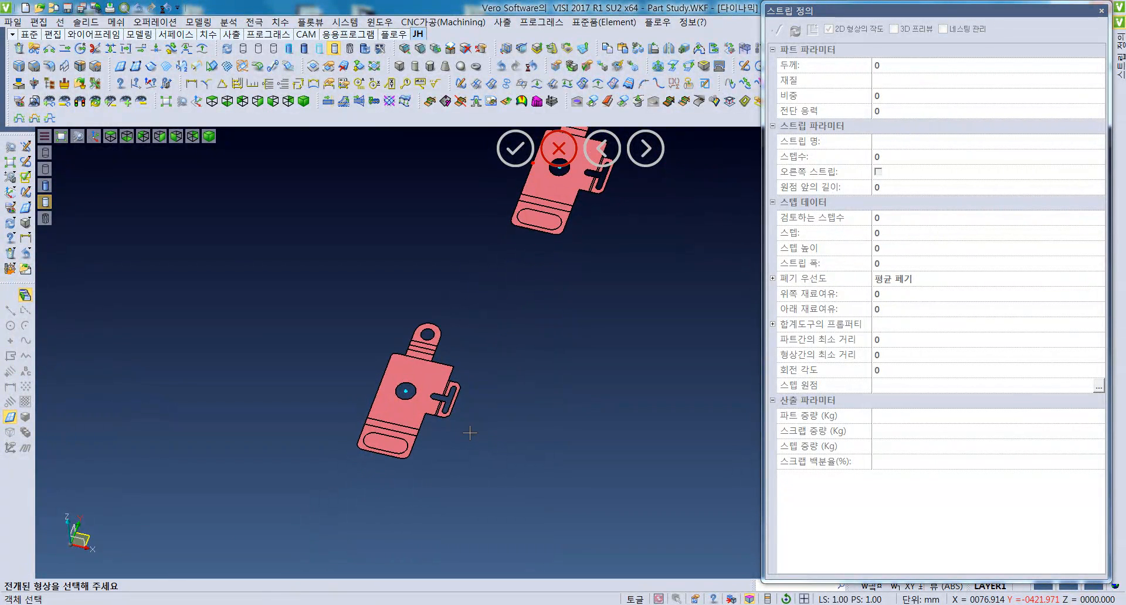
click(470, 433)
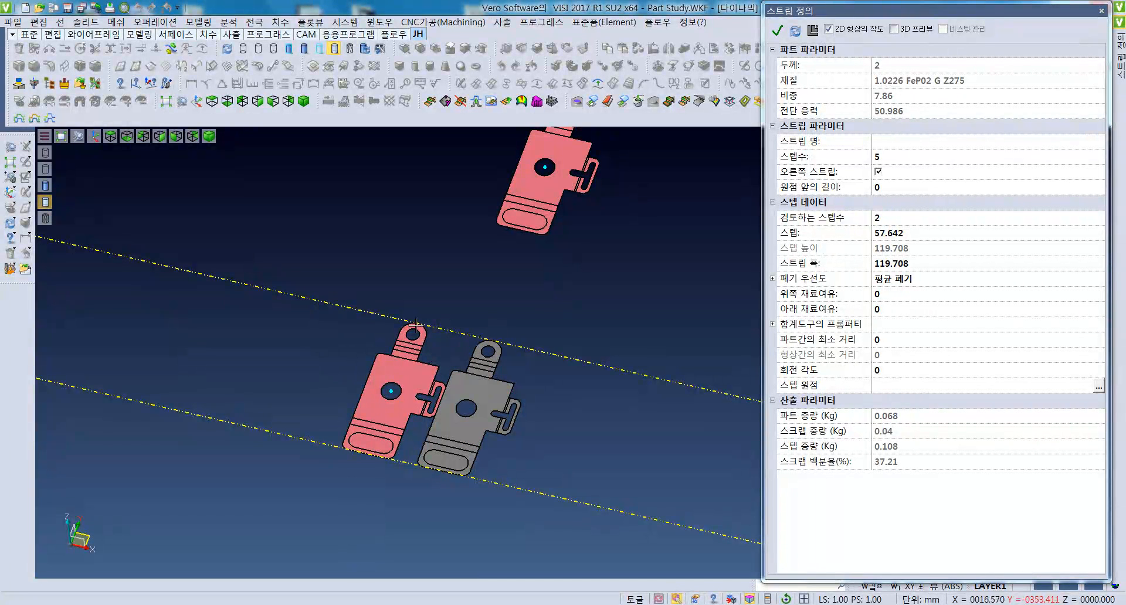
Step: Name the strip strip.1 and set its number of steps to 10
click(907, 219)
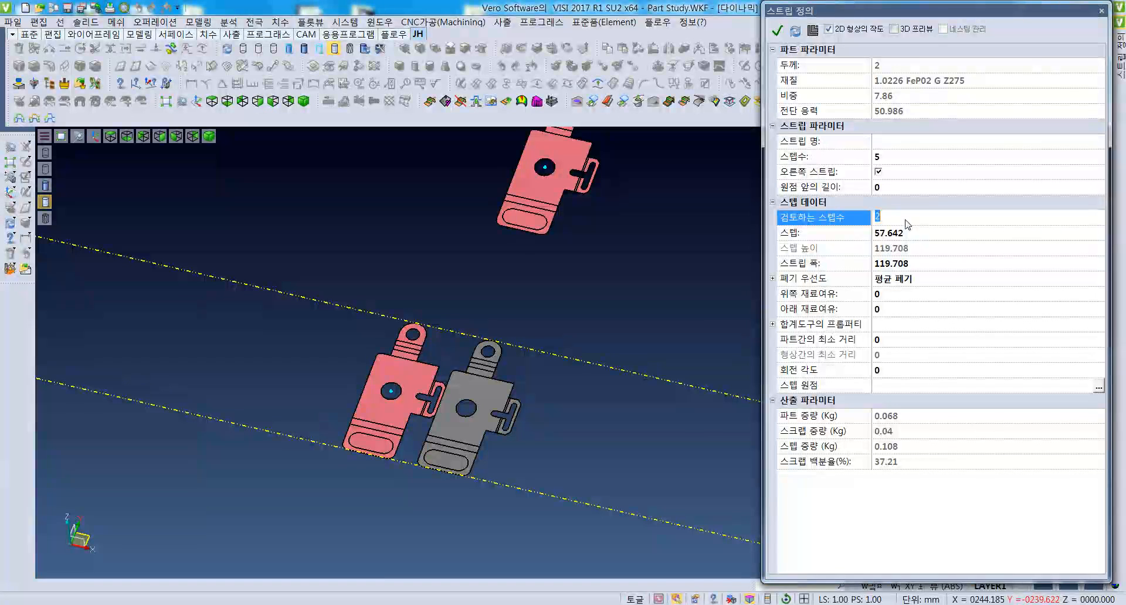
click(906, 144)
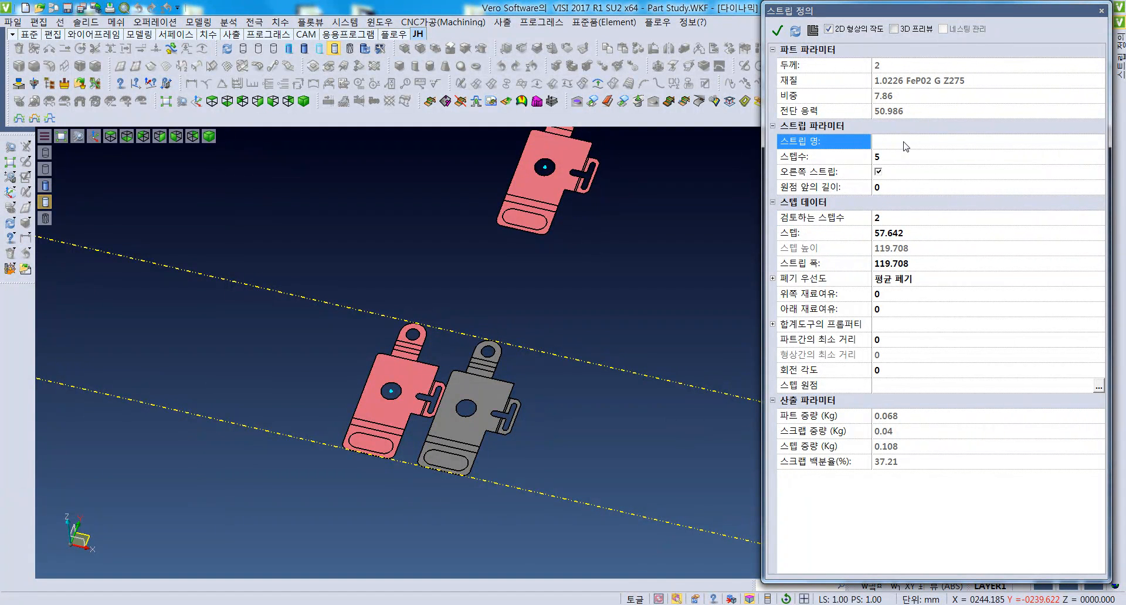
key(Return)
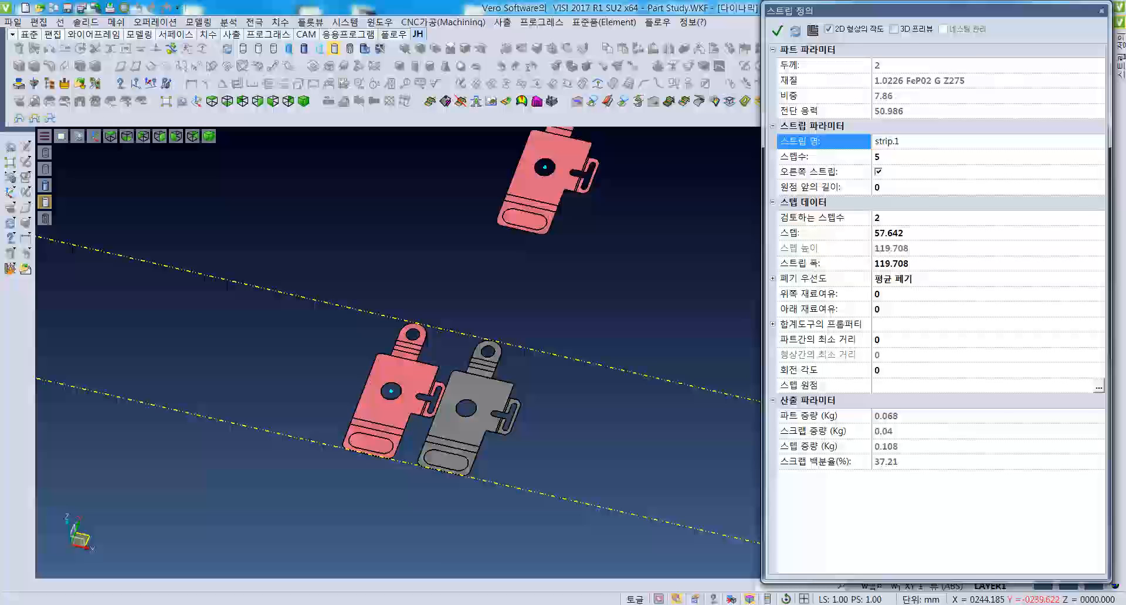
click(892, 159)
key(Return)
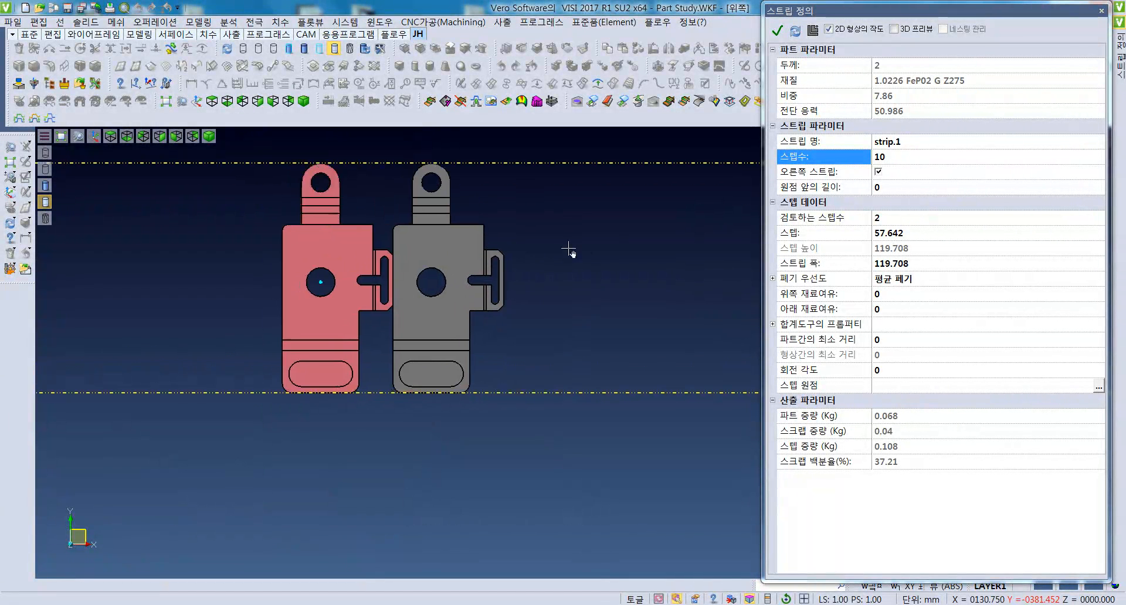
Step: Set the strip's step pitch to 65 and its strip width to 125
click(902, 234)
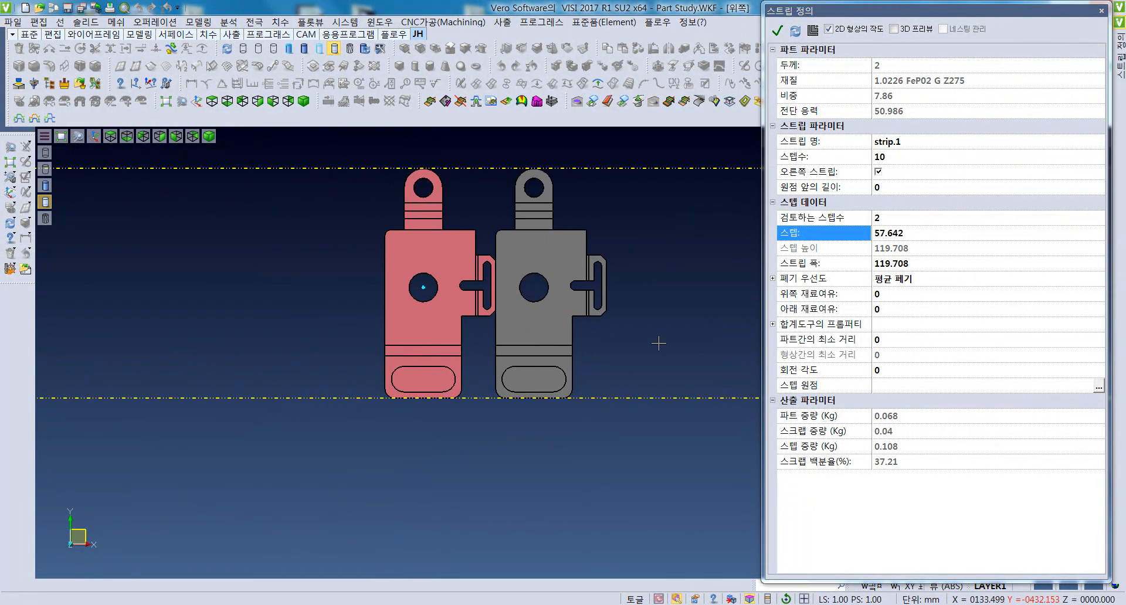
text(6)
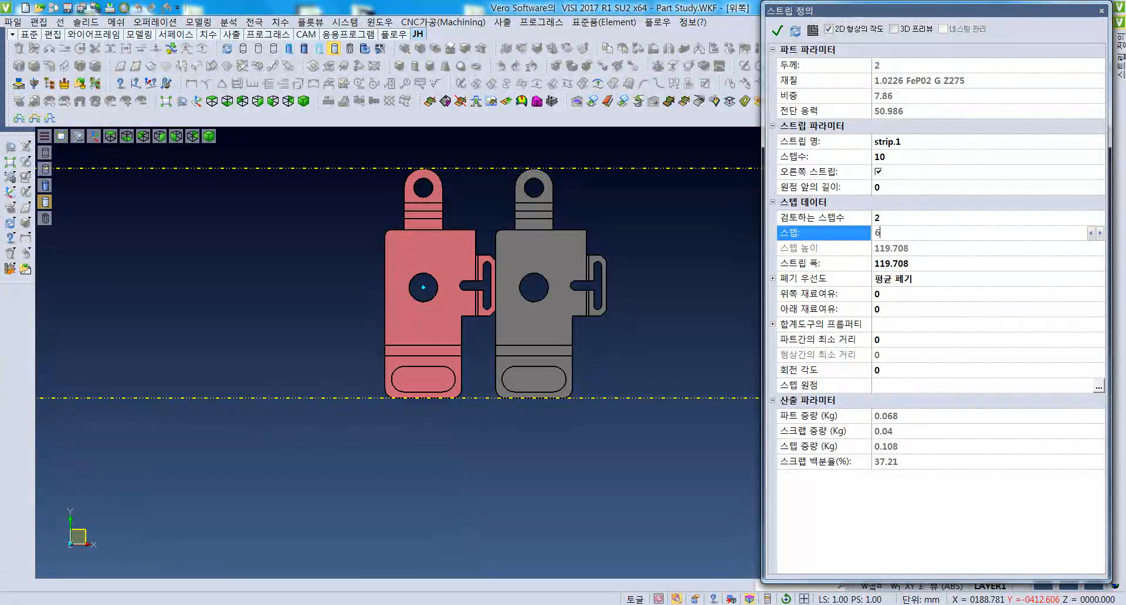
text(5)
key(Return)
click(902, 239)
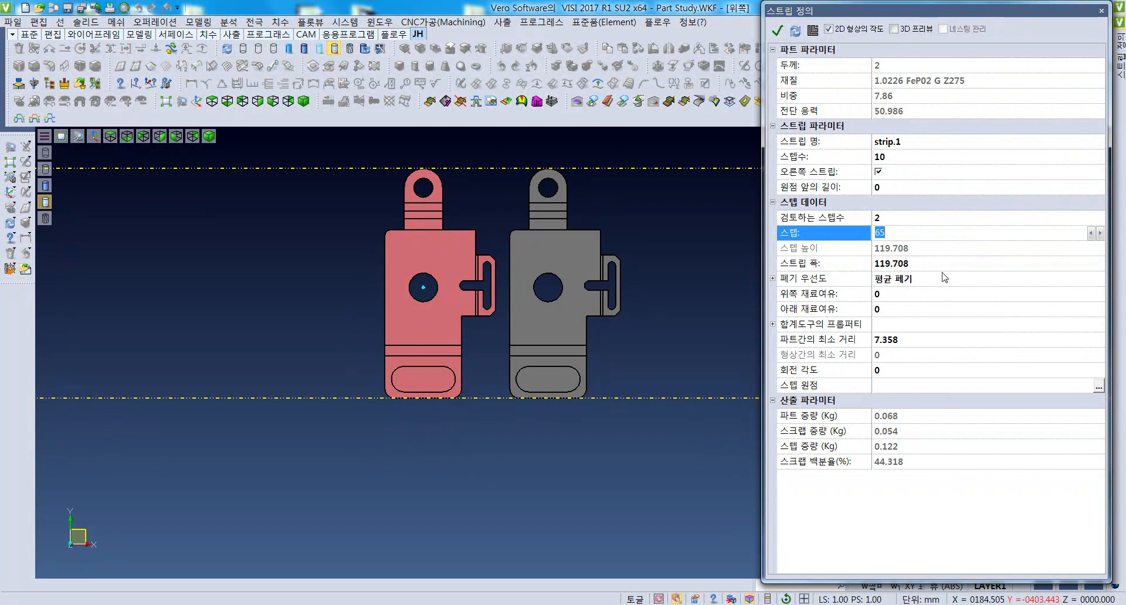
click(920, 264)
text(125)
key(Return)
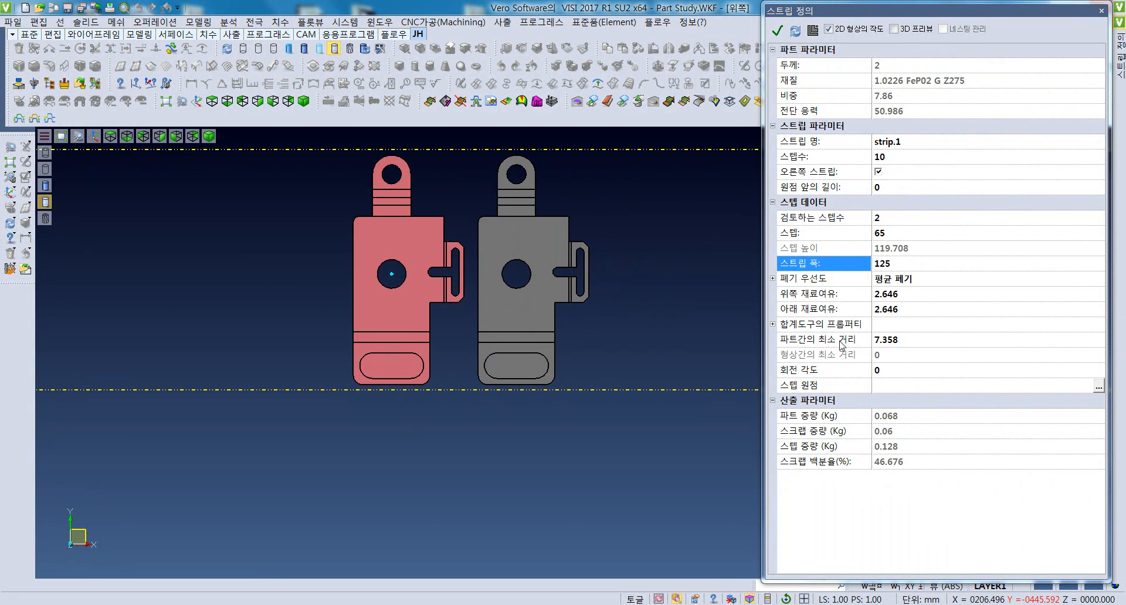
Step: Set the minimum distance between parts to 7.5 and generate the strip
click(902, 345)
key(Return)
scroll(627, 255, up, 2)
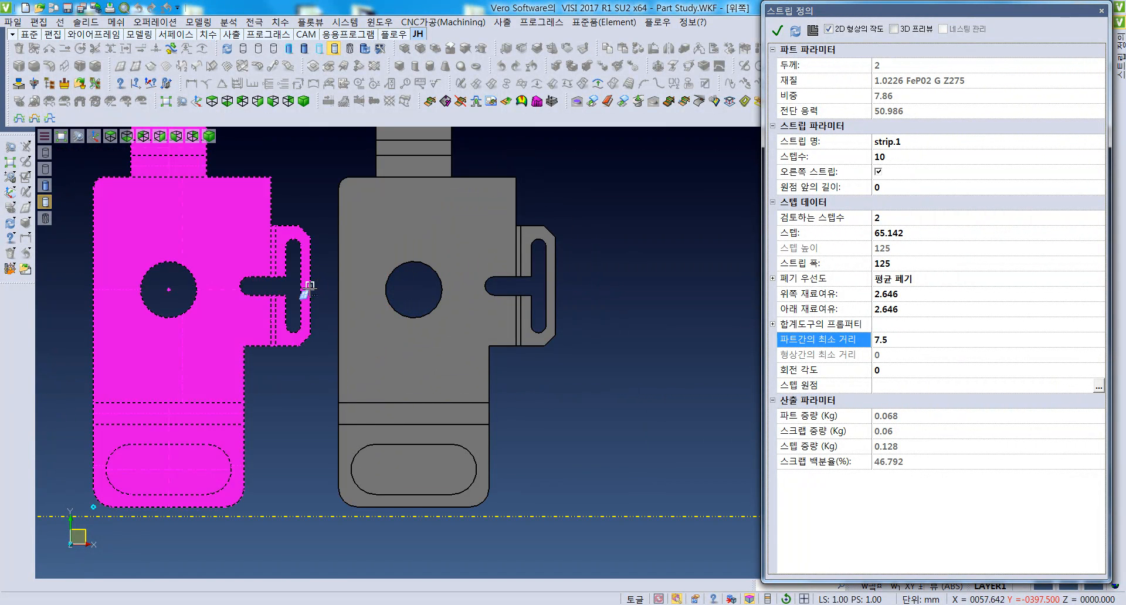
scroll(341, 288, down, 1)
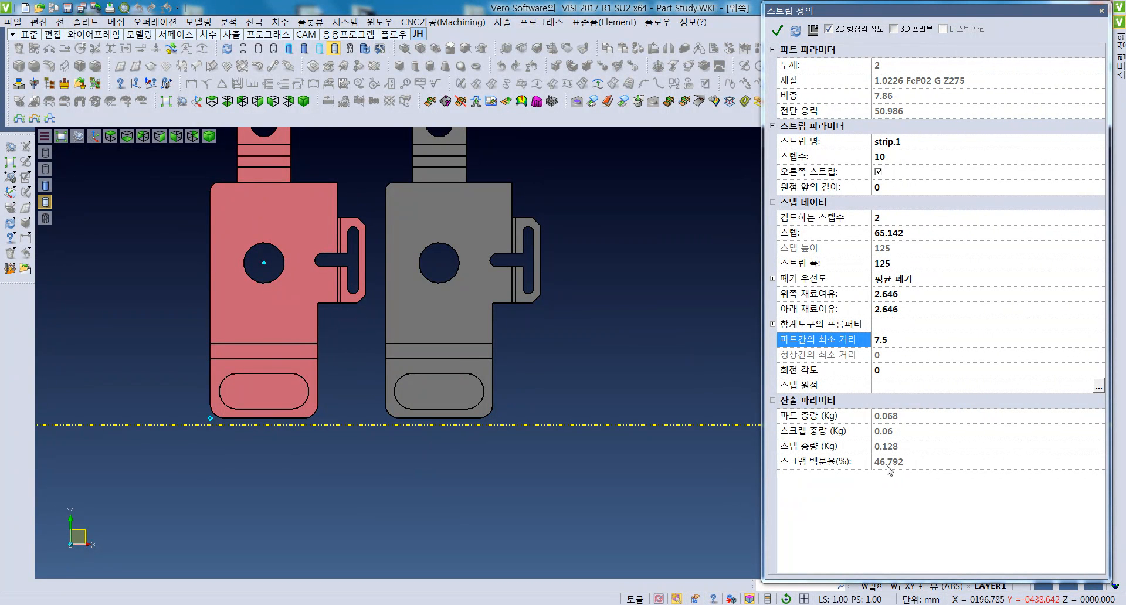
scroll(487, 295, down, 2)
middle_drag(442, 291, 531, 287)
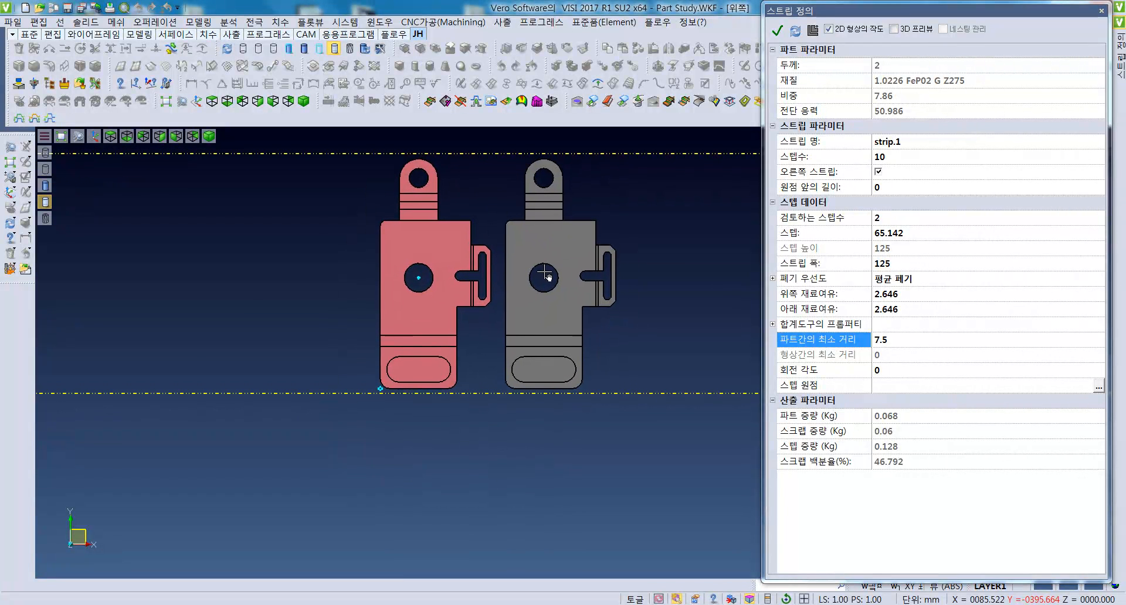
click(778, 30)
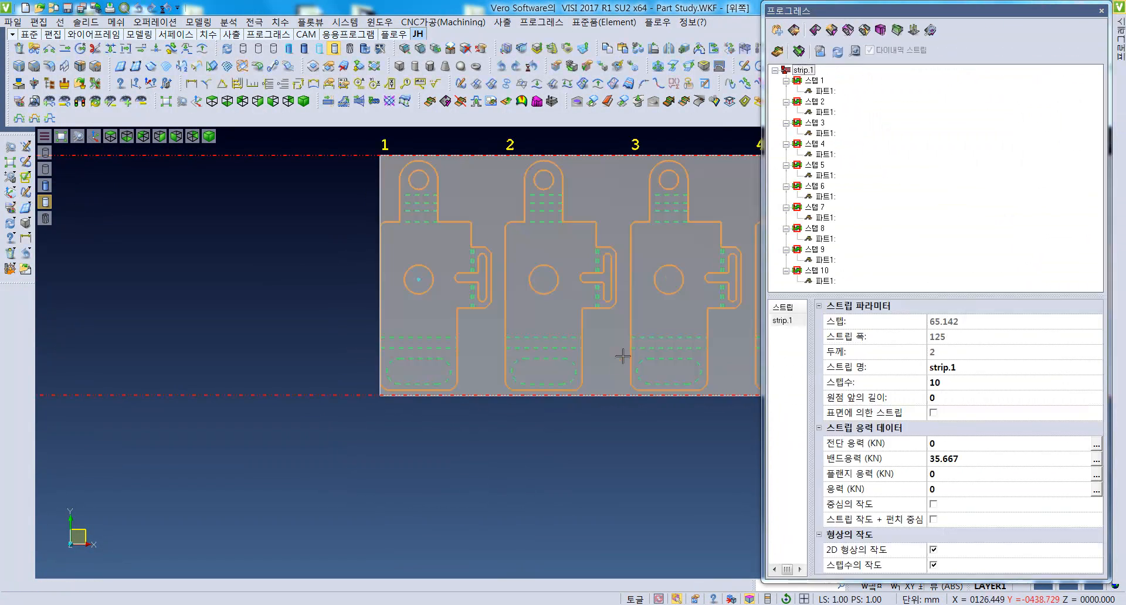
Step: Examine the generated ten-step strip in plain shading and with edges, together with the bending-step parts
scroll(522, 299, down, 4)
middle_drag(621, 302, 517, 304)
scroll(627, 264, up, 4)
mouse_move(626, 262)
middle_down()
mouse_move(614, 246)
mouse_move(618, 271)
middle_up()
middle_drag(576, 313, 602, 267)
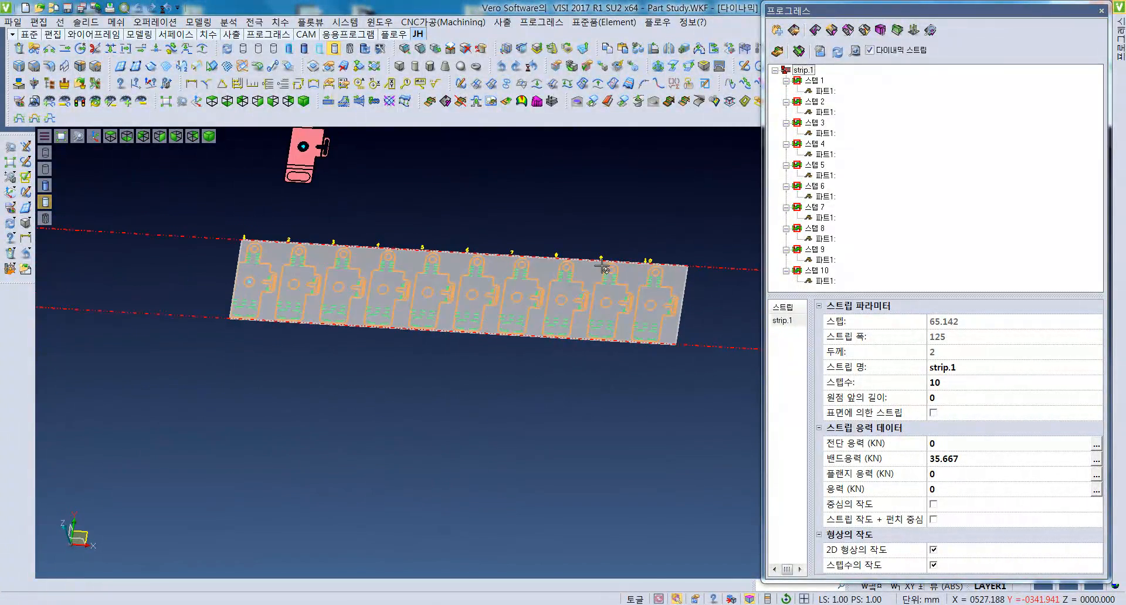
scroll(310, 273, up, 2)
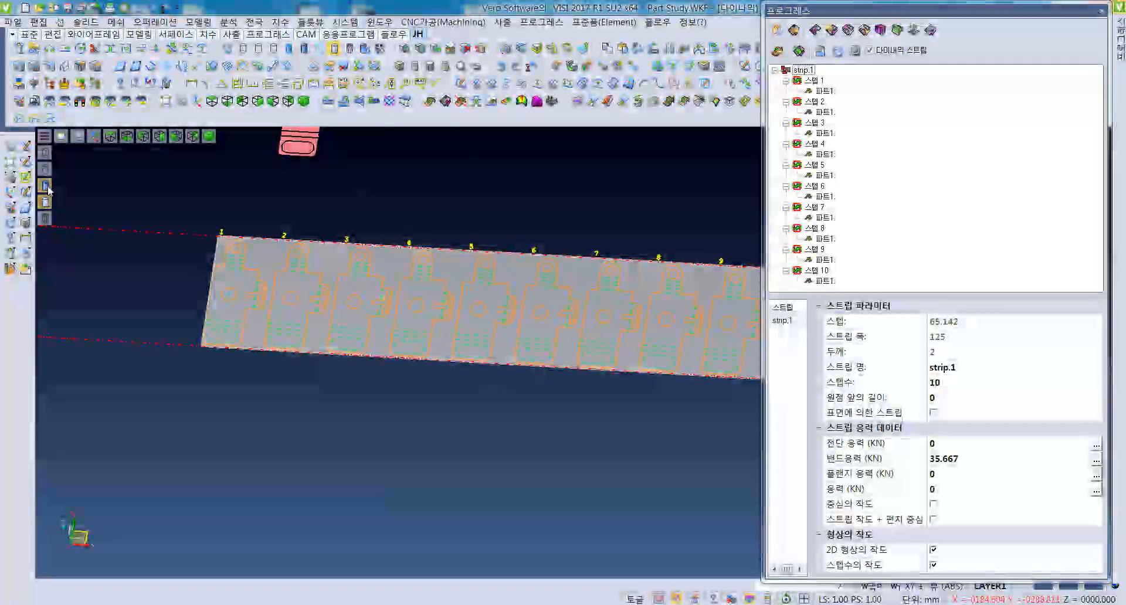
click(45, 186)
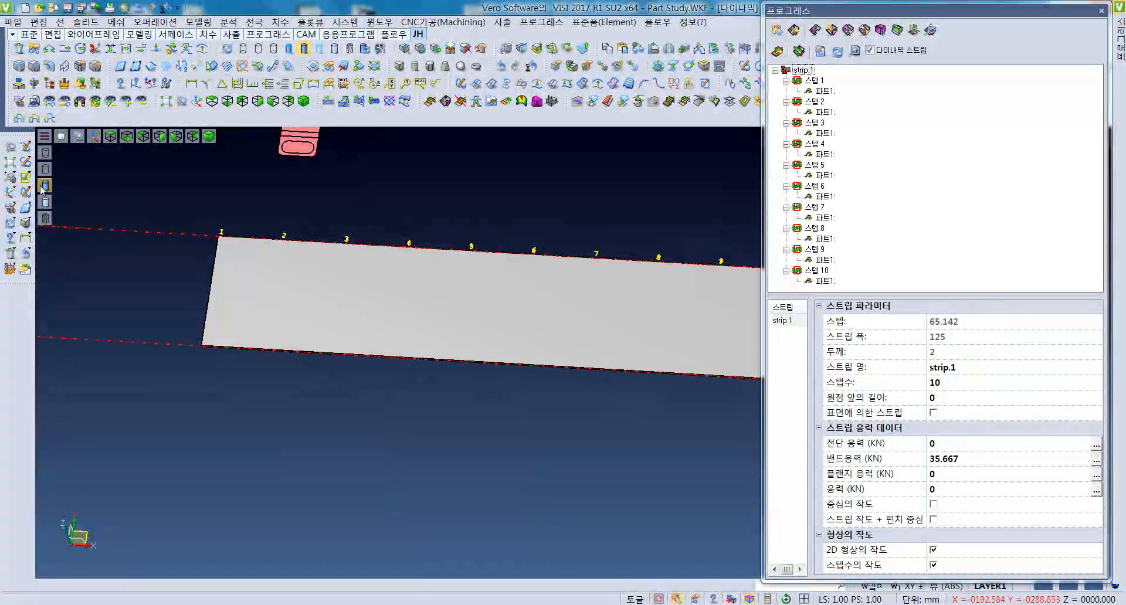
middle_drag(378, 315, 503, 327)
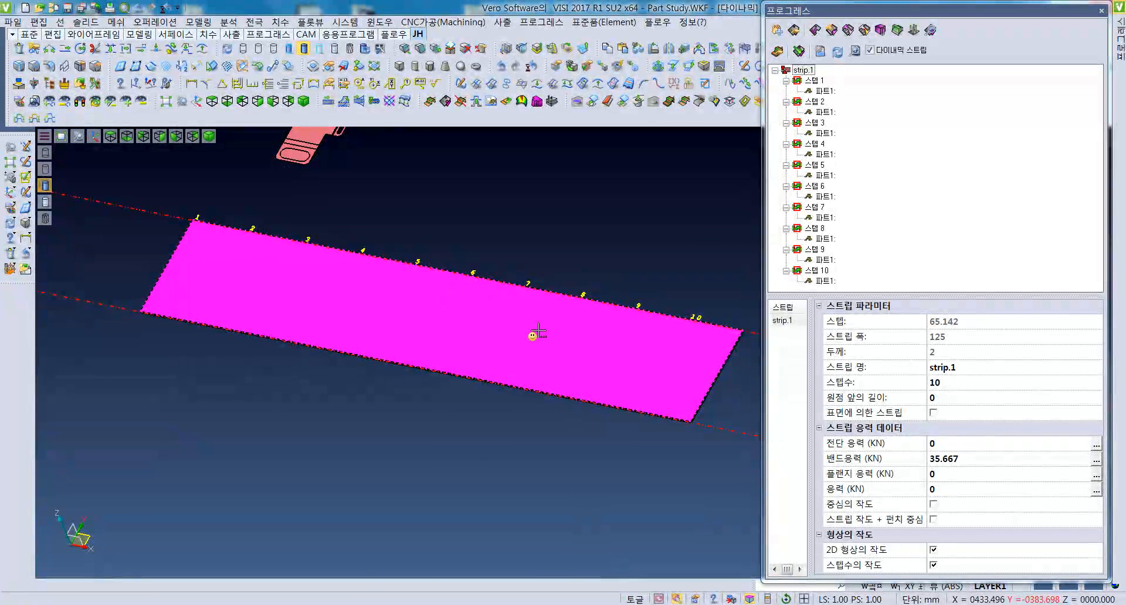
click(46, 203)
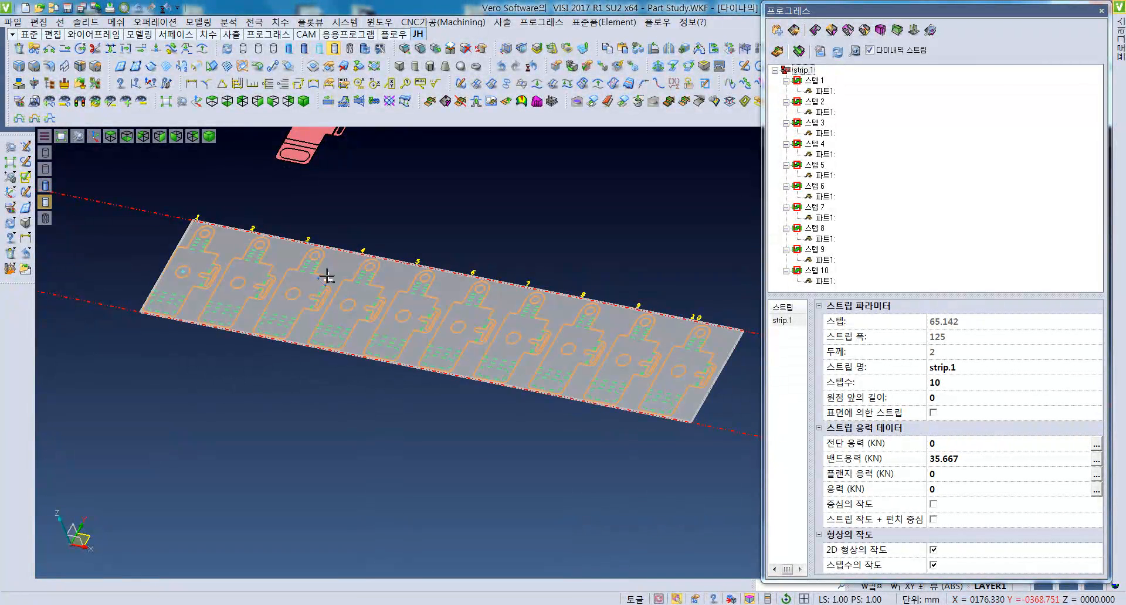
middle_drag(385, 294, 311, 446)
scroll(355, 308, down, 3)
middle_drag(374, 286, 384, 314)
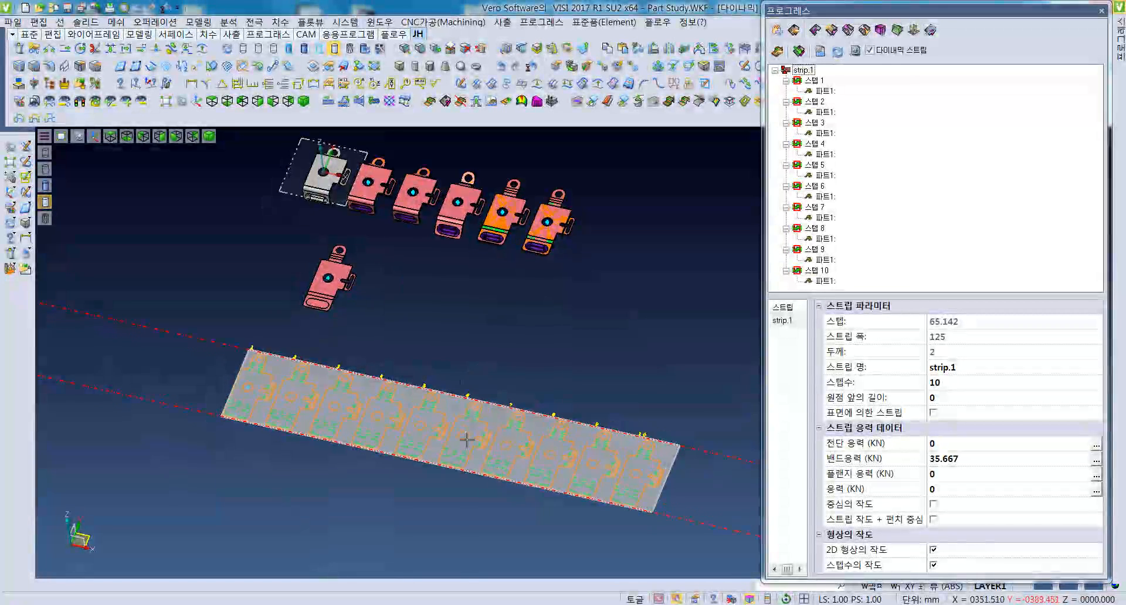
middle_drag(496, 370, 494, 341)
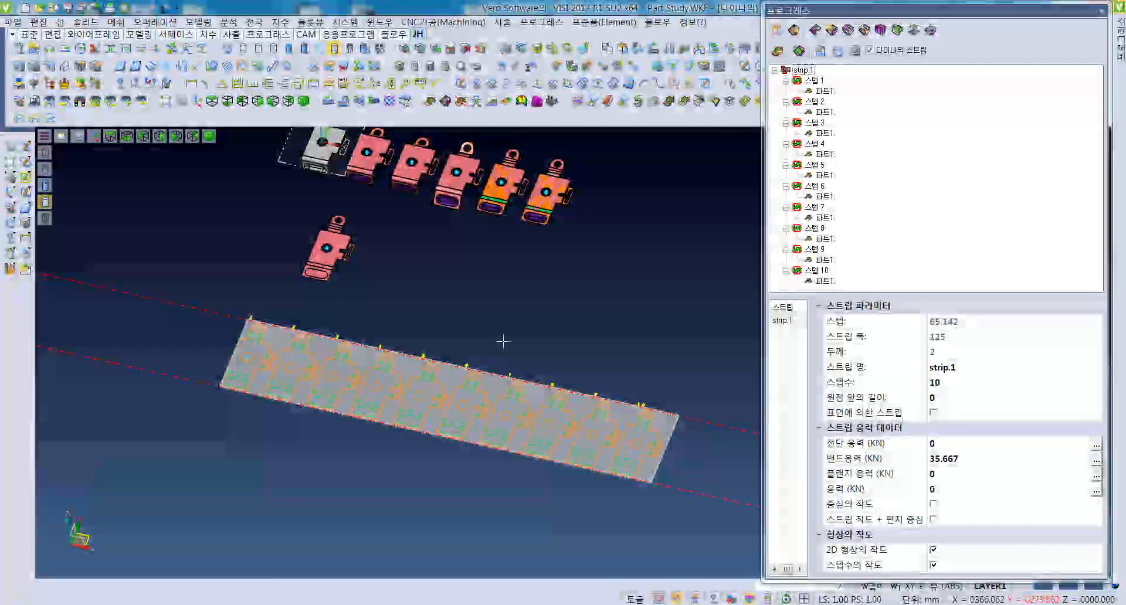
Step: Generate punches in step 1 for the blank's two round holes and T-shaped slot, working in top view
key(F5)
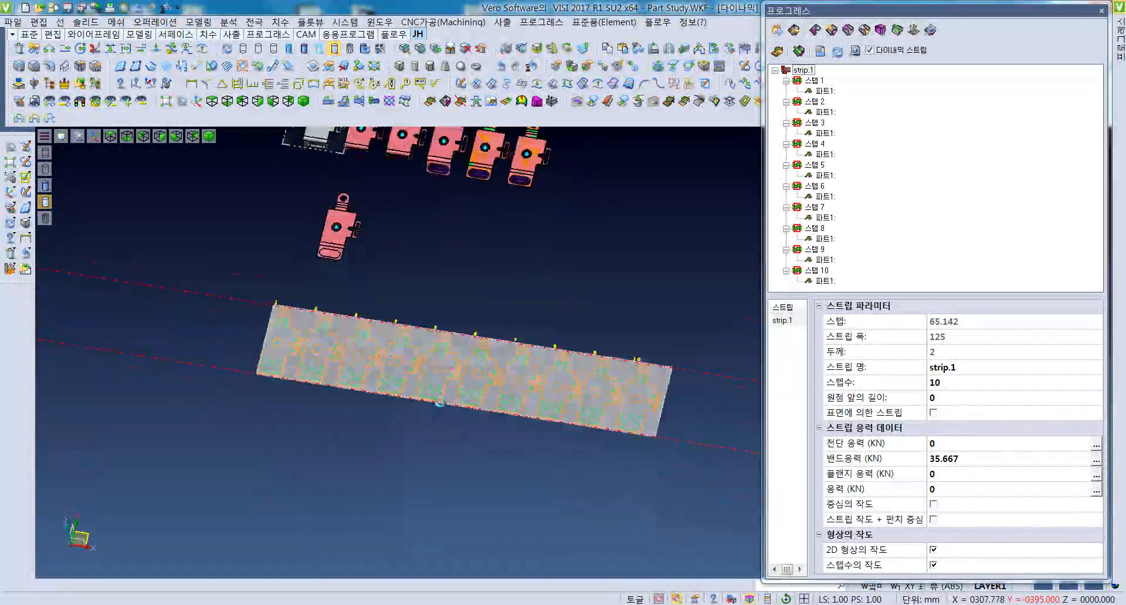
scroll(453, 326, up, 5)
middle_drag(478, 309, 440, 337)
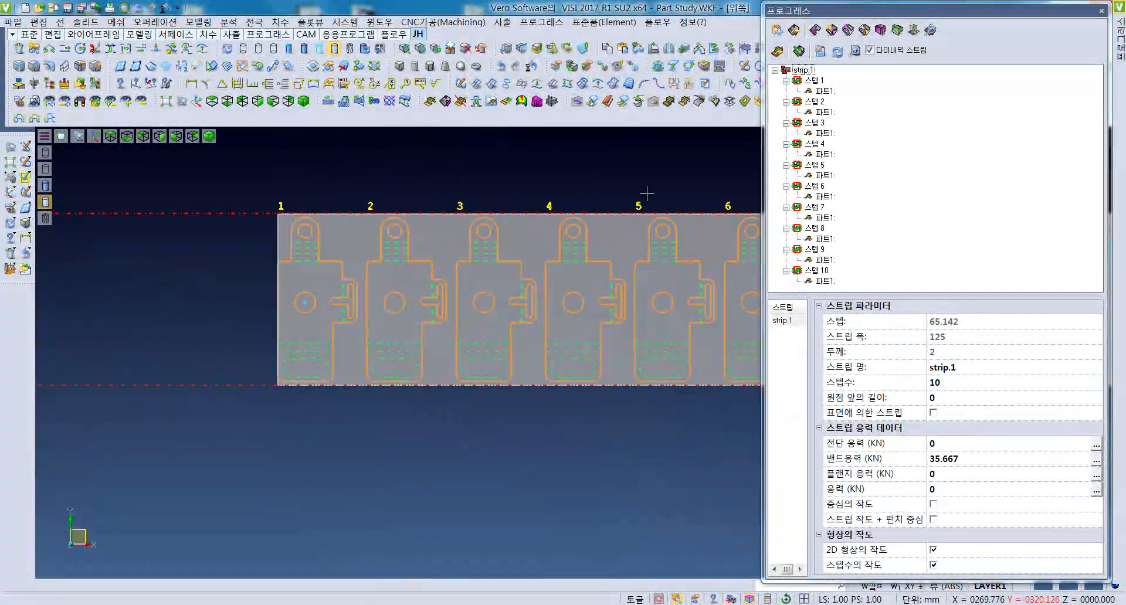
click(815, 31)
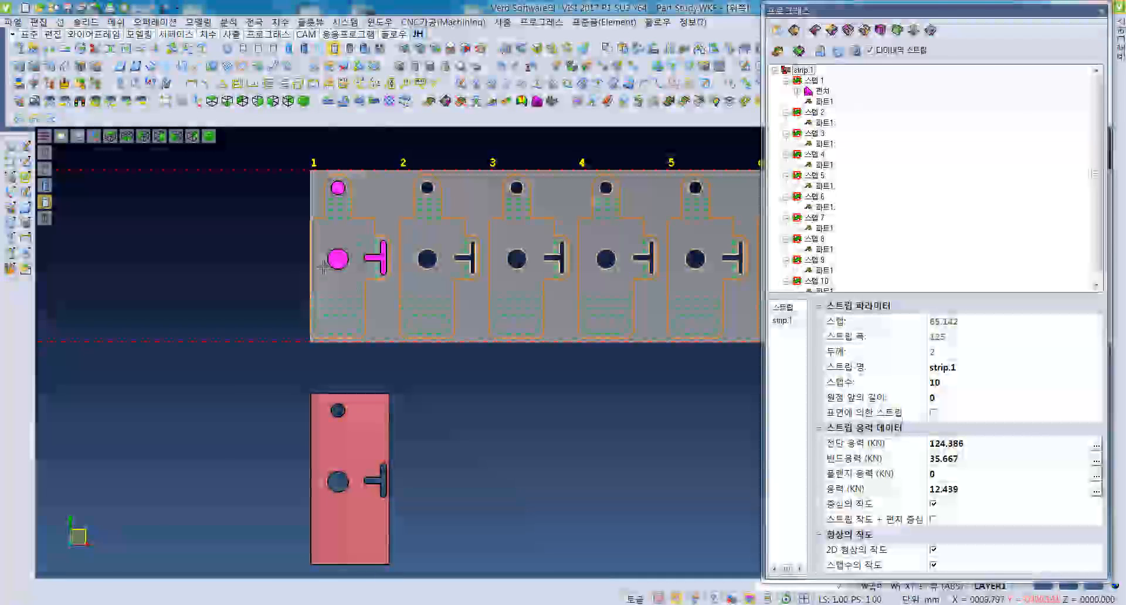
Step: Compare the punched strip layout with the bending-step parts and check the punches in step 1
scroll(357, 296, down, 3)
middle_drag(358, 297, 355, 537)
scroll(397, 252, up, 4)
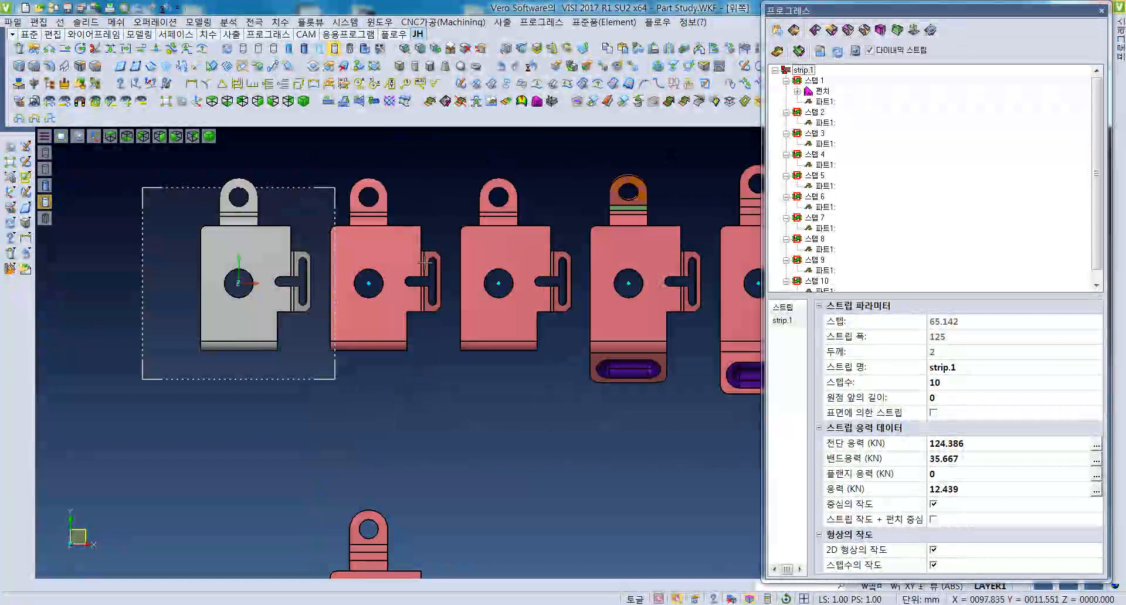
middle_drag(395, 458, 448, 324)
scroll(448, 324, down, 3)
middle_drag(436, 468, 417, 261)
middle_drag(394, 374, 417, 306)
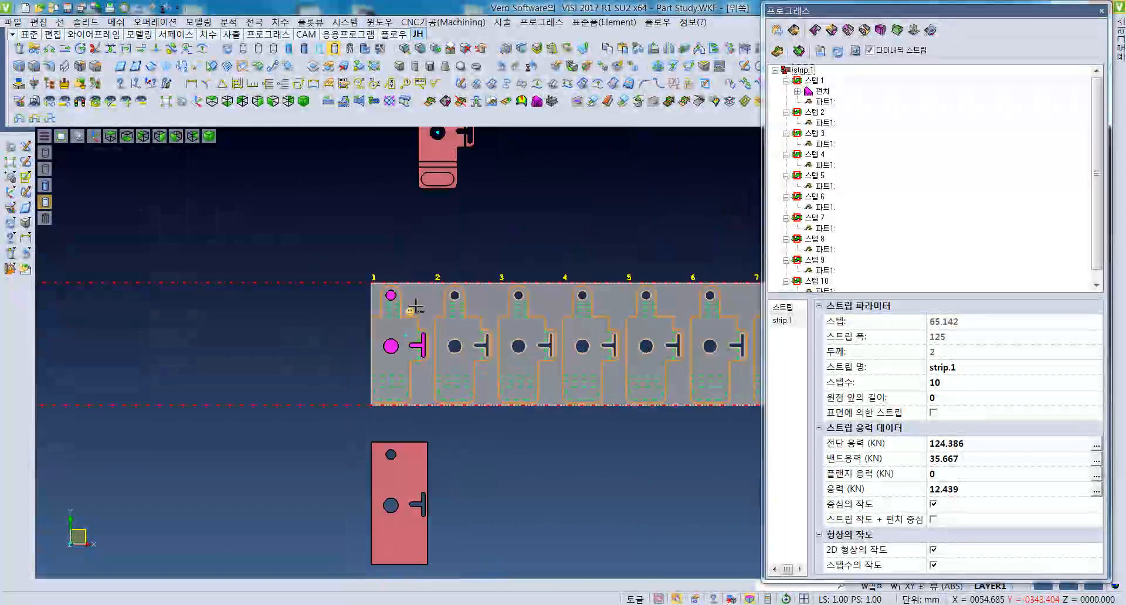
scroll(400, 351, up, 4)
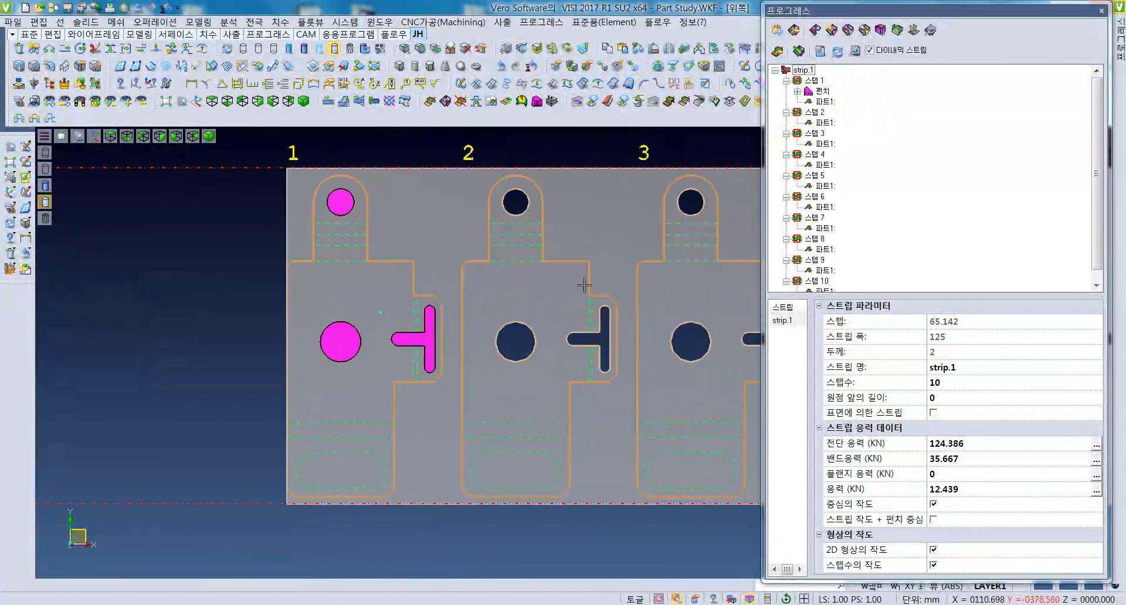
scroll(583, 282, down, 1)
Step: Inspect the individual punches of step 1 and their properties
click(798, 91)
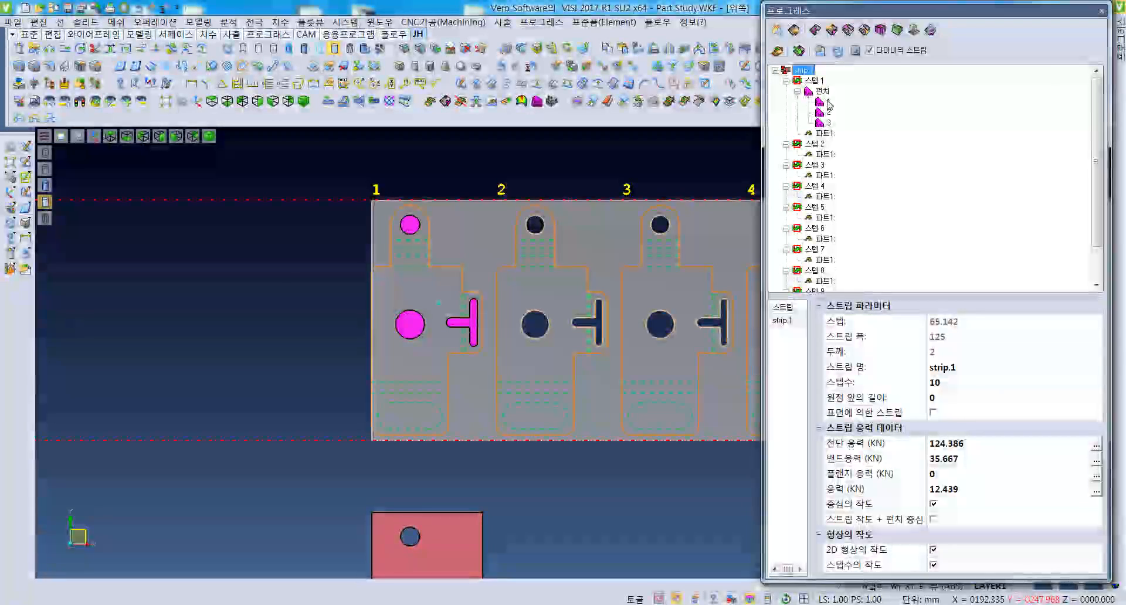
click(829, 101)
middle_drag(442, 263, 430, 232)
scroll(416, 237, up, 4)
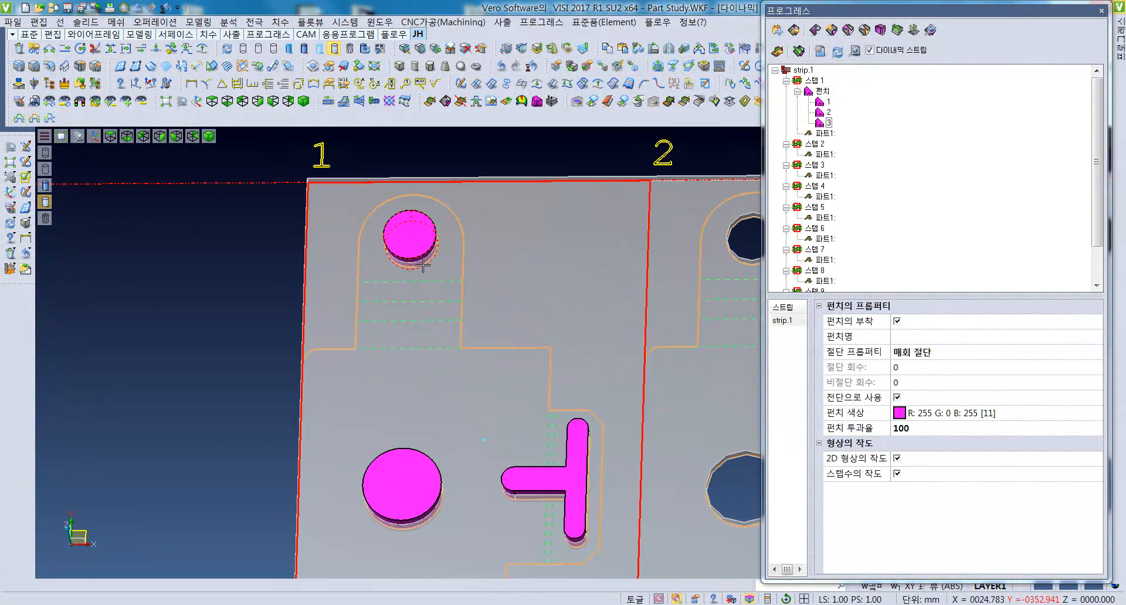
scroll(422, 265, down, 2)
click(827, 101)
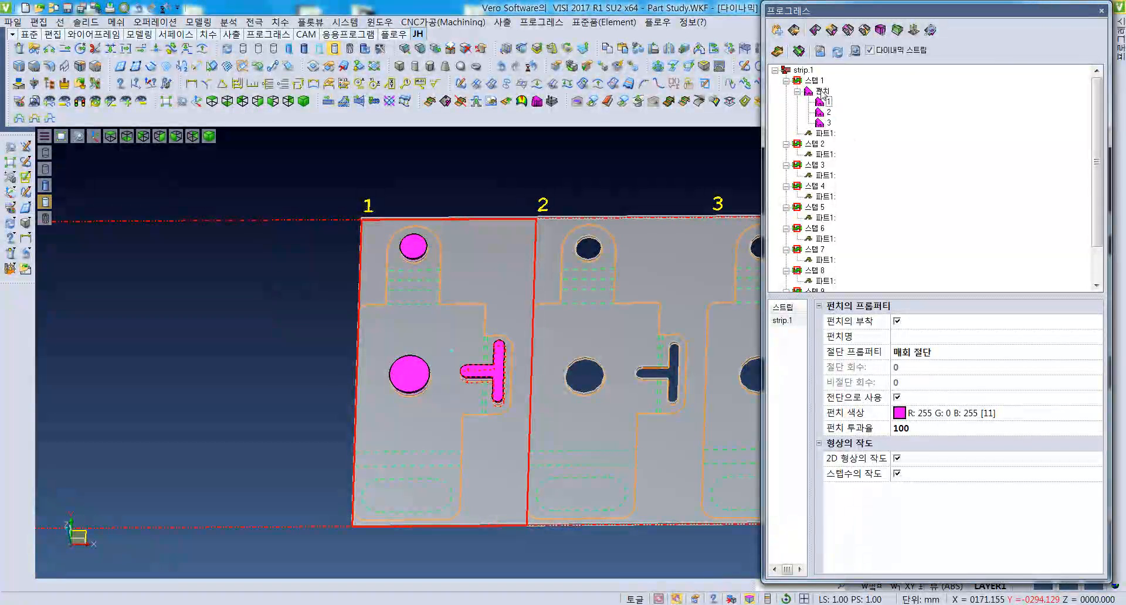
Step: Move the whole punch group from step 1 to step 3
key(F5)
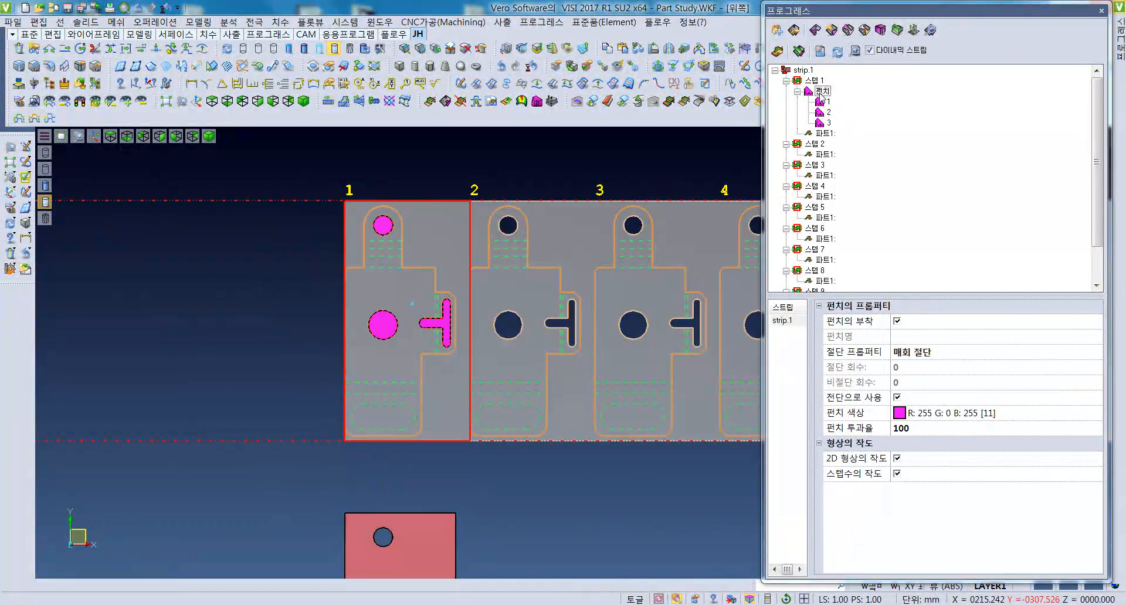
click(814, 164)
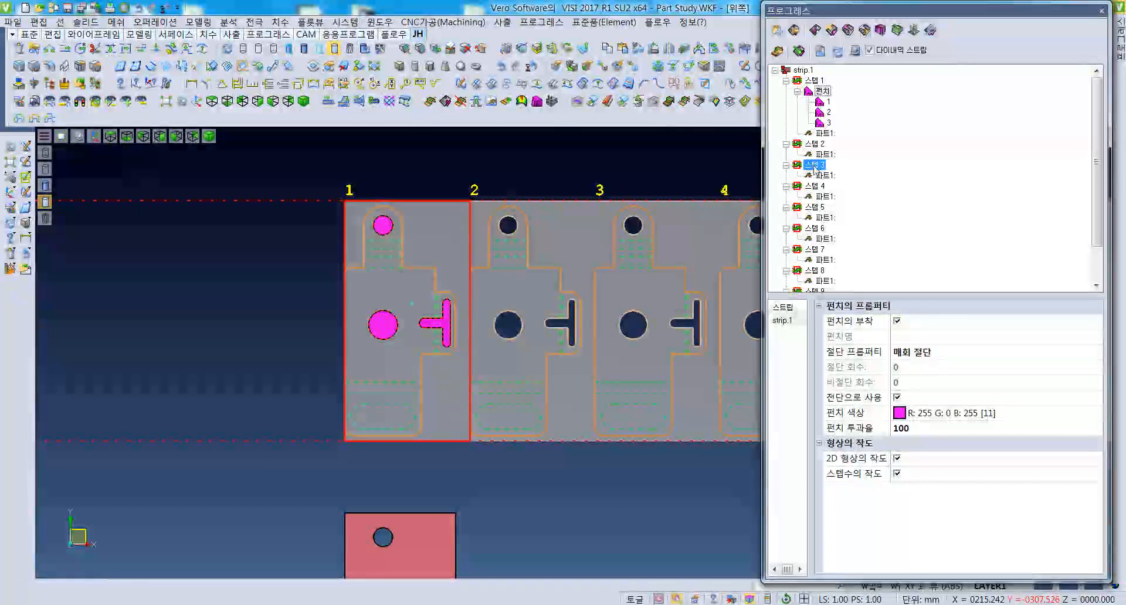
drag(823, 91, 816, 168)
scroll(635, 314, down, 1)
middle_drag(628, 343, 500, 345)
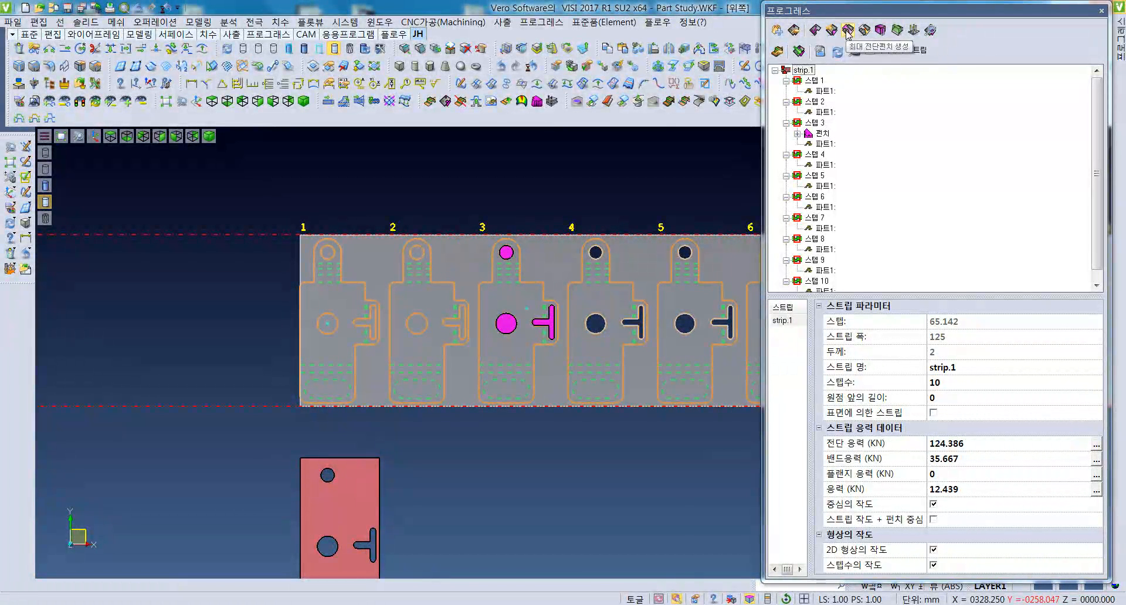
Step: Start a maximum cutting punch between neighbouring blanks and place it in step 4 of the strip
click(849, 32)
middle_drag(506, 265, 400, 266)
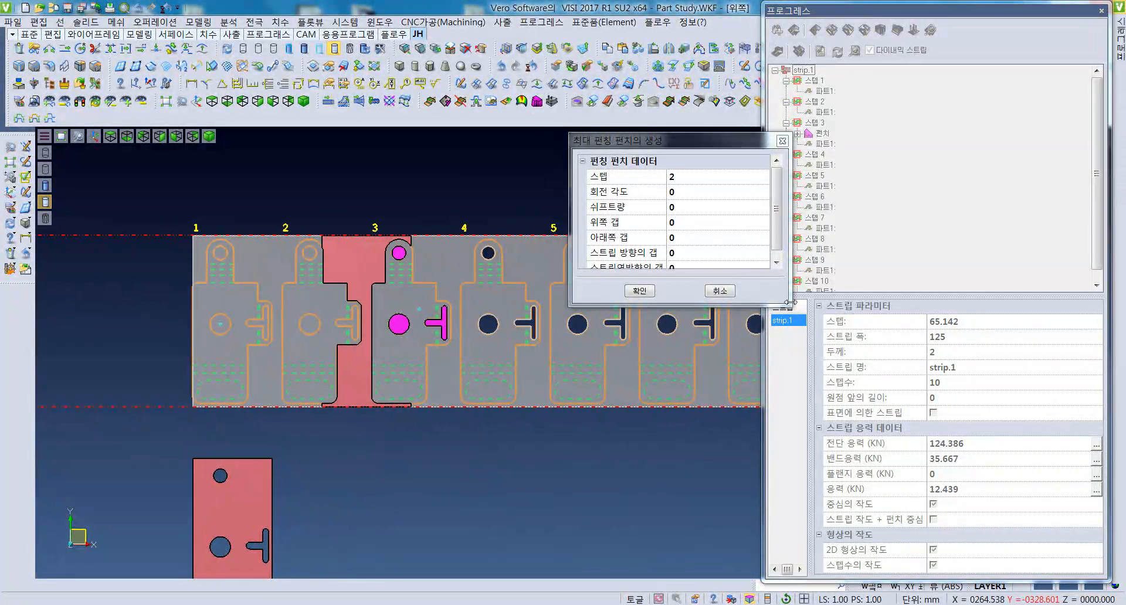
drag(787, 301, 868, 400)
drag(648, 144, 592, 146)
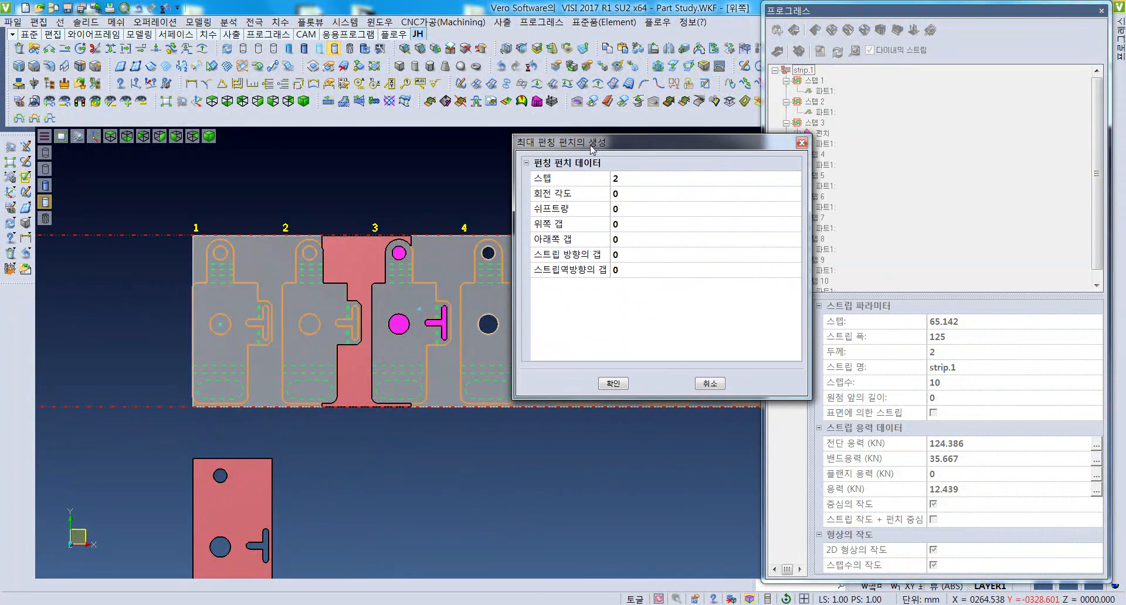
click(639, 184)
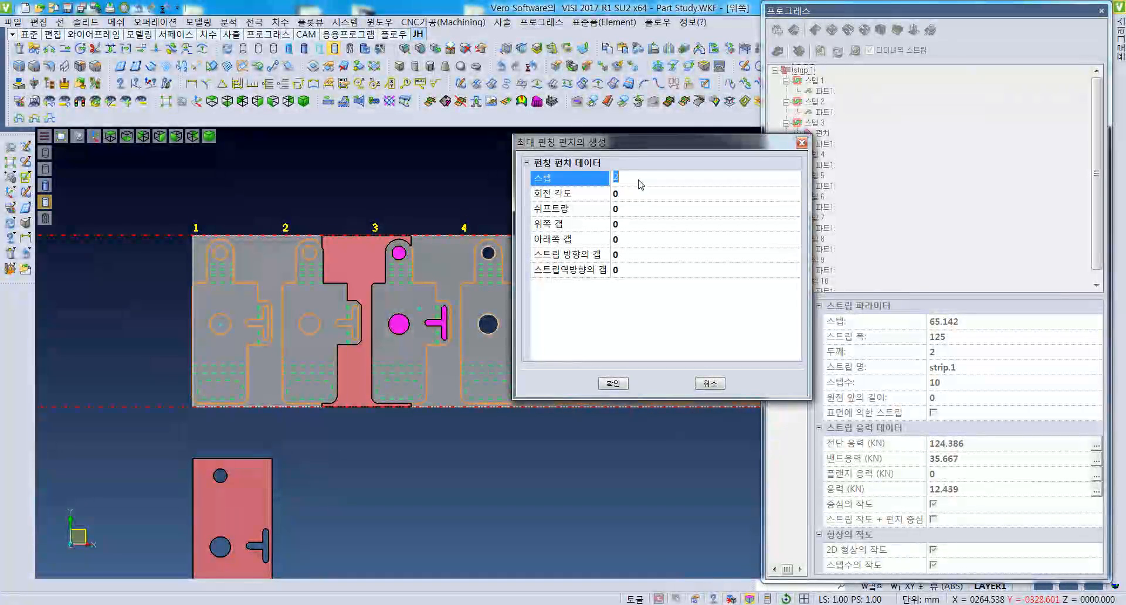
key(Return)
middle_drag(485, 276, 383, 250)
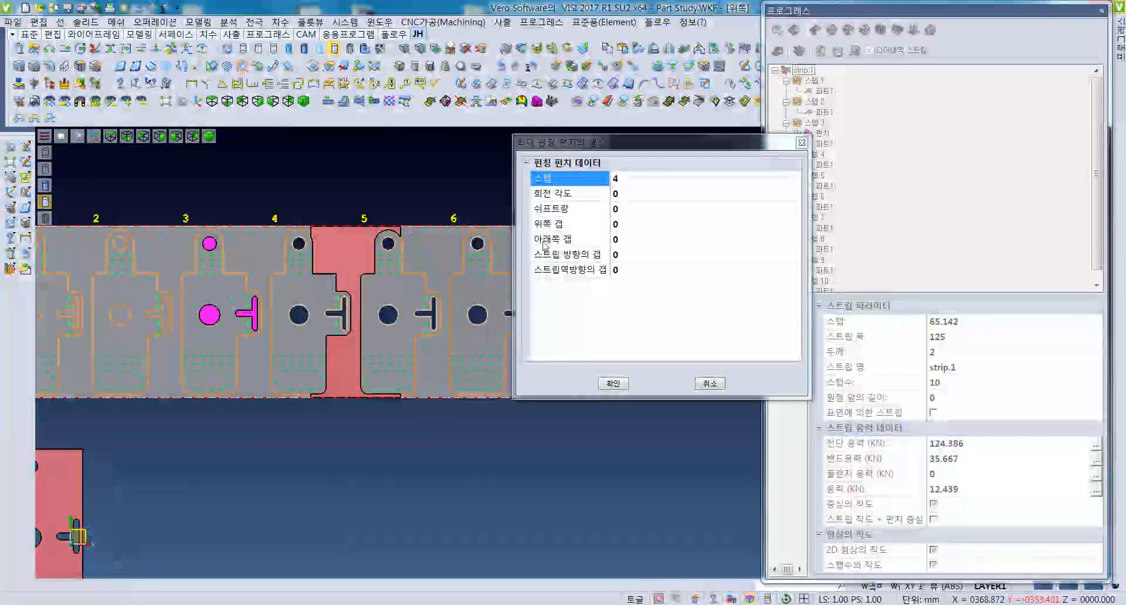
click(635, 194)
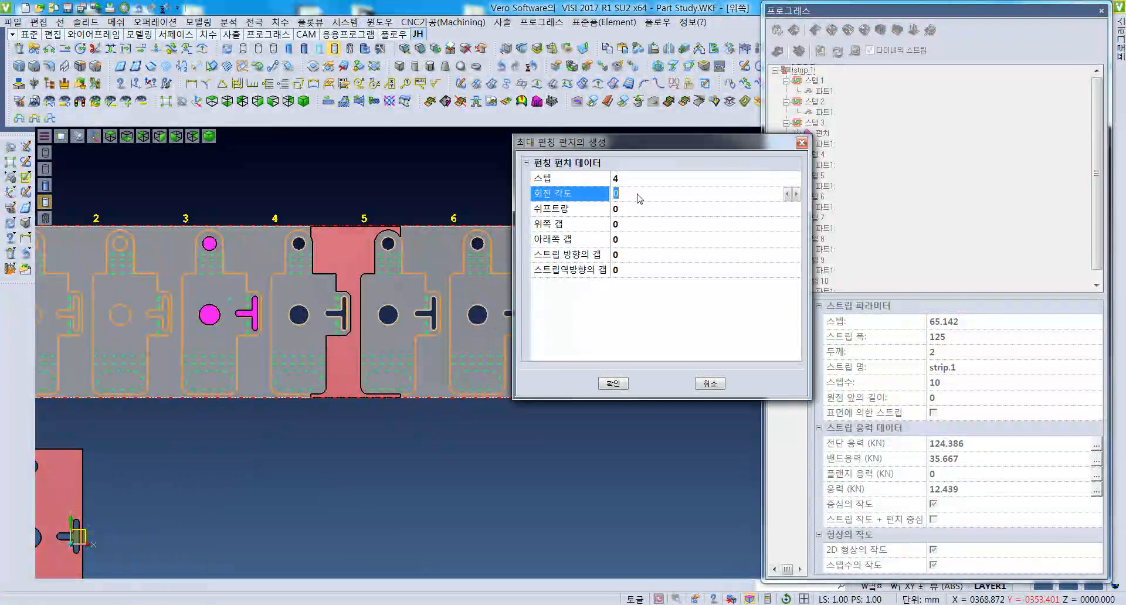
Step: Try several shift amounts for the step 4 punch outline and set the shift to -10
click(627, 209)
click(796, 209)
click(796, 210)
click(796, 210)
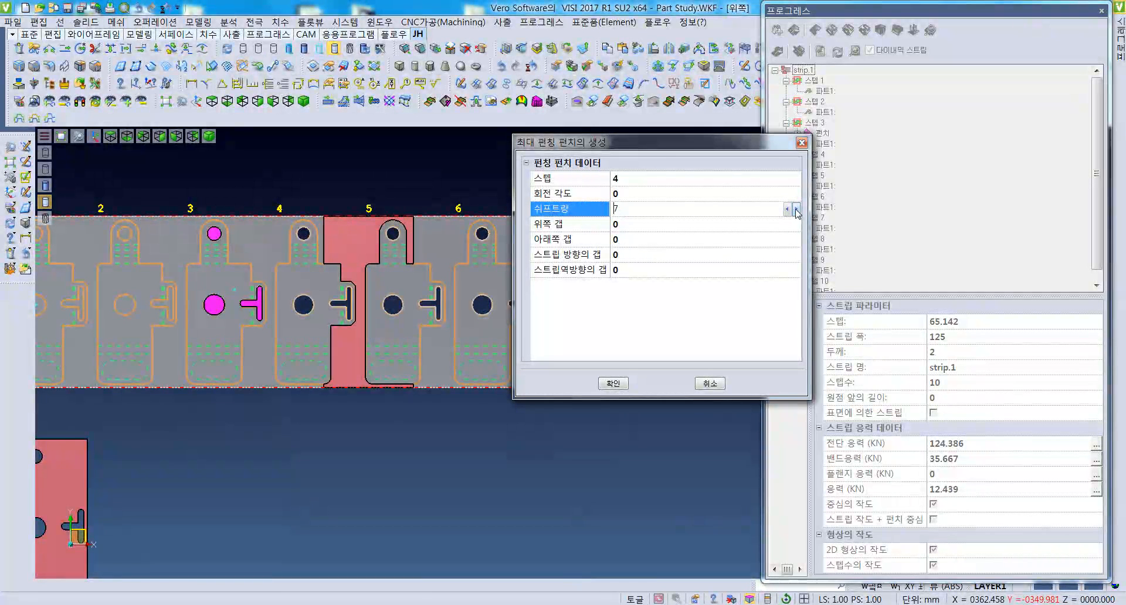
click(796, 210)
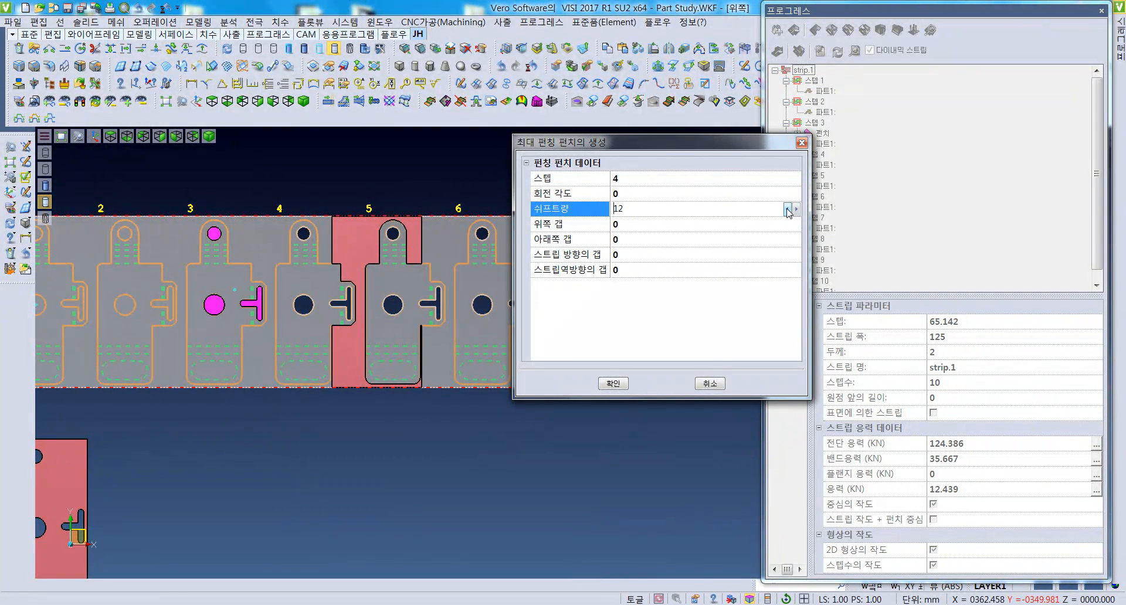
click(788, 210)
click(788, 209)
click(787, 209)
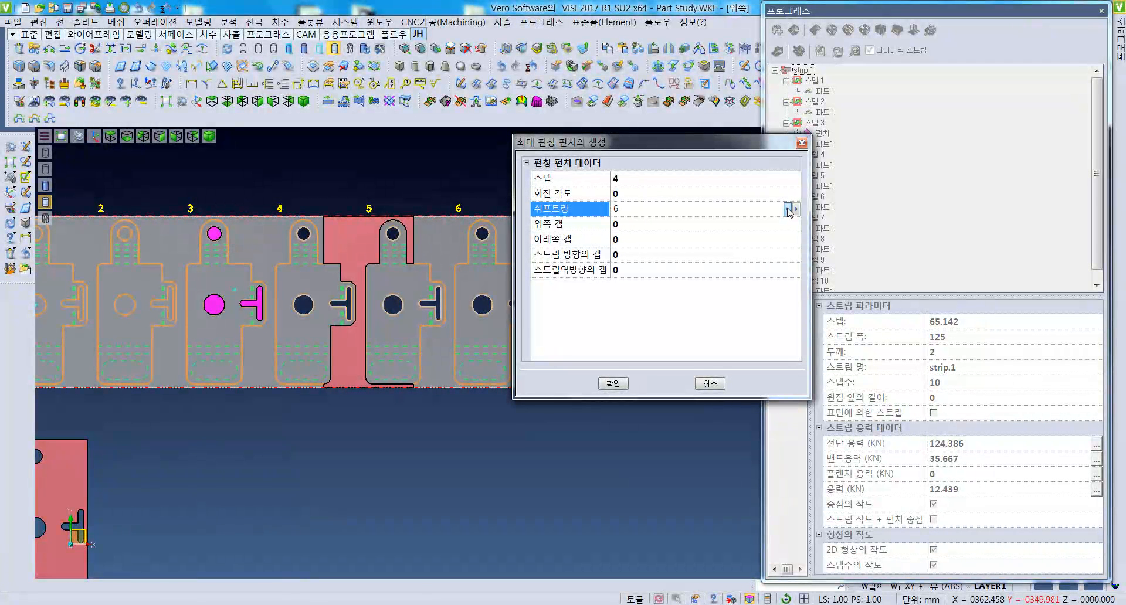
click(785, 209)
click(785, 209)
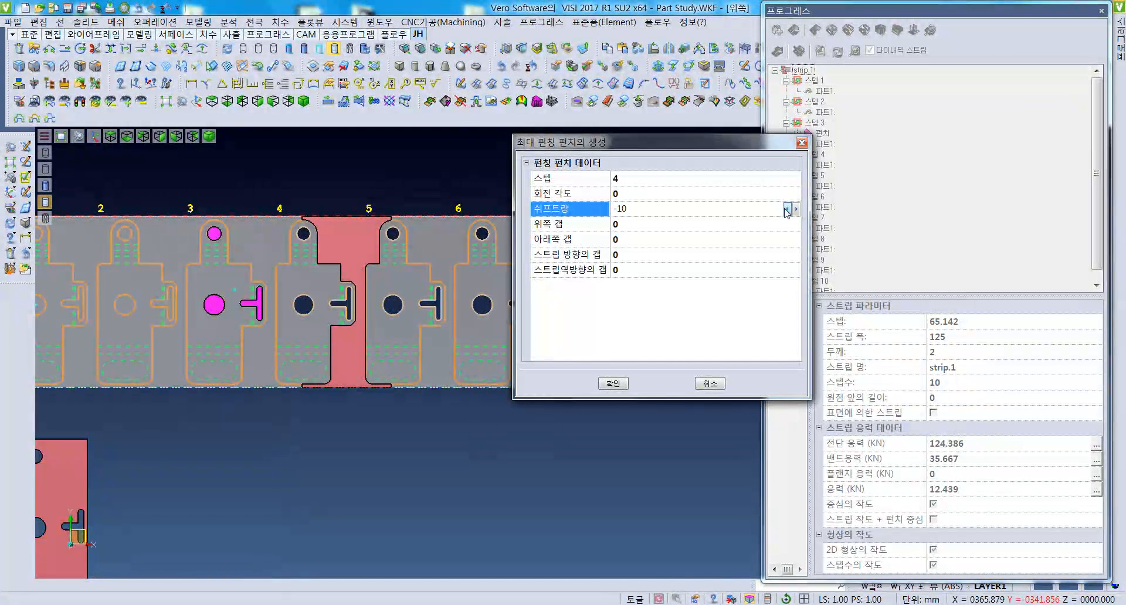
Step: Set the step 4 punch's upper gap to 5 so that it extends past the strip's upper edge
middle_drag(364, 254, 391, 224)
scroll(396, 211, up, 3)
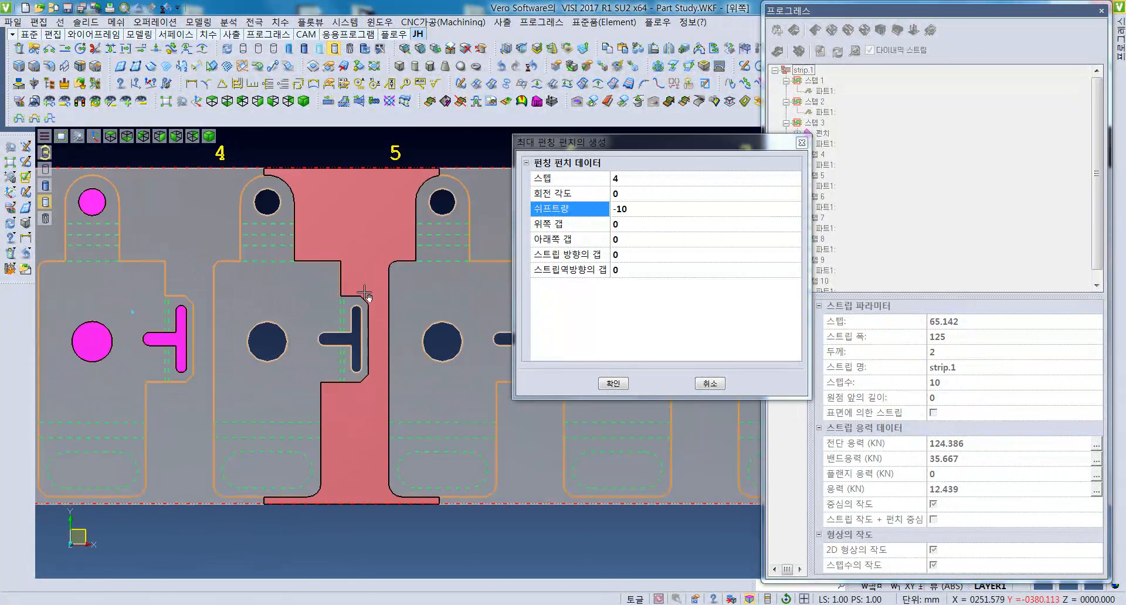
middle_drag(374, 273, 354, 293)
click(647, 229)
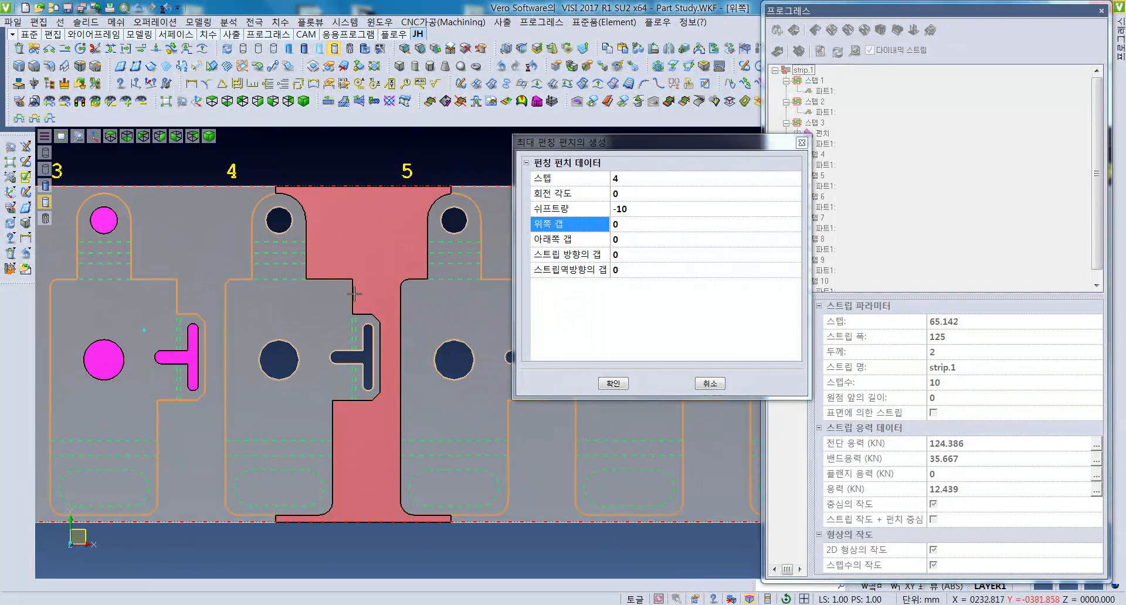
click(729, 226)
click(796, 226)
click(796, 225)
click(797, 225)
click(796, 226)
click(796, 225)
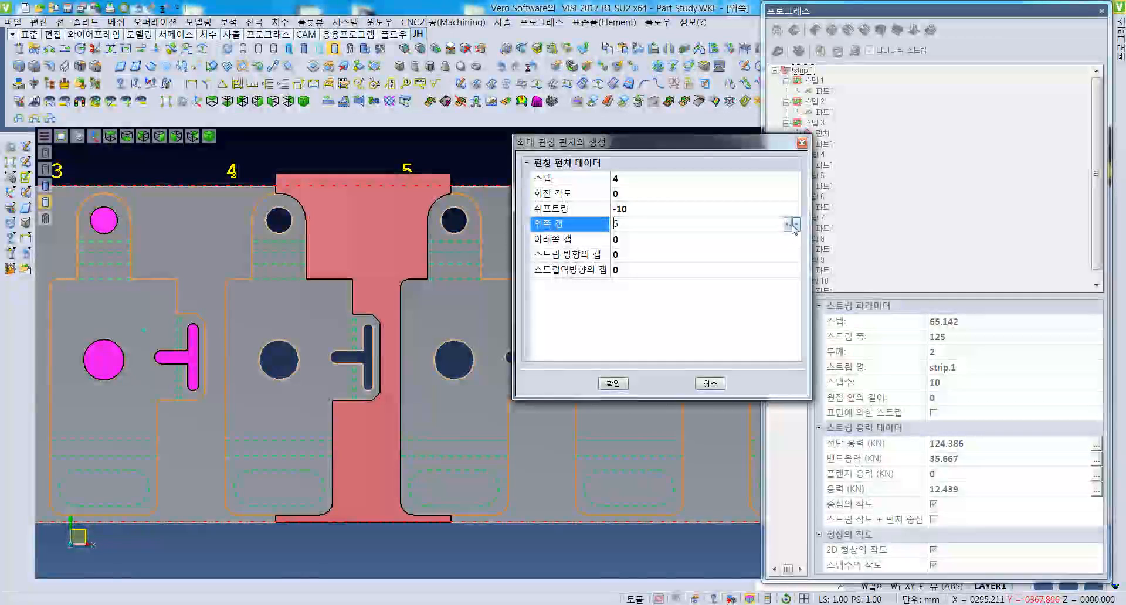
Step: Set the step 4 punch's lower gap to 5 so that it extends past the strip's lower edge
click(674, 240)
click(797, 240)
click(796, 240)
click(796, 240)
click(796, 240)
click(796, 240)
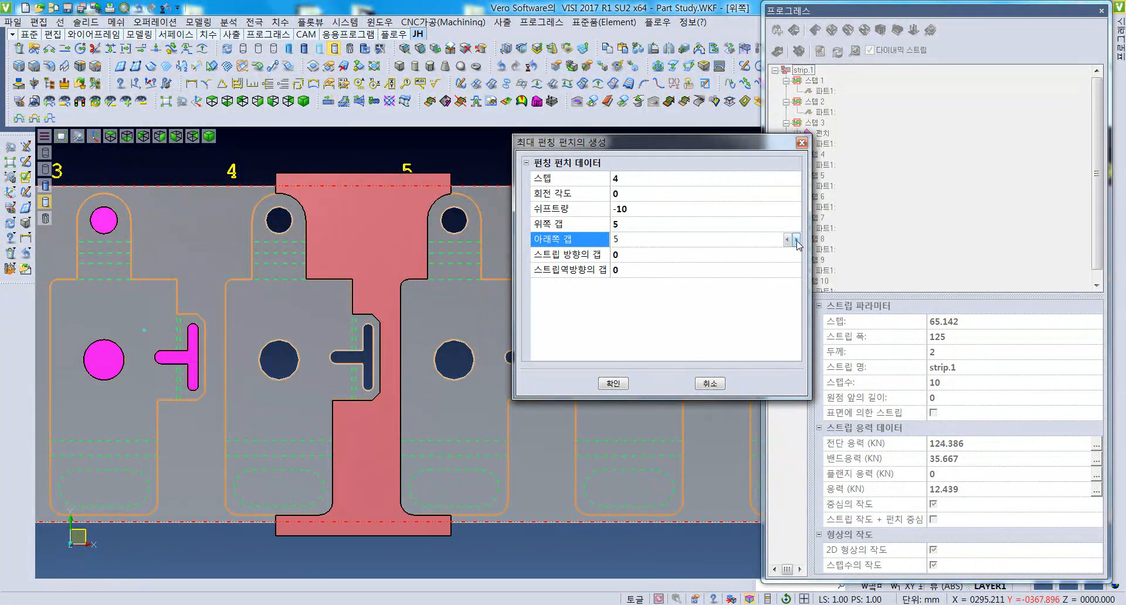
middle_drag(318, 462, 342, 397)
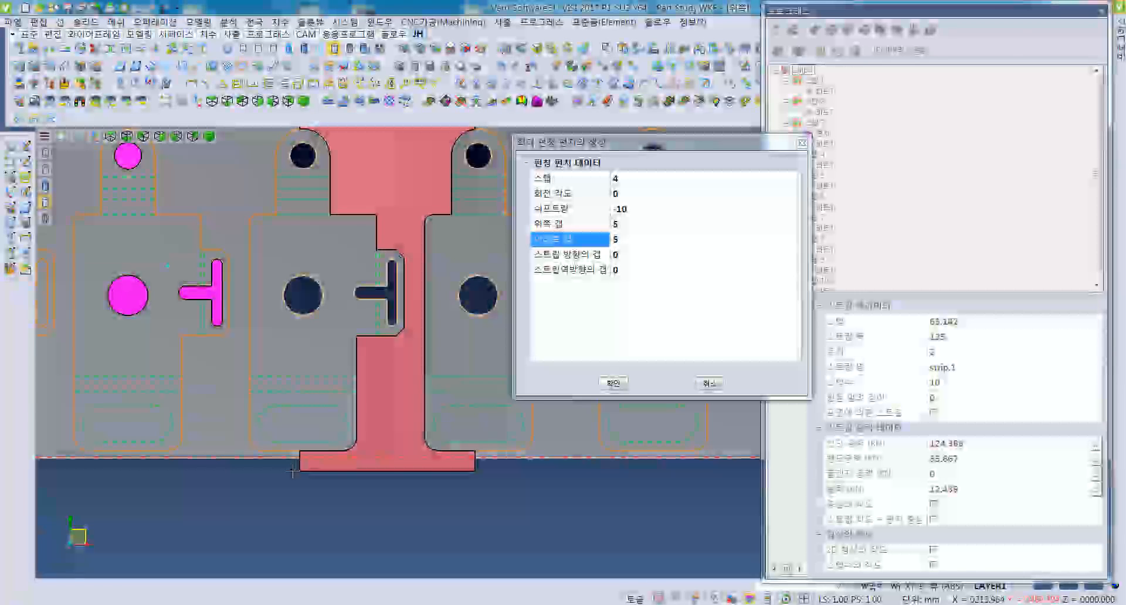
middle_drag(422, 468, 410, 483)
Step: Set the gaps along and against the strip direction to 3 and create the step 4 punch
click(643, 256)
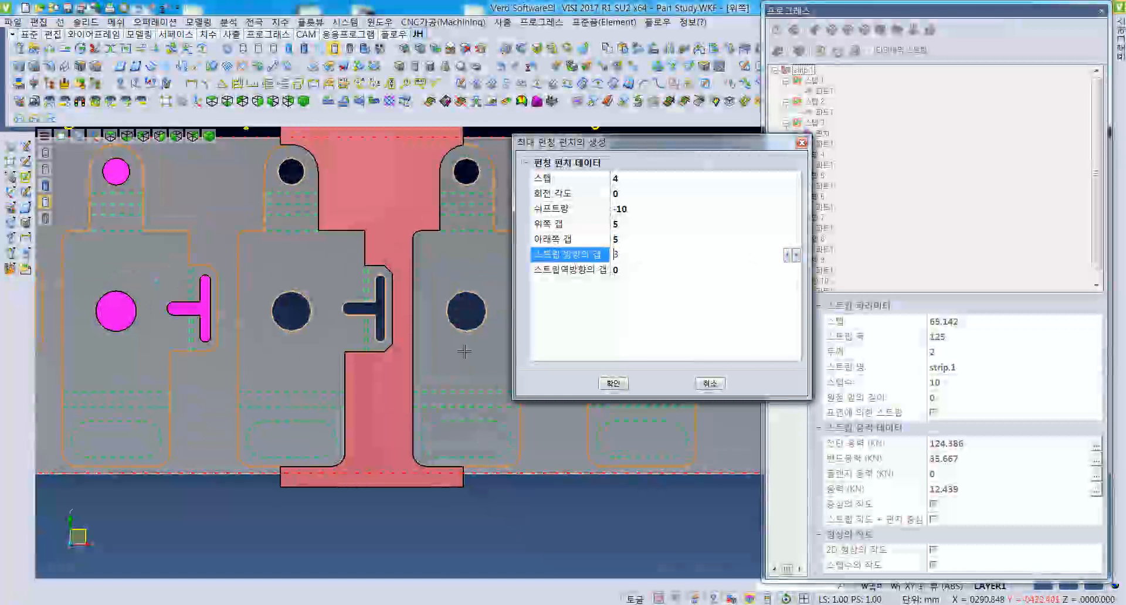
click(704, 271)
click(796, 271)
click(796, 271)
click(796, 270)
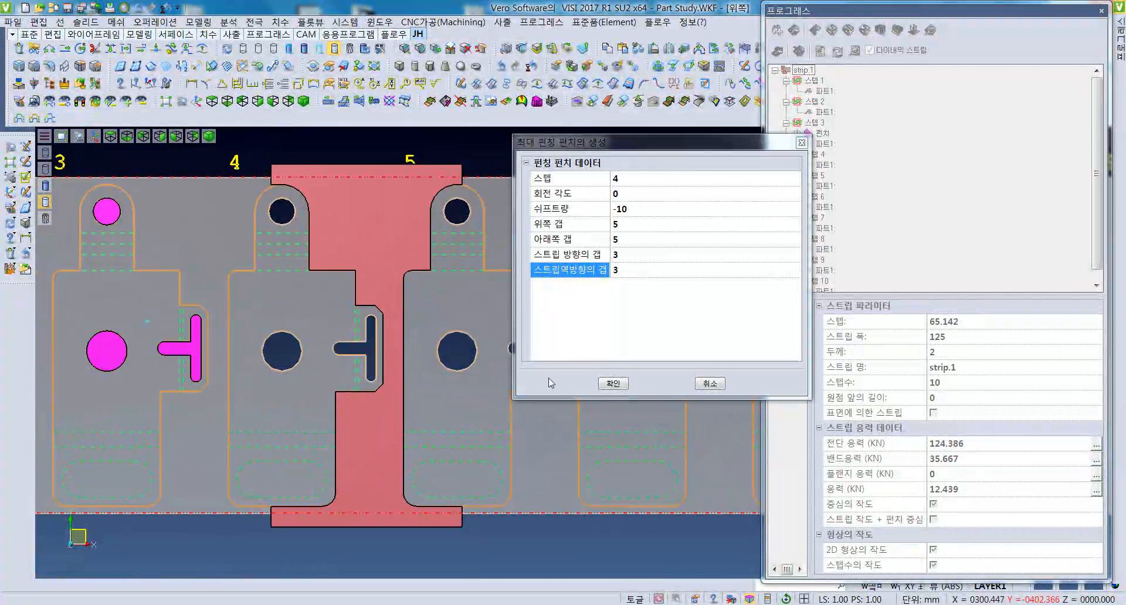
click(614, 384)
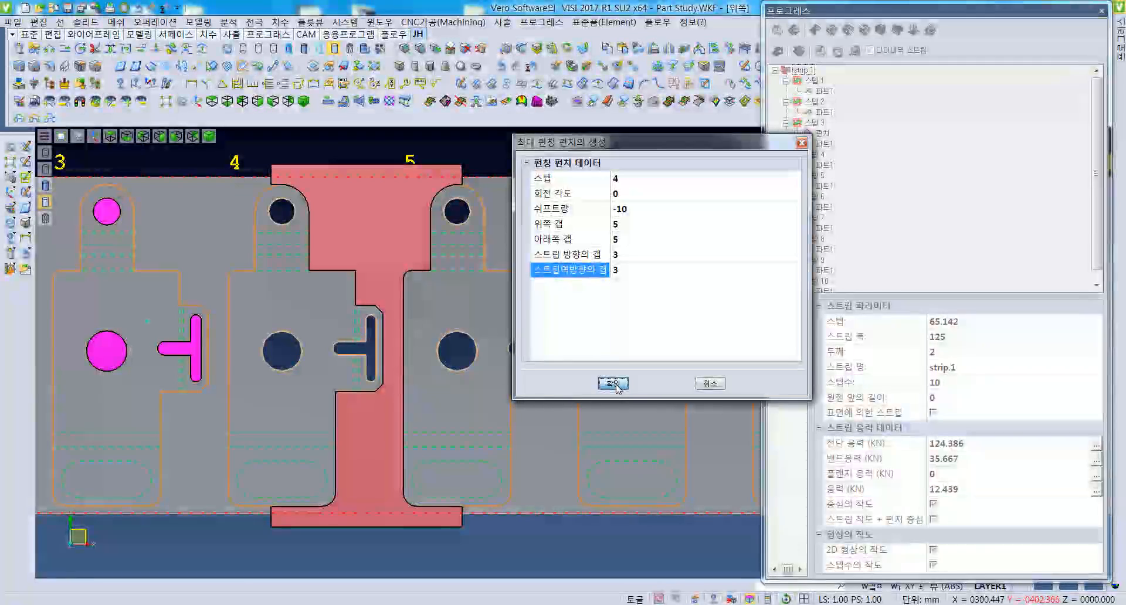
Step: Examine the contour punch between steps 4 and 5 and the separated blanks along the ten-step strip
scroll(440, 369, down, 3)
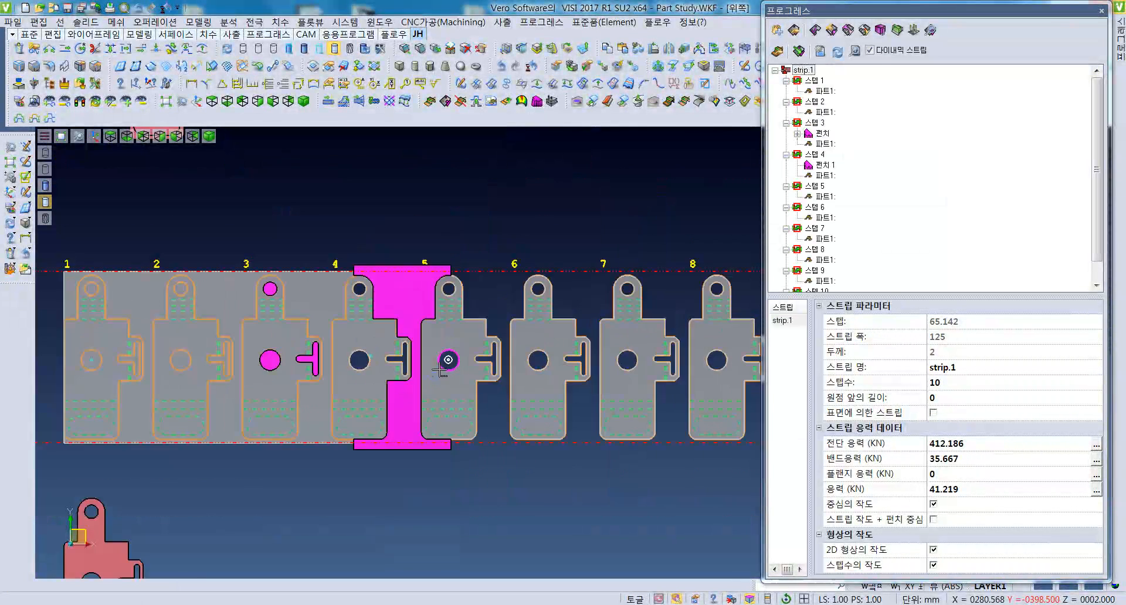
middle_drag(374, 371, 454, 343)
middle_drag(437, 402, 307, 393)
scroll(458, 368, down, 3)
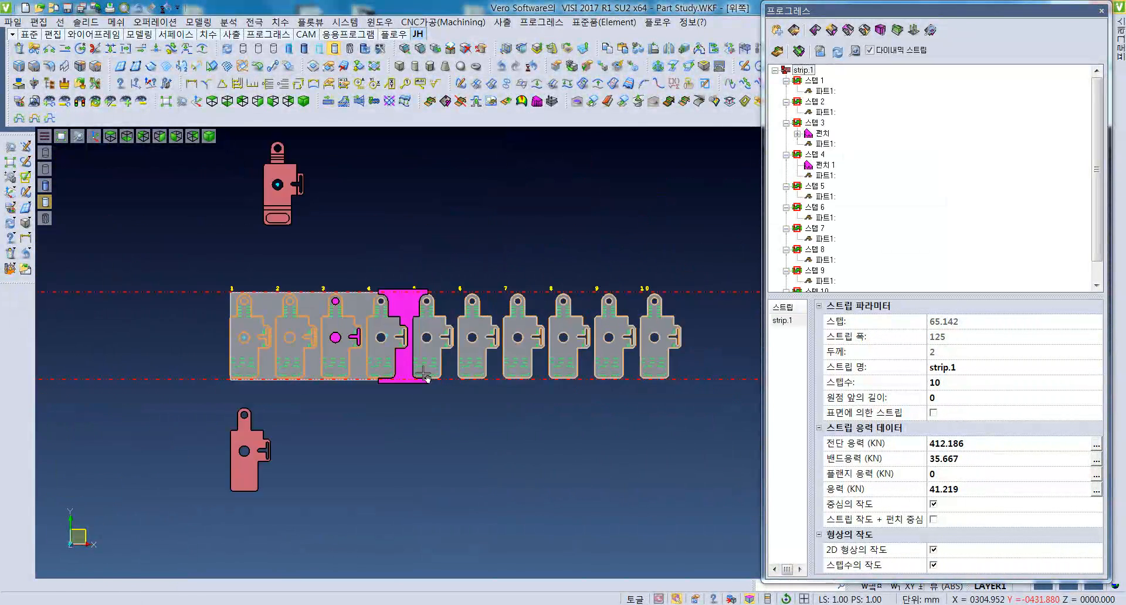
middle_drag(424, 380, 398, 399)
scroll(373, 319, up, 2)
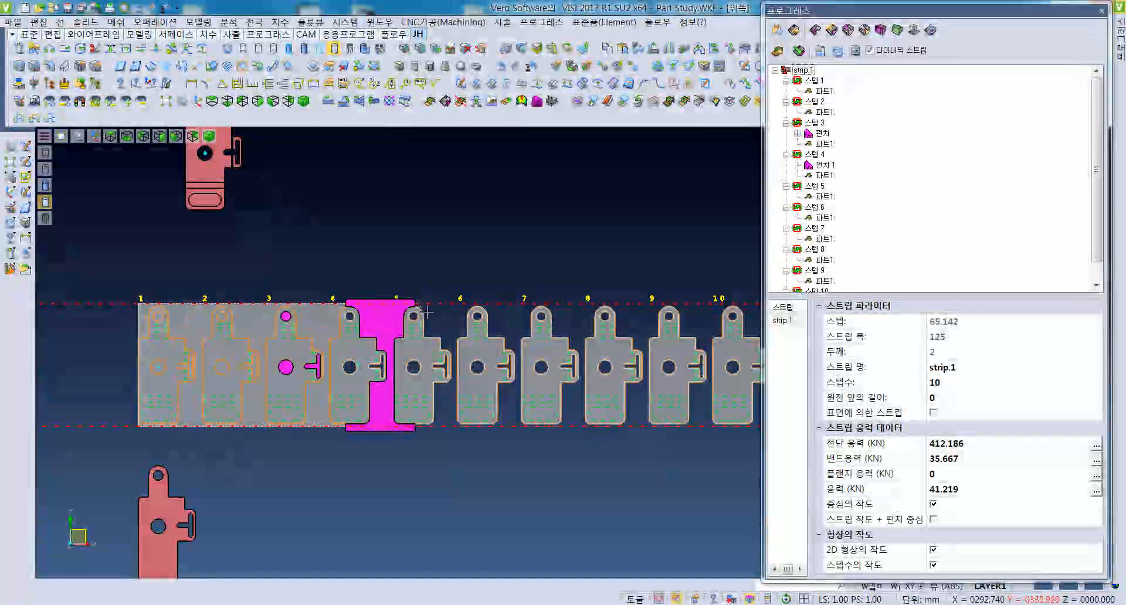
middle_drag(598, 319, 517, 323)
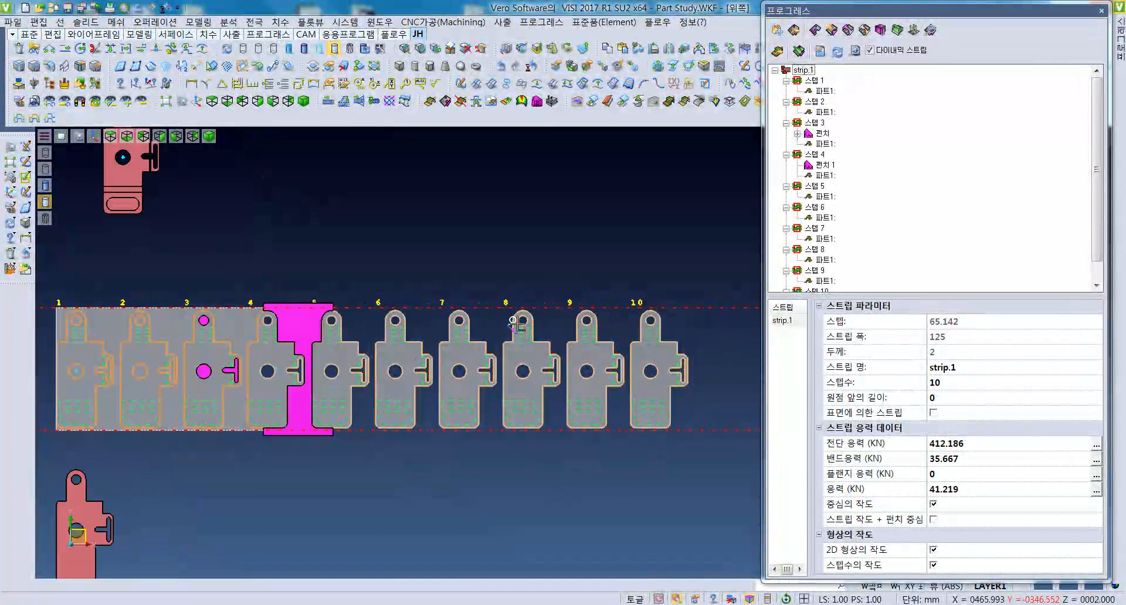
middle_drag(315, 343, 405, 308)
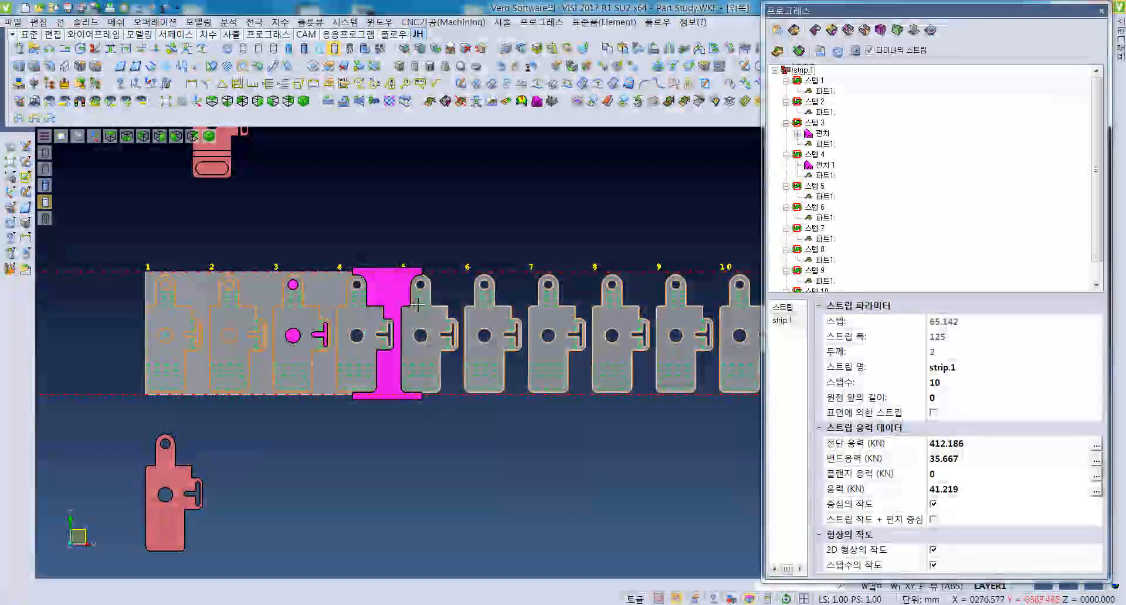
Step: Inspect the cut strip in opaque shaded display from an angled view, and return to the transparent top view
click(45, 186)
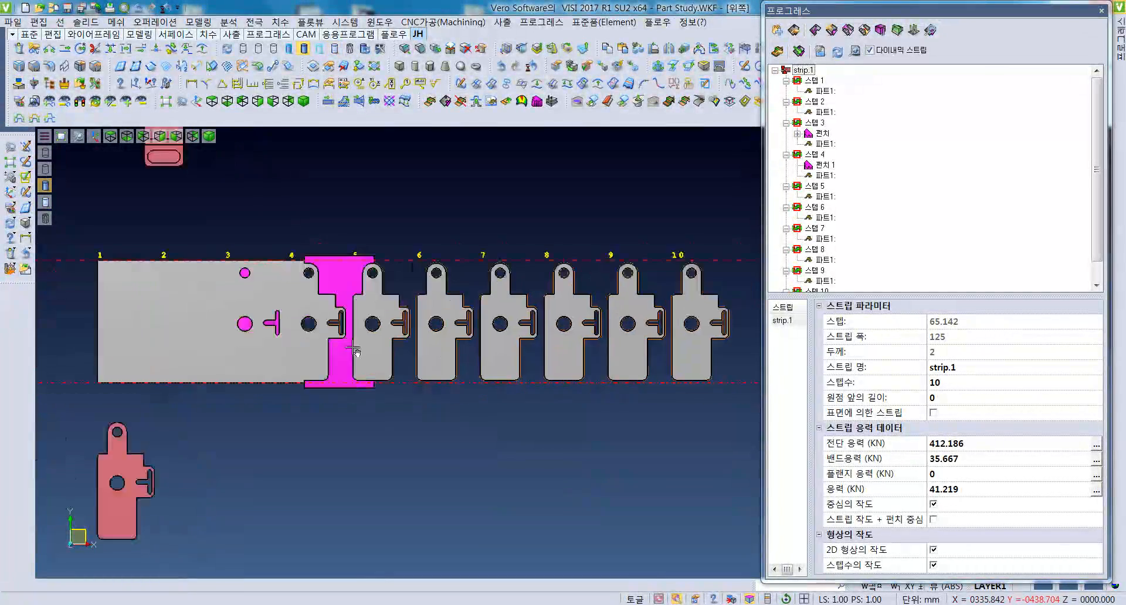
scroll(520, 333, up, 5)
scroll(520, 333, down, 2)
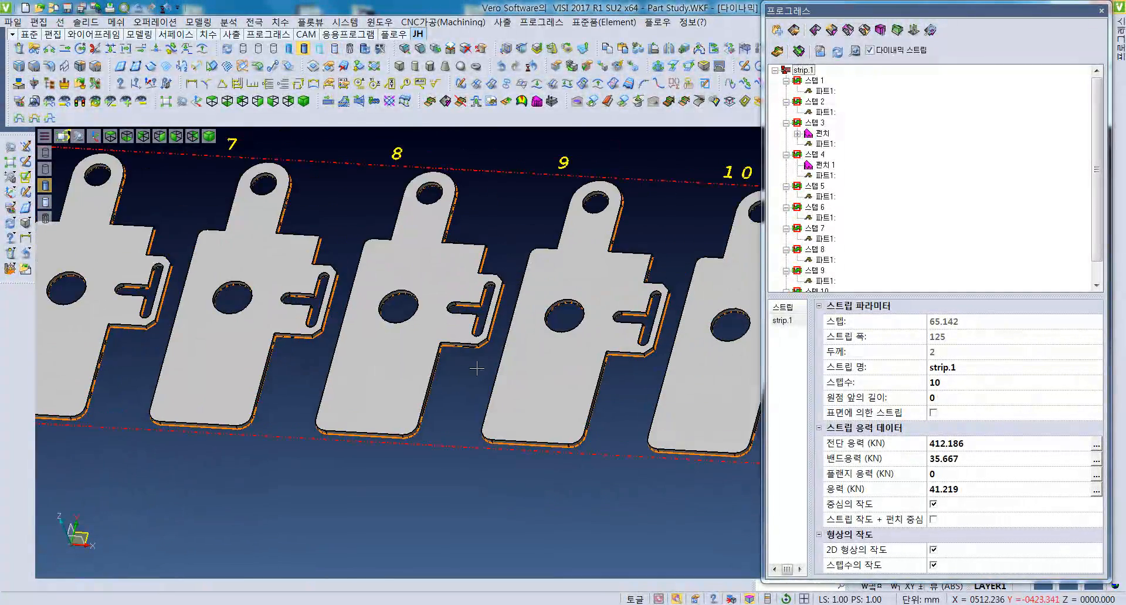
scroll(452, 375, down, 3)
middle_drag(451, 376, 557, 400)
key(F5)
scroll(218, 361, down, 2)
middle_drag(219, 361, 403, 327)
click(50, 204)
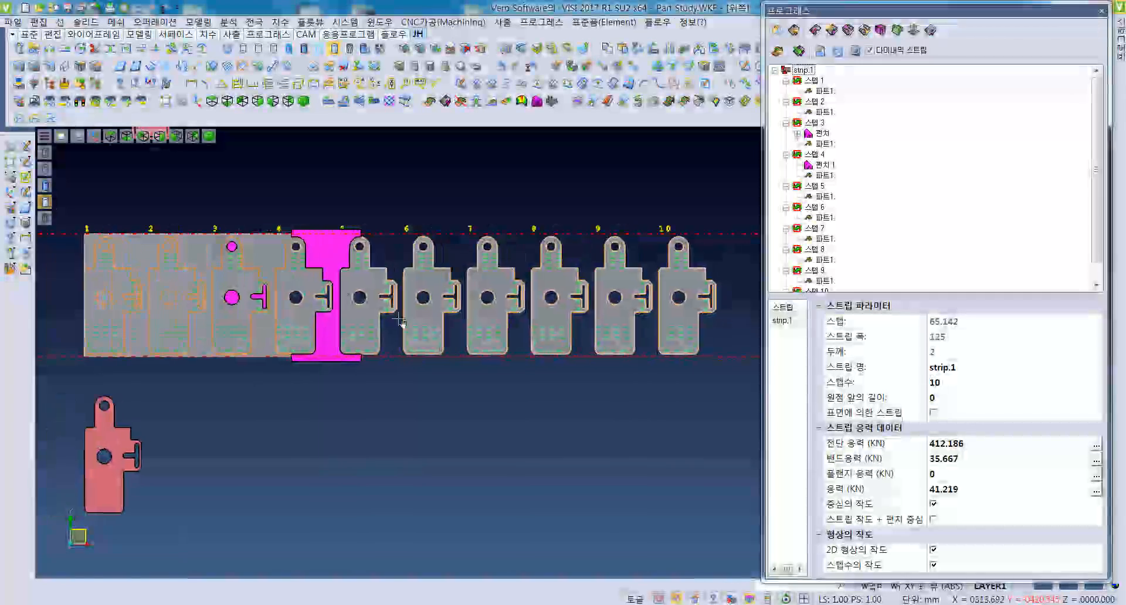
scroll(314, 267, up, 3)
mouse_move(357, 358)
middle_down()
mouse_move(386, 342)
mouse_move(444, 367)
middle_up()
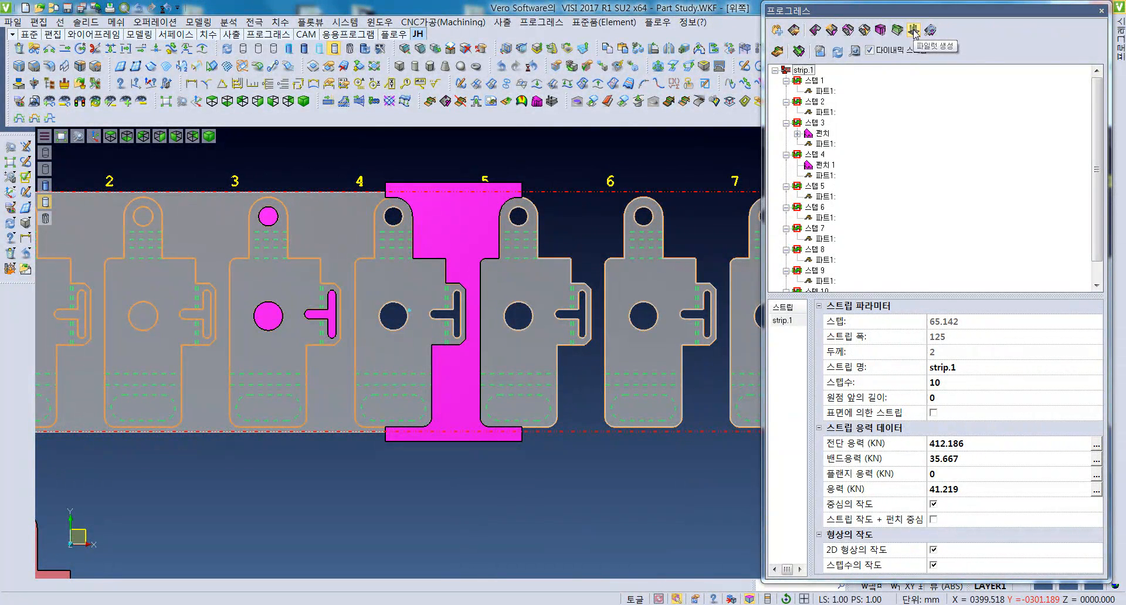
Step: Create a pilot in the lower part of the step 4 punch area at about X 247.26, Y 32.98
click(913, 31)
click(969, 57)
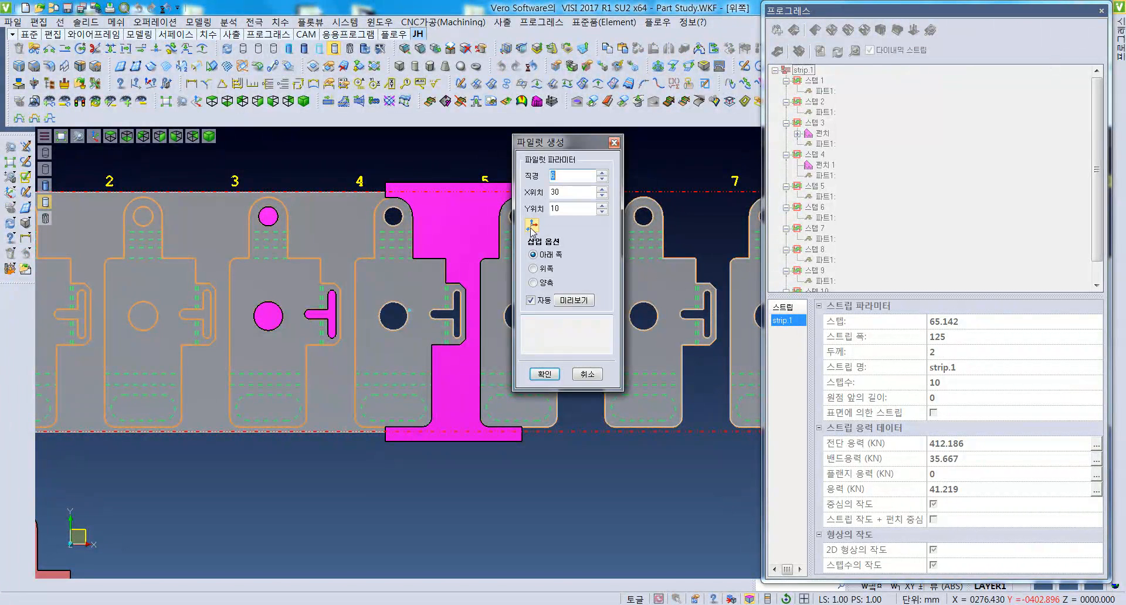
click(532, 226)
middle_drag(423, 438, 427, 368)
click(10, 386)
scroll(449, 340, up, 3)
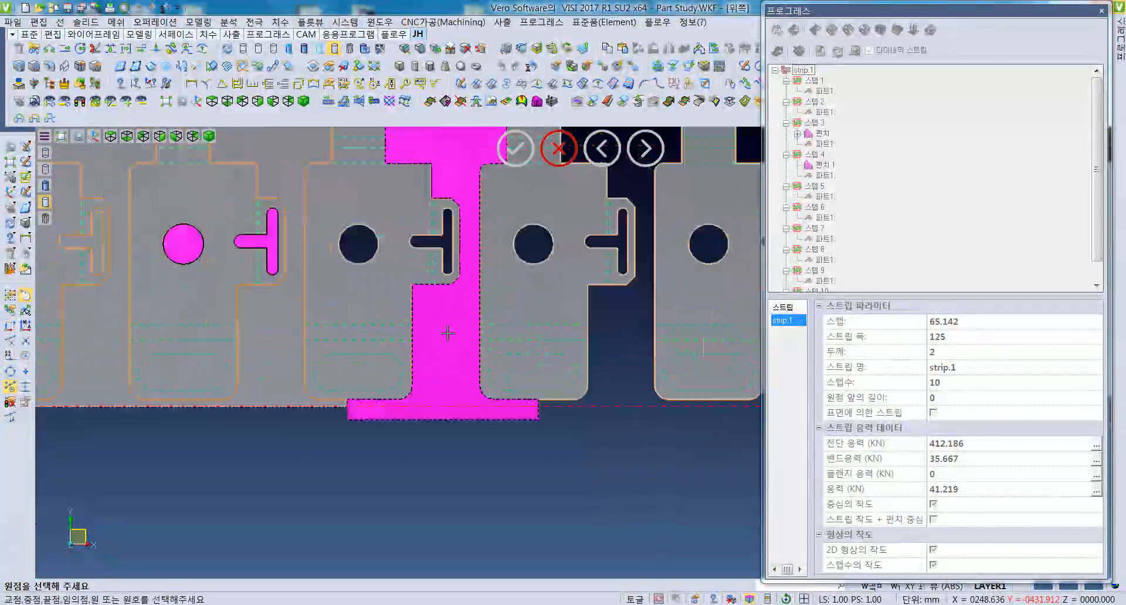
scroll(447, 333, up, 2)
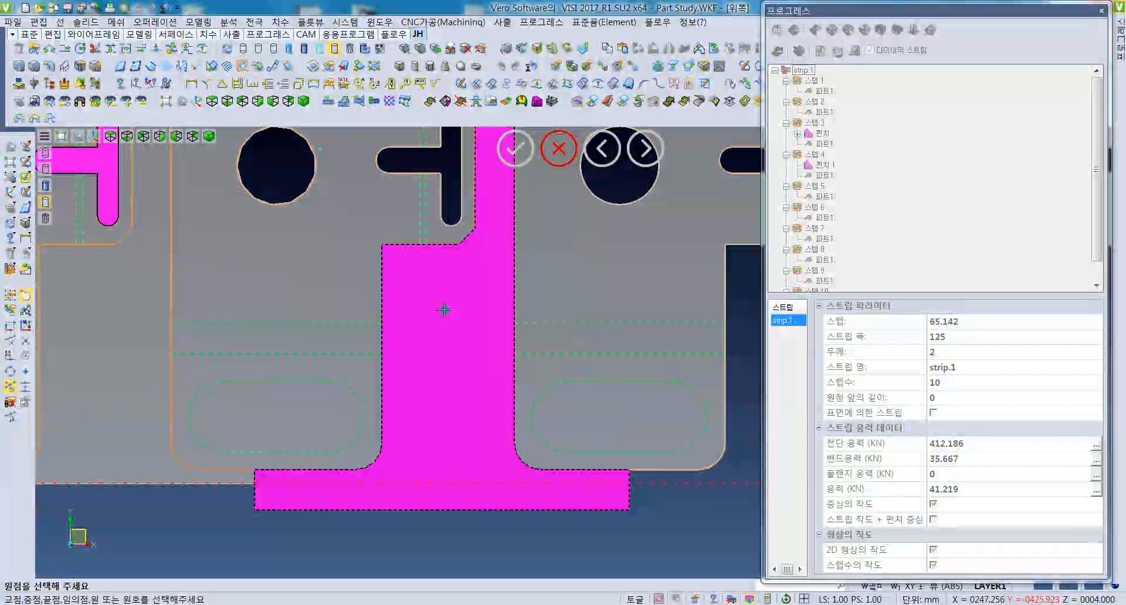
click(444, 310)
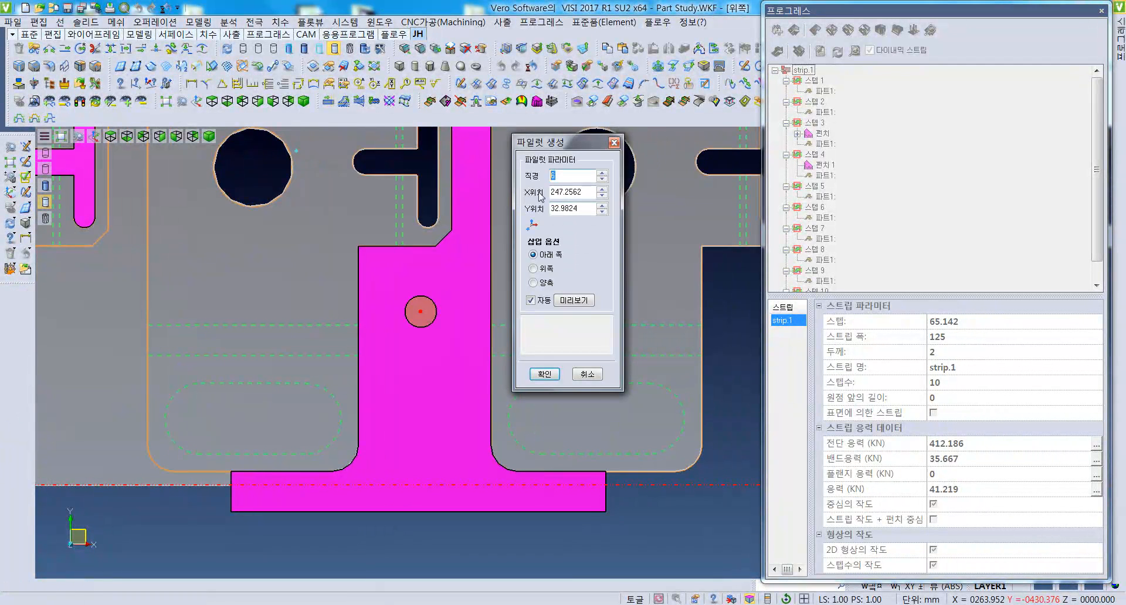
click(574, 300)
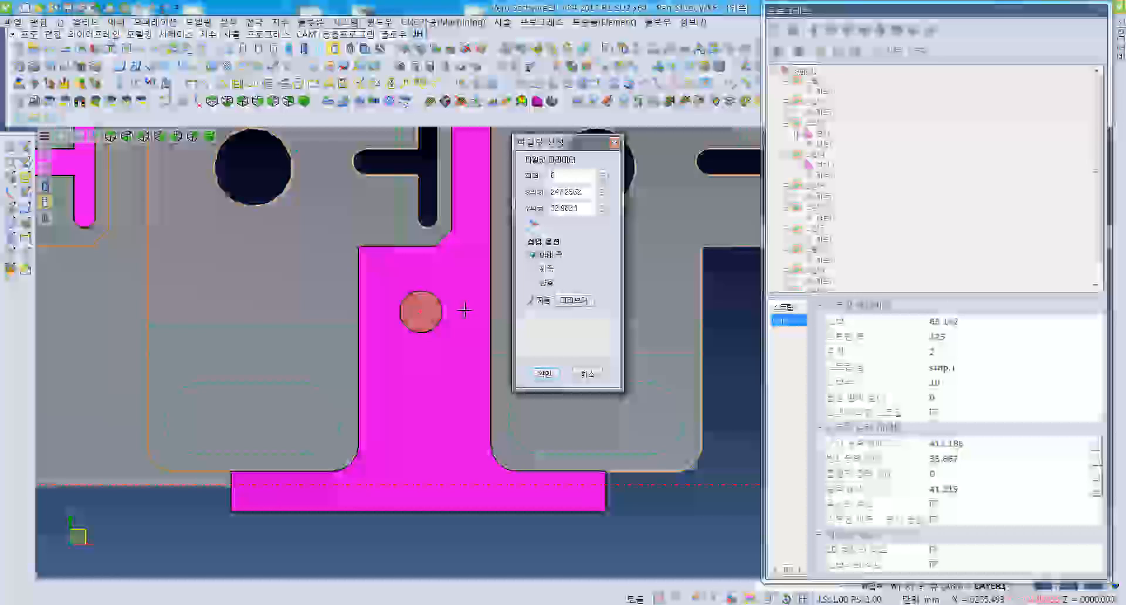
click(545, 374)
scroll(455, 322, down, 3)
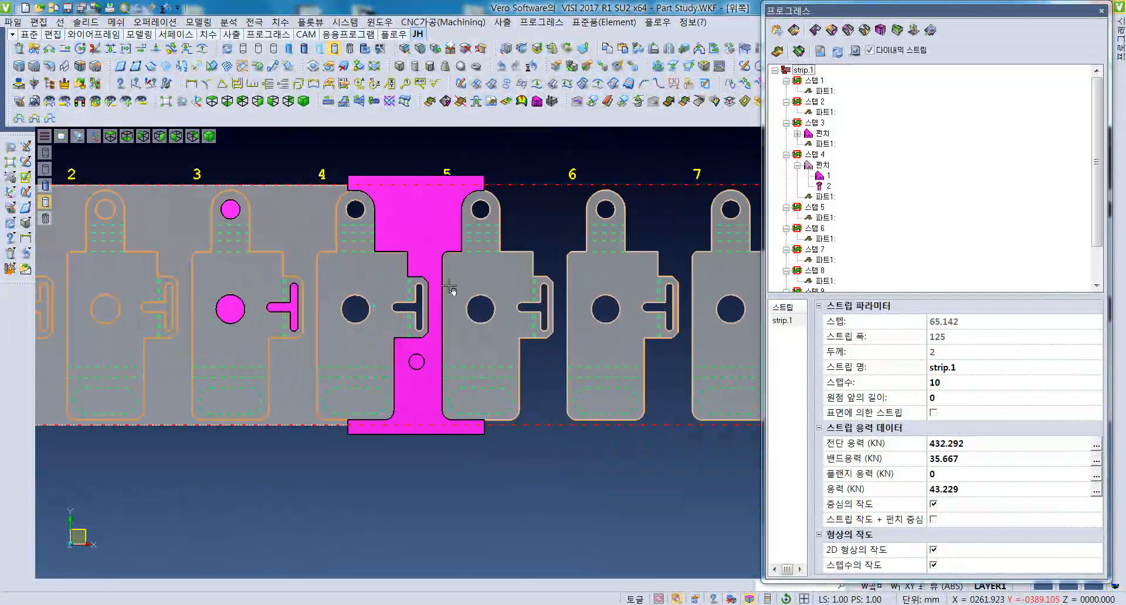
Step: Split the step 4 contour punch horizontally just below its wide upper section, with both overlaps at 0
middle_drag(465, 396, 492, 405)
mouse_move(511, 255)
middle_down()
mouse_move(581, 289)
mouse_move(524, 240)
middle_up()
scroll(576, 282, down, 1)
scroll(522, 248, up, 2)
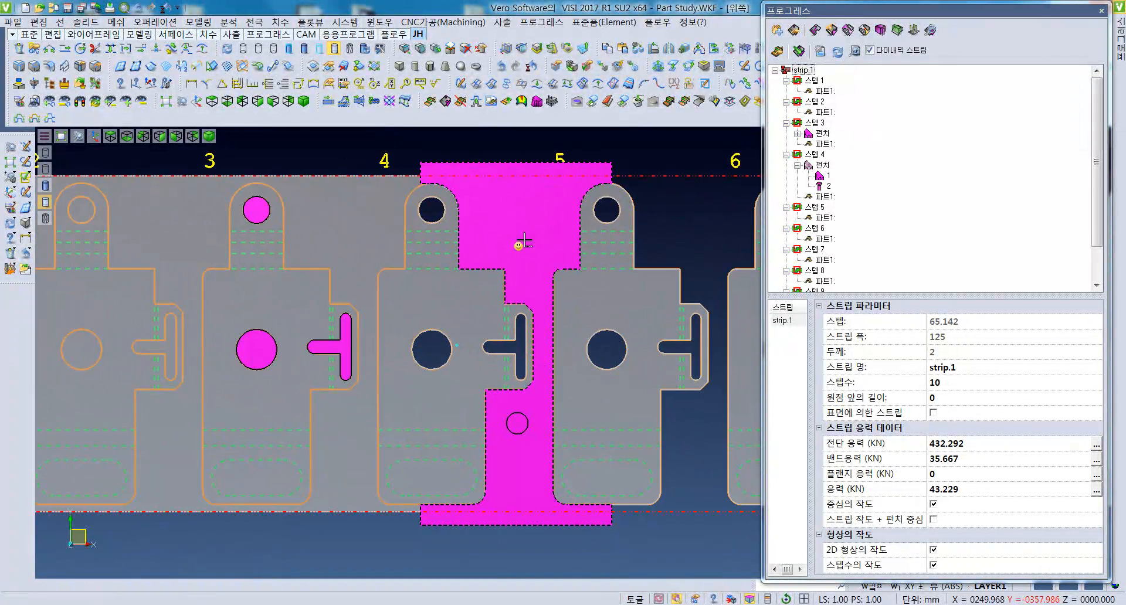
click(865, 30)
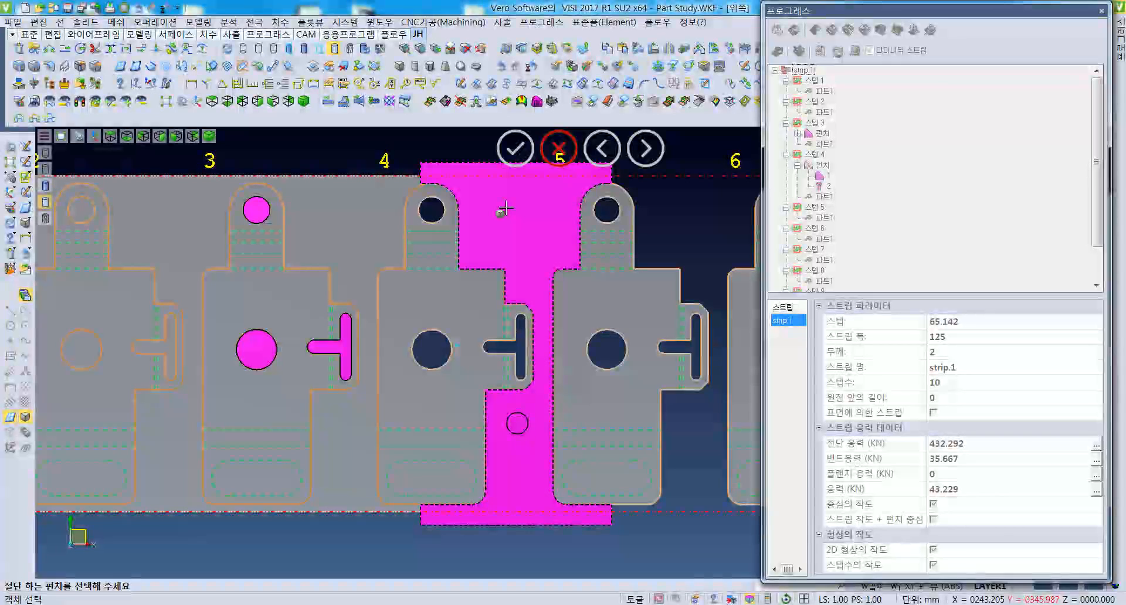
click(544, 295)
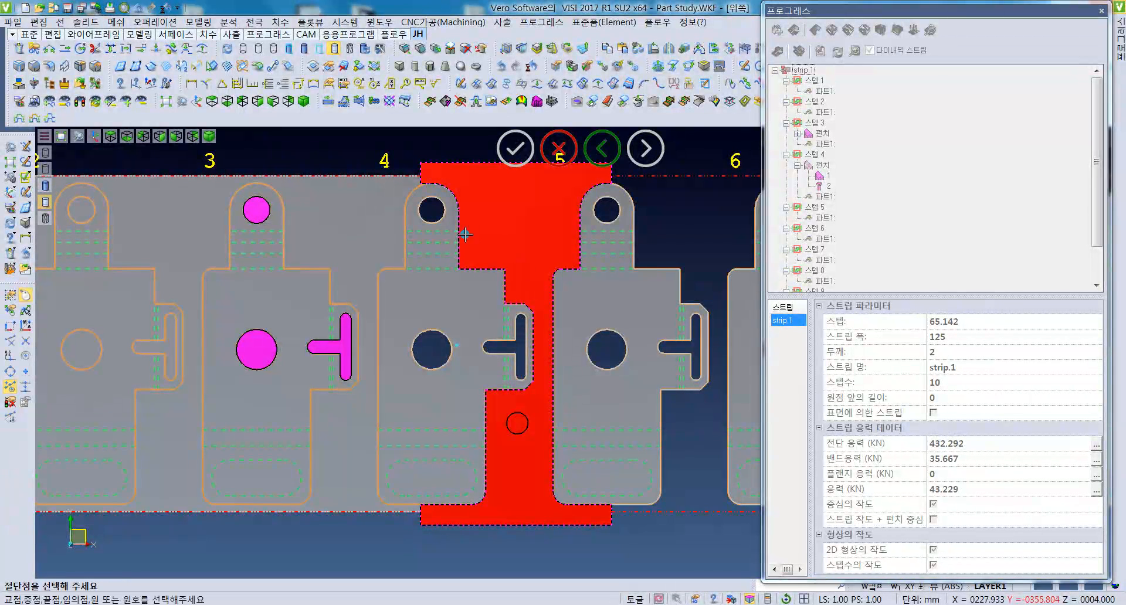
scroll(465, 235, up, 1)
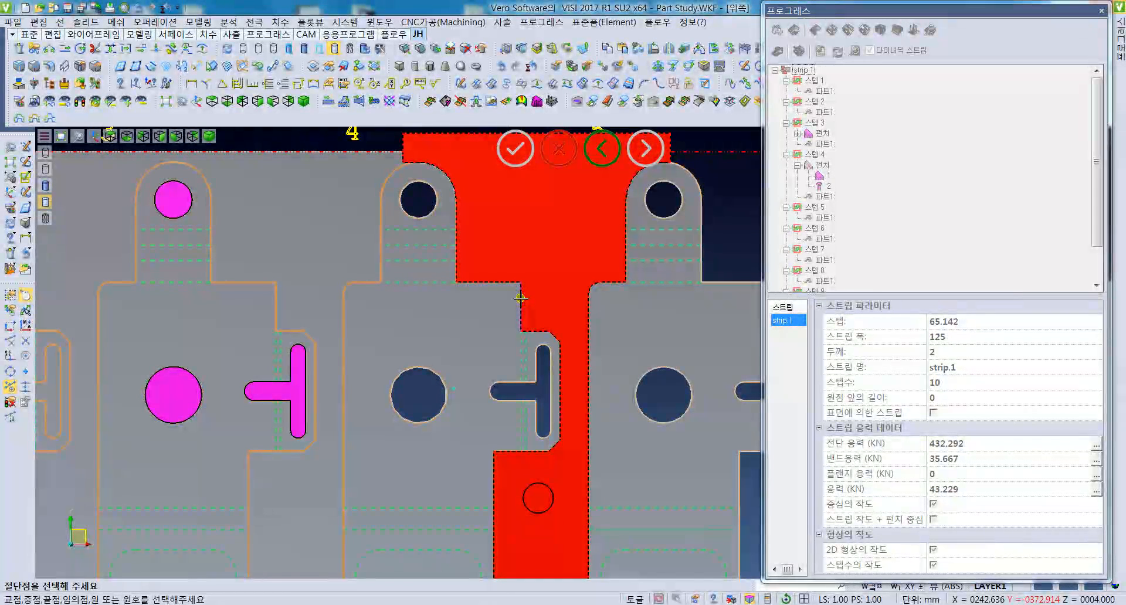
click(520, 298)
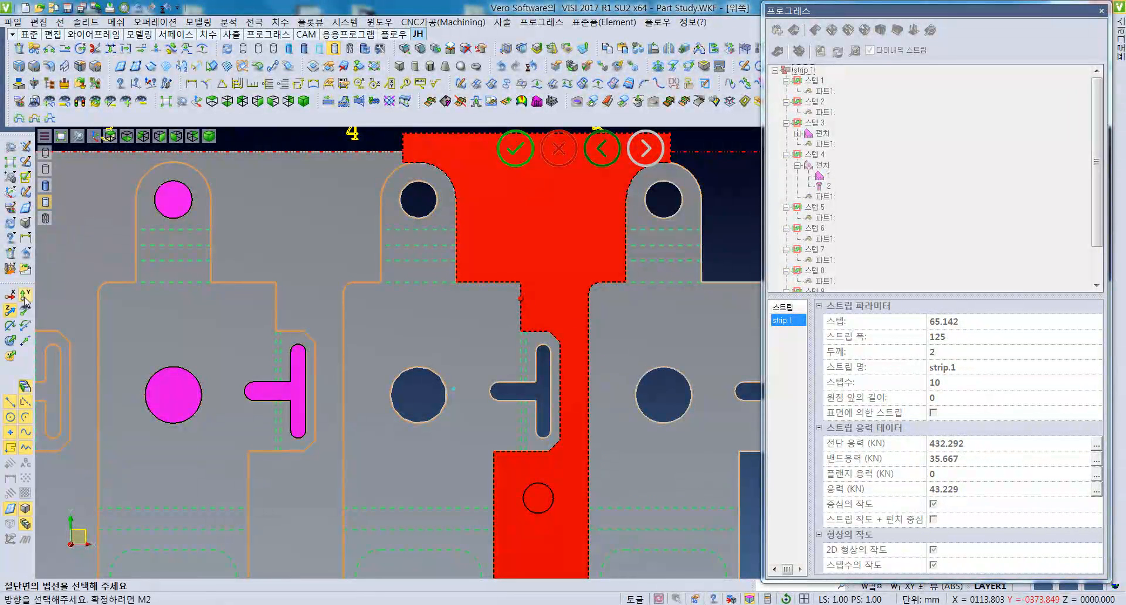
middle_drag(554, 335, 503, 331)
right_click(604, 301)
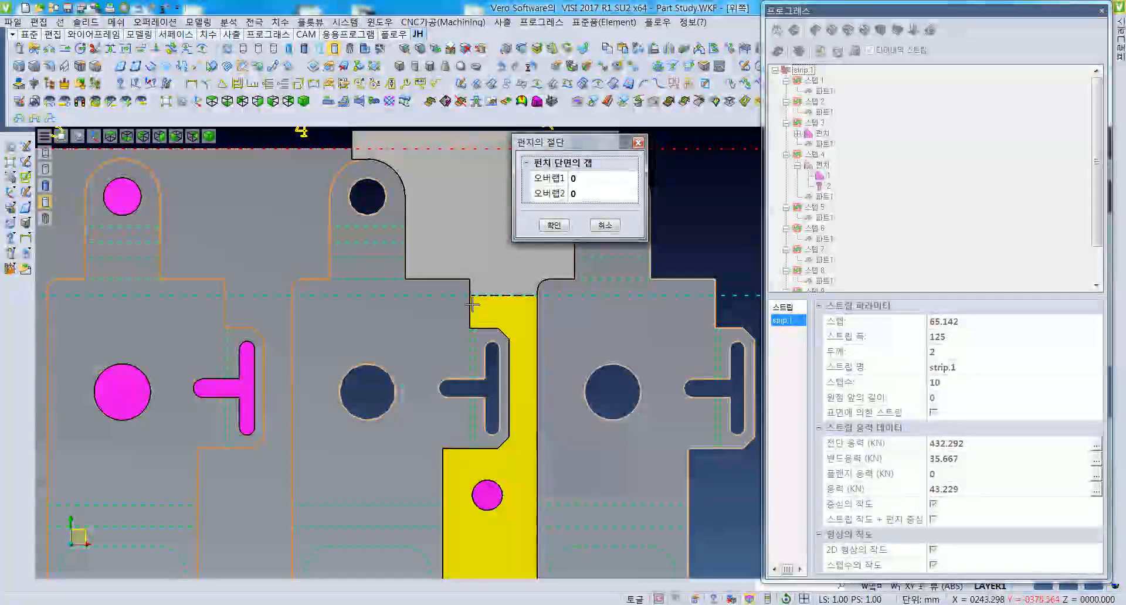
click(561, 228)
Step: Split the lower piece of the step 4 punch horizontally just above the pilot, with both overlaps at 0
middle_drag(520, 374, 531, 292)
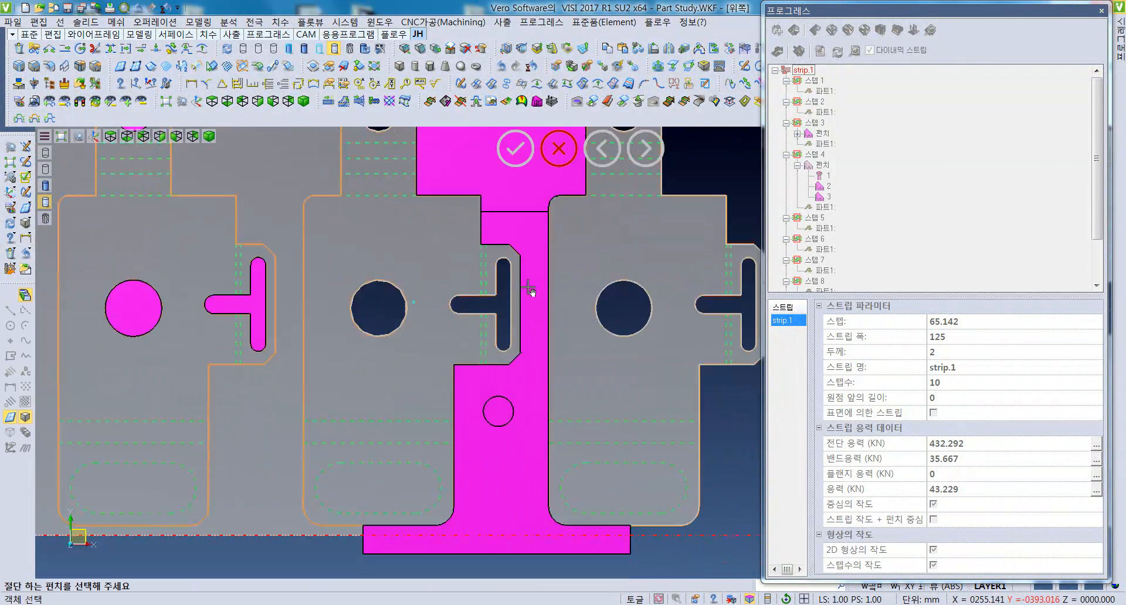
click(519, 381)
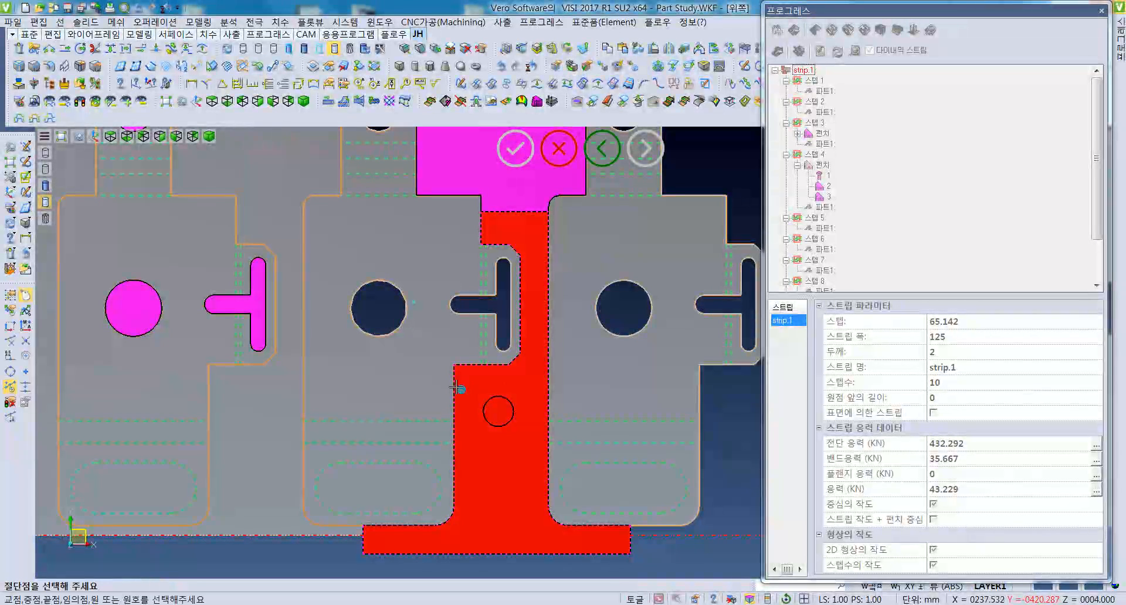
click(454, 385)
right_click(613, 397)
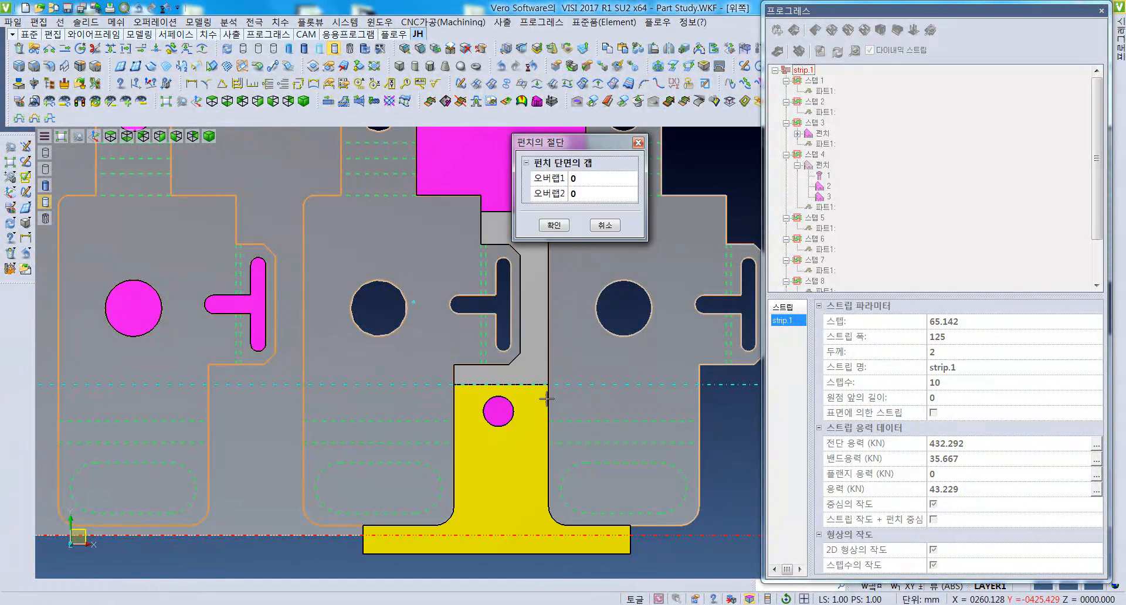
click(558, 225)
Step: Split the lowest piece of the step 4 punch horizontally just below the pilot, with both overlaps at 0
middle_drag(575, 410, 591, 332)
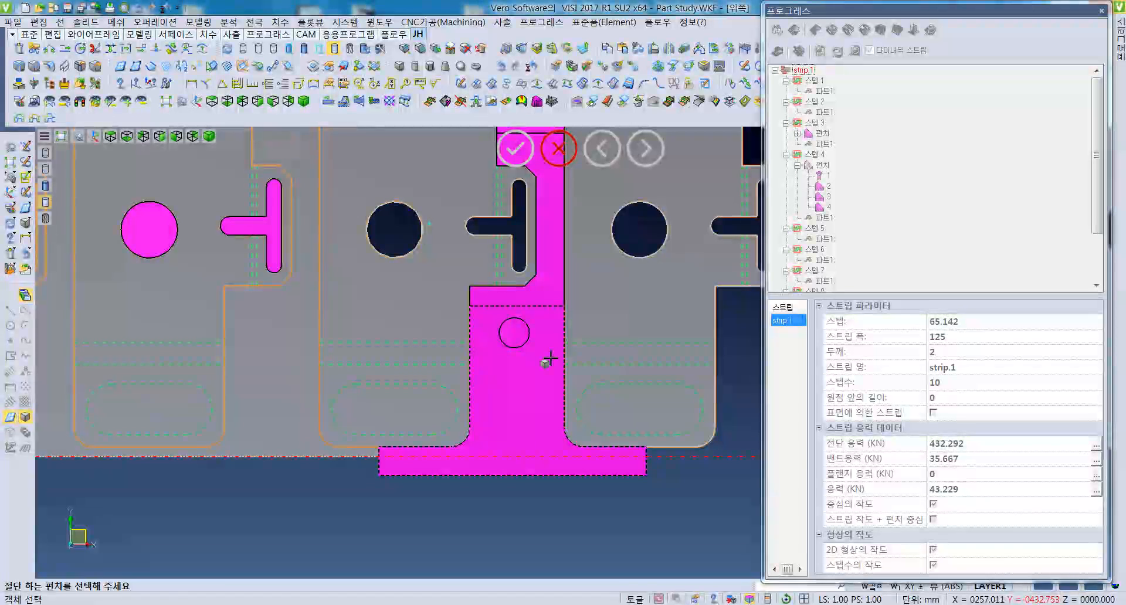
click(481, 360)
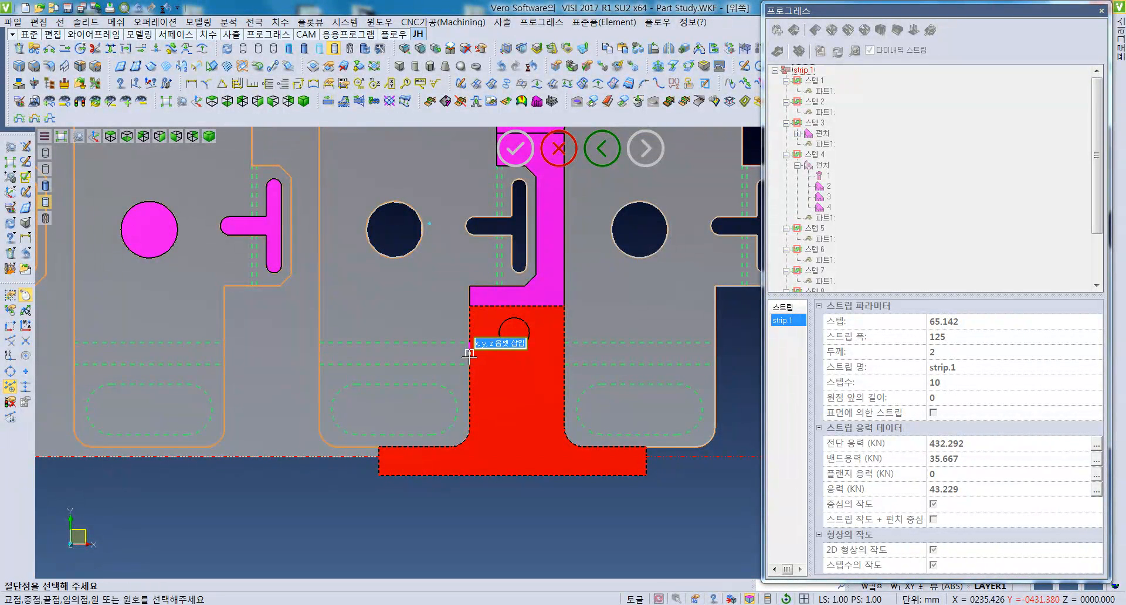
scroll(470, 355, up, 3)
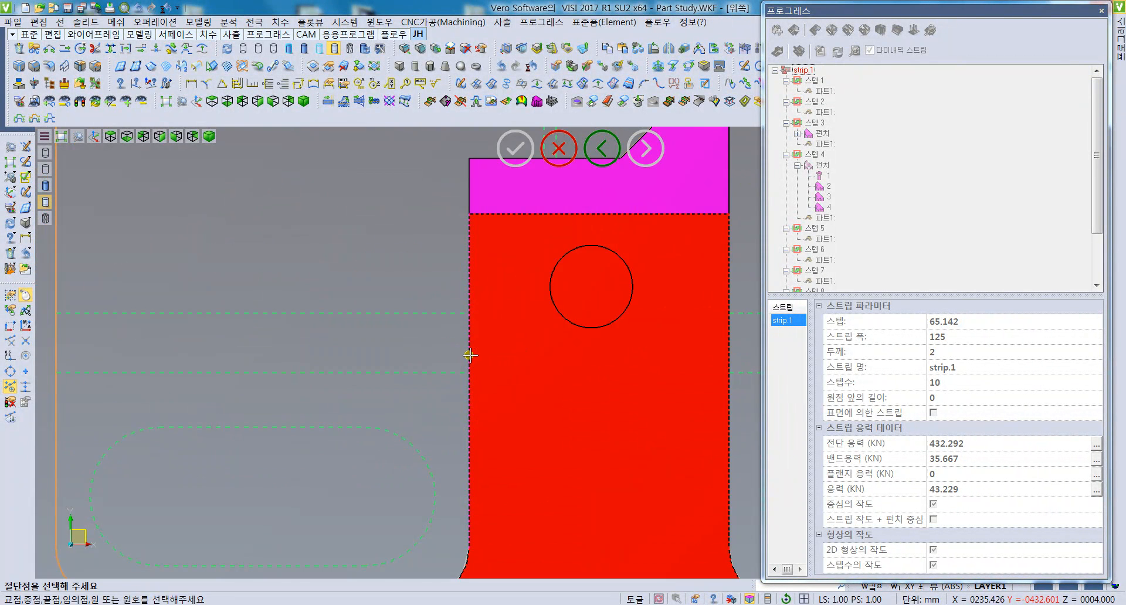
click(469, 355)
scroll(577, 363, down, 3)
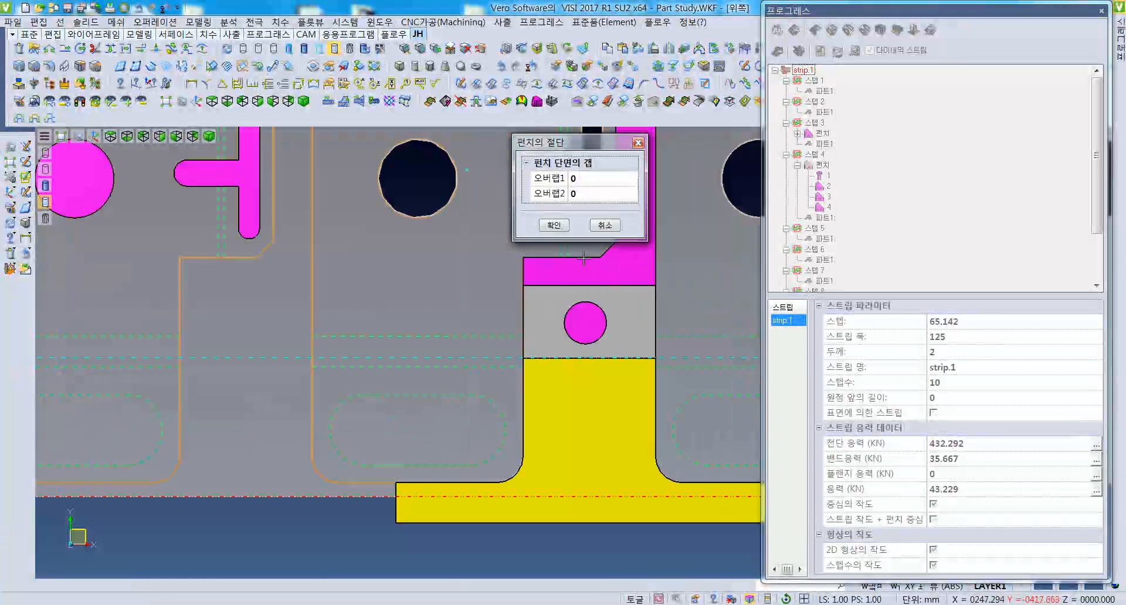
click(561, 224)
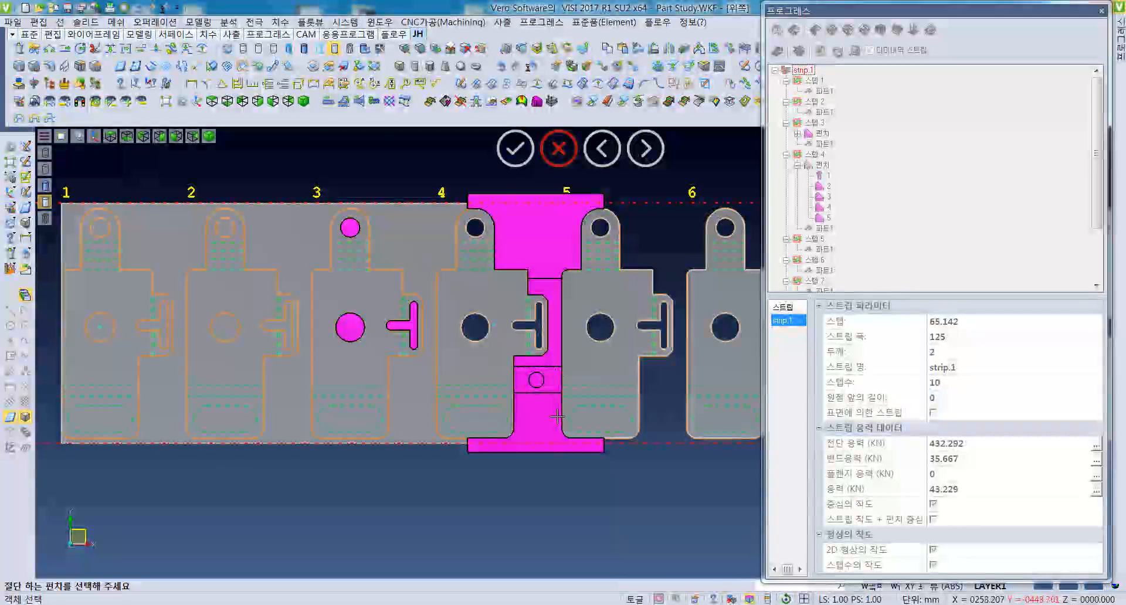
Step: Try moving the whole step 4 punch group to step 1, and undo the move
middle_drag(610, 347, 646, 340)
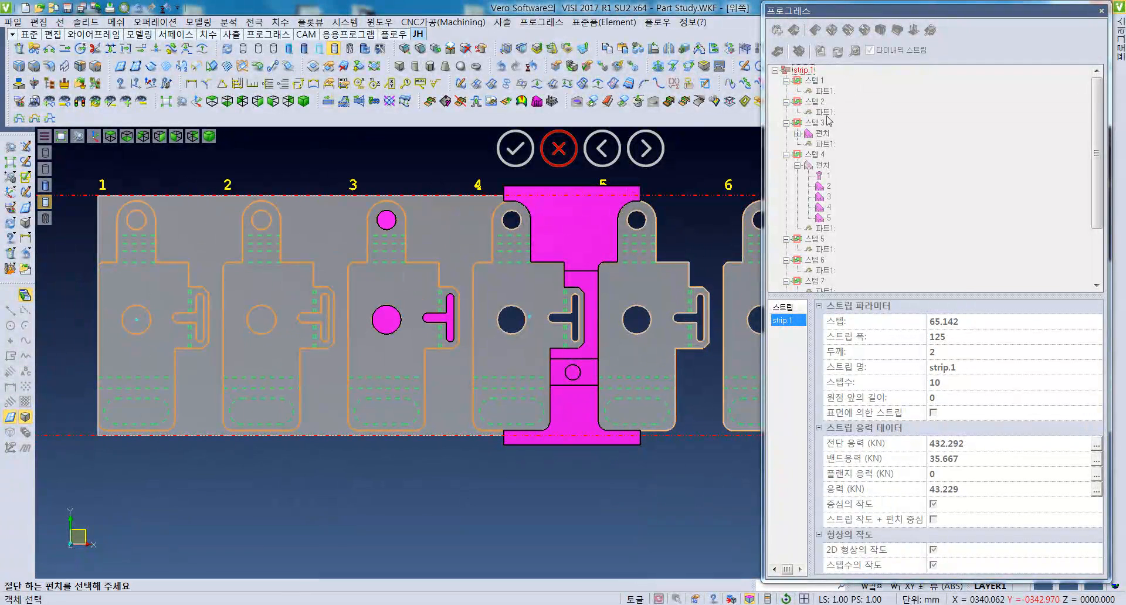
click(823, 165)
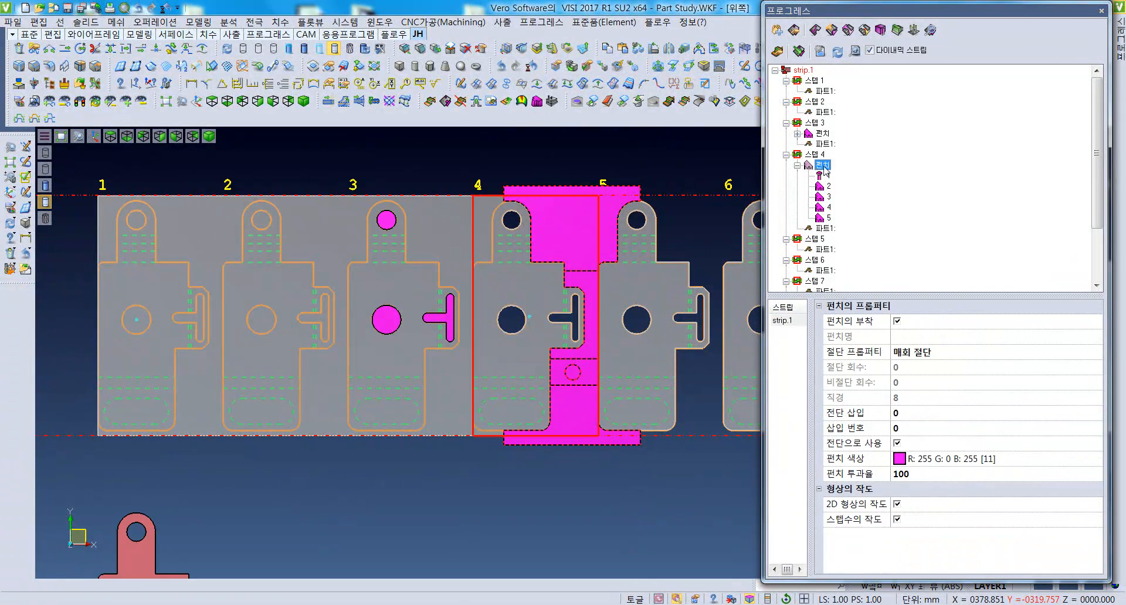
middle_drag(611, 310, 595, 334)
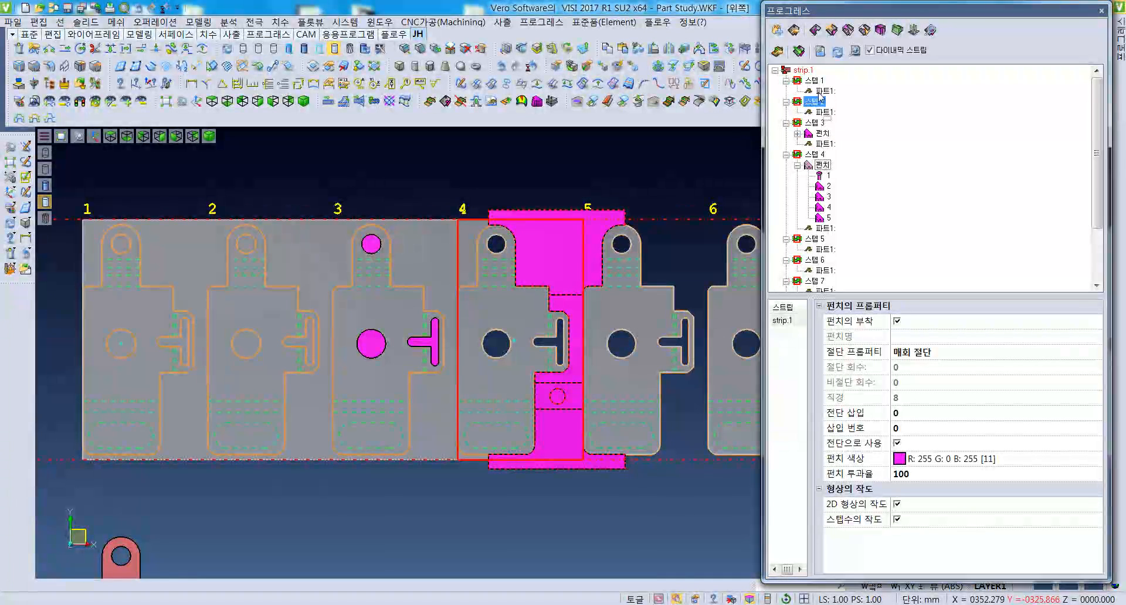
drag(818, 79, 817, 80)
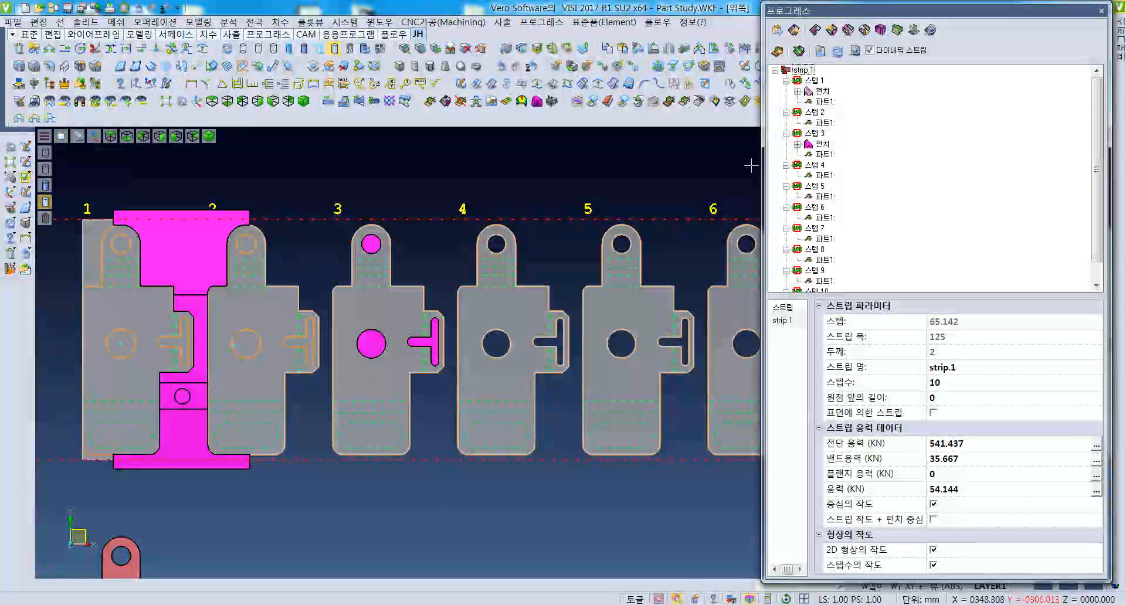
key(ctrl+z)
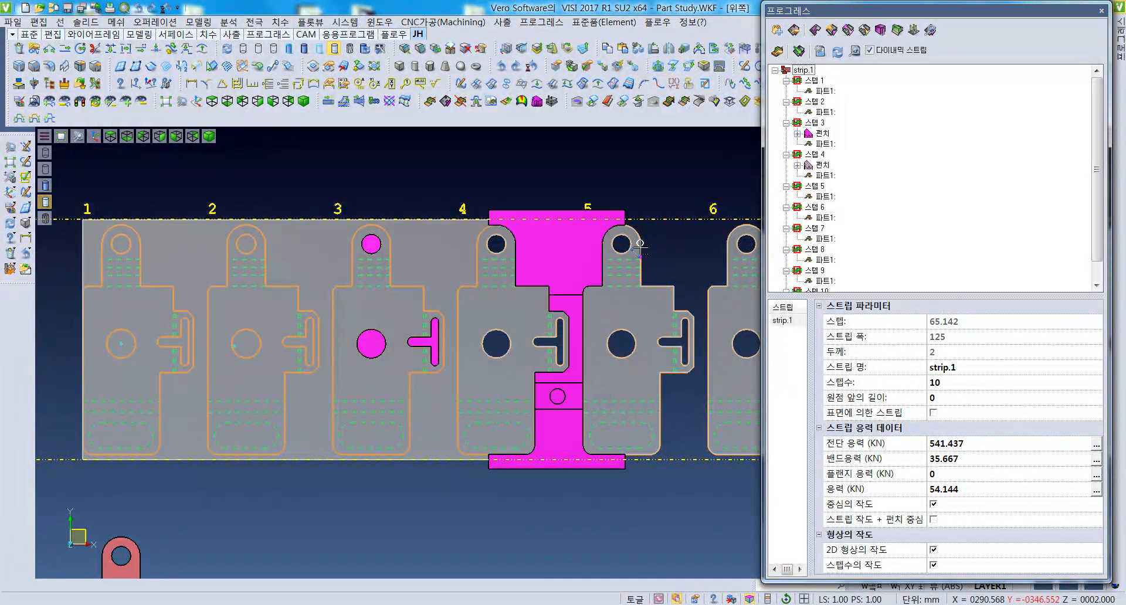
Step: Move only the pilot from step 4 to step 1 and inspect the strip in opaque shaded display
double_click(823, 165)
click(828, 175)
drag(828, 176, 817, 81)
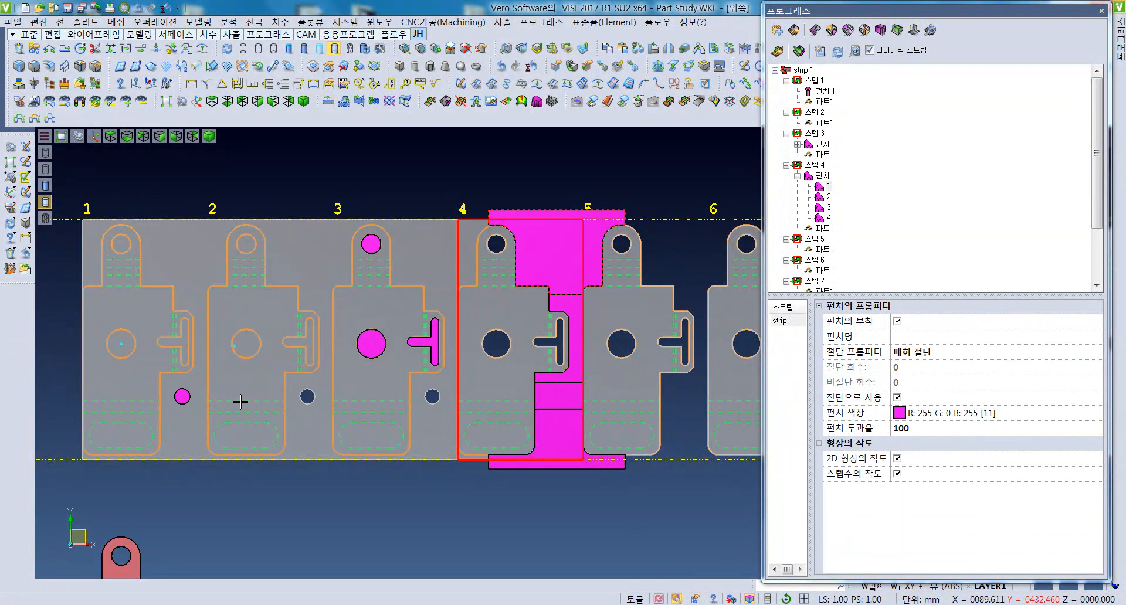
middle_drag(288, 394, 283, 373)
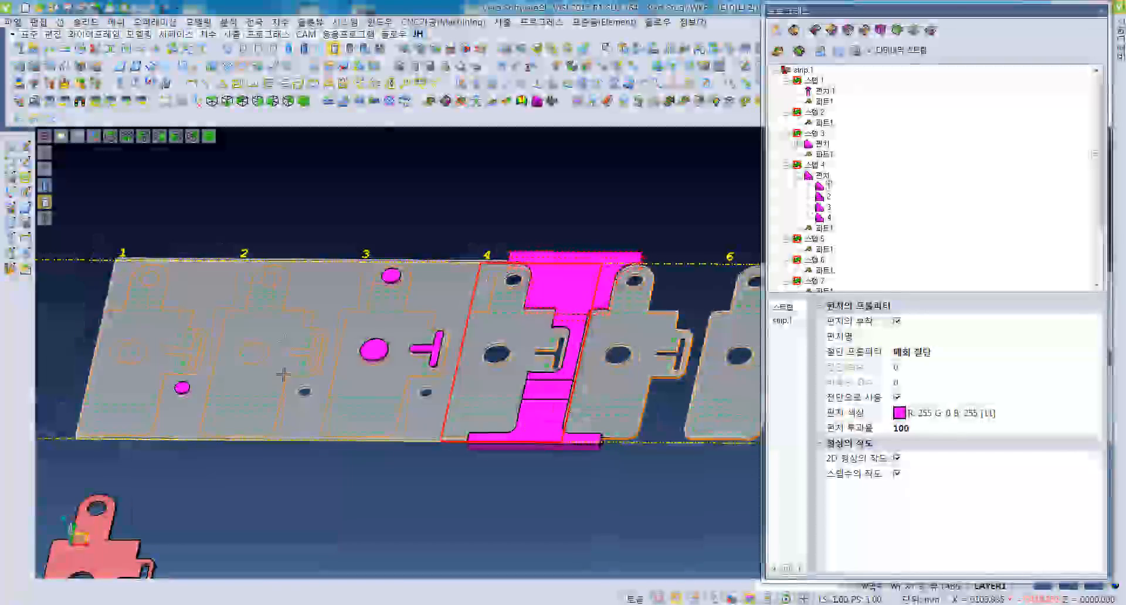
mouse_move(413, 399)
middle_down()
mouse_move(423, 406)
mouse_move(452, 382)
mouse_move(576, 399)
middle_up()
click(46, 186)
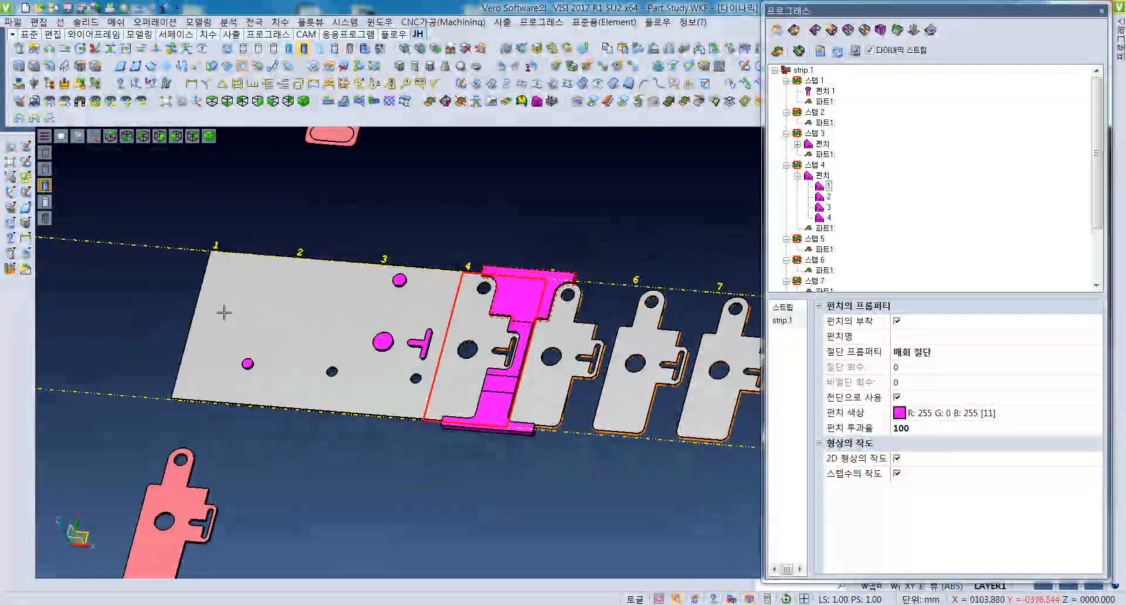
middle_drag(383, 381, 393, 377)
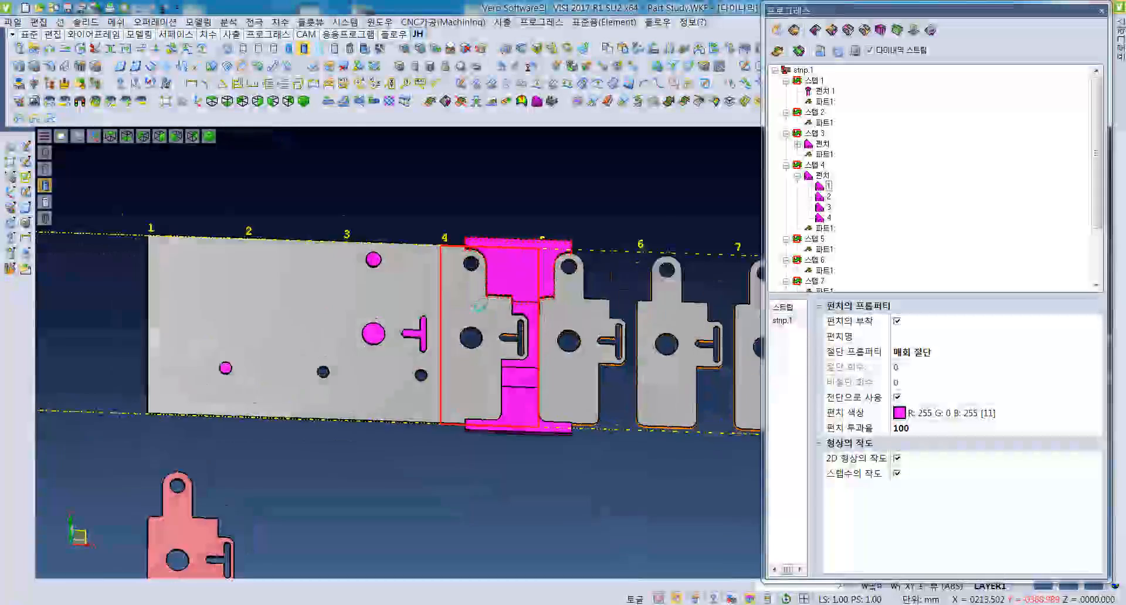
middle_drag(600, 357, 491, 350)
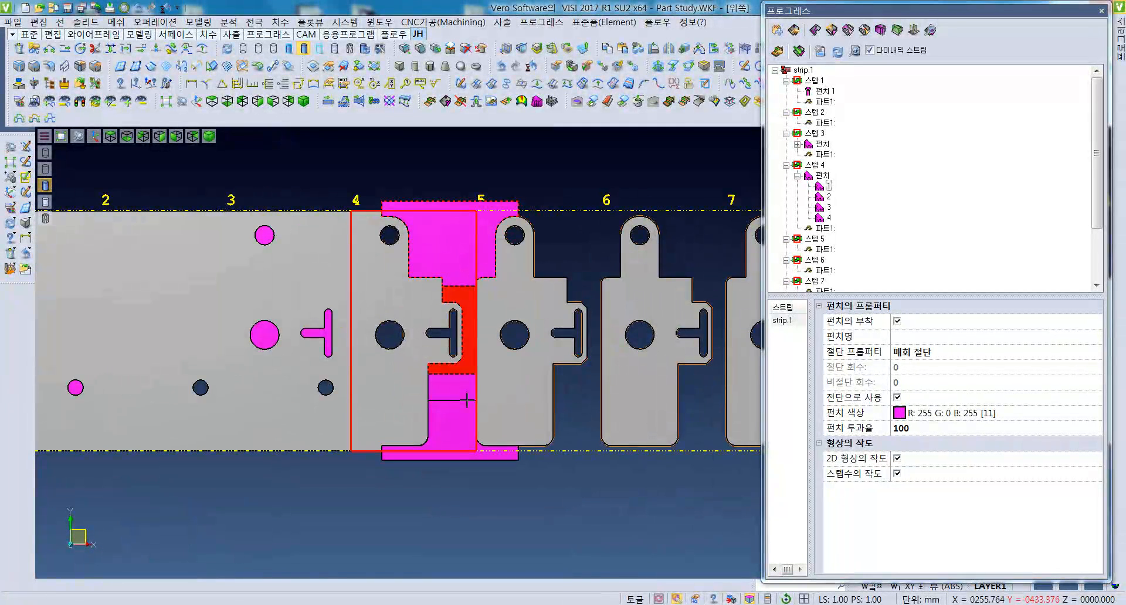
Step: Move the short punch piece surrounding the pilot hole from step 4 to step 9
middle_drag(598, 368, 553, 370)
middle_drag(459, 397, 410, 379)
click(829, 218)
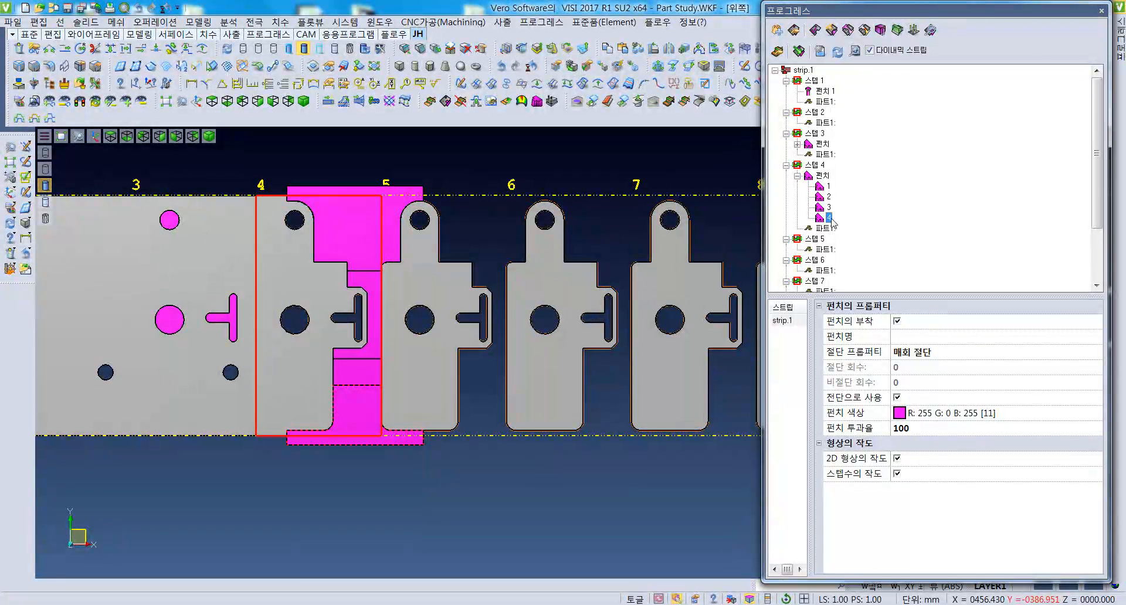
scroll(925, 235, down, 3)
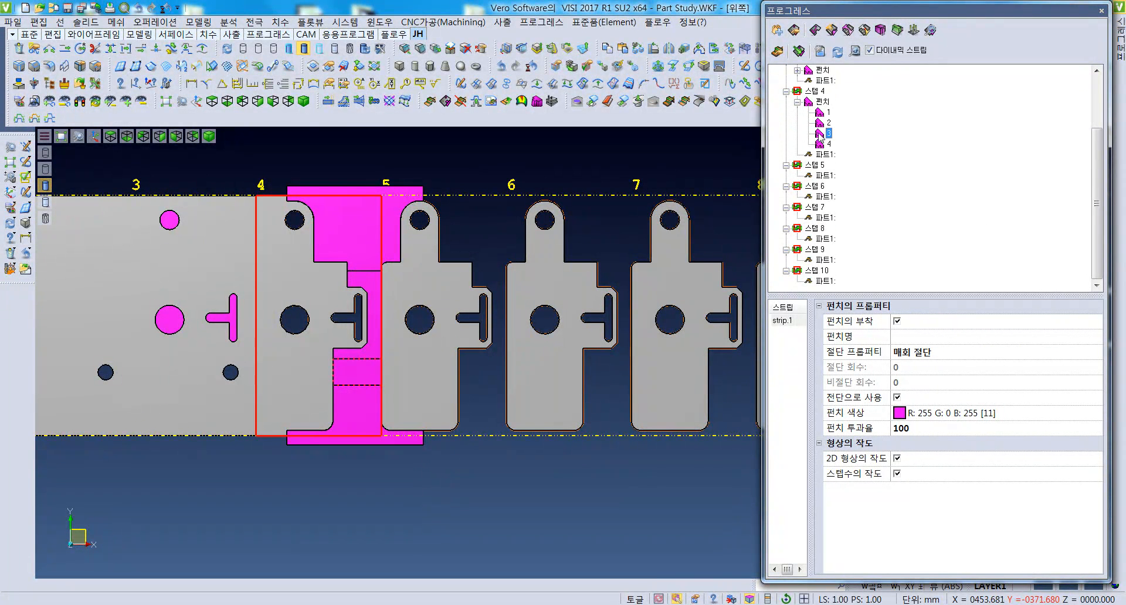
drag(832, 241, 829, 252)
Step: Examine the connecting bridges between the blanks and the remaining step 4 punch pieces along the strip
middle_drag(588, 373, 613, 356)
scroll(416, 348, down, 3)
scroll(594, 353, up, 3)
scroll(453, 348, down, 1)
middle_drag(403, 357, 573, 365)
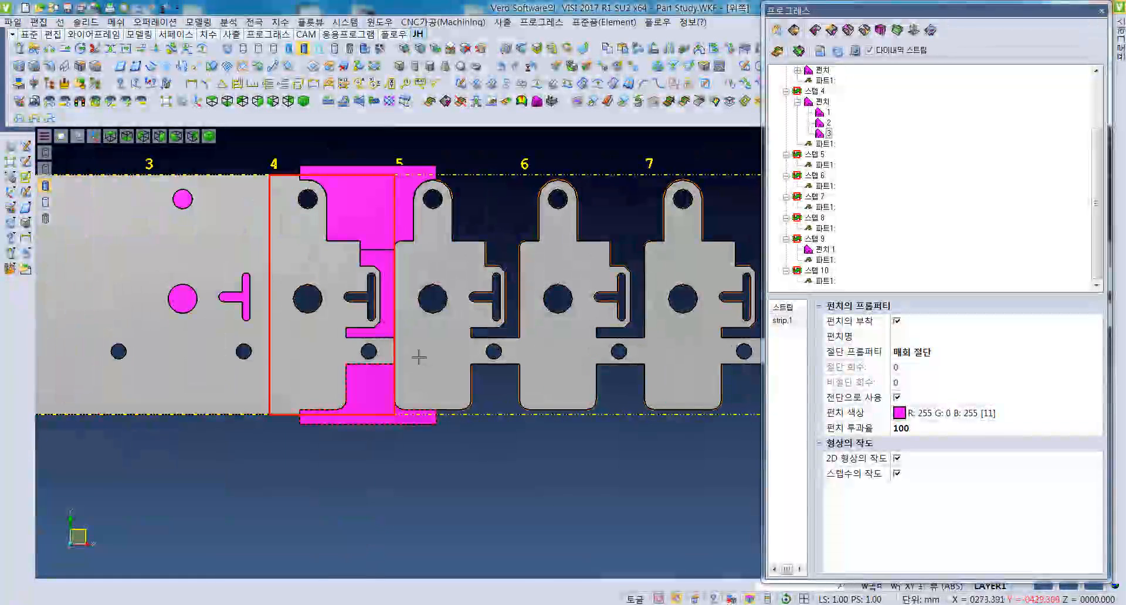
middle_drag(341, 318, 404, 318)
scroll(382, 264, down, 1)
middle_drag(357, 273, 419, 283)
scroll(459, 208, up, 3)
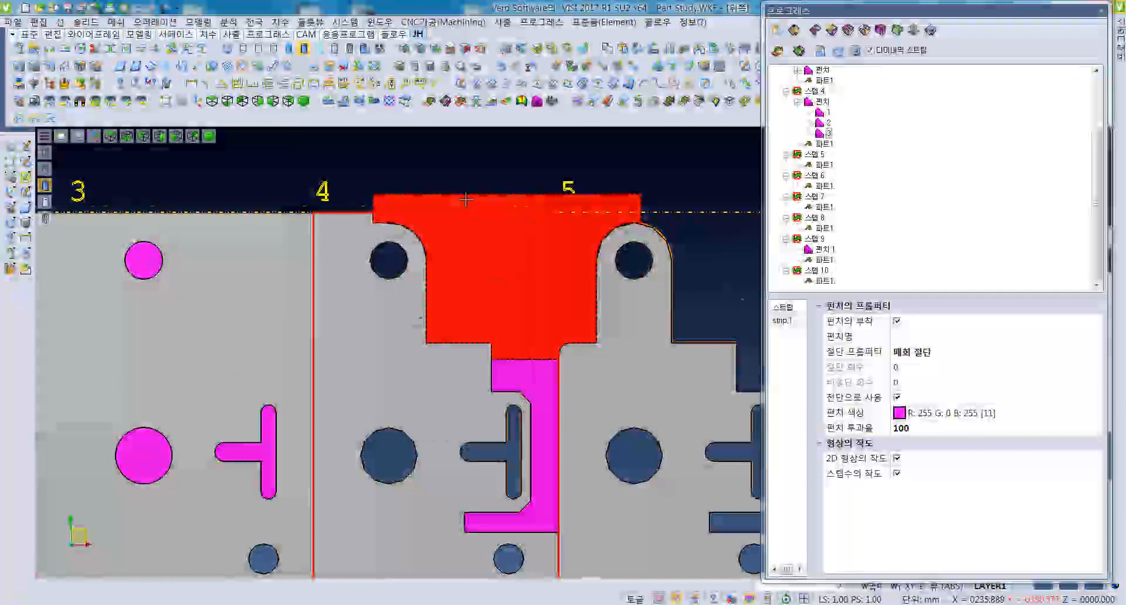
scroll(504, 247, down, 4)
scroll(511, 249, up, 3)
scroll(511, 249, down, 2)
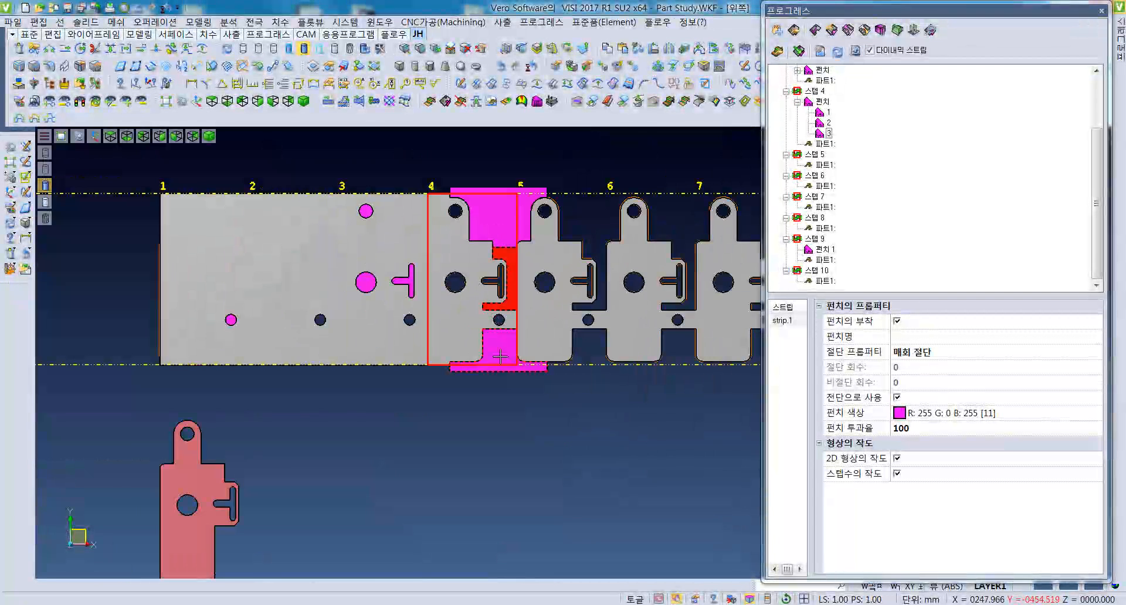
scroll(498, 320, up, 1)
scroll(501, 208, down, 1)
middle_drag(543, 306, 560, 309)
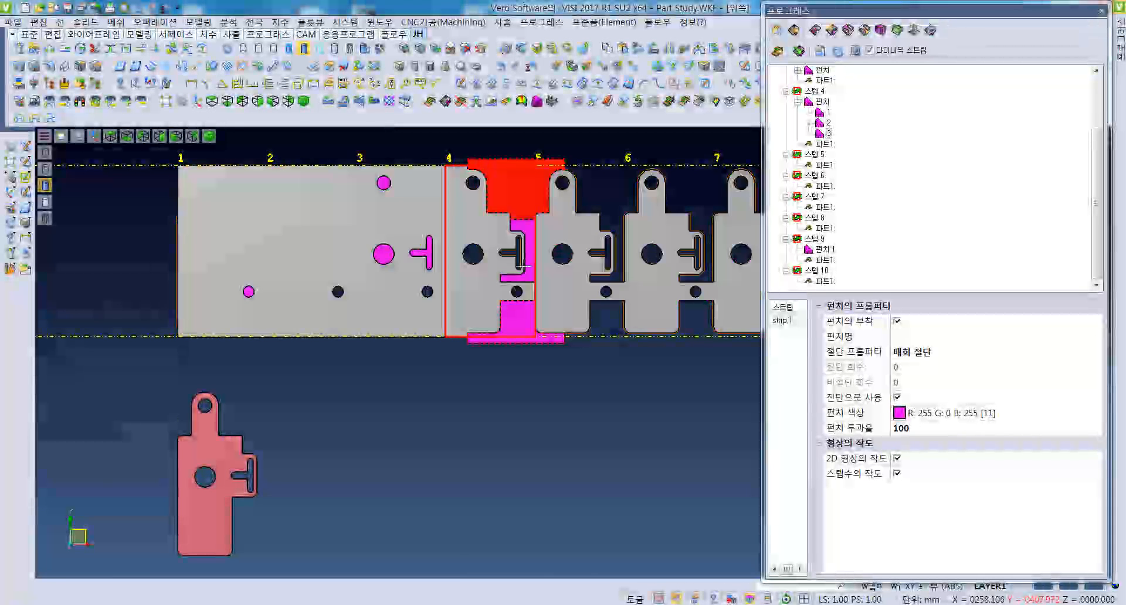
scroll(531, 224, up, 4)
middle_drag(539, 228, 535, 250)
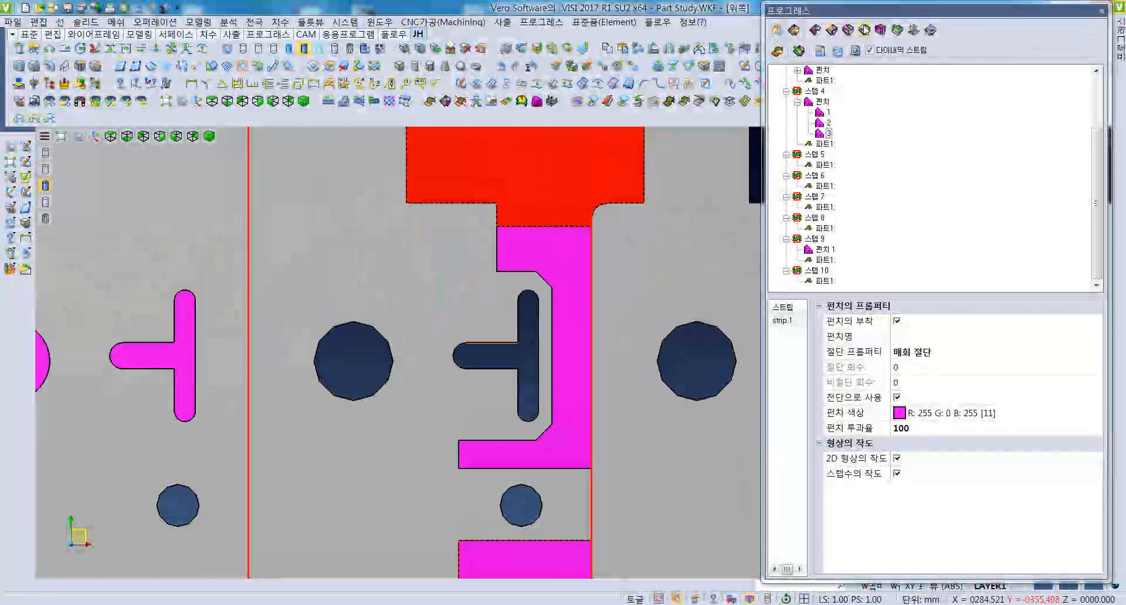
Step: Split the middle step 4 punch piece horizontally between its upper edge and the T-slot tab, leaving a narrow piece on top
click(865, 30)
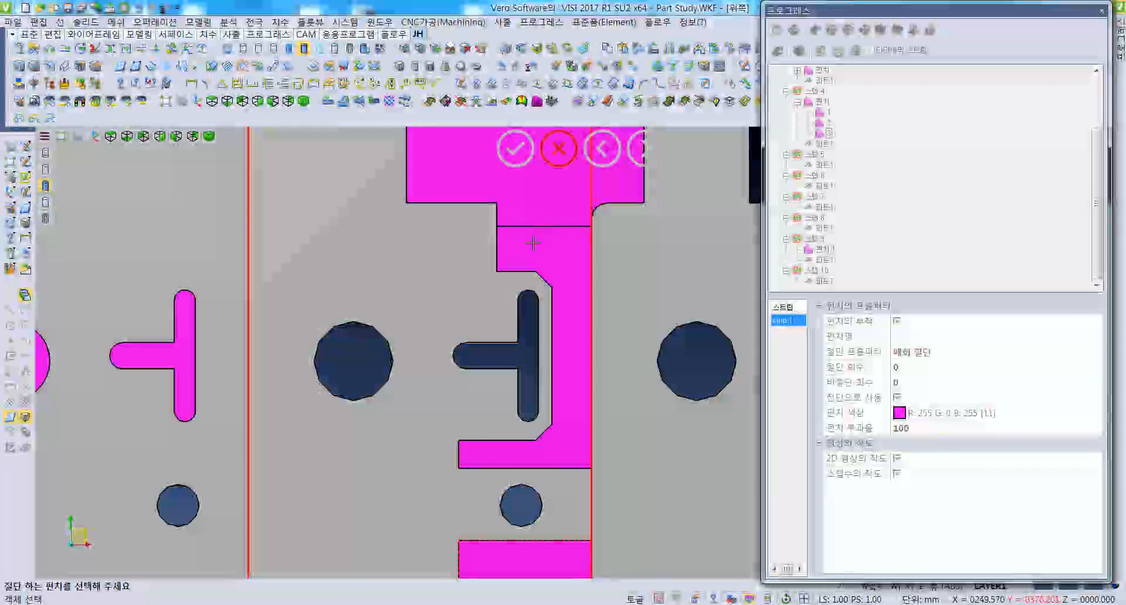
scroll(496, 250, up, 3)
click(494, 255)
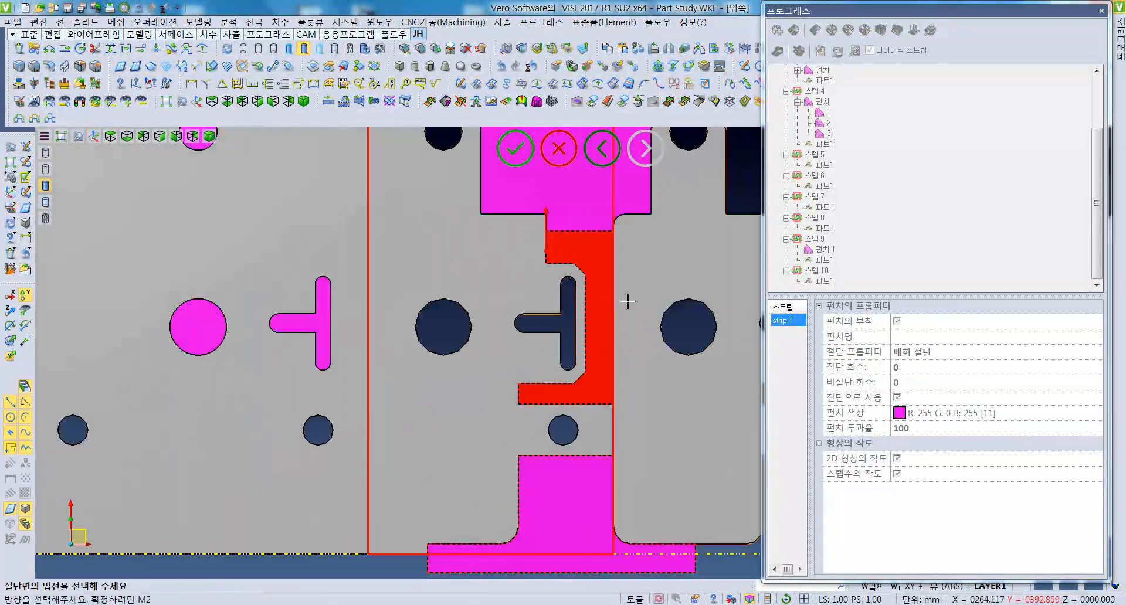
click(554, 226)
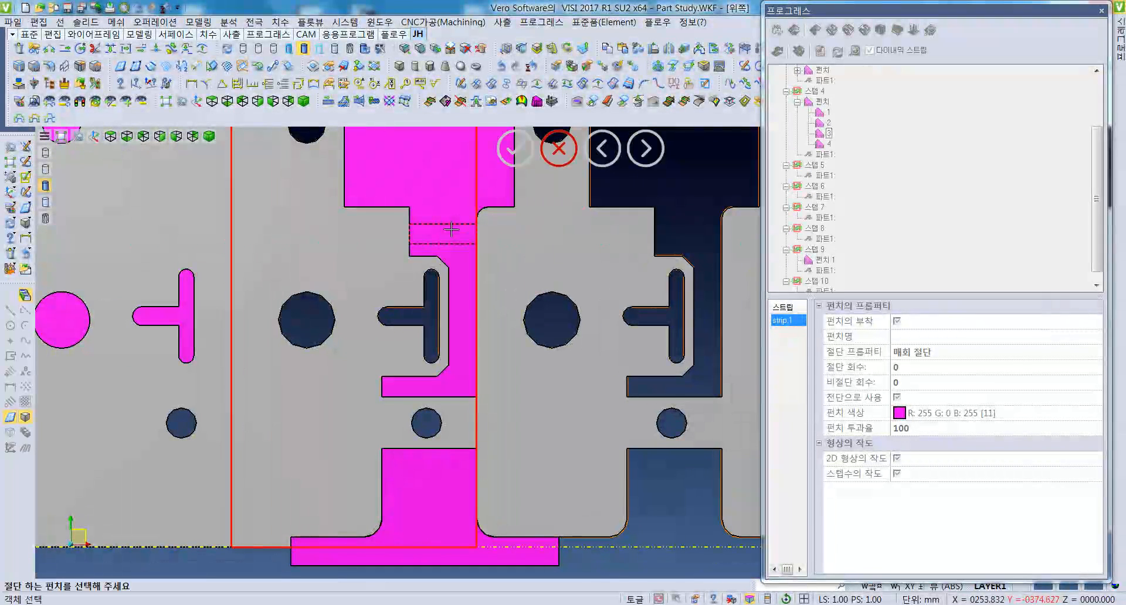
key(Escape)
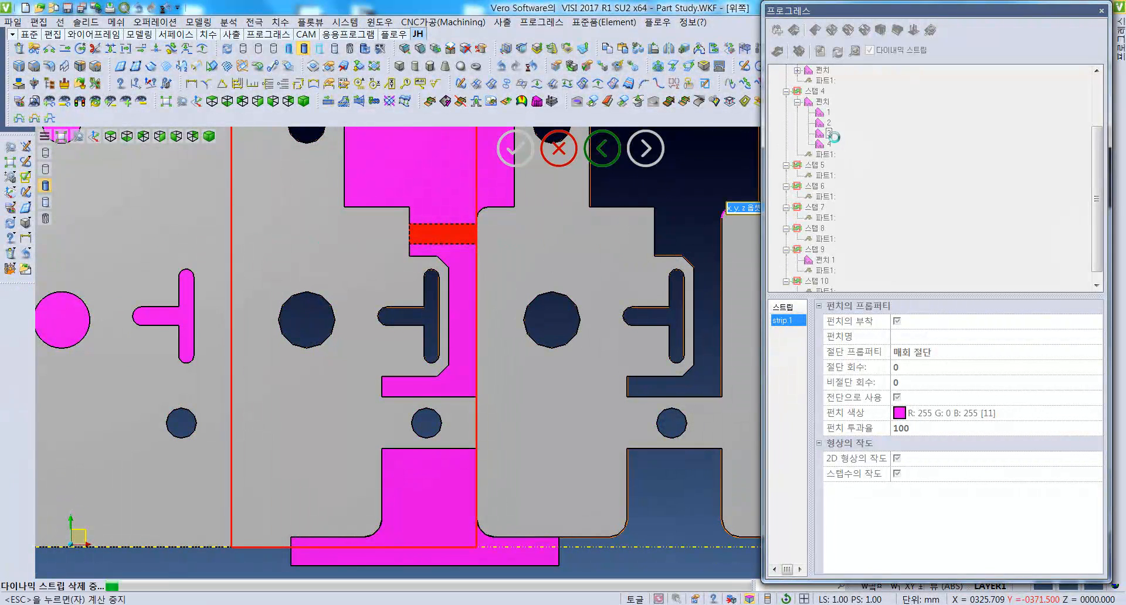
Step: Move the narrow punch piece above the T-slot tab from step 4 to step 9
scroll(496, 316, down, 3)
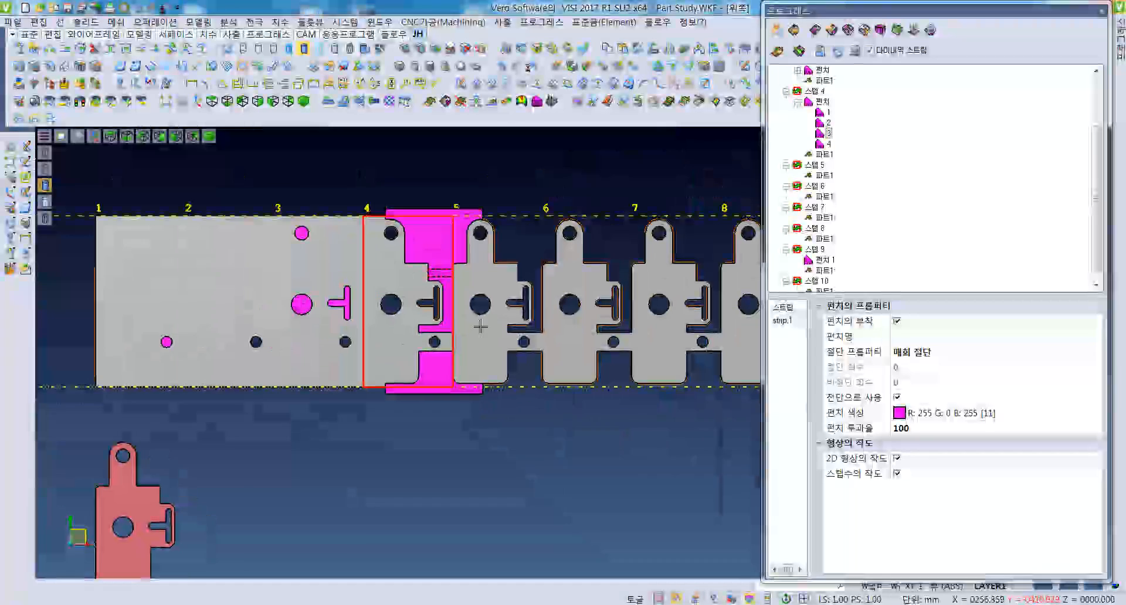
drag(829, 135, 842, 172)
drag(820, 253, 820, 253)
ctrl+scroll(644, 305, down, 5)
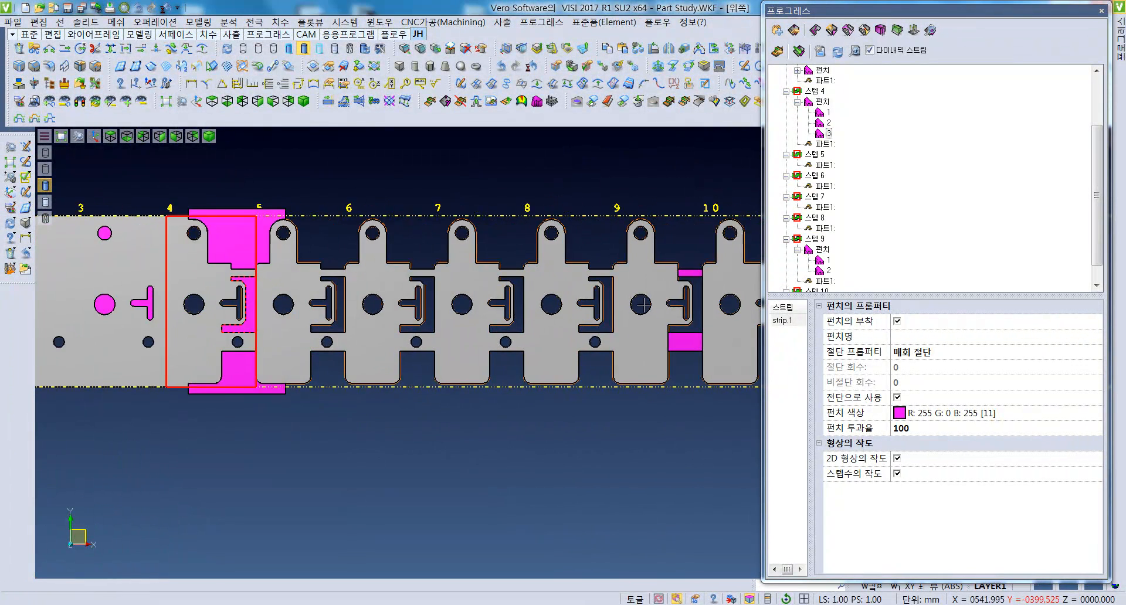
Step: Inspect the upper, middle and lower punch pieces remaining in step 4 by selecting each one
middle_drag(644, 305, 545, 298)
middle_drag(165, 295, 575, 247)
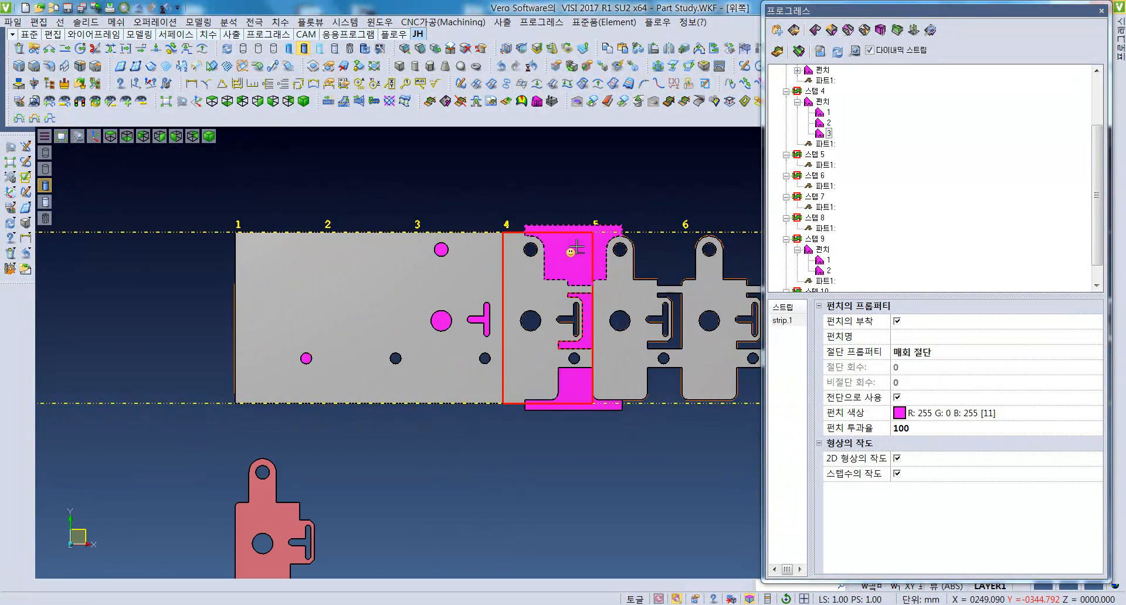
click(577, 249)
click(585, 342)
click(578, 388)
middle_drag(619, 438, 507, 428)
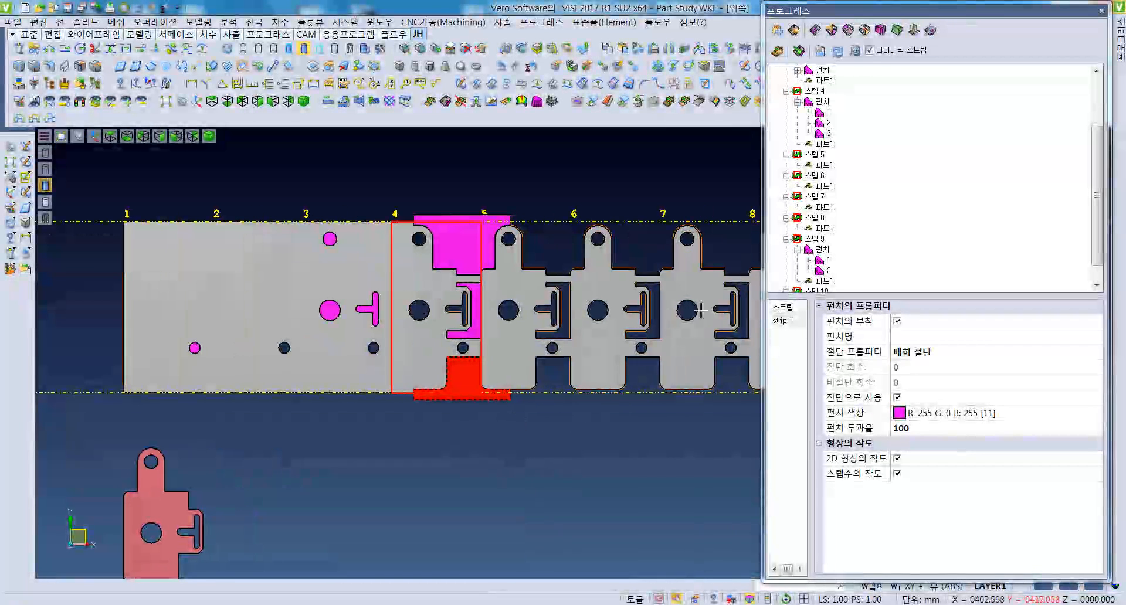
Step: Start the strip generation and roll the strip back one station at a time from step 10 to step 1
click(799, 52)
middle_drag(621, 303, 543, 328)
scroll(587, 316, down, 2)
scroll(567, 328, down, 2)
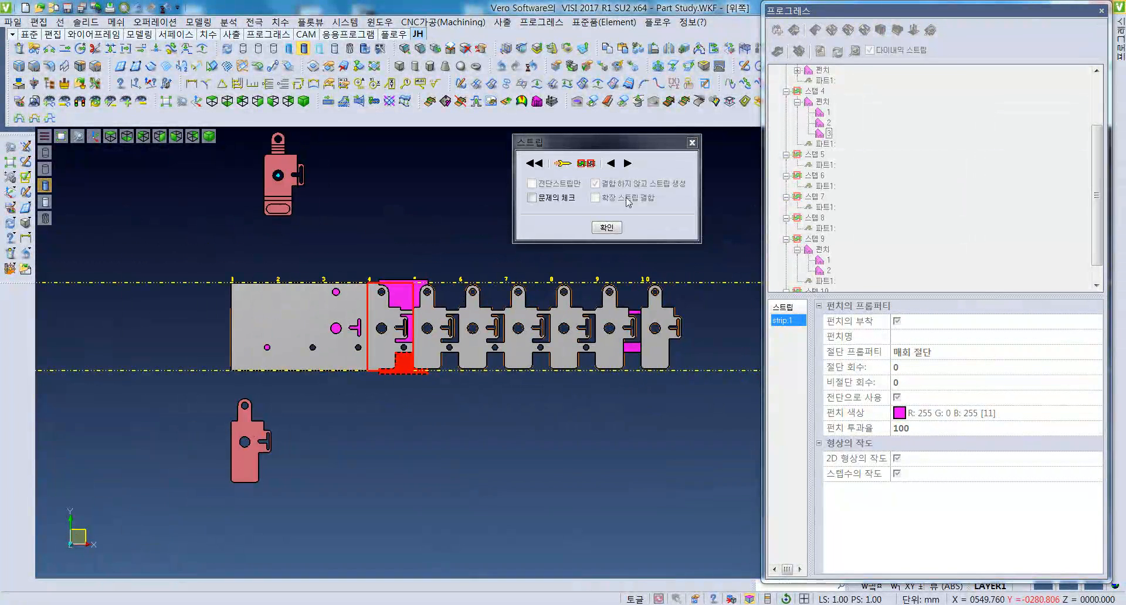
click(615, 166)
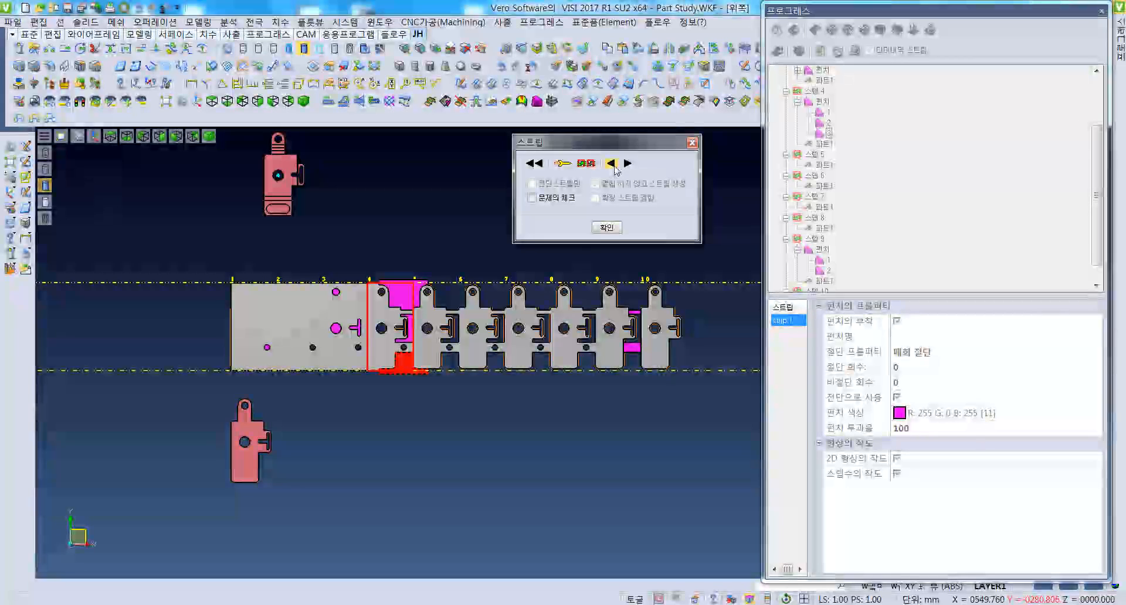
click(615, 166)
click(614, 167)
click(614, 166)
click(614, 166)
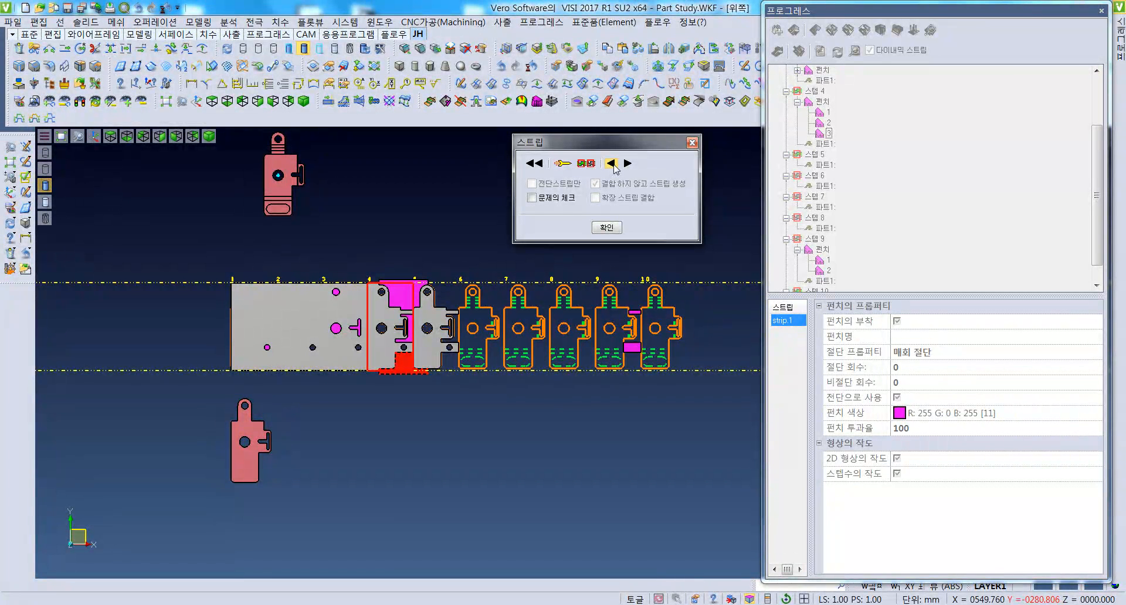
click(614, 167)
click(614, 167)
click(614, 166)
click(614, 167)
click(614, 167)
Step: Advance the strip one station at a time through step 10, checking the punched shape at each station
click(629, 164)
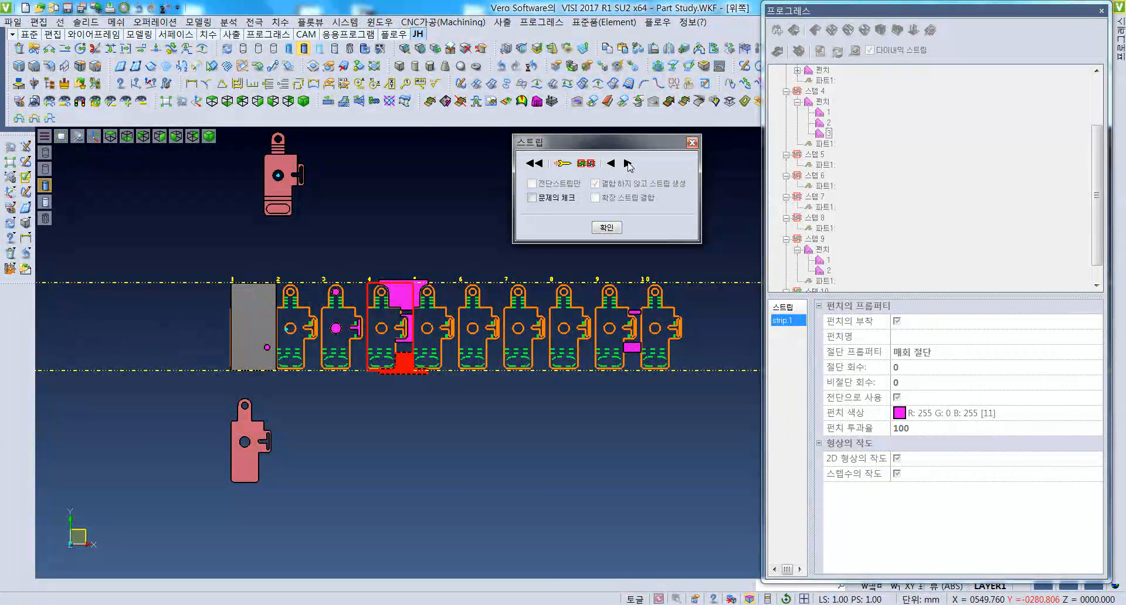
click(629, 165)
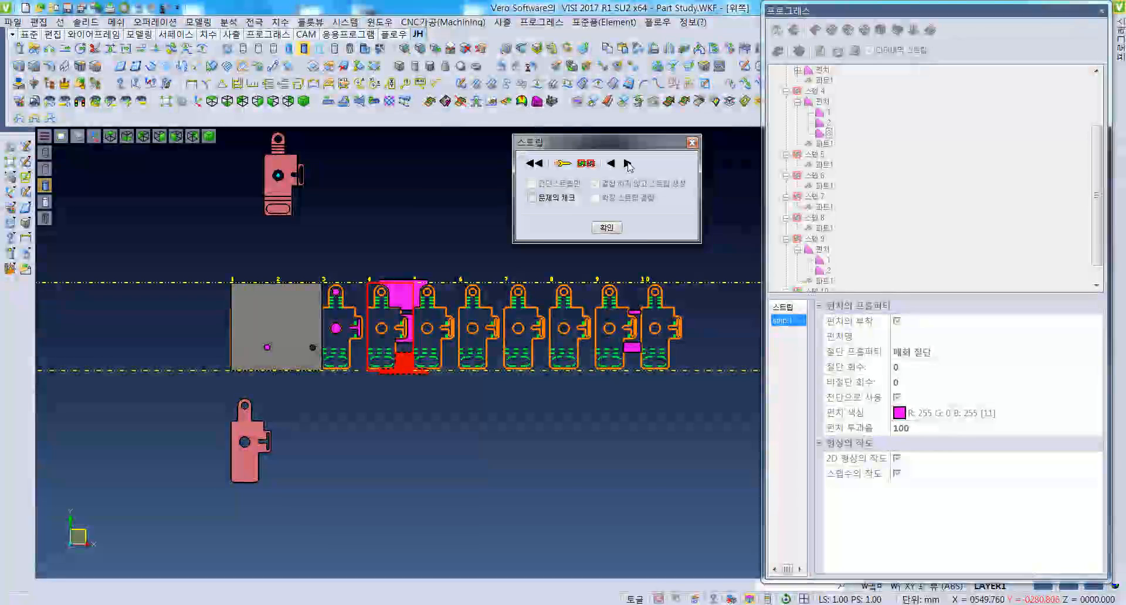
click(629, 165)
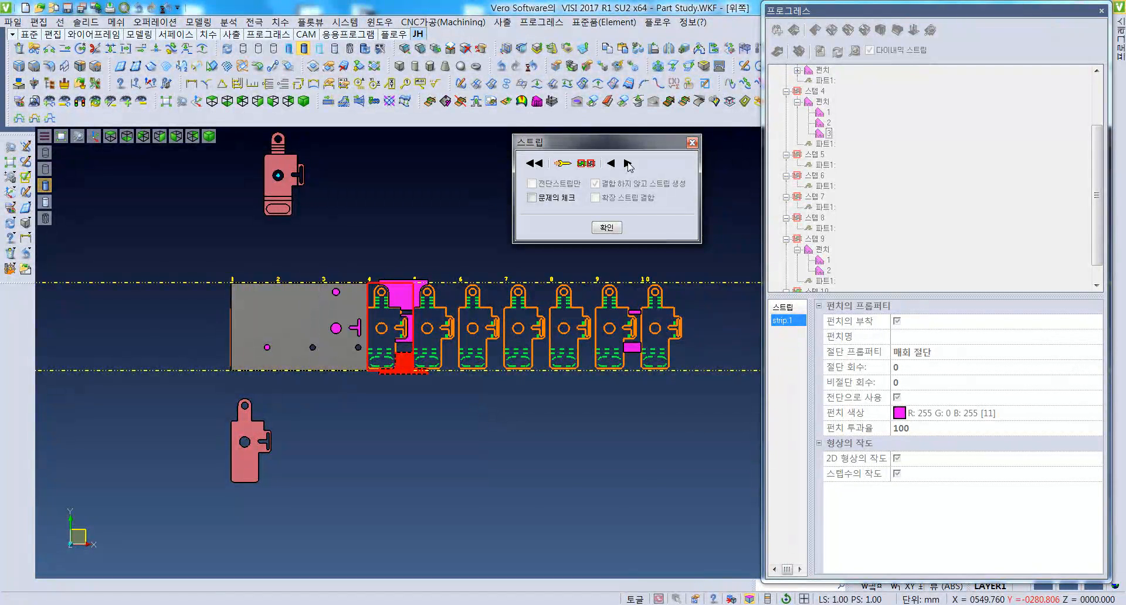
scroll(334, 351, up, 2)
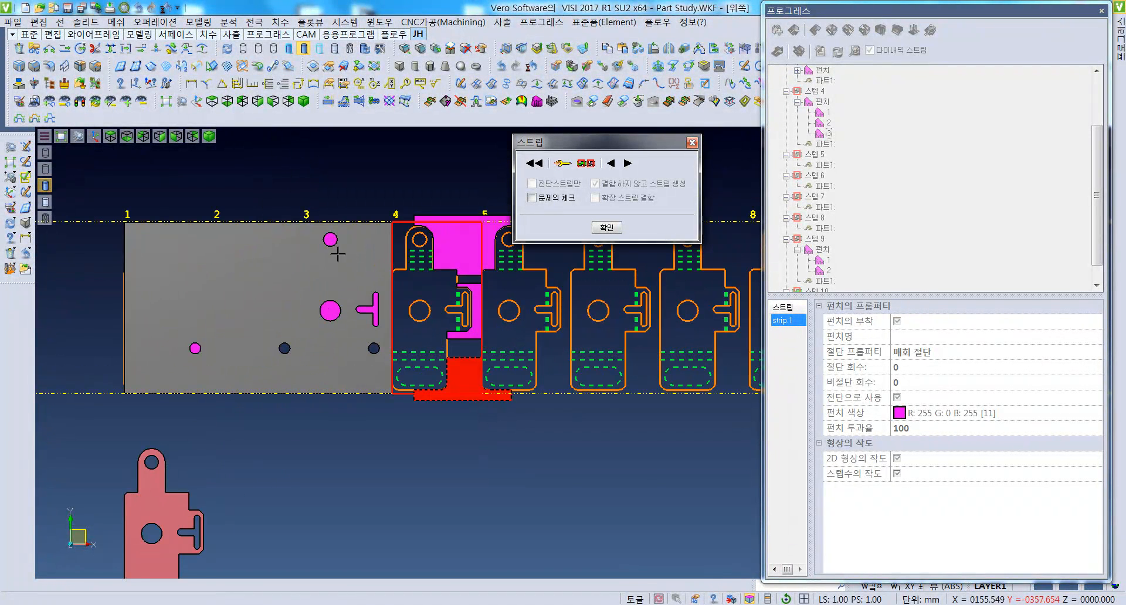
click(628, 165)
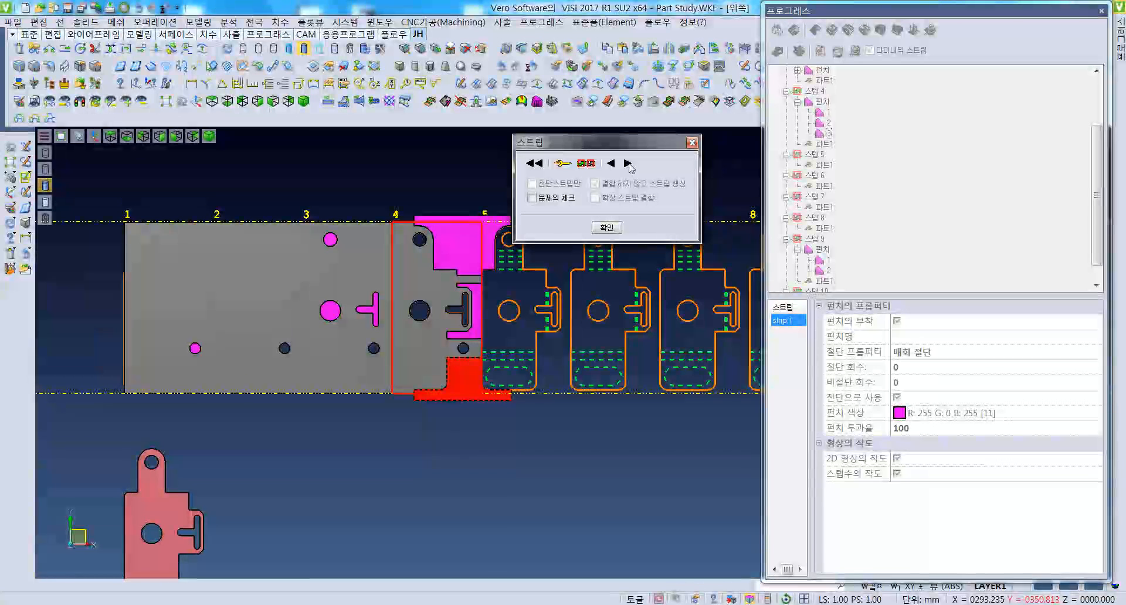
click(628, 164)
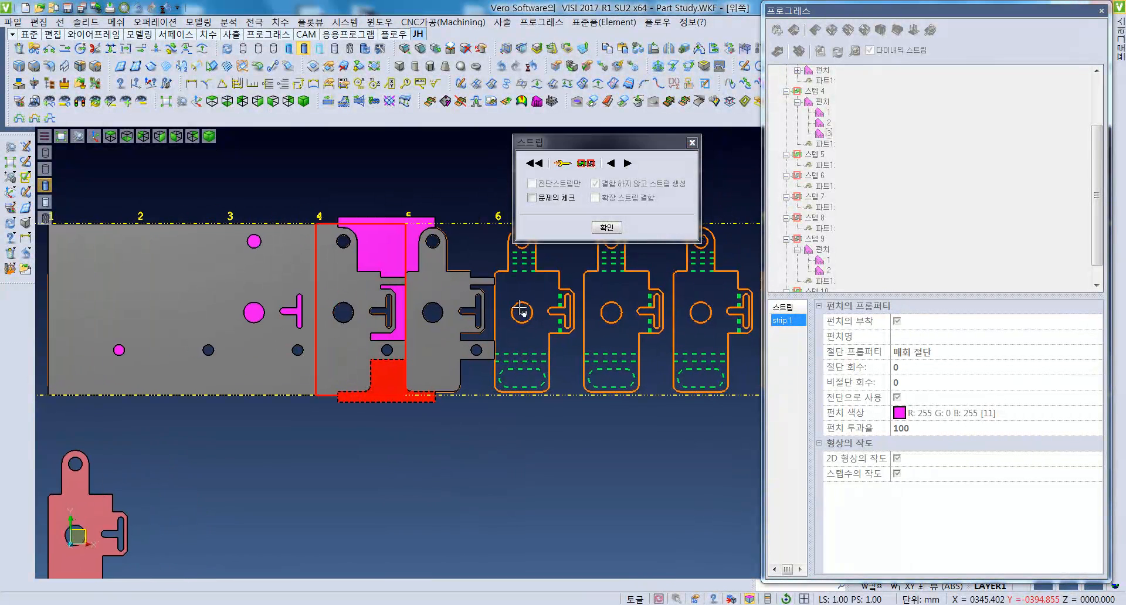
click(628, 165)
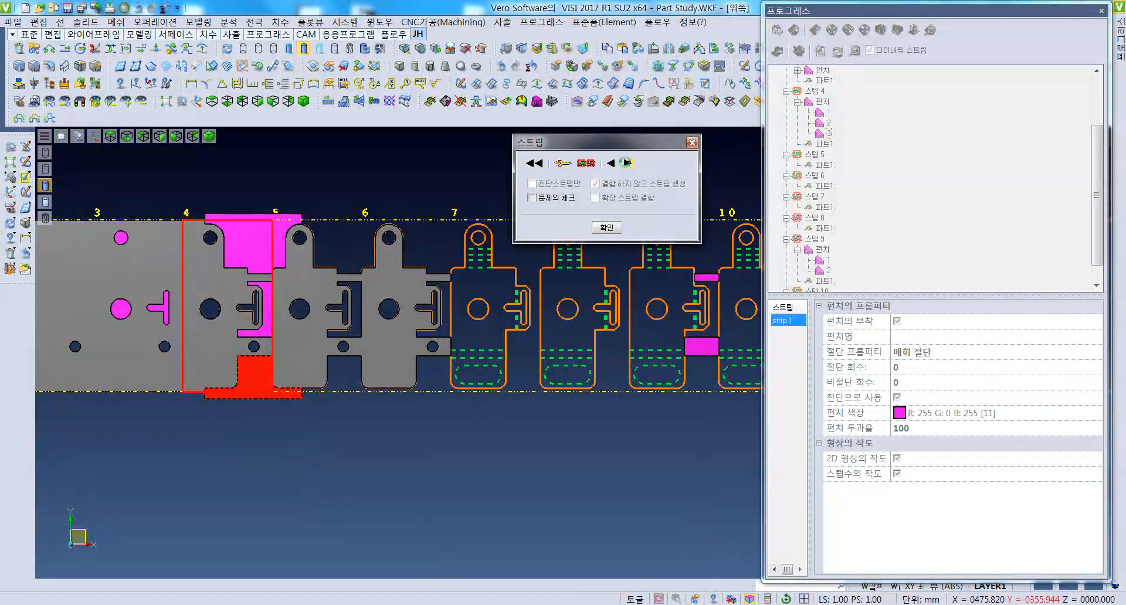
click(628, 164)
click(628, 164)
click(628, 164)
click(628, 164)
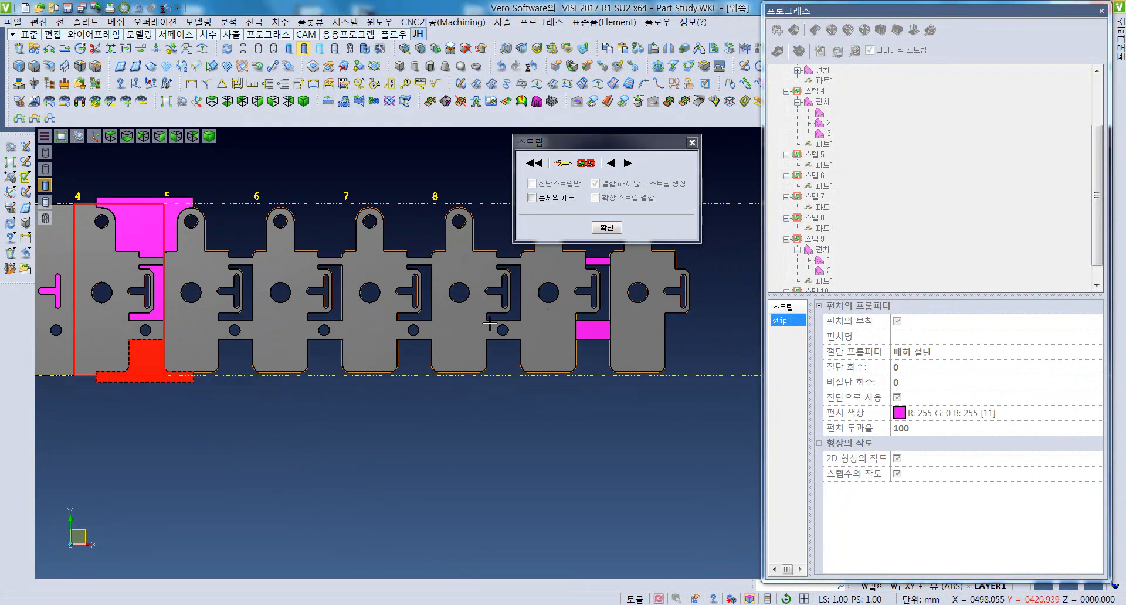
Step: Reset the strip and regenerate it in full, with the problem check enabled
click(540, 164)
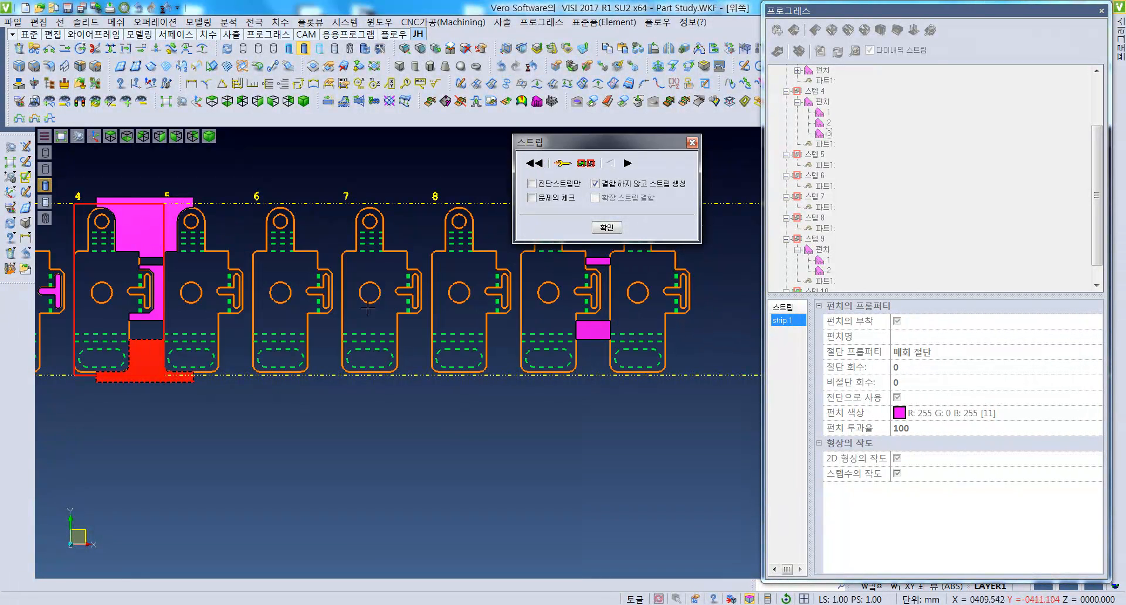
click(562, 164)
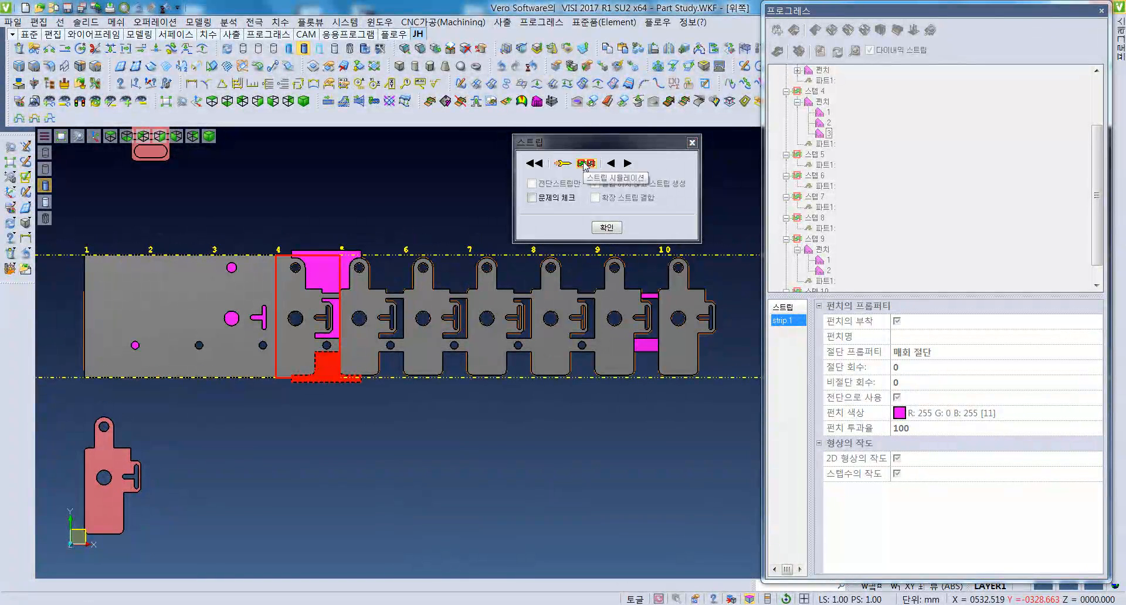
click(612, 164)
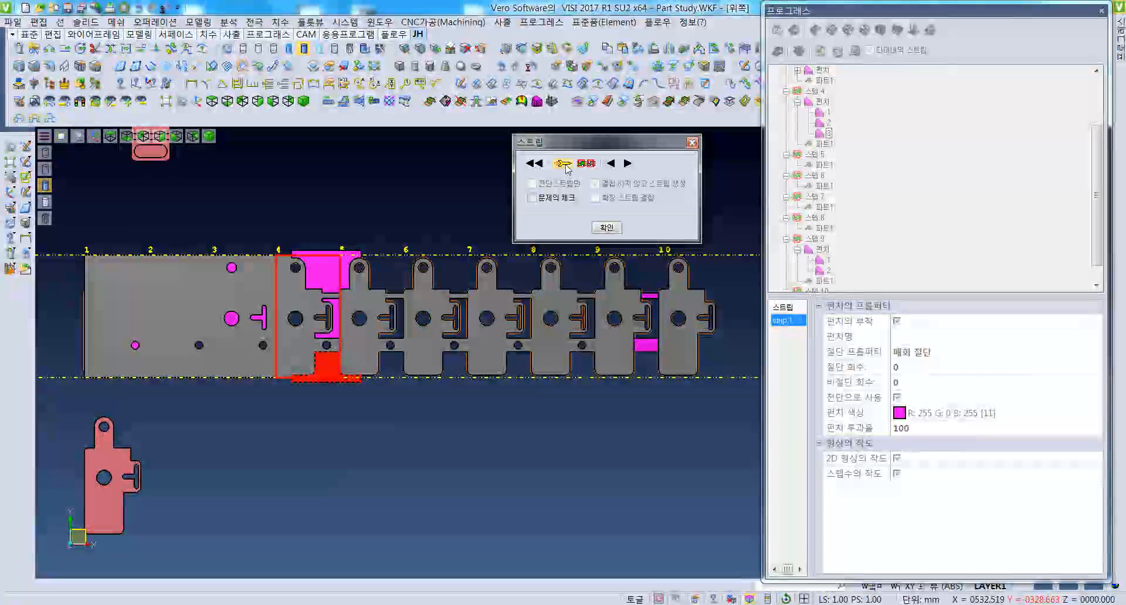
click(586, 164)
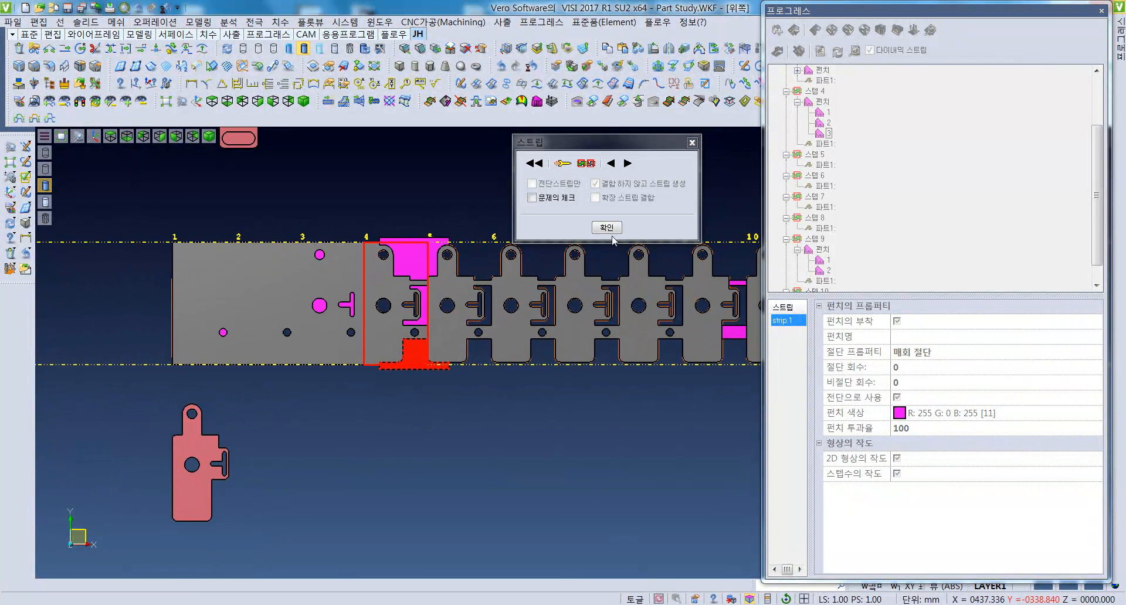
click(554, 198)
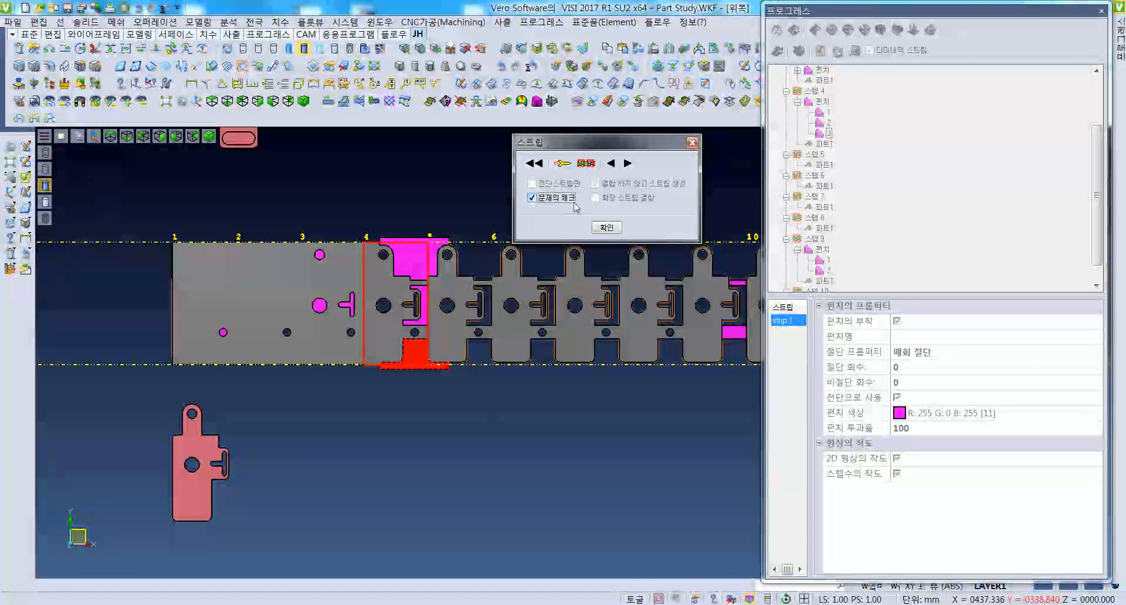
click(607, 227)
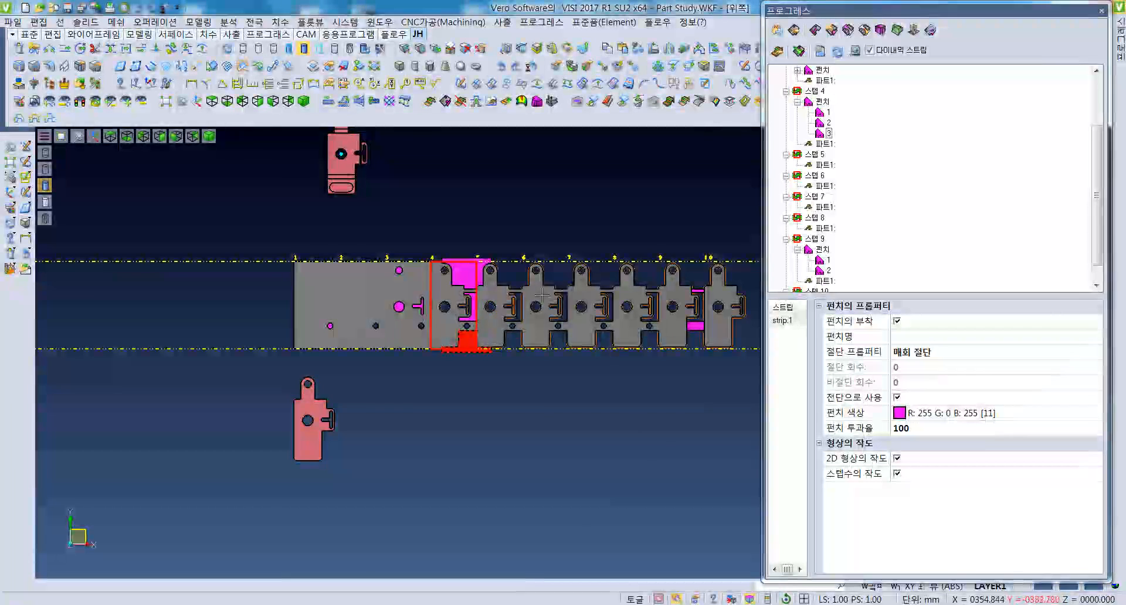
Step: Attach the last model in the unfolding row, the flat bracket with the embossed slot, to the strip at step number 2
middle_drag(414, 222, 482, 222)
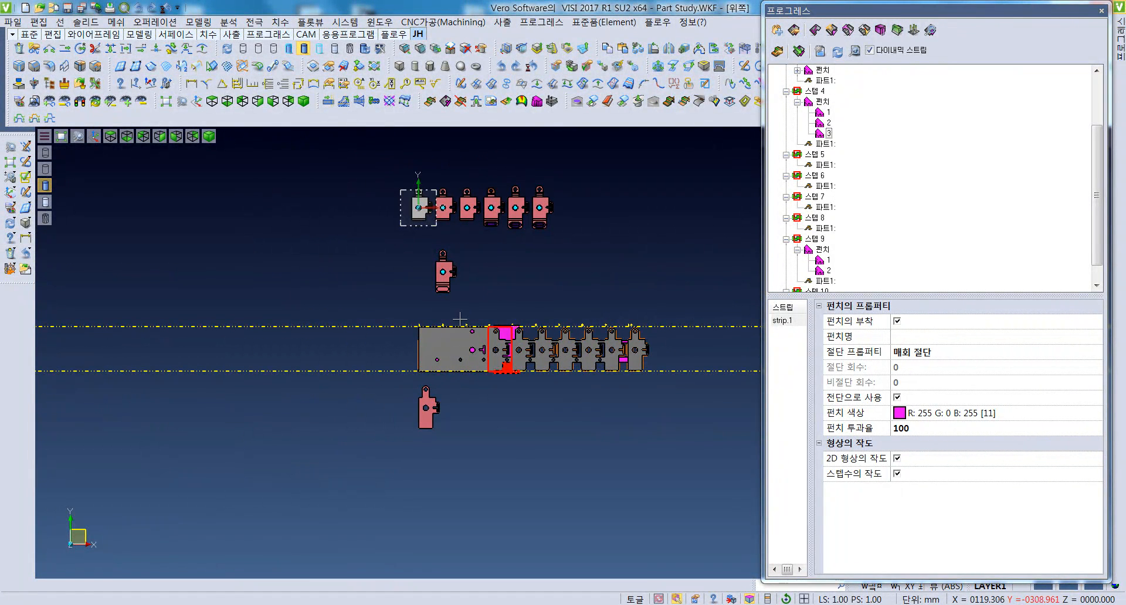
scroll(500, 267, up, 3)
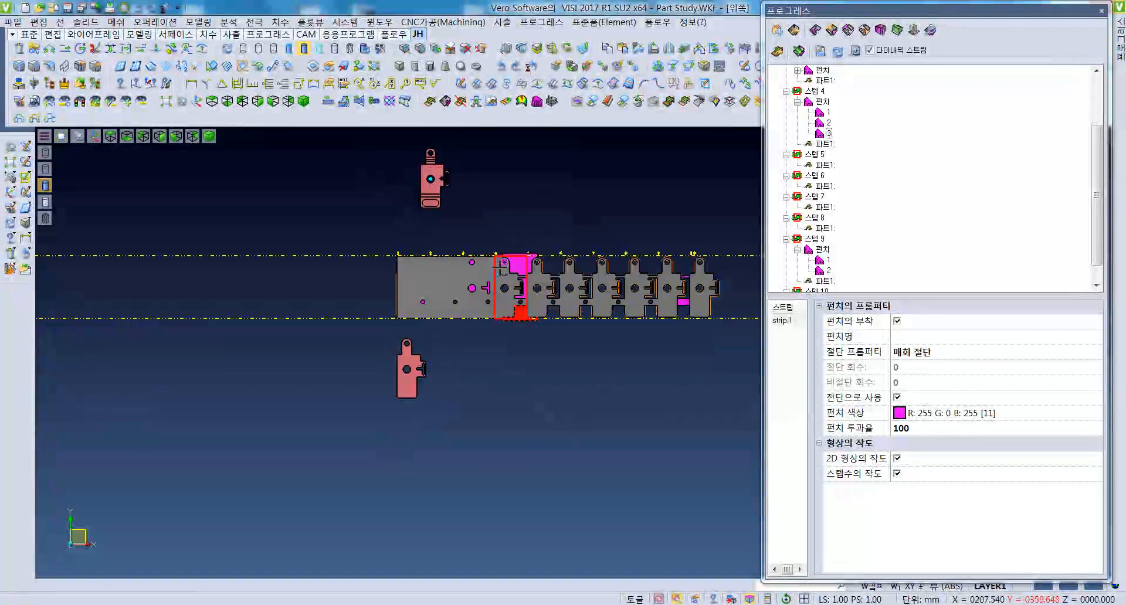
middle_drag(521, 221, 520, 260)
middle_drag(632, 223, 575, 243)
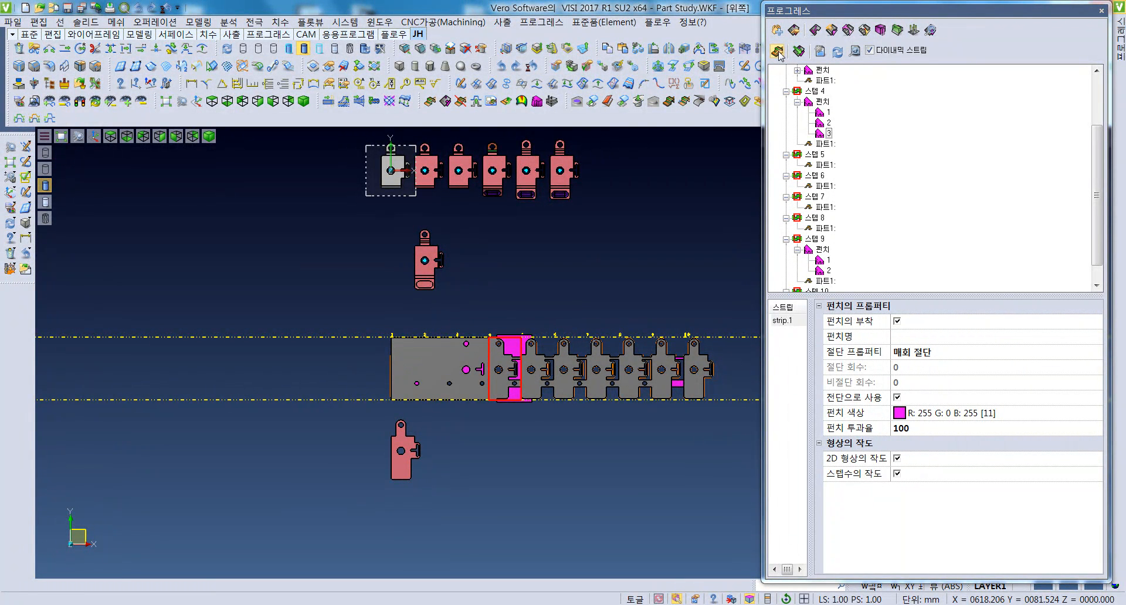
click(778, 53)
scroll(547, 209, up, 3)
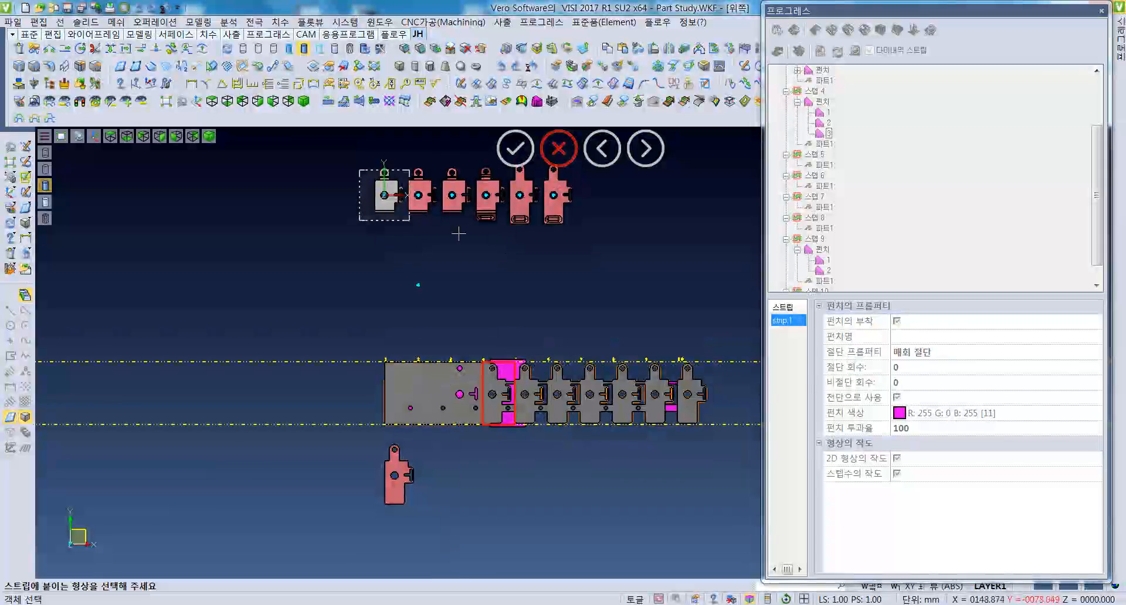
scroll(547, 208, up, 2)
middle_drag(551, 194, 490, 282)
click(487, 285)
scroll(499, 283, up, 4)
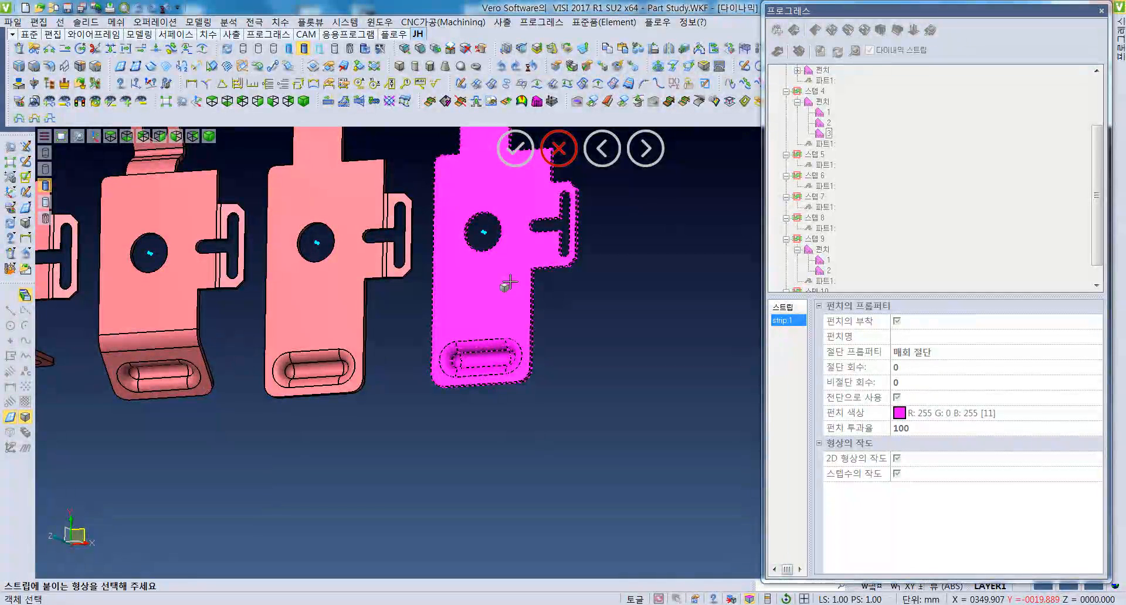
right_click(508, 283)
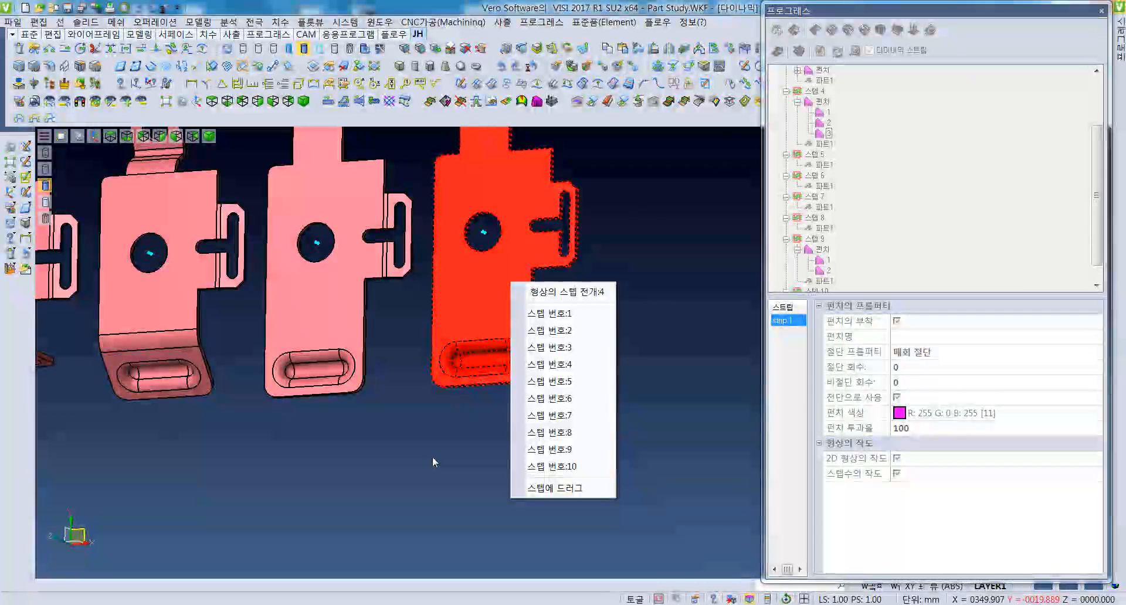
click(552, 331)
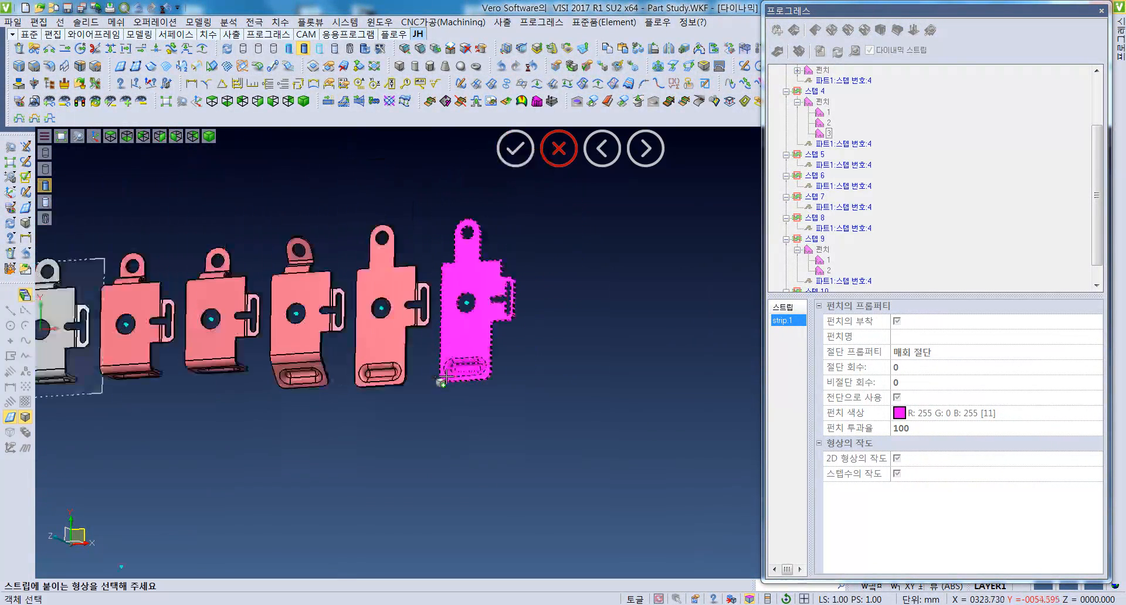
Step: Examine the embossed bracket shapes placed along the strip from step 2 to step 10 in top view
middle_drag(441, 415, 431, 420)
key(F5)
scroll(399, 459, up, 5)
middle_drag(406, 528, 439, 329)
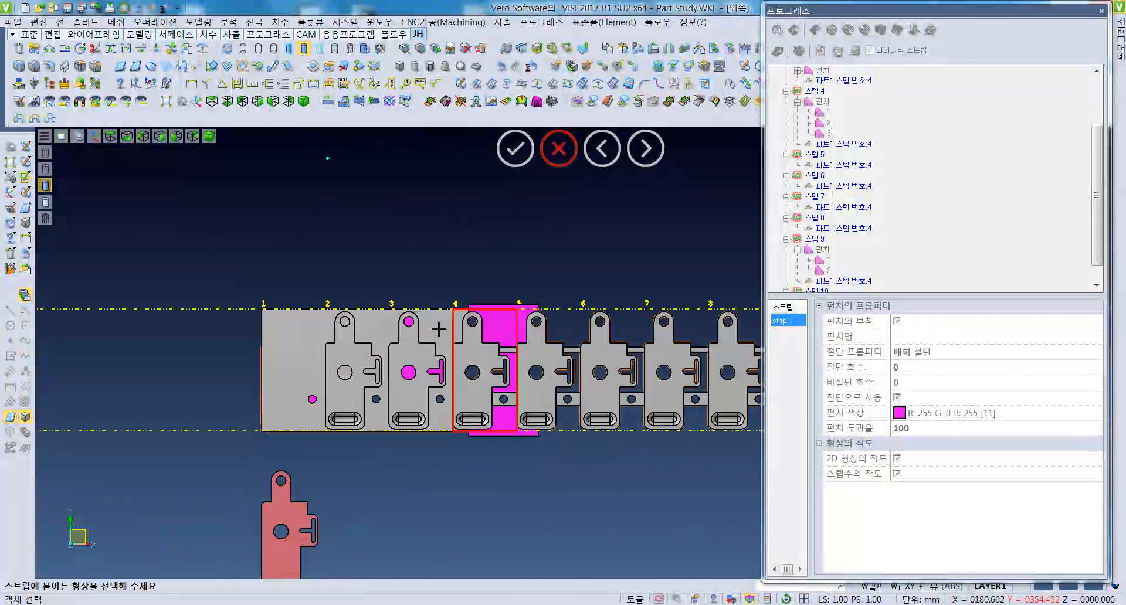
scroll(410, 340, down, 2)
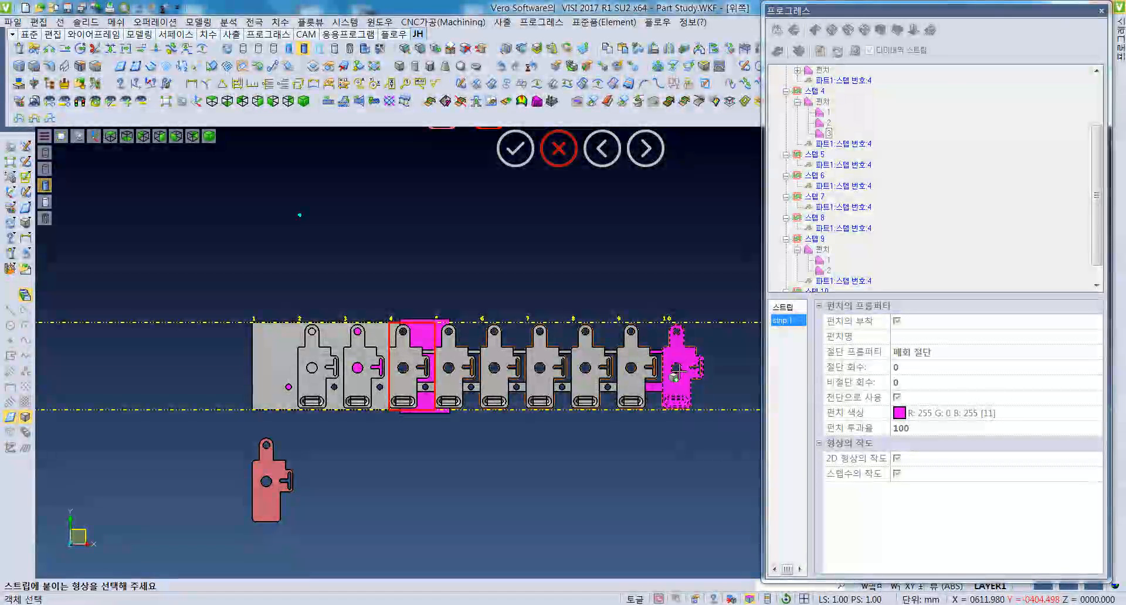
mouse_move(303, 363)
middle_down()
mouse_move(280, 338)
mouse_move(302, 351)
middle_up()
scroll(303, 350, up, 2)
Step: Check the strip in translucent and opaque shaded display, including the step 4 punches, and compare it with the row of unfolding models
click(45, 202)
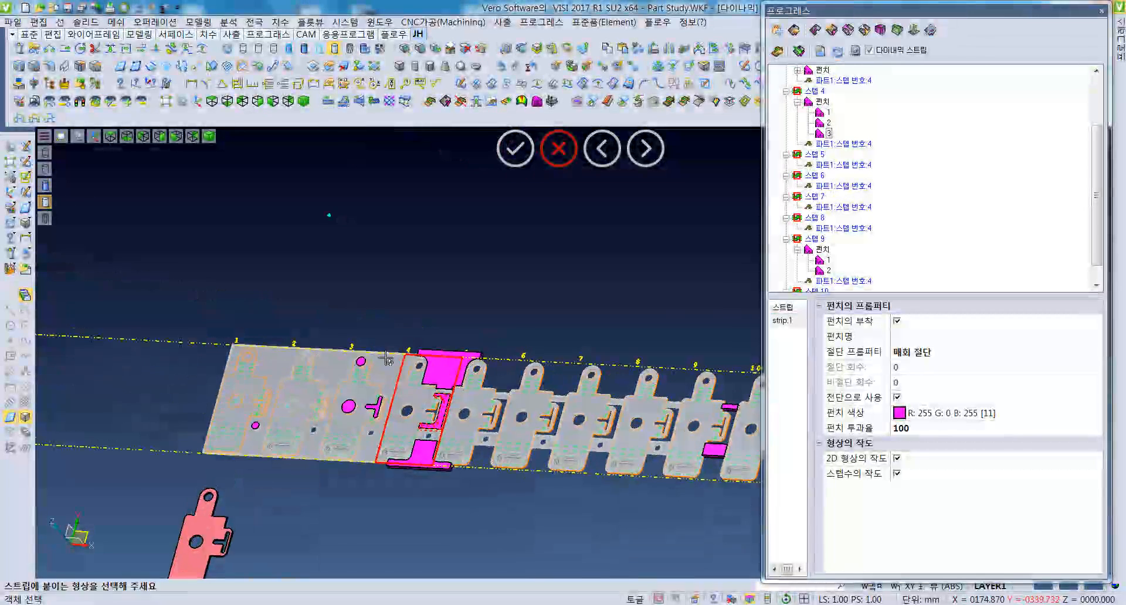
click(46, 185)
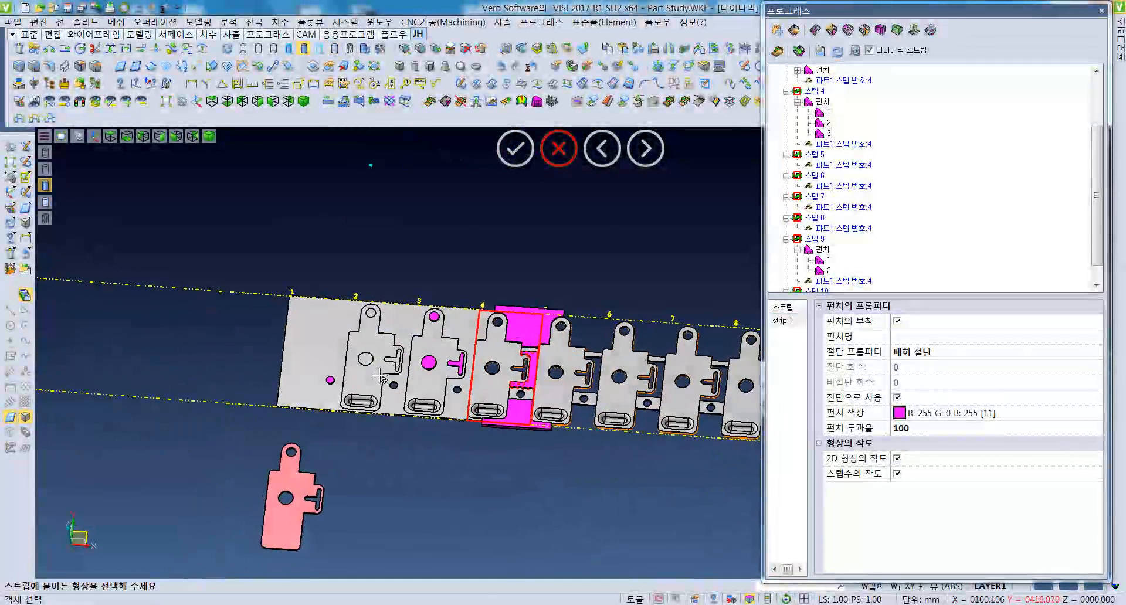
scroll(561, 325, down, 2)
middle_drag(534, 226, 515, 308)
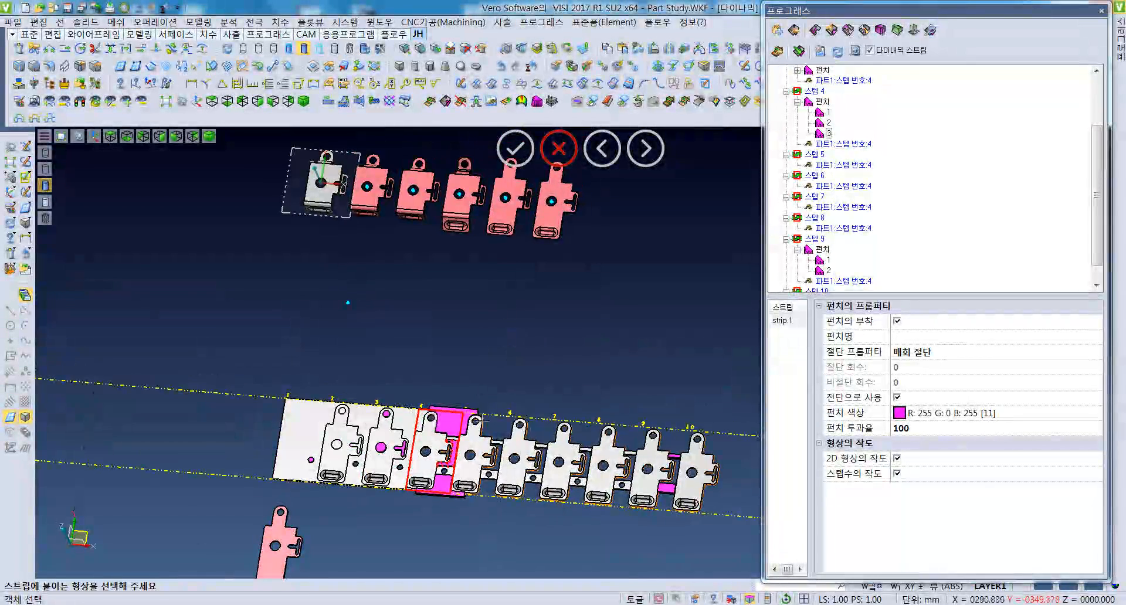
scroll(478, 421, up, 5)
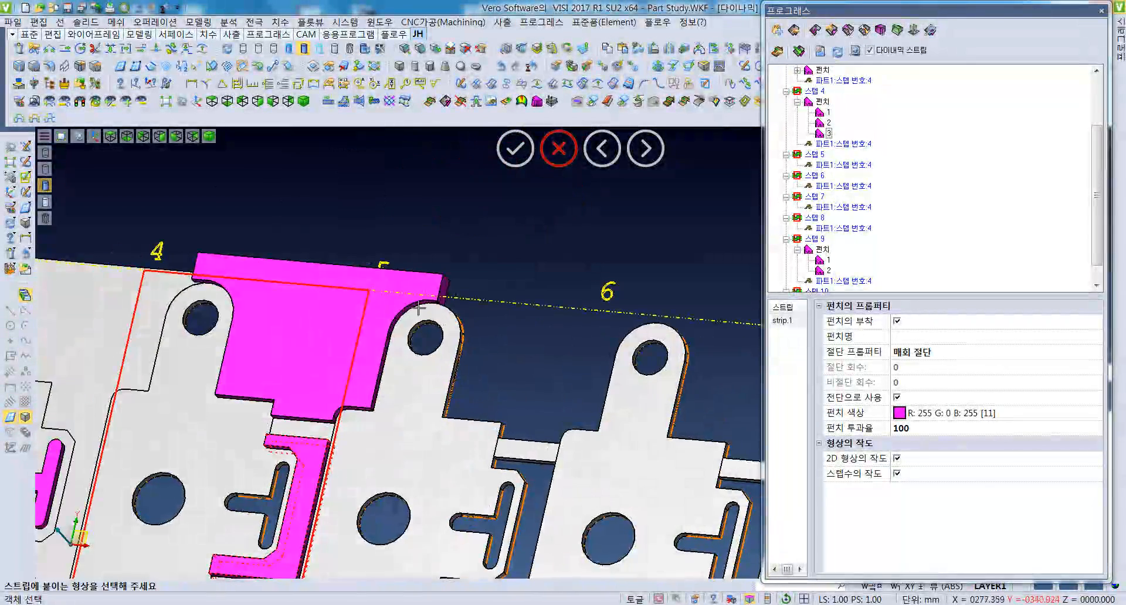
scroll(419, 308, down, 5)
middle_drag(446, 205, 442, 402)
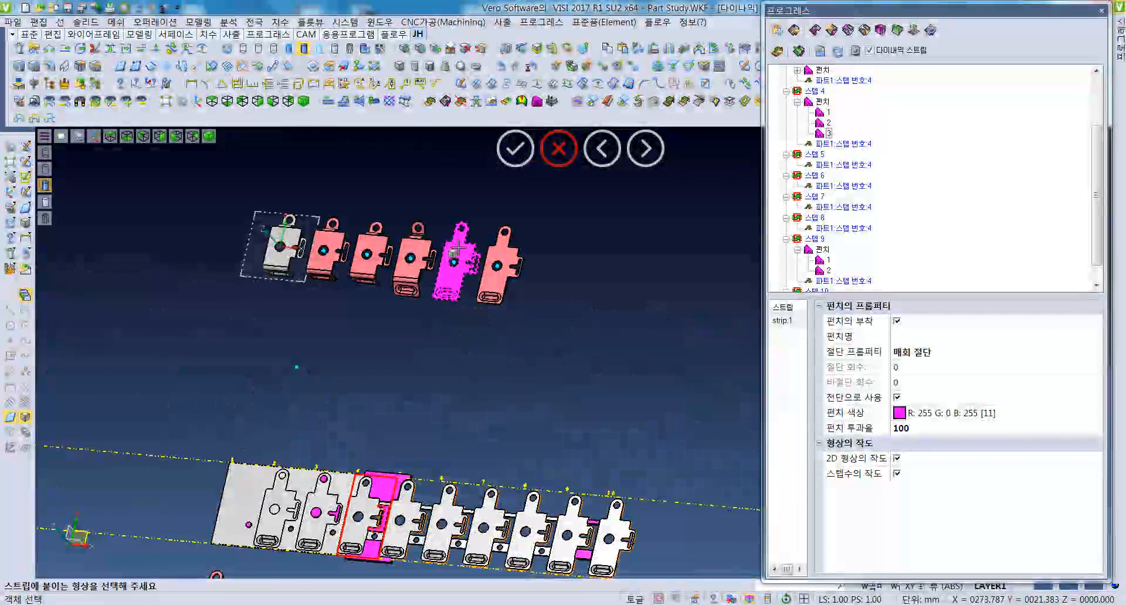
Step: Attach unfolding stage 3 to the strip at step 5 in place of the current part shape
middle_drag(472, 334, 453, 311)
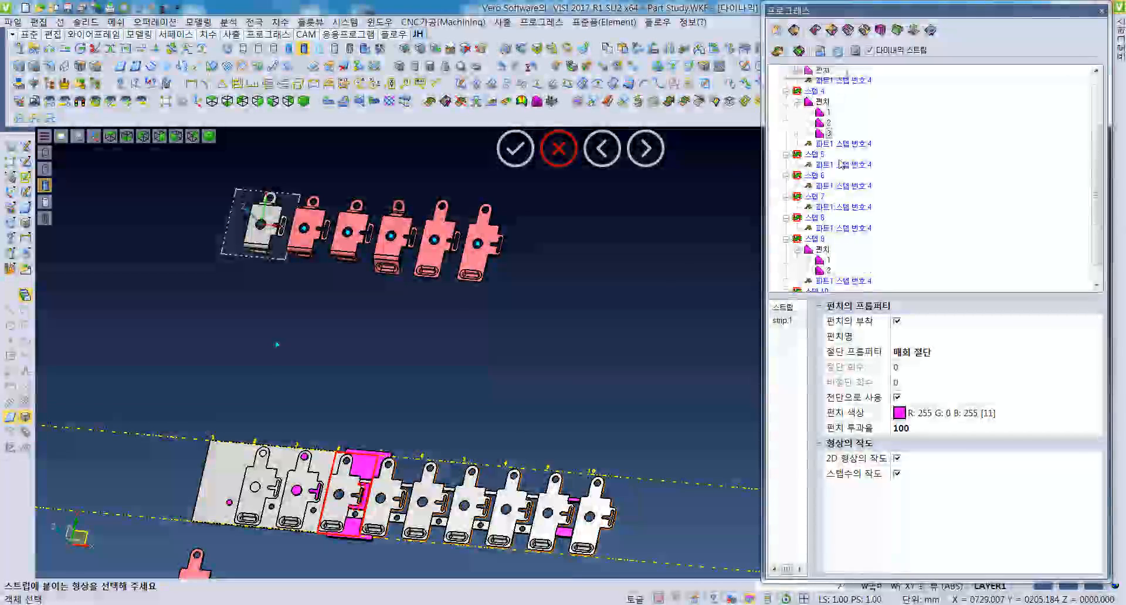
scroll(814, 188, up, 2)
click(814, 186)
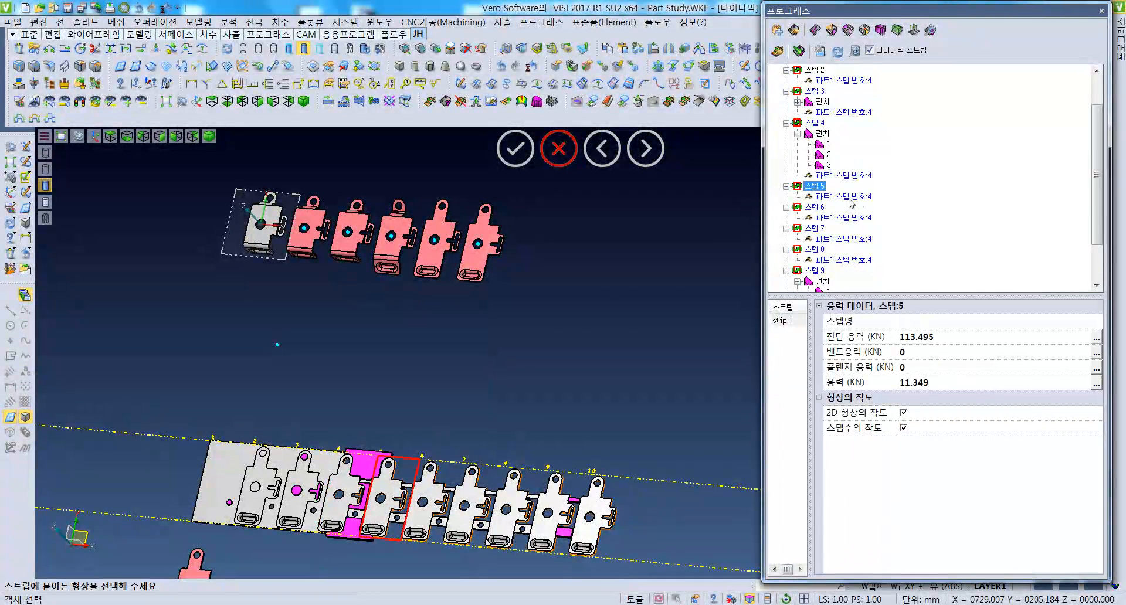
click(857, 197)
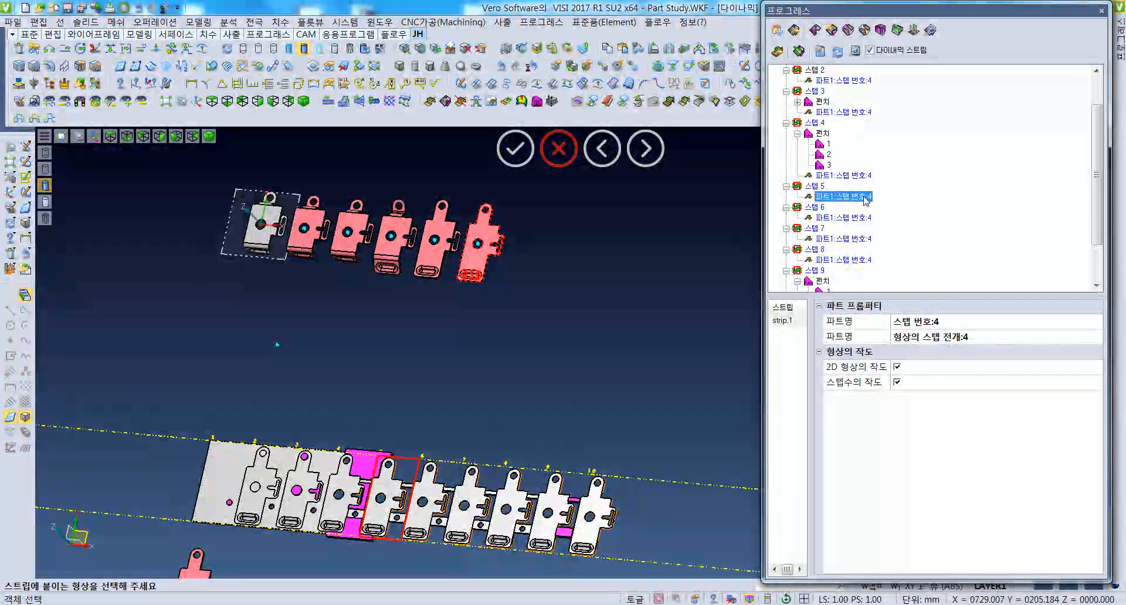
right_click(867, 201)
mouse_move(924, 238)
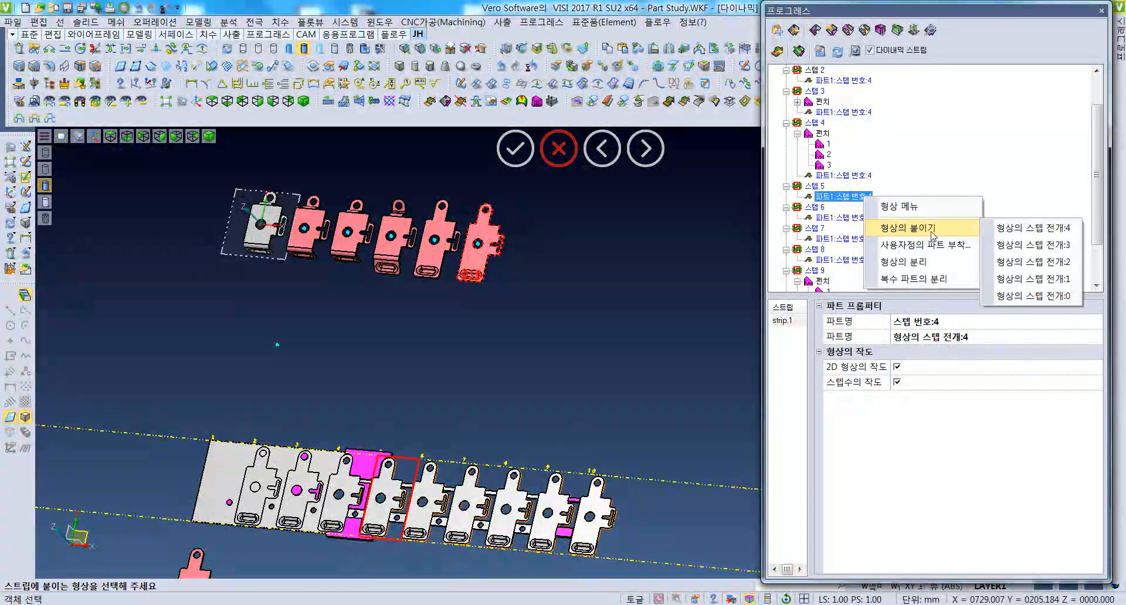
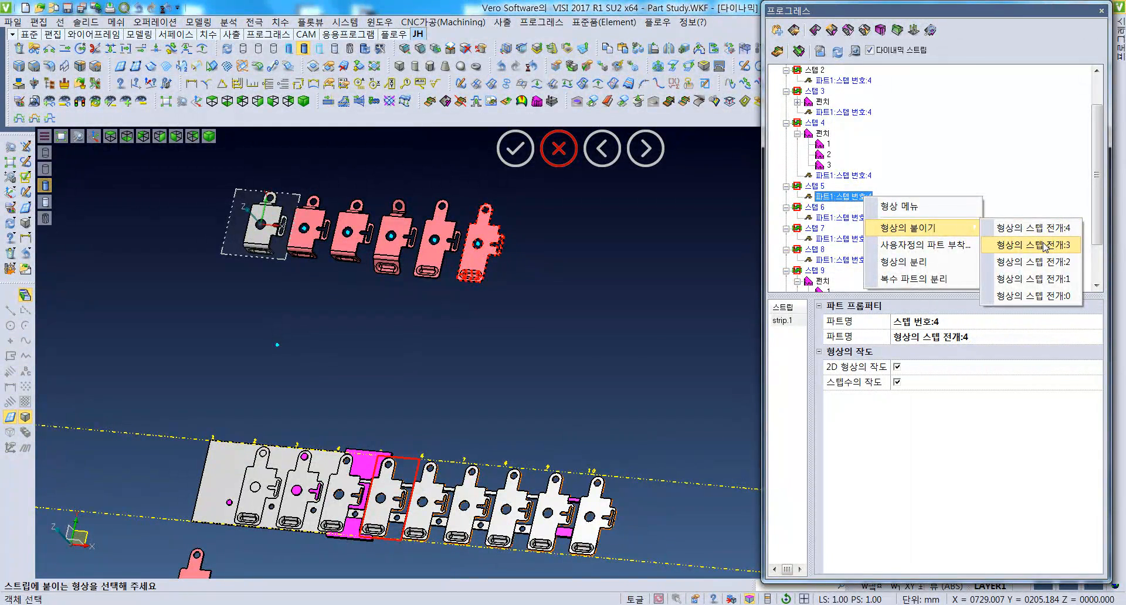
click(1044, 247)
Step: Examine the bracket shapes from step 5 to step 10 along the strip and compare them with the unfolding row
scroll(422, 396, up, 5)
middle_drag(422, 394, 317, 365)
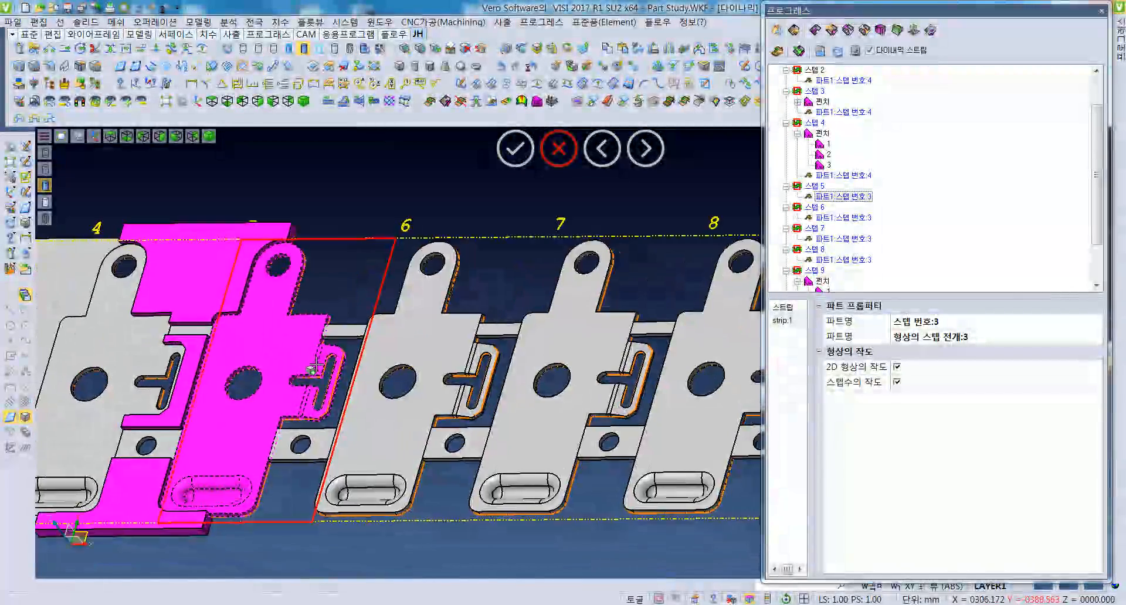
scroll(523, 368, down, 3)
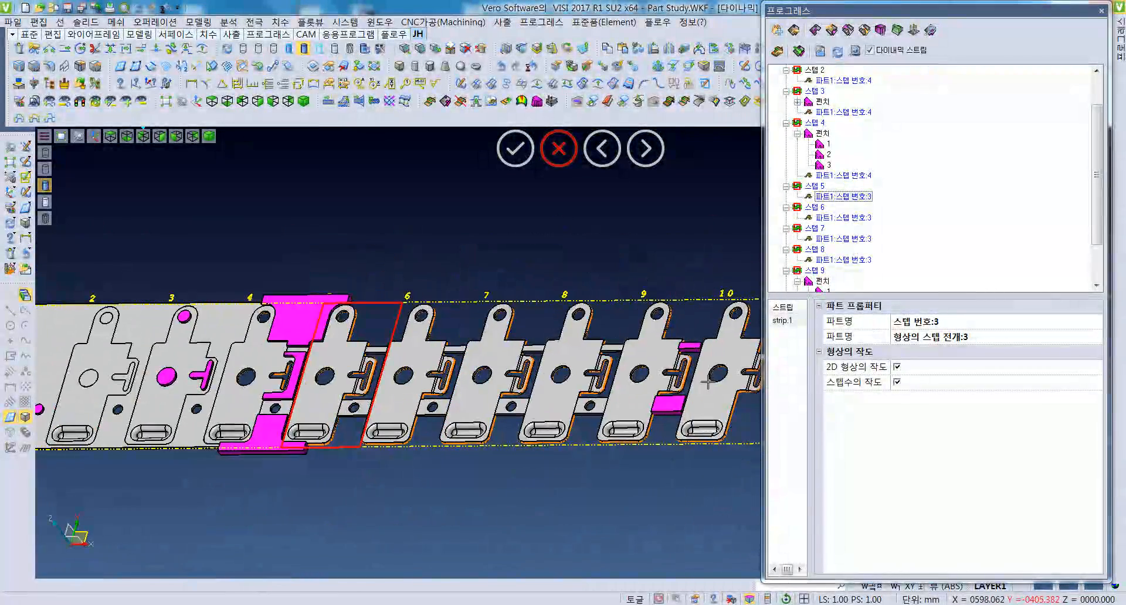
scroll(674, 369, up, 1)
drag(473, 367, 486, 372)
middle_drag(486, 372, 578, 386)
scroll(578, 386, up, 3)
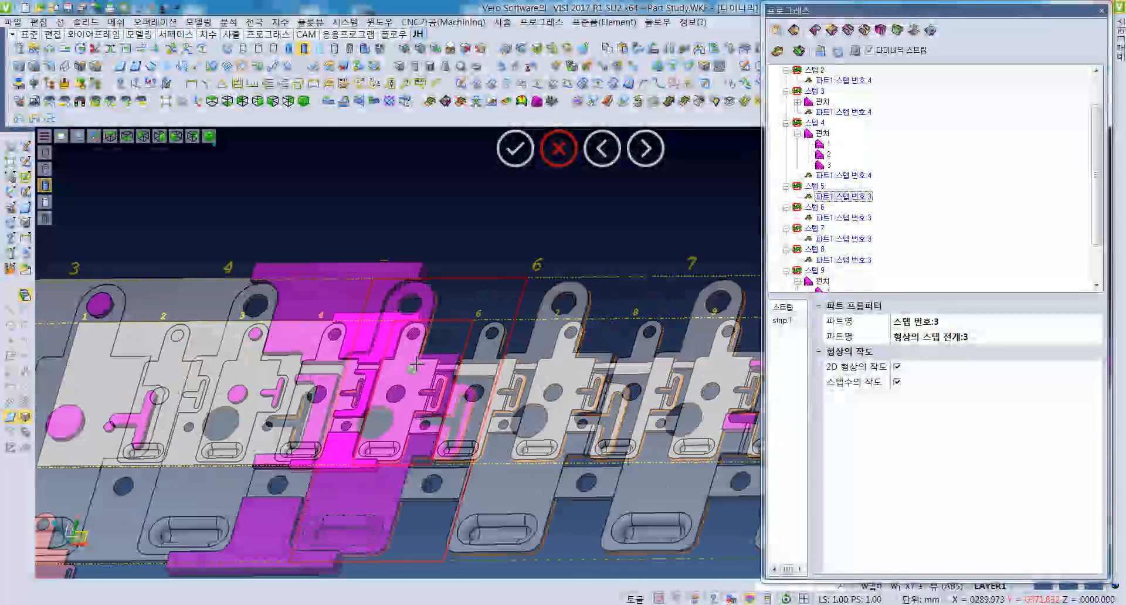
middle_drag(476, 396, 411, 417)
scroll(411, 416, down, 3)
scroll(510, 317, down, 4)
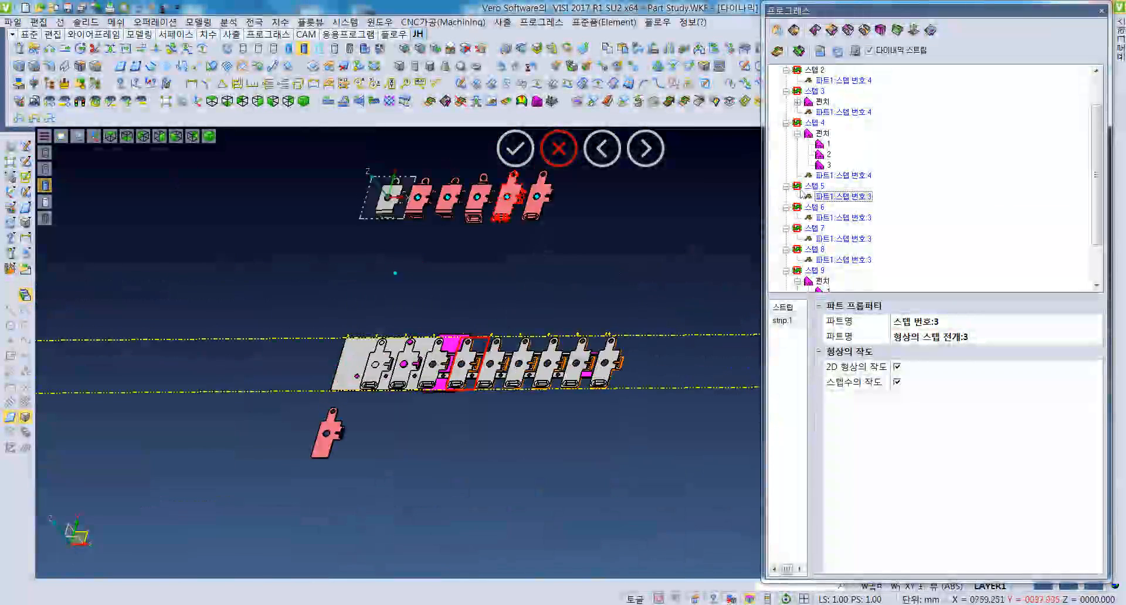
Step: Attach unfolding stage 2 to the strip at step 6
click(857, 218)
right_click(861, 224)
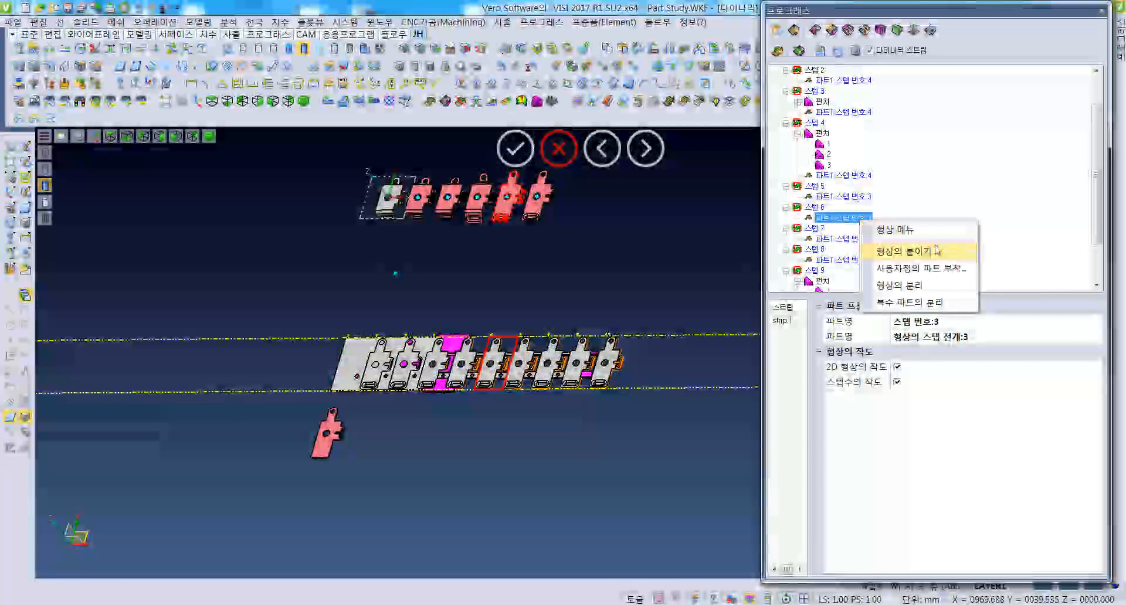
mouse_move(923, 251)
click(1031, 286)
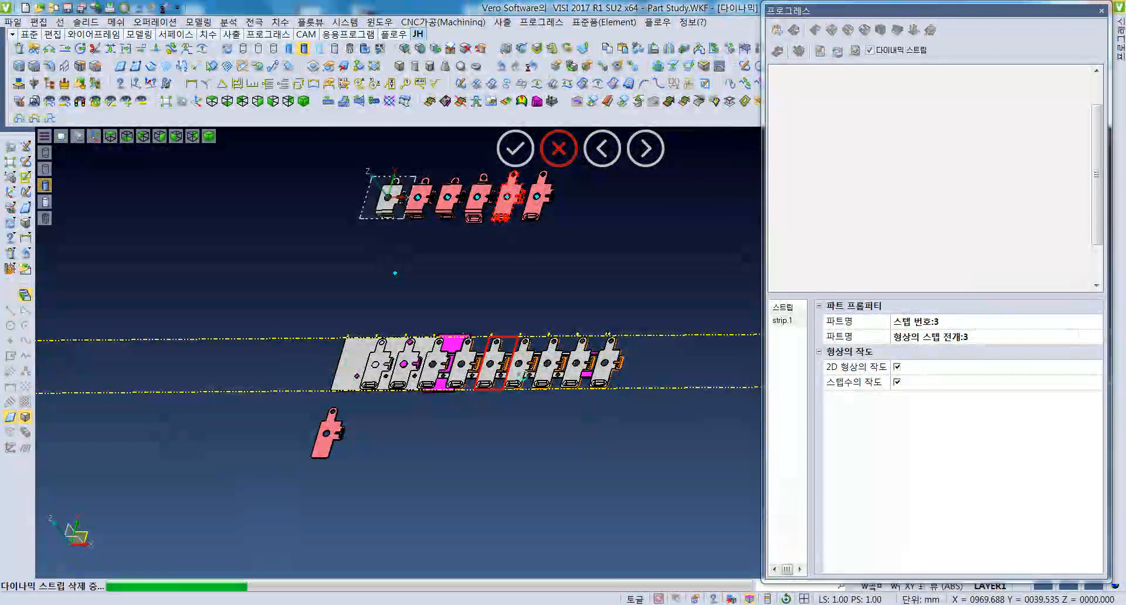
scroll(537, 352, up, 3)
middle_drag(535, 359, 450, 371)
Step: Attach unfolding stage 1 to the strip at step 7
click(865, 239)
right_click(865, 239)
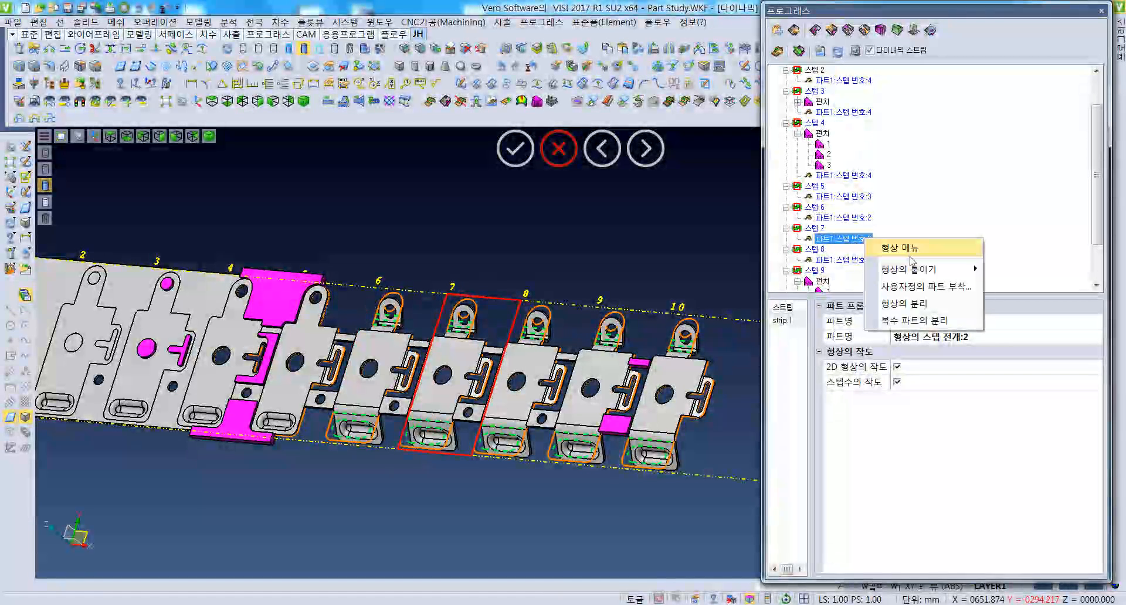
mouse_move(933, 270)
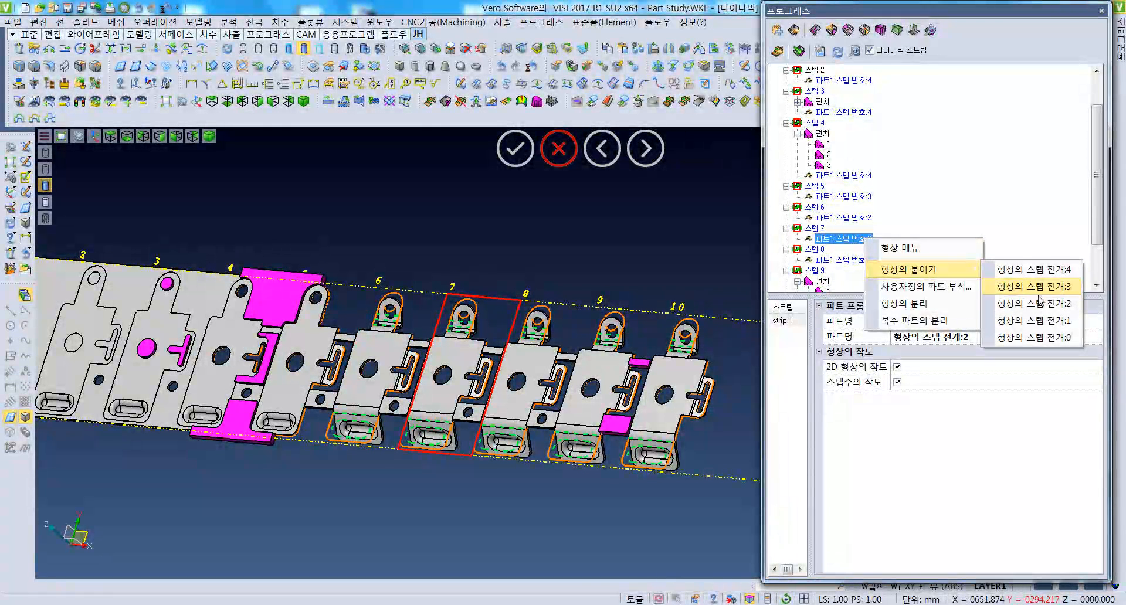
click(1043, 321)
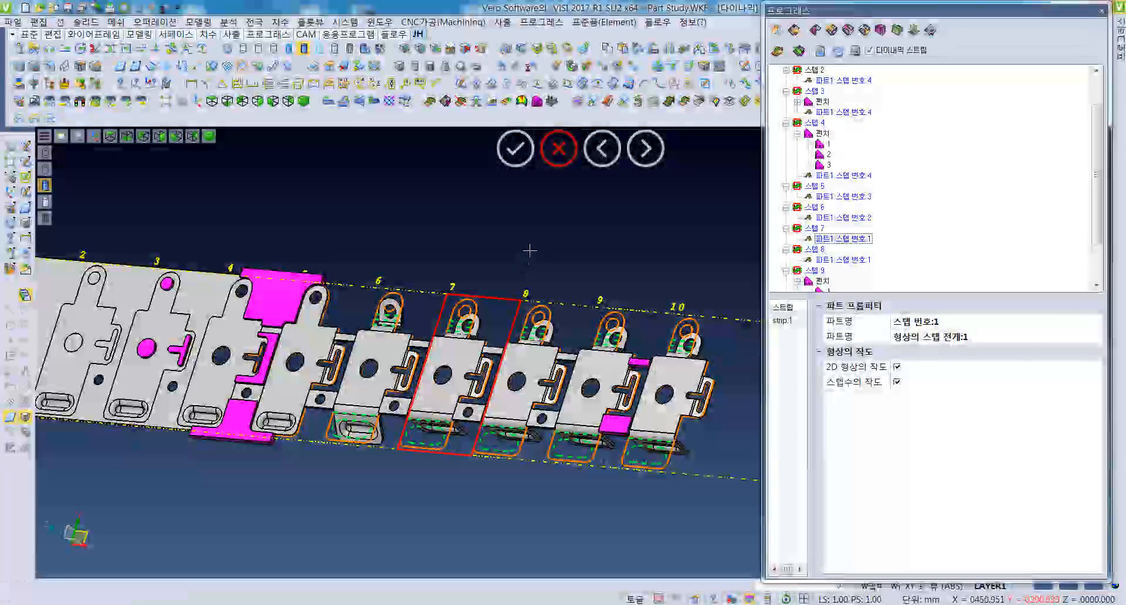
Step: Compare the bent shapes at steps 6 to 10 with the unfolding models, then check them in top view
click(428, 219)
middle_drag(515, 328, 461, 305)
middle_drag(371, 199, 366, 190)
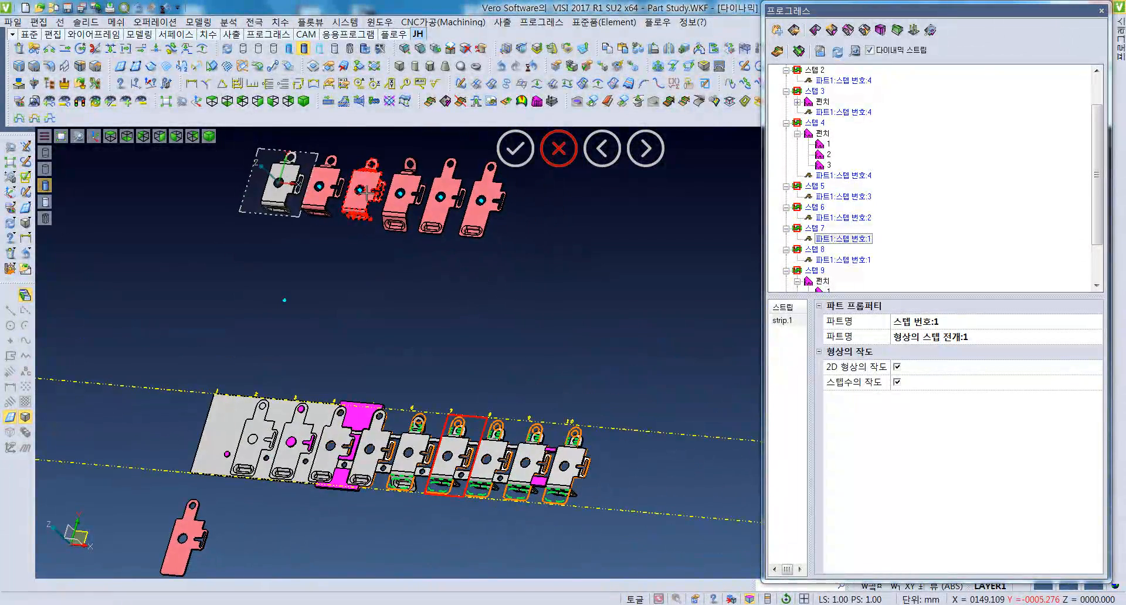
scroll(366, 193, up, 3)
scroll(378, 277, down, 2)
middle_drag(440, 420, 346, 194)
middle_drag(460, 272, 475, 306)
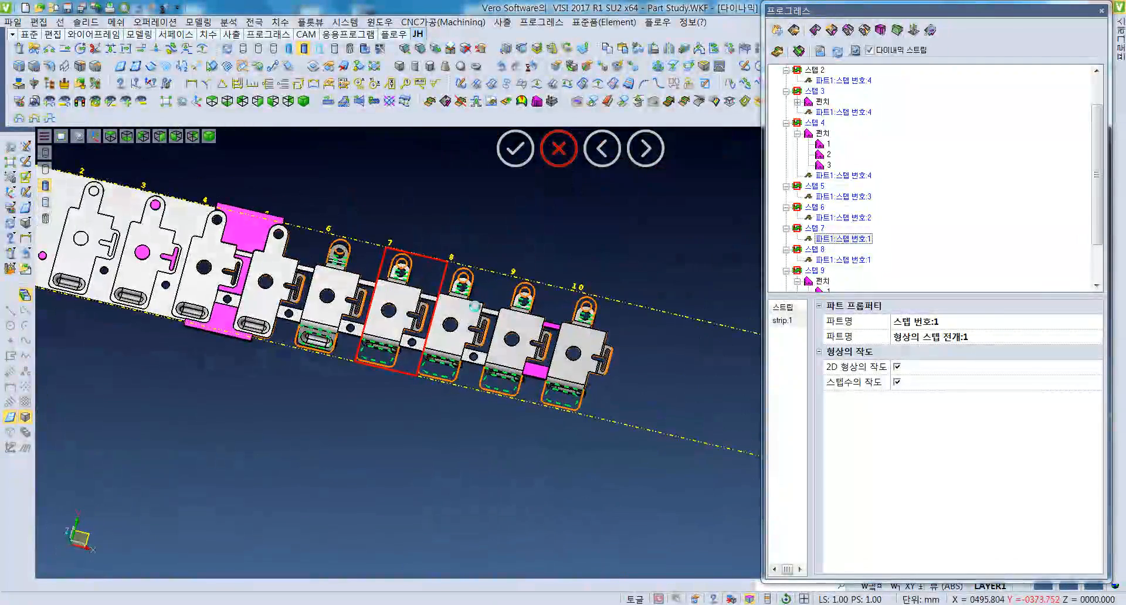
click(110, 136)
scroll(615, 337, up, 5)
middle_drag(572, 321, 498, 299)
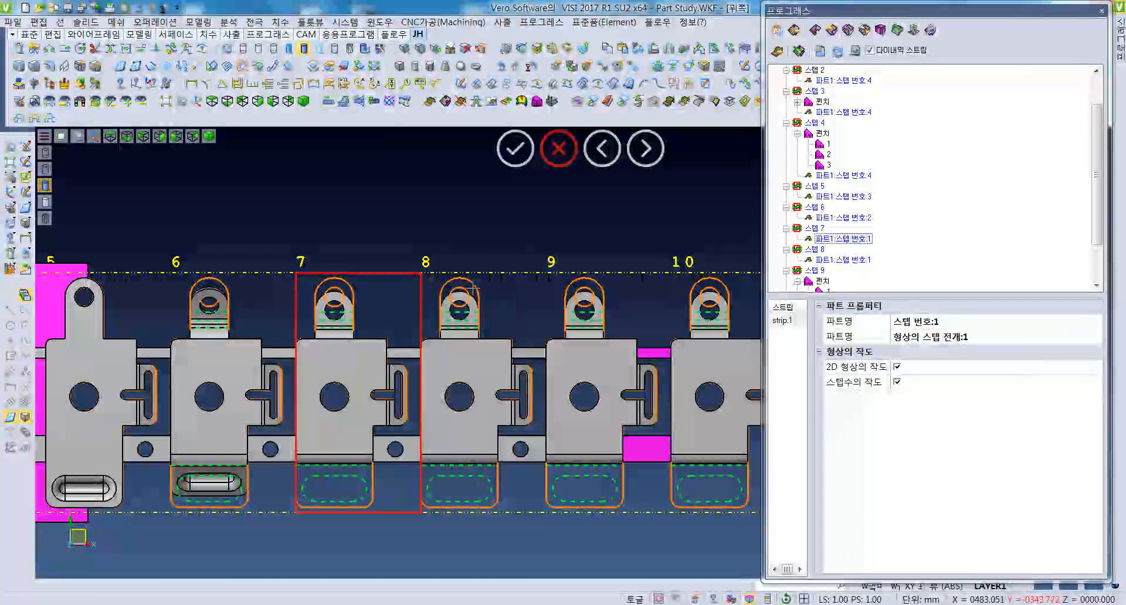
Step: Delete step 8, the idle step without punches, from the strip
click(815, 249)
right_click(819, 253)
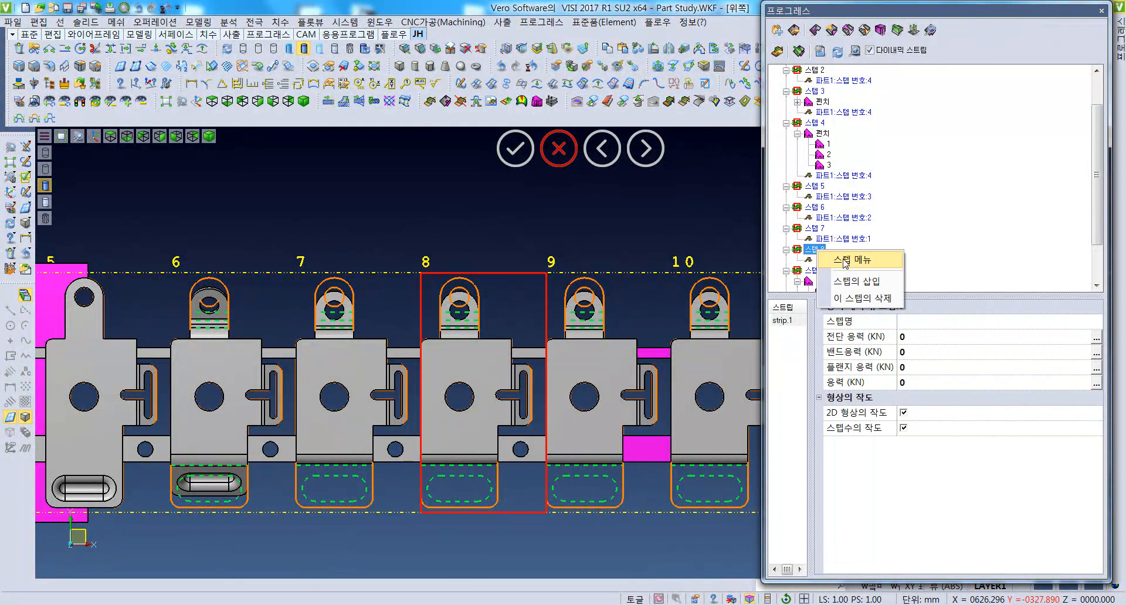
click(876, 300)
click(673, 310)
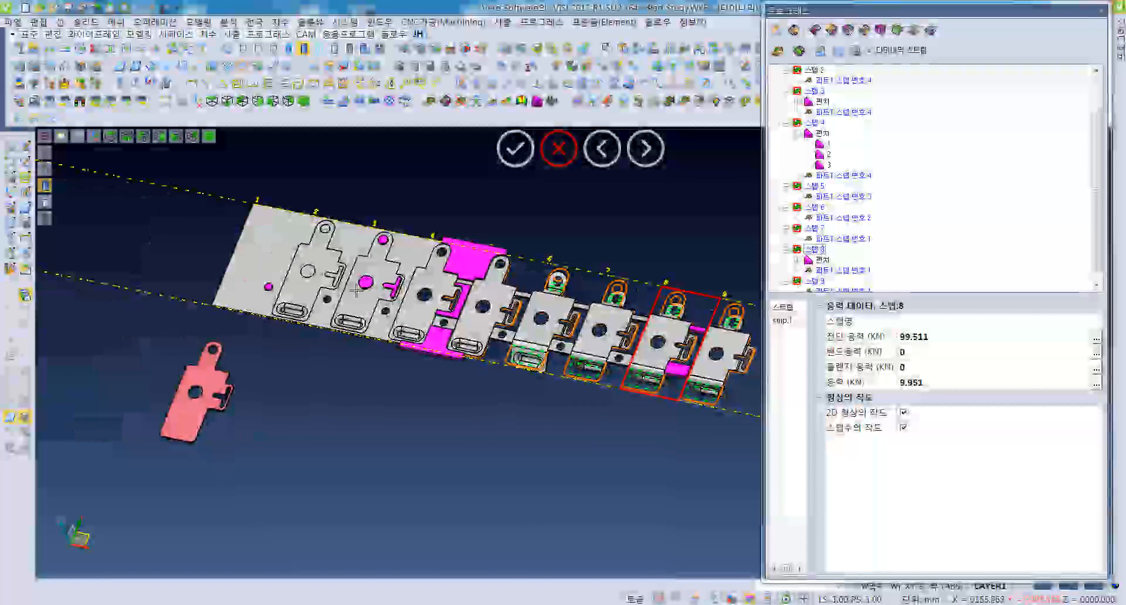
Step: Show the strip in translucent display and inspect the embossed slots around steps 2 and 3
scroll(325, 291, up, 5)
click(44, 202)
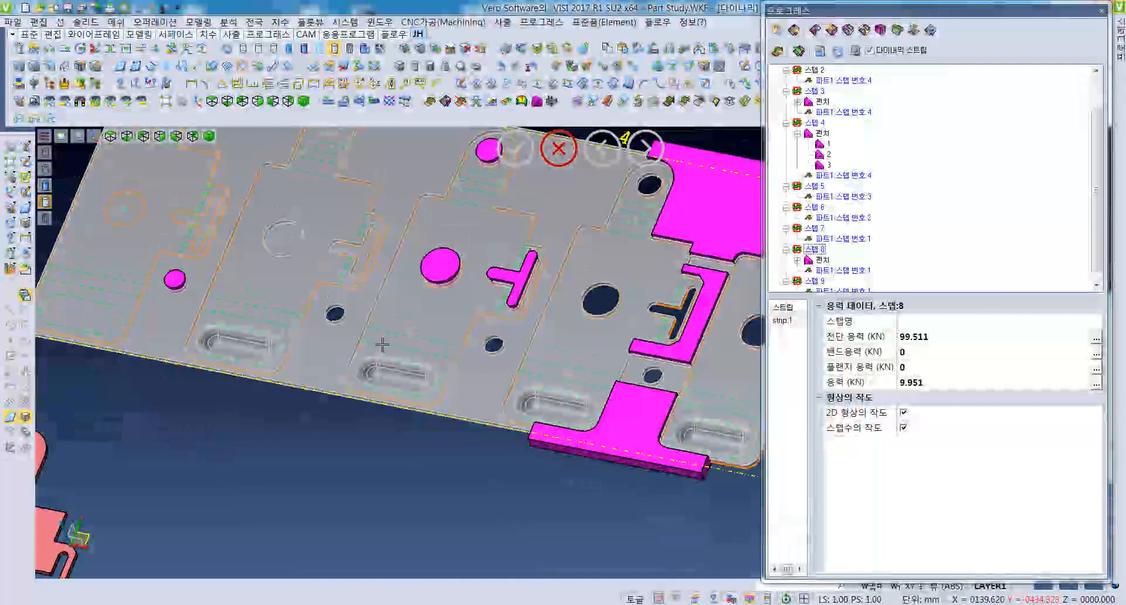
scroll(382, 345, down, 4)
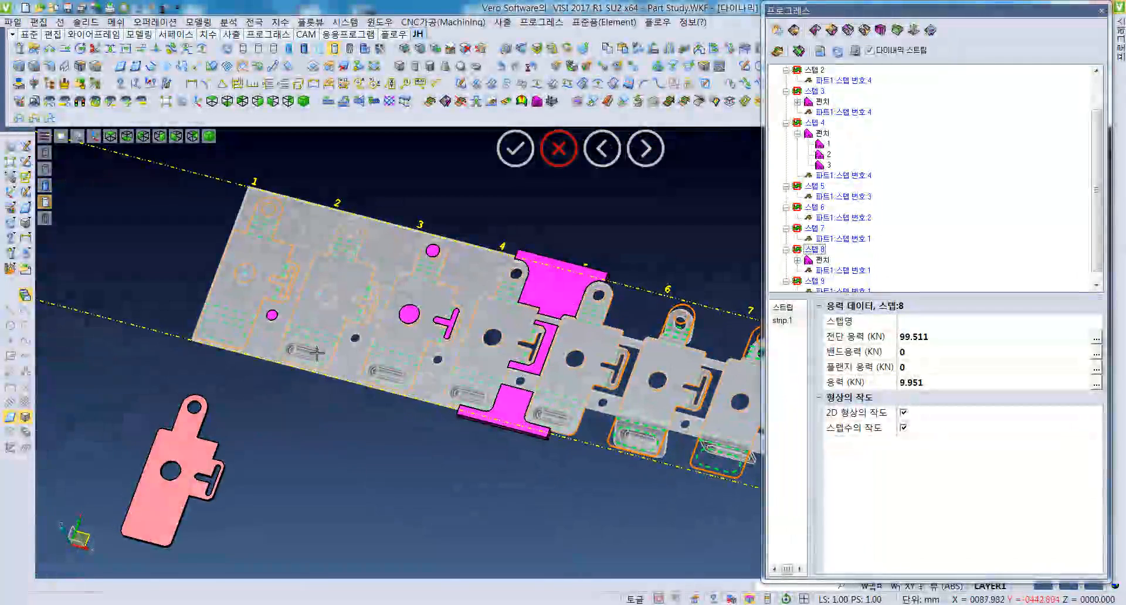
scroll(310, 346, up, 5)
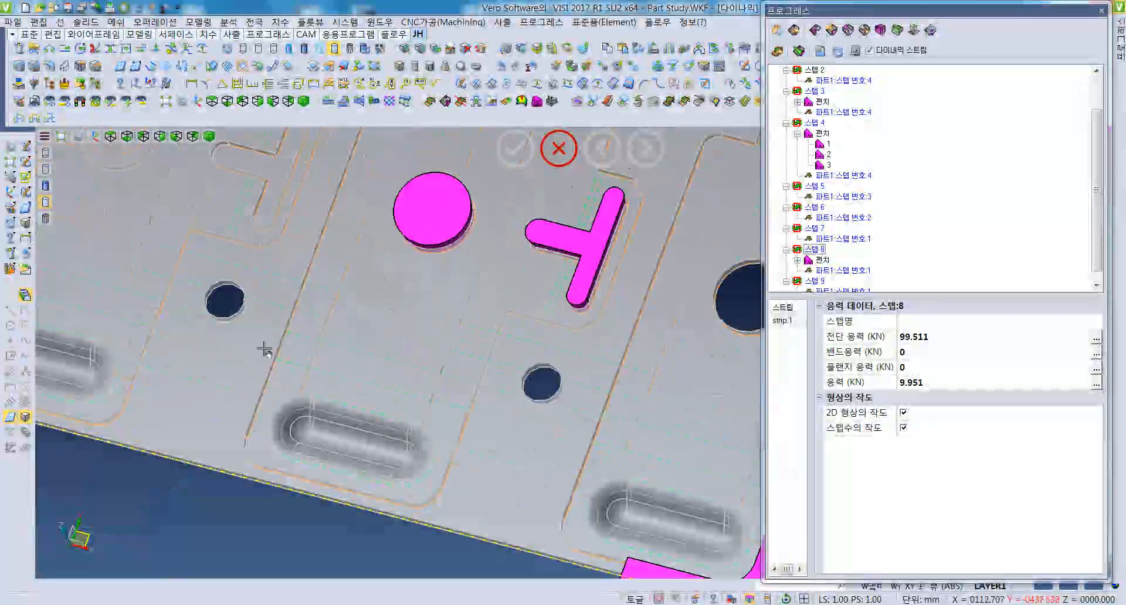
scroll(332, 368, down, 4)
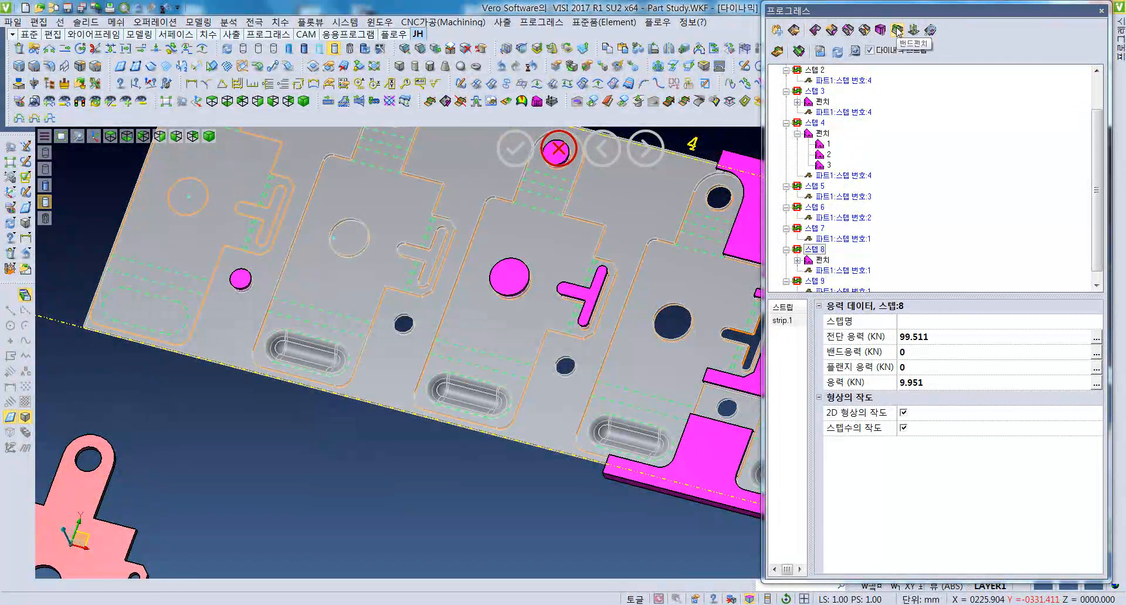
Step: Create a bend punch from the embossed slot faces at step 2 with a punch extrusion of 10
click(898, 31)
middle_drag(428, 304, 376, 359)
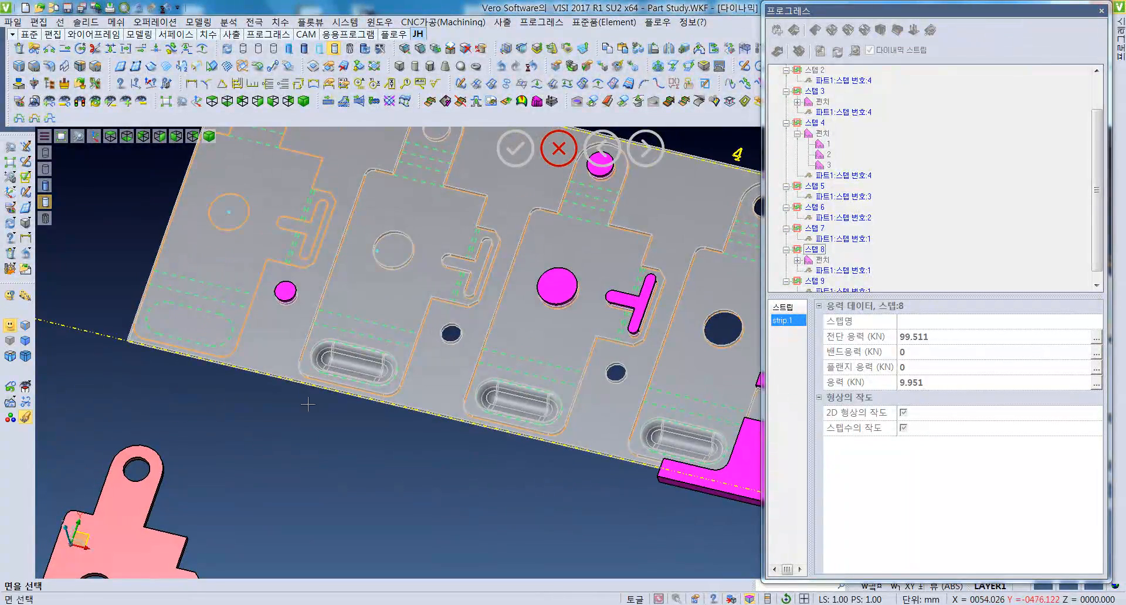
scroll(308, 404, up, 3)
click(327, 323)
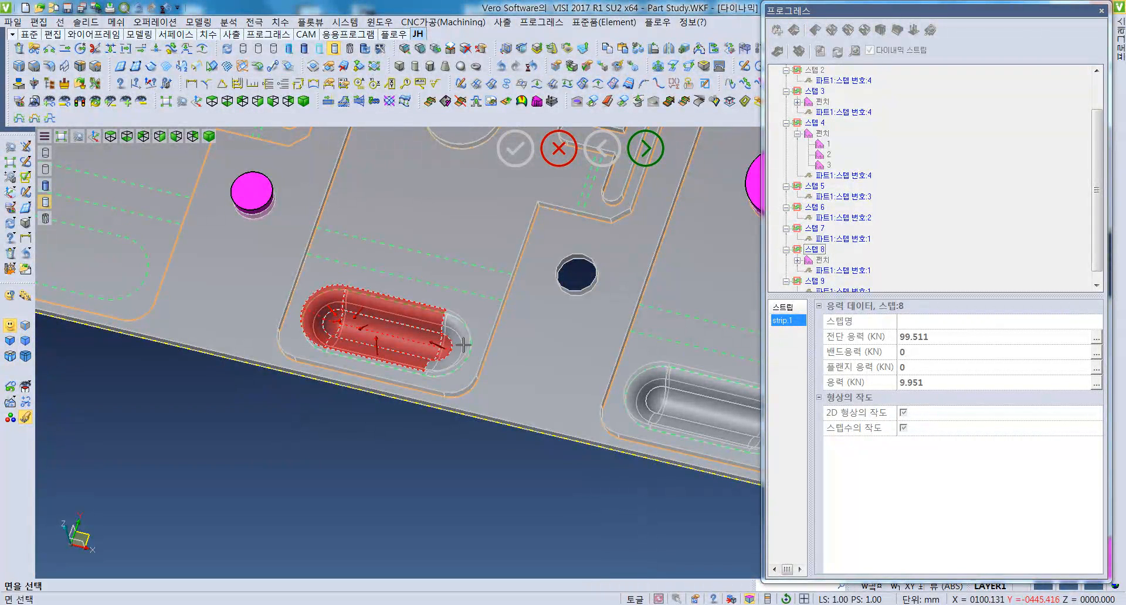
middle_drag(439, 384, 435, 403)
right_click(411, 462)
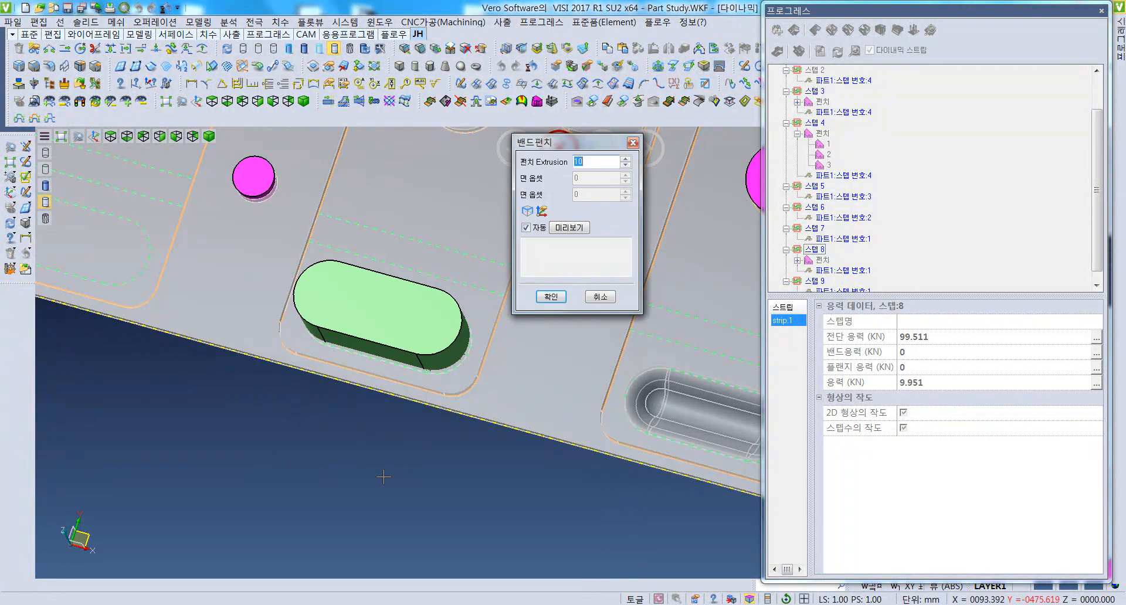
middle_drag(385, 476, 376, 472)
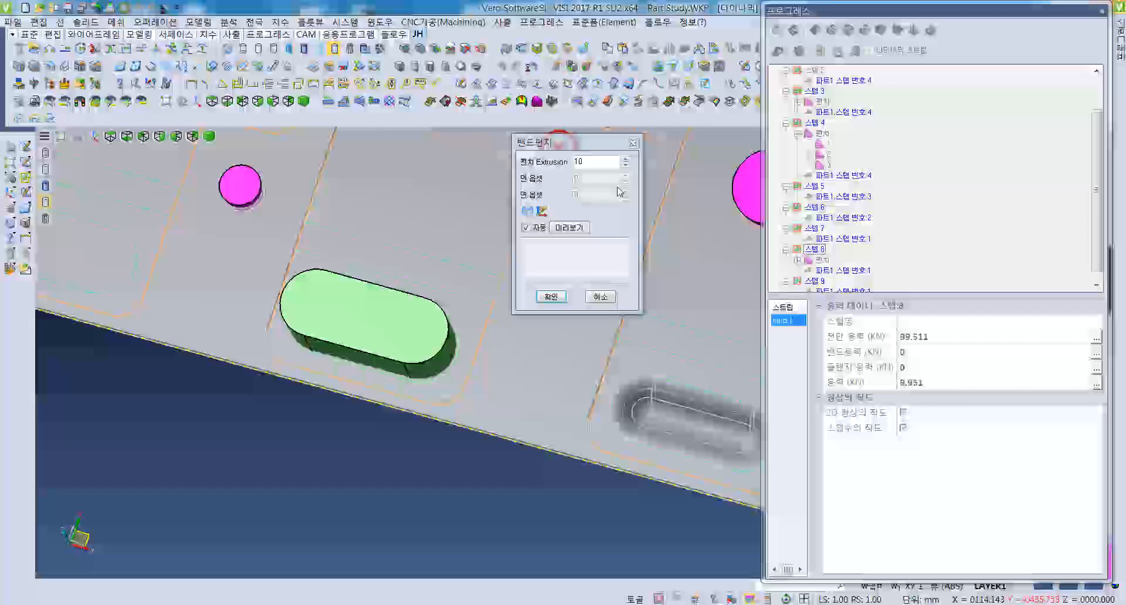
click(567, 230)
click(552, 296)
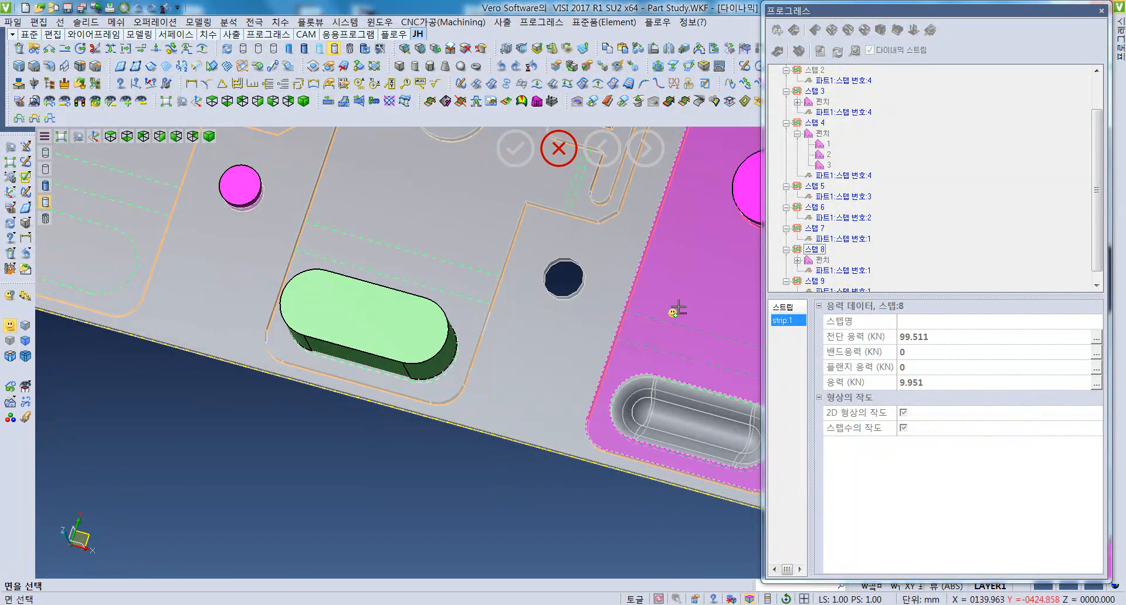
Step: Name the new bend punch at step 2 "forming"
scroll(675, 305, down, 3)
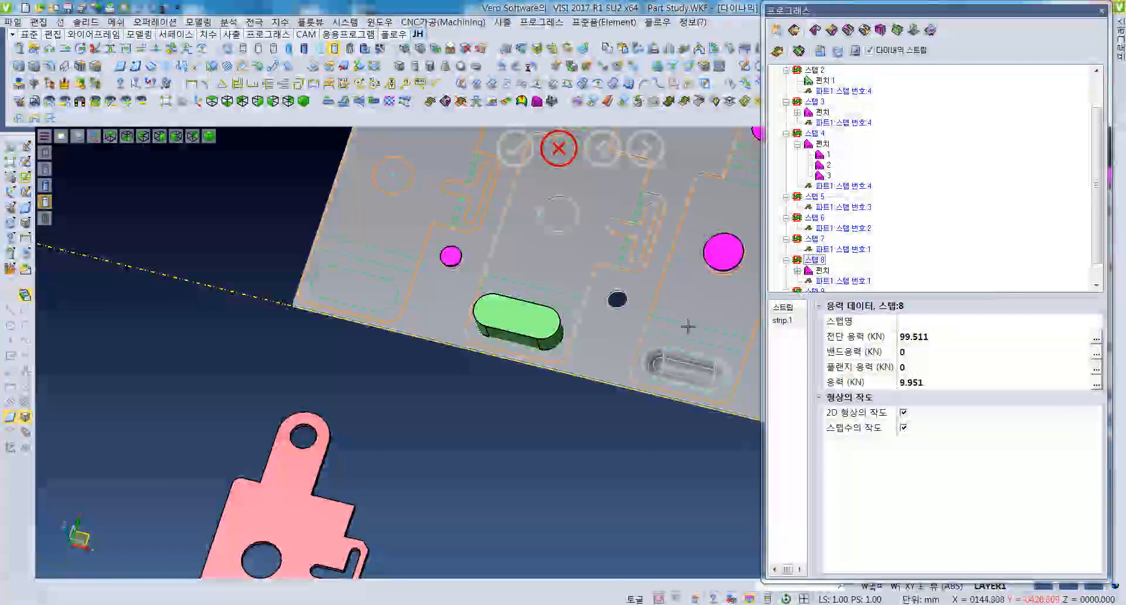
scroll(1037, 164, up, 2)
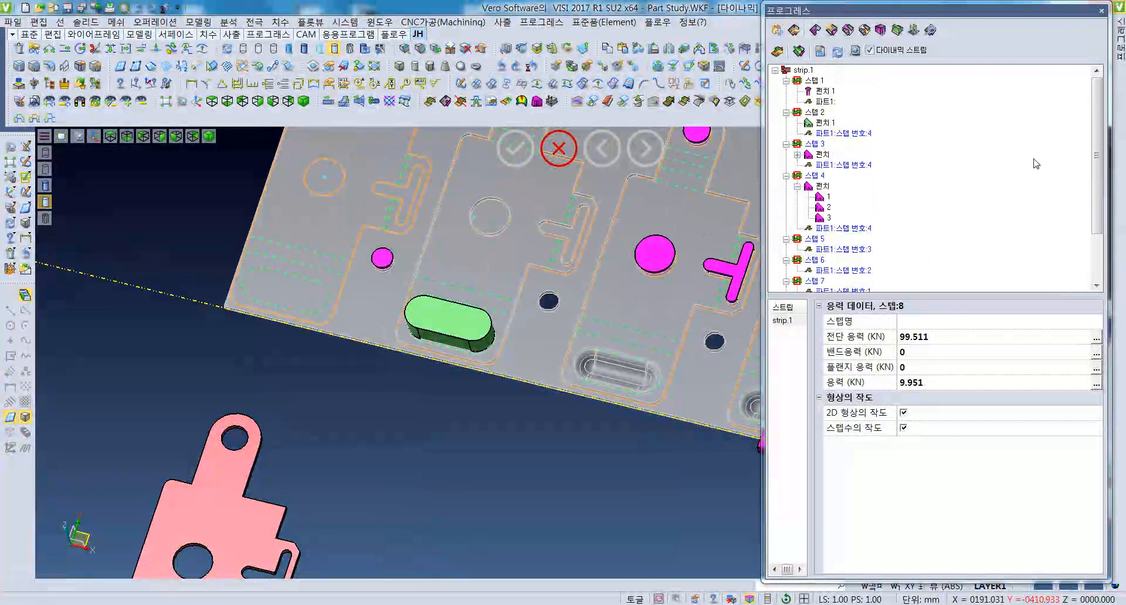
click(824, 123)
click(926, 322)
text(forming)
key(Return)
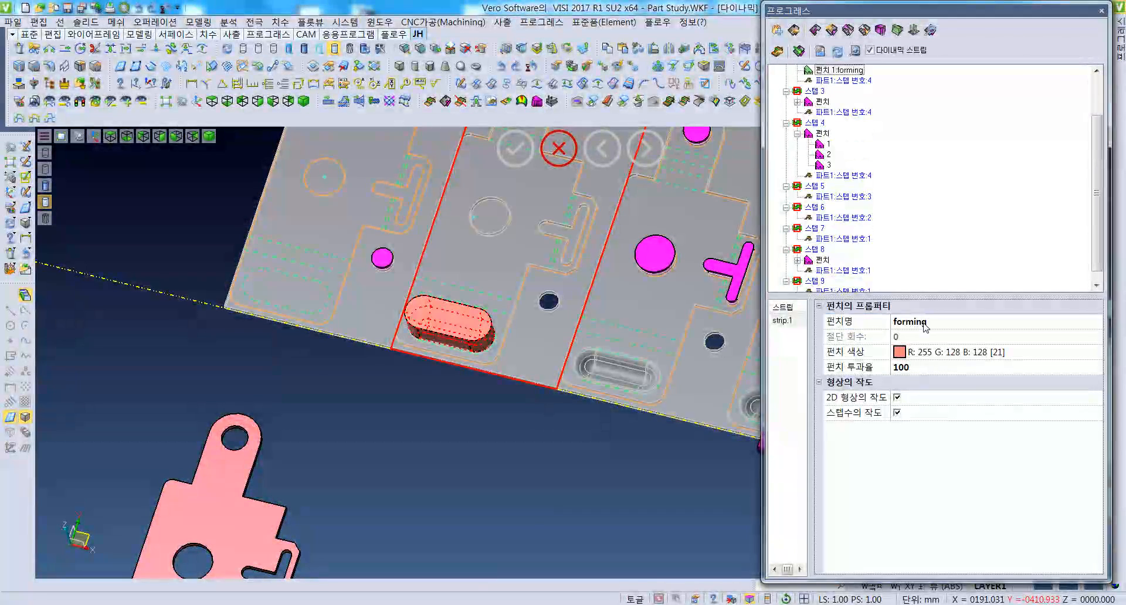
Step: Create a new bend punch from the lower bend face beside step 5's T-slot tab in shaded display, with an extrusion of 10
middle_drag(498, 336, 199, 258)
scroll(669, 313, down, 2)
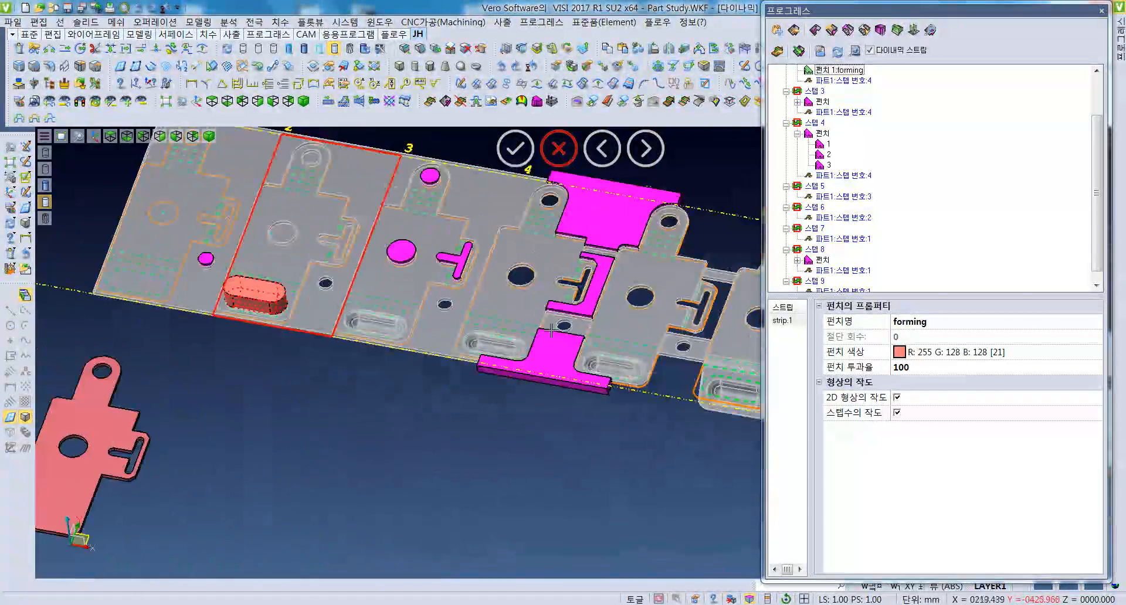
middle_drag(669, 313, 449, 297)
click(897, 30)
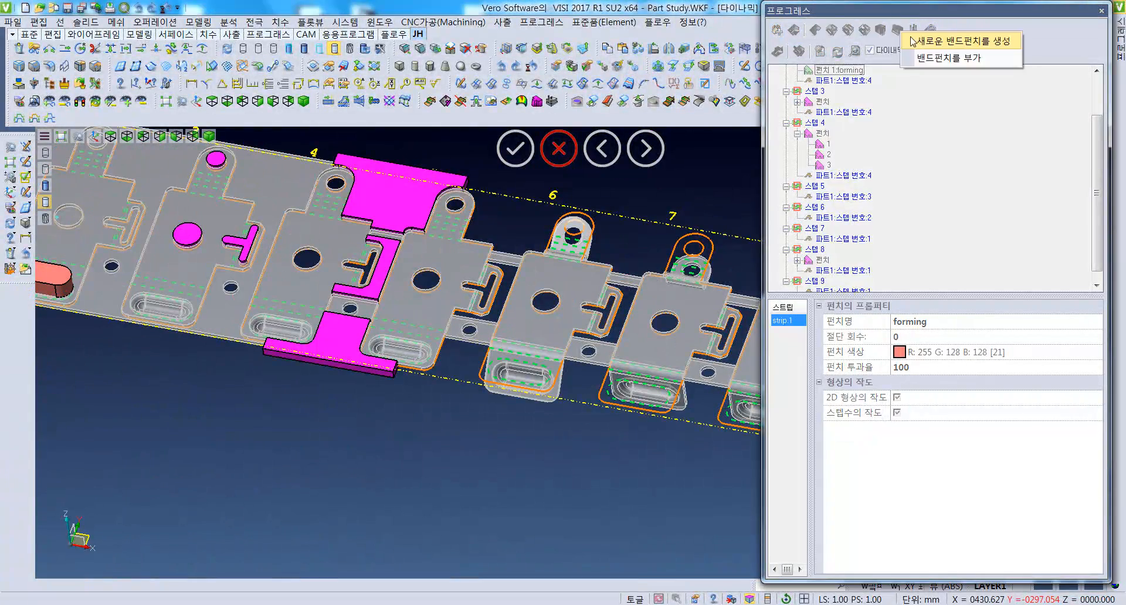
scroll(570, 320, up, 2)
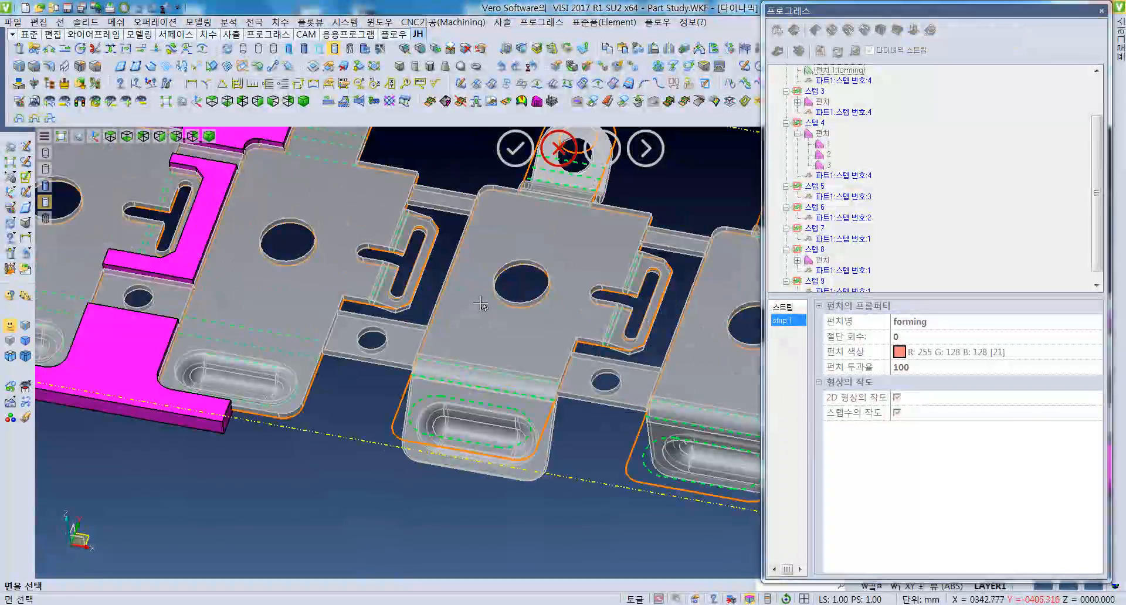
scroll(456, 264, up, 4)
scroll(457, 264, down, 2)
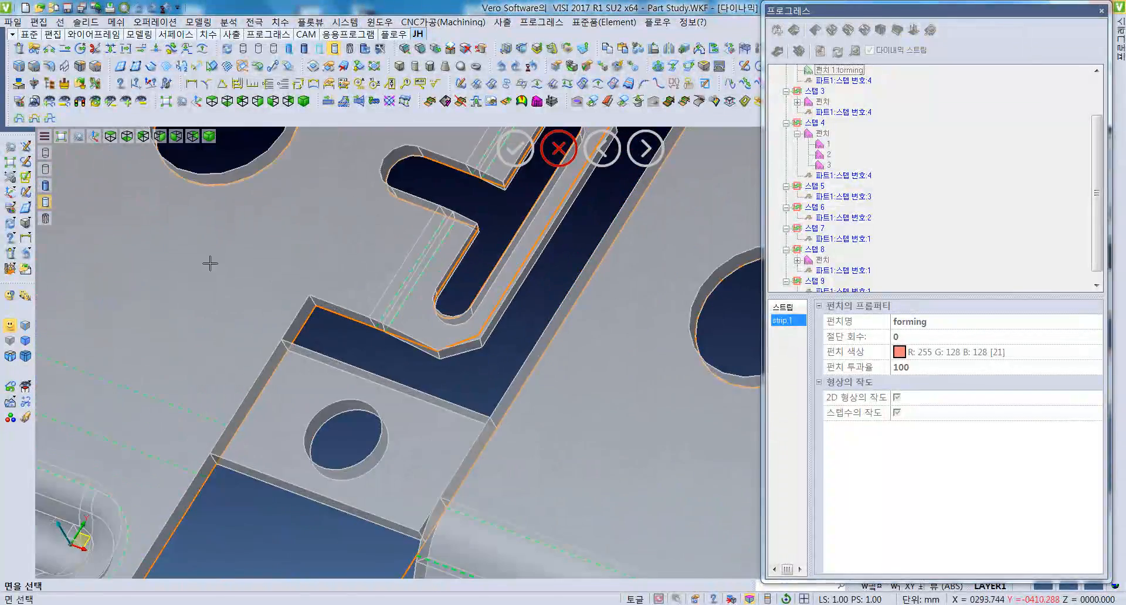
click(46, 186)
mouse_move(375, 249)
middle_down()
mouse_move(428, 261)
mouse_move(431, 300)
mouse_move(385, 347)
middle_up()
click(375, 337)
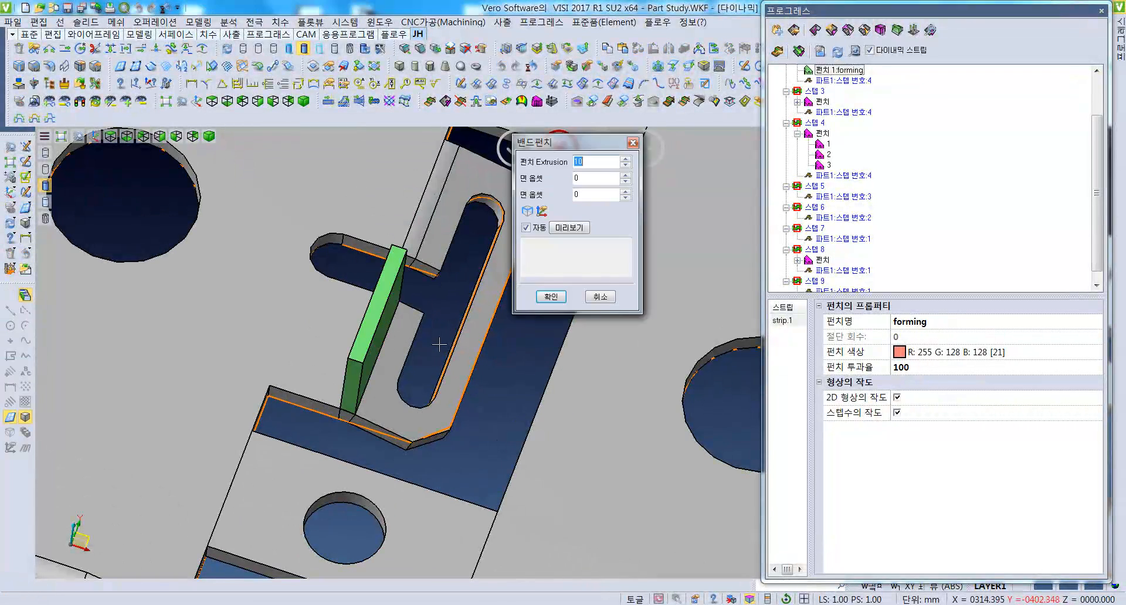
middle_drag(512, 271, 502, 263)
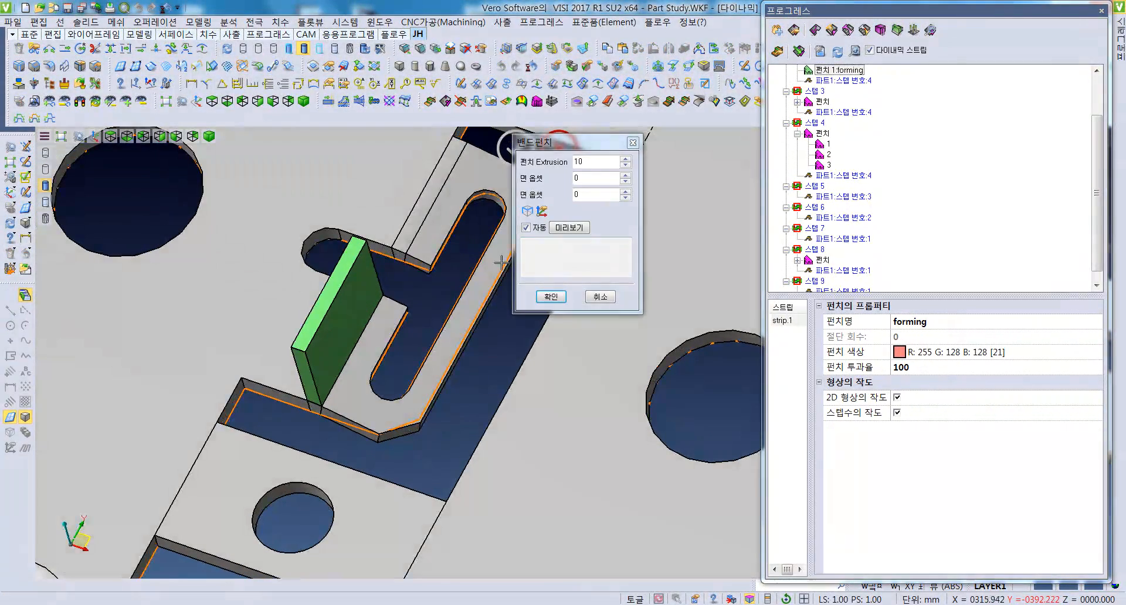
click(558, 296)
Step: Add a second bend punch on the upper bend face of step 5's T-slot tab, with extrusion 10 and both face offsets 0
click(439, 243)
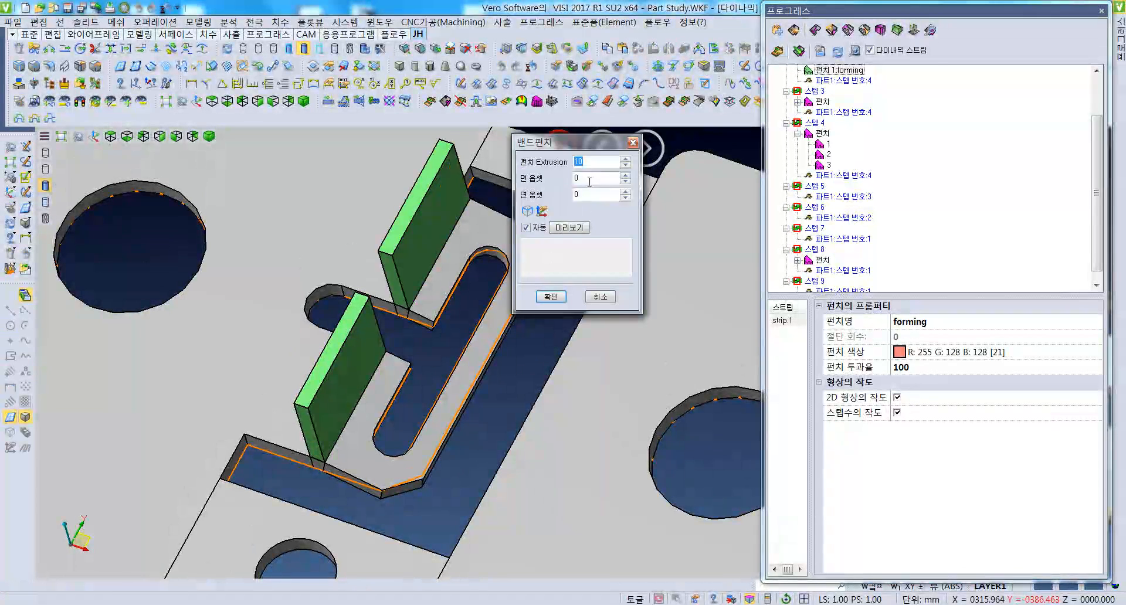
middle_drag(442, 269, 464, 252)
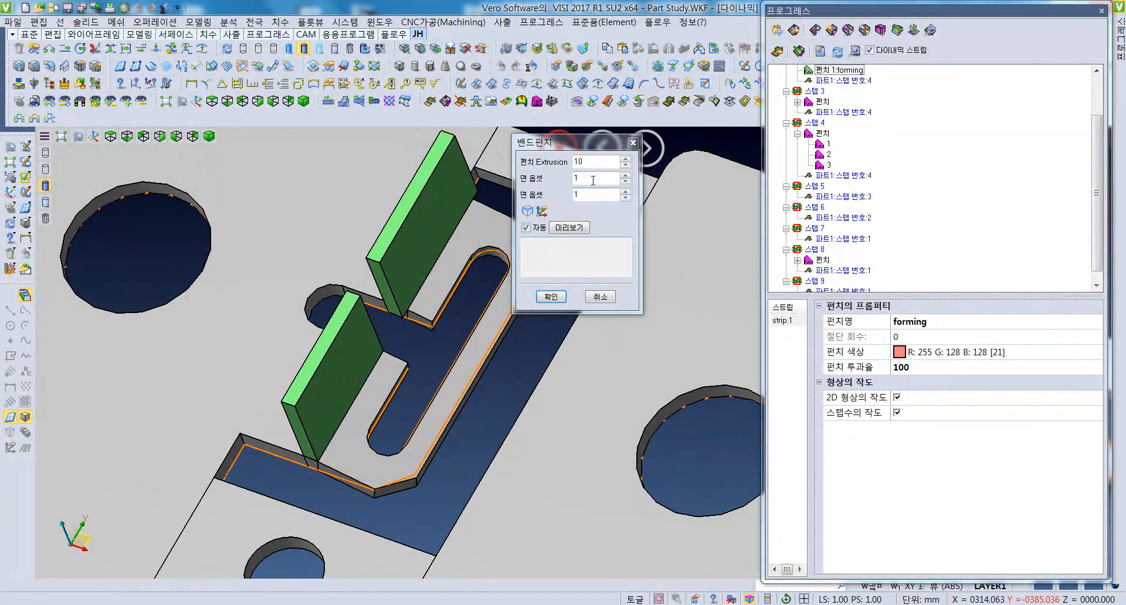
drag(593, 180, 565, 182)
text(0)
key(Tab)
text(0)
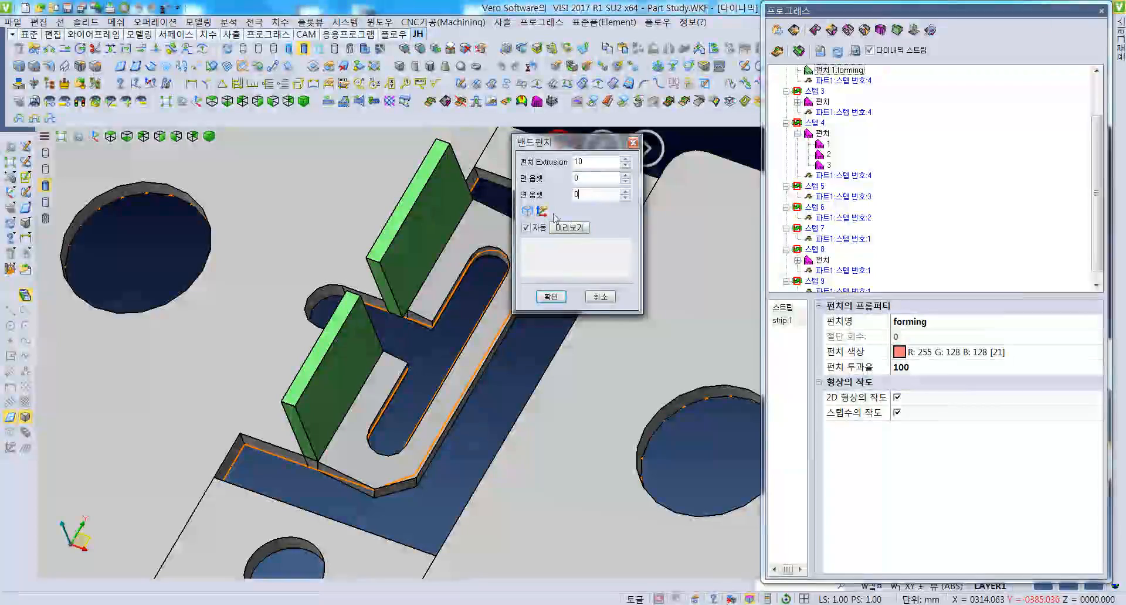
click(552, 297)
Step: Create a bend punch on the bend of the embossed flange at step 6 with an extrusion of 10 and zero face offsets
scroll(399, 323, up, 4)
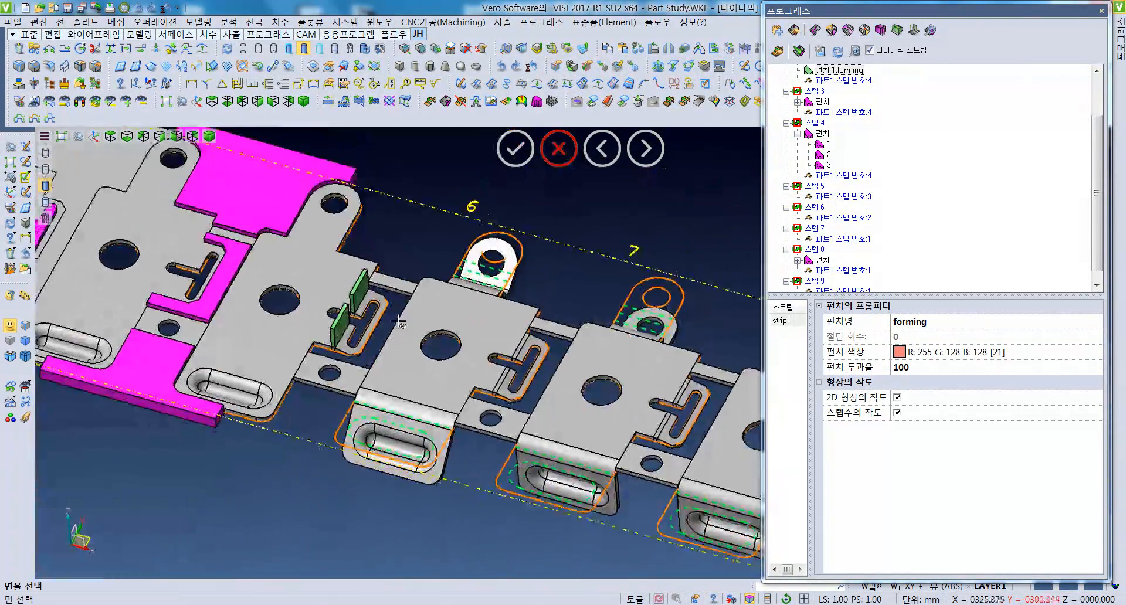
scroll(398, 323, up, 4)
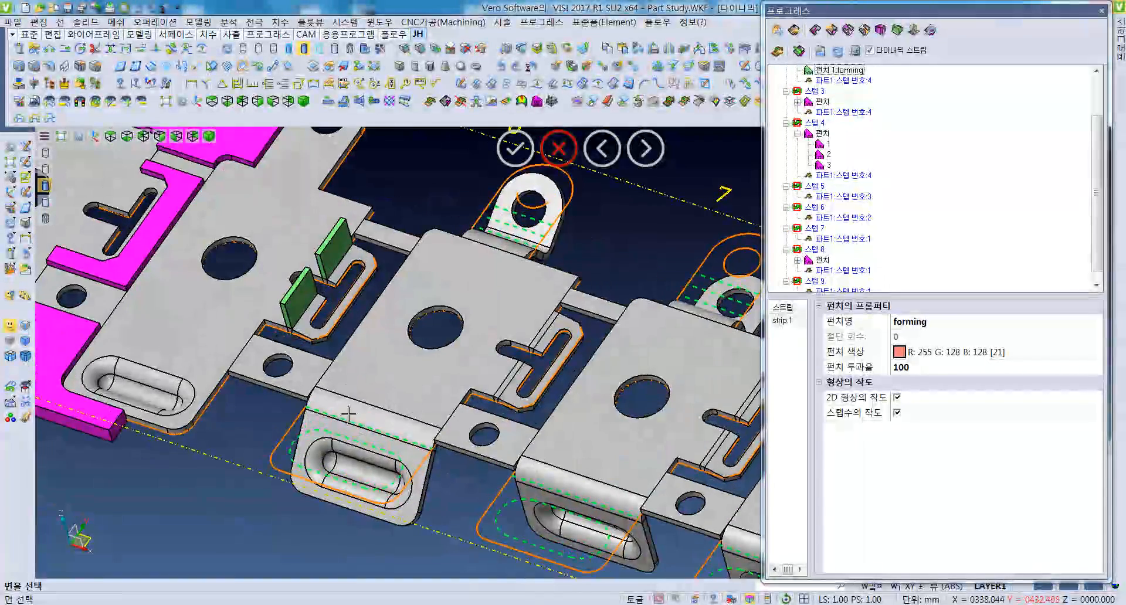
click(349, 415)
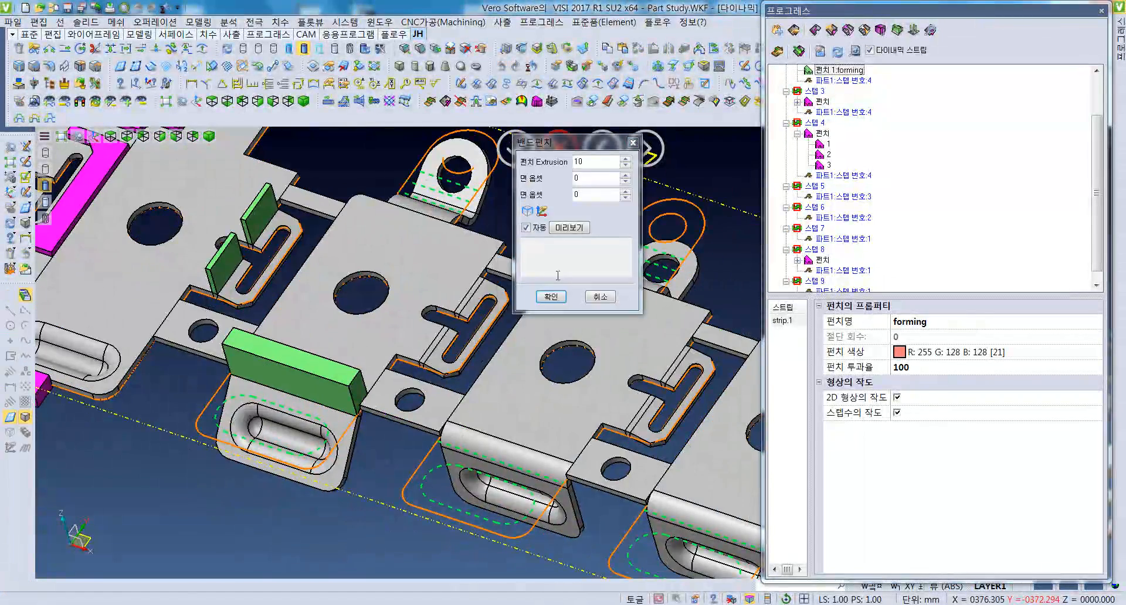
click(552, 297)
Step: Create bend punches from the flat face and the bend face of the holed tab at step 6
middle_drag(505, 317, 457, 434)
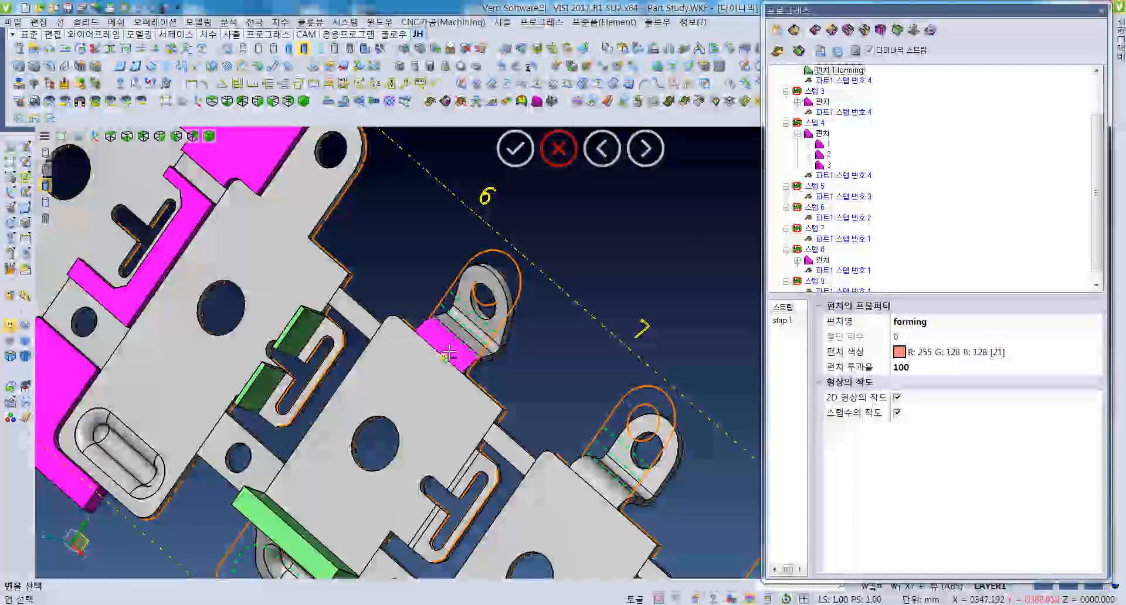
click(449, 353)
click(558, 301)
scroll(499, 308, up, 5)
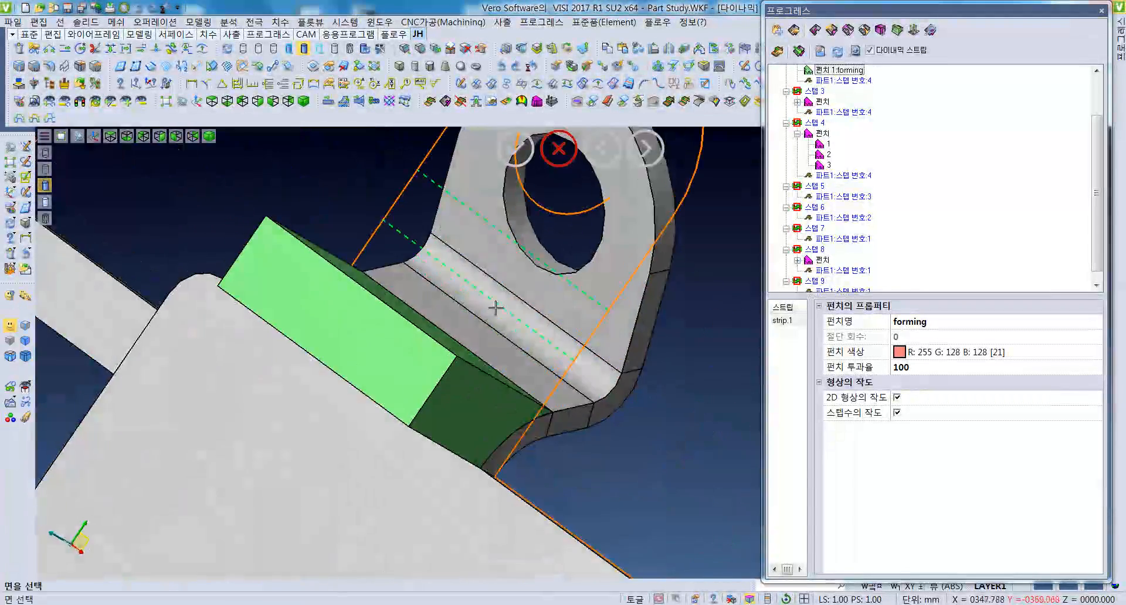
click(503, 312)
click(551, 297)
scroll(516, 317, down, 5)
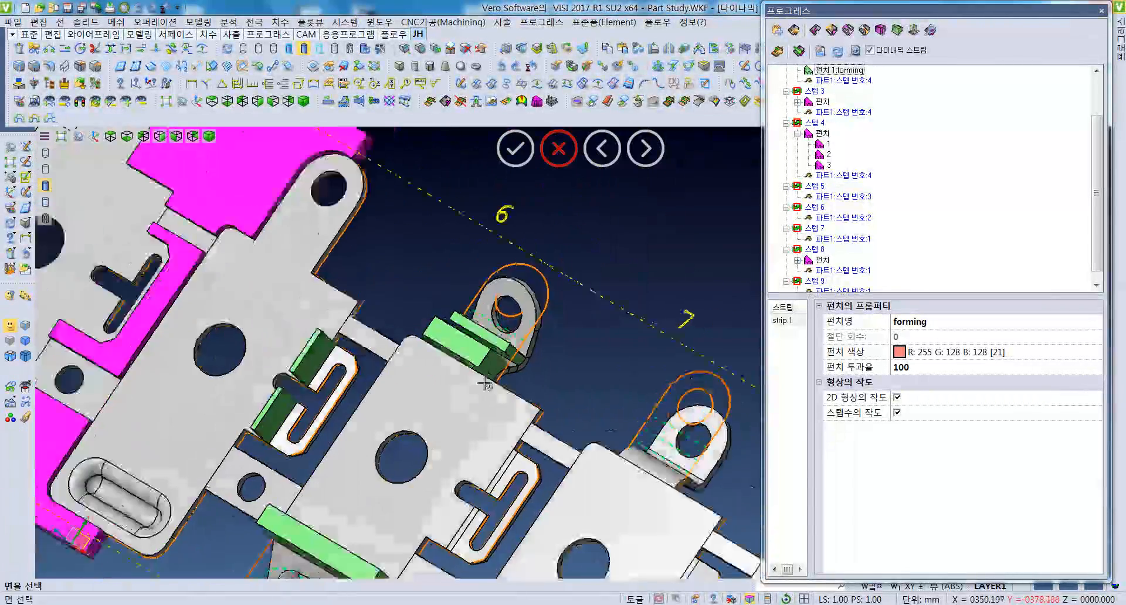
Step: Create bend punches at step 7 for the embossed flange and for both faces of the holed tab, keeping an extrusion of 10
scroll(494, 333, up, 2)
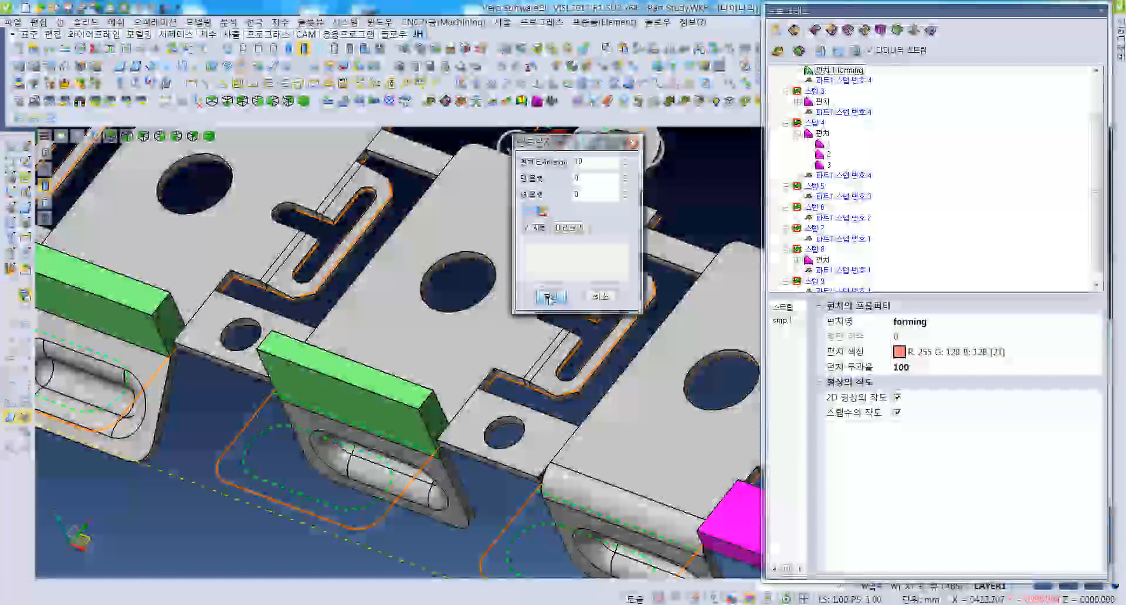
click(551, 297)
middle_drag(519, 288, 495, 367)
click(482, 333)
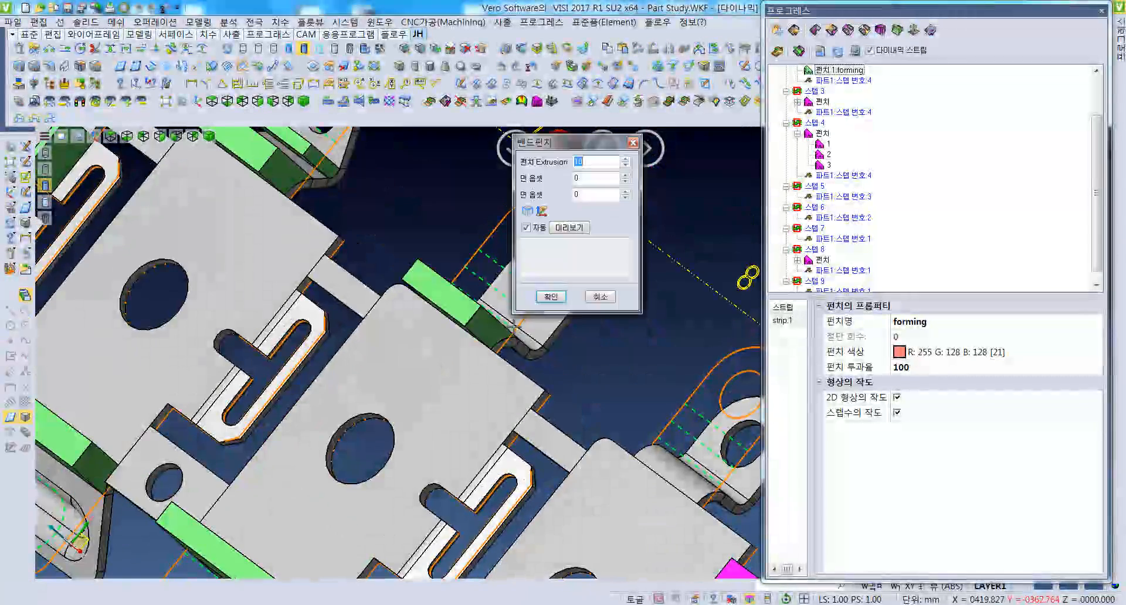
click(549, 295)
middle_drag(560, 349, 541, 365)
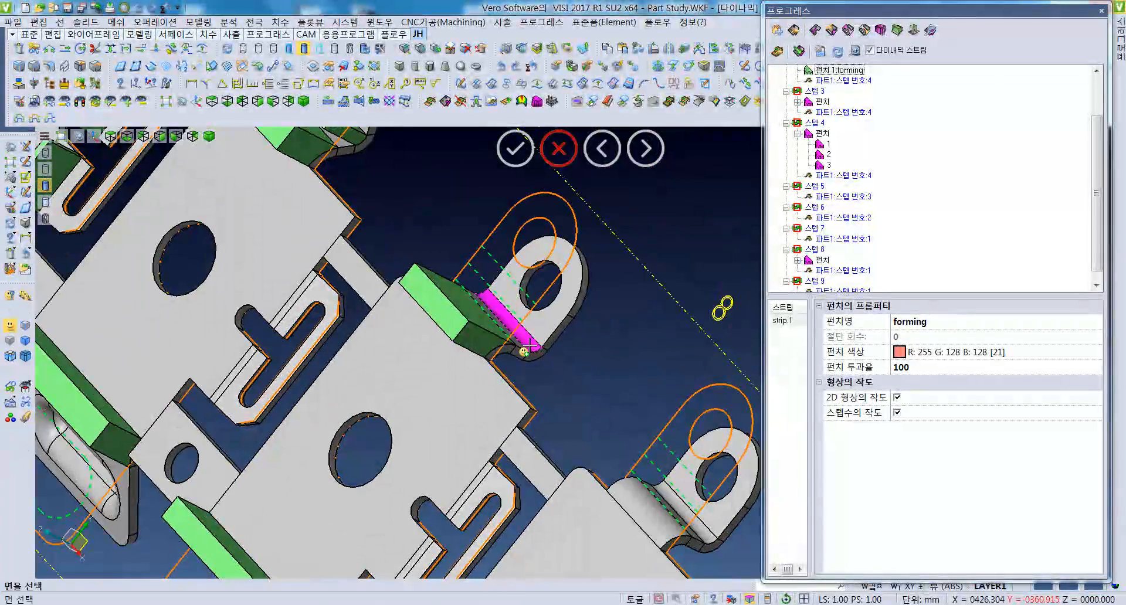
click(529, 346)
click(549, 297)
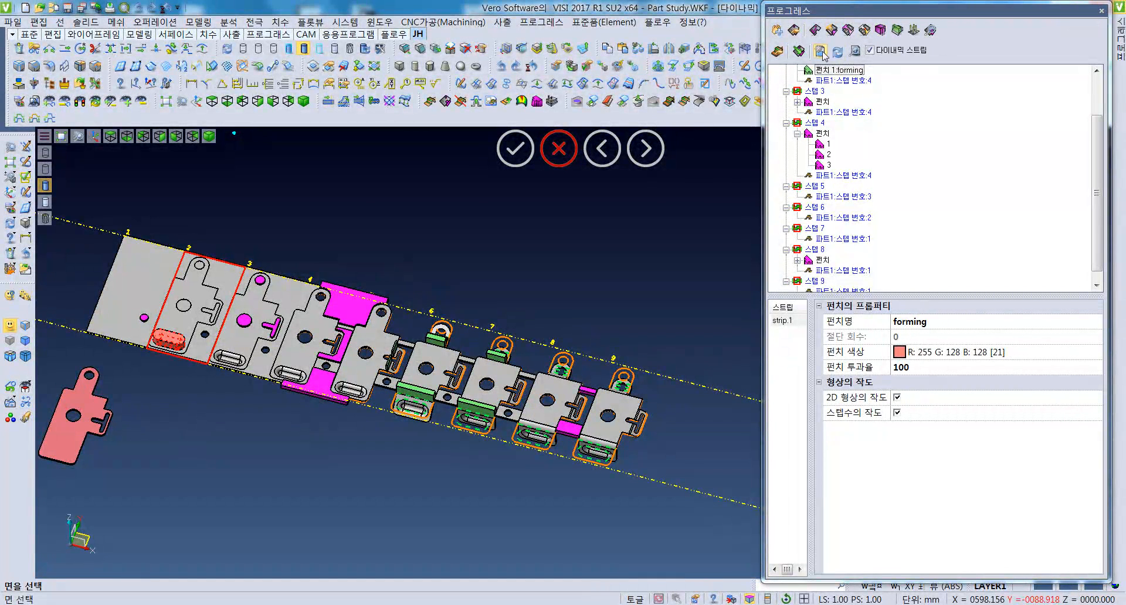
Step: Start the 3D strip build with problem checking on and roll the strip back to its beginning
key(F5)
middle_drag(465, 219, 547, 242)
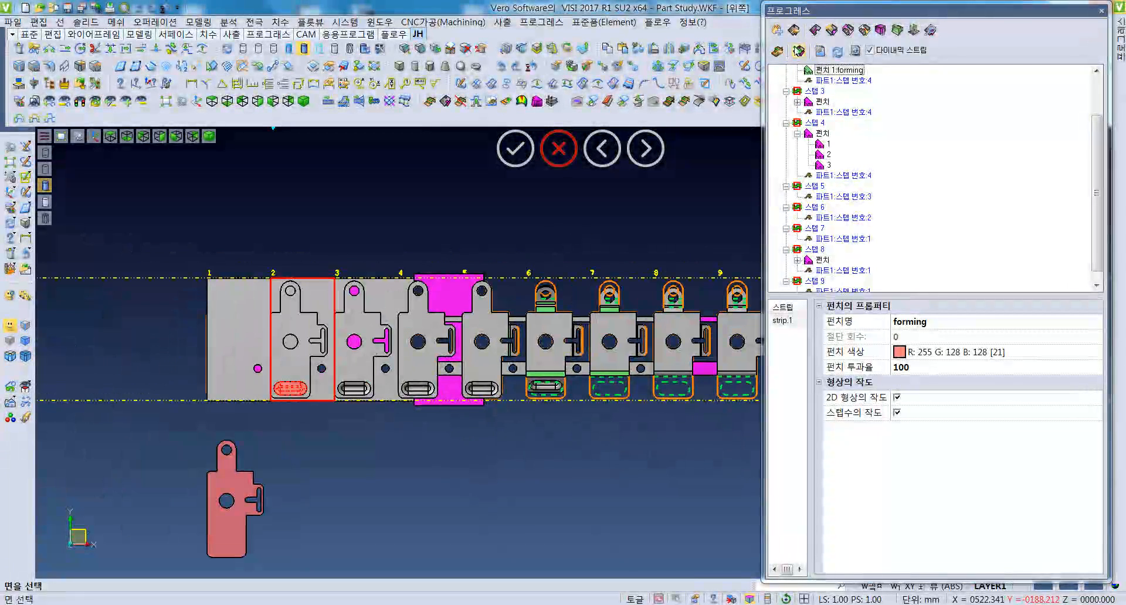
click(799, 51)
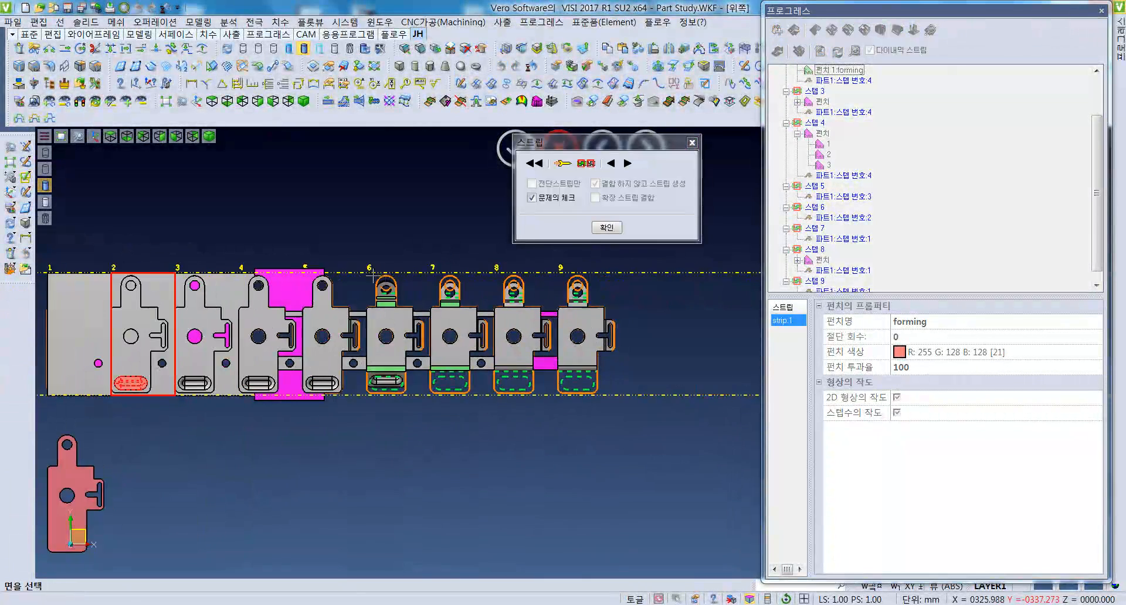
click(612, 163)
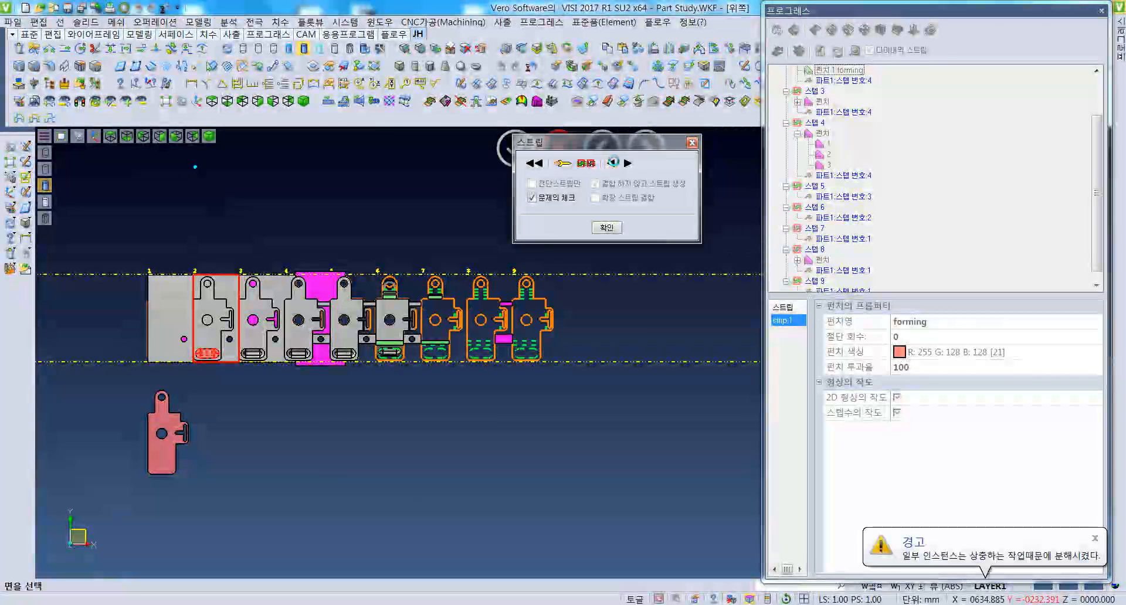
middle_drag(216, 254, 381, 228)
scroll(207, 328, up, 3)
middle_drag(206, 329, 303, 321)
Step: Advance the strip build step by step from step 1 through step 5, checking the forming, piercing and bend punches
click(627, 163)
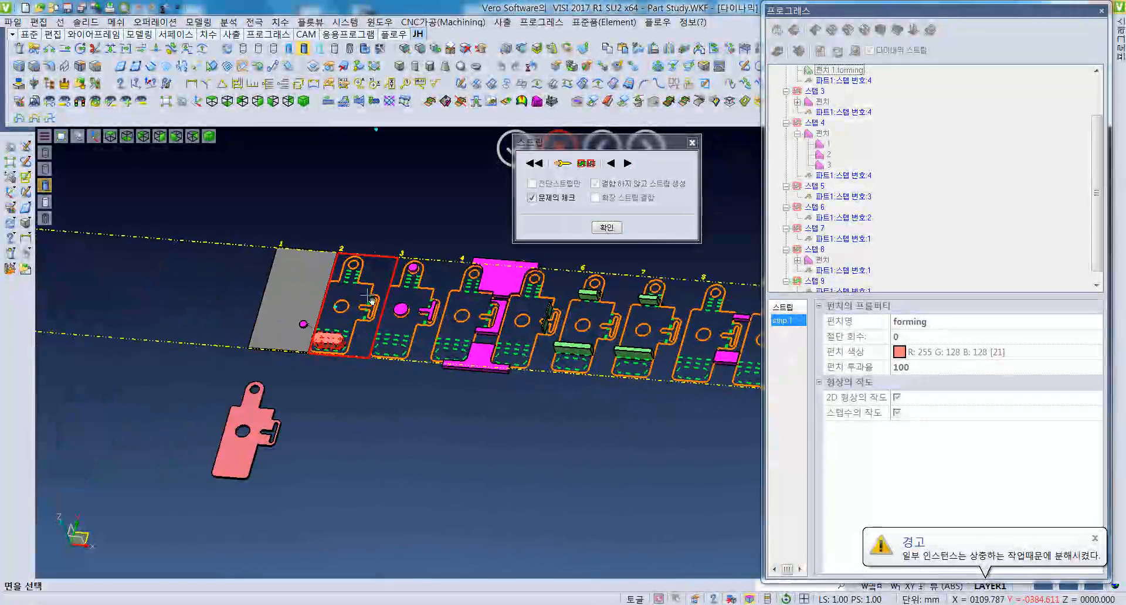
scroll(299, 339, up, 4)
click(628, 164)
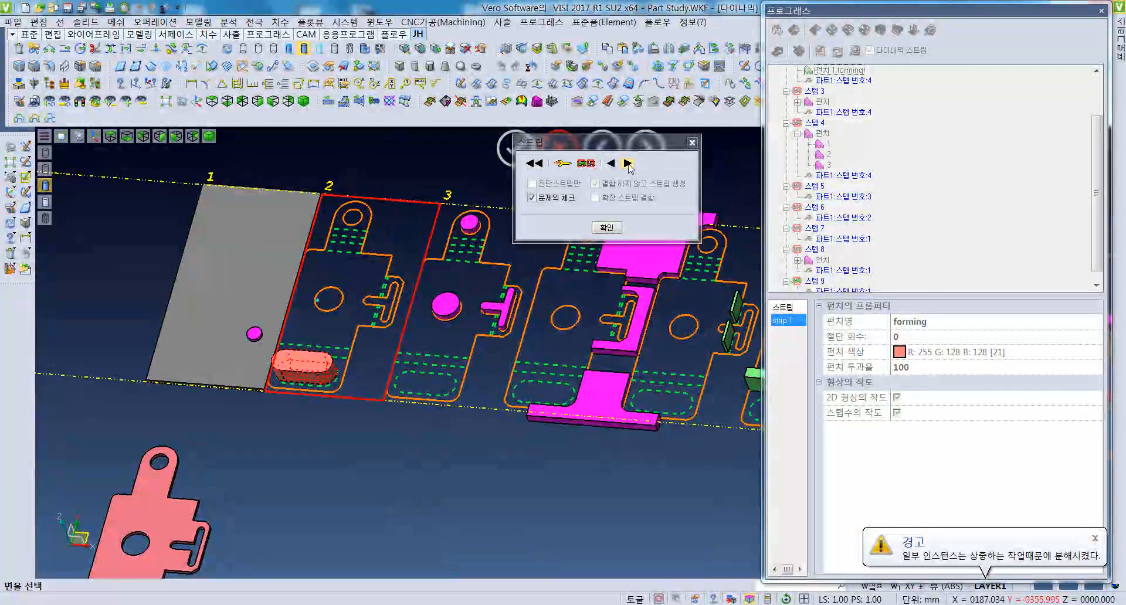
click(628, 163)
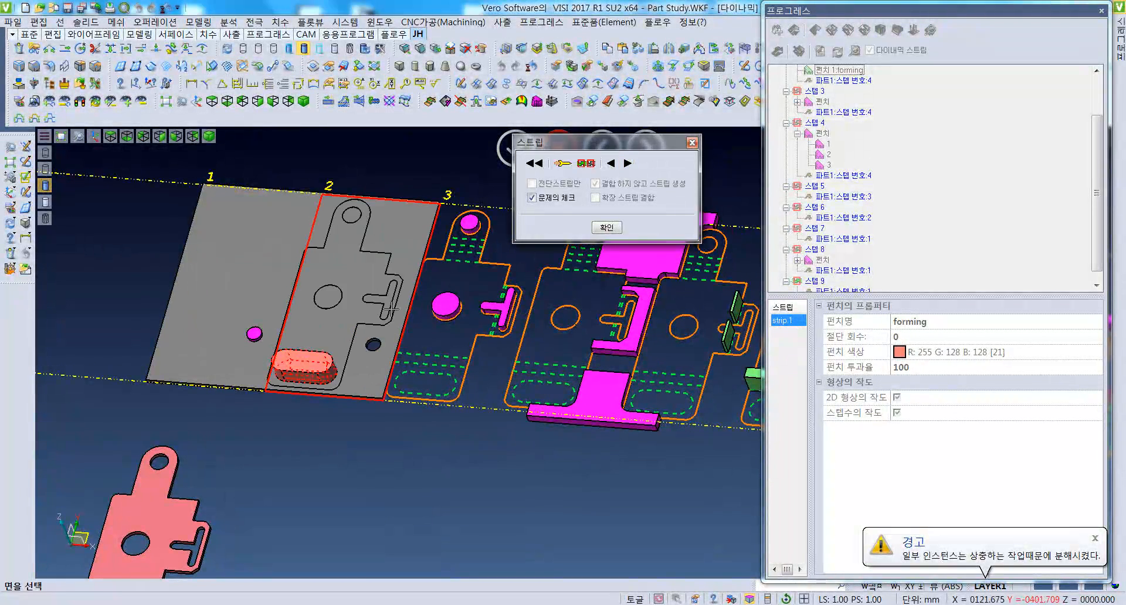
scroll(276, 374, up, 3)
middle_drag(365, 367, 334, 375)
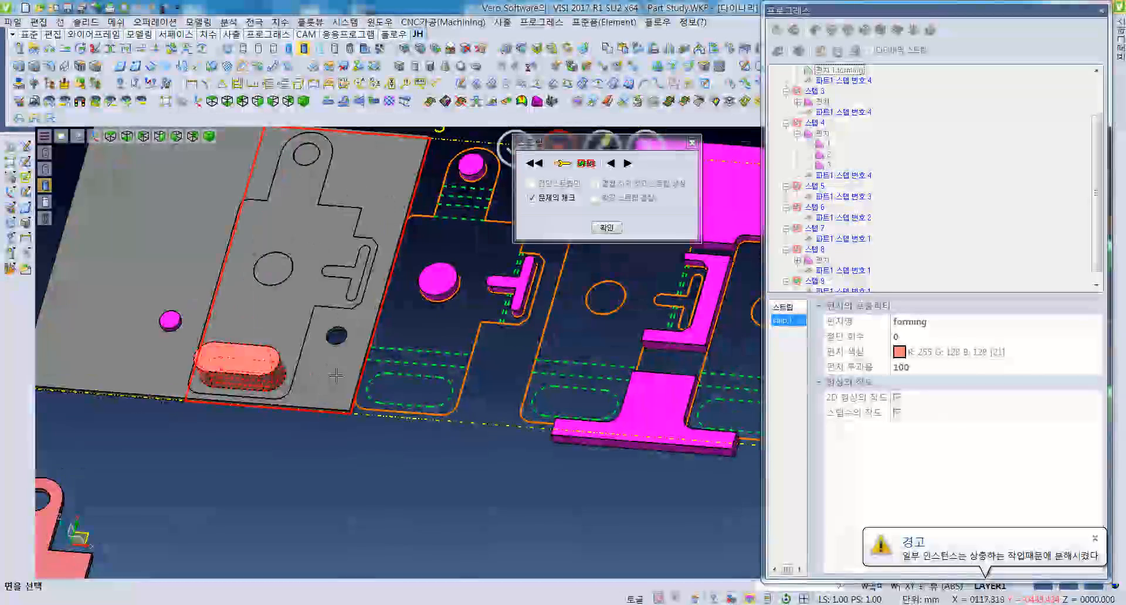
click(627, 163)
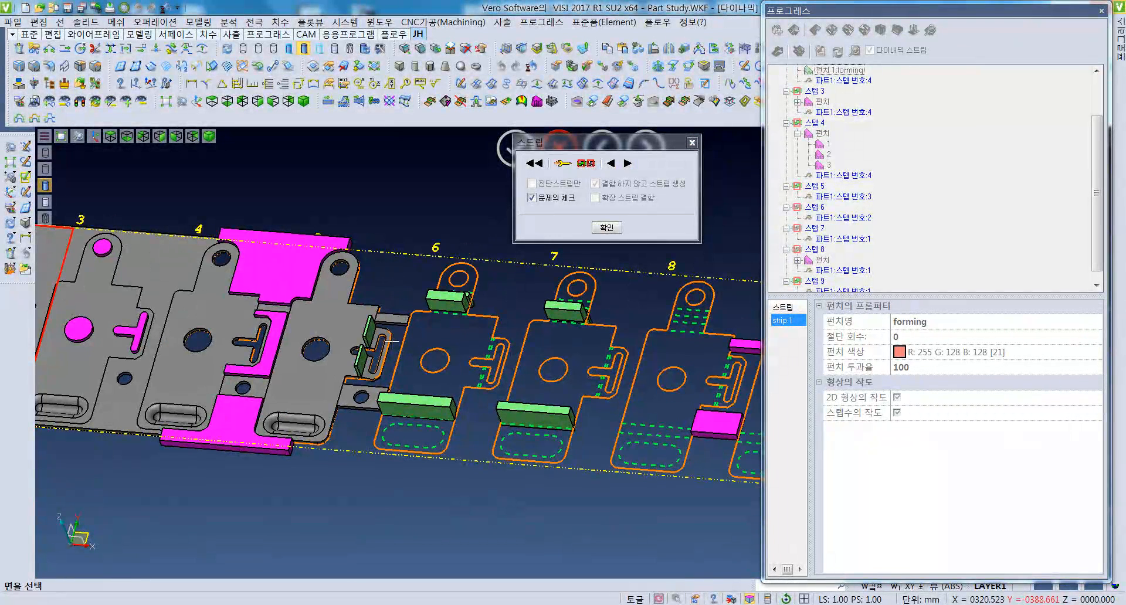
middle_drag(374, 421, 444, 353)
scroll(417, 338, up, 5)
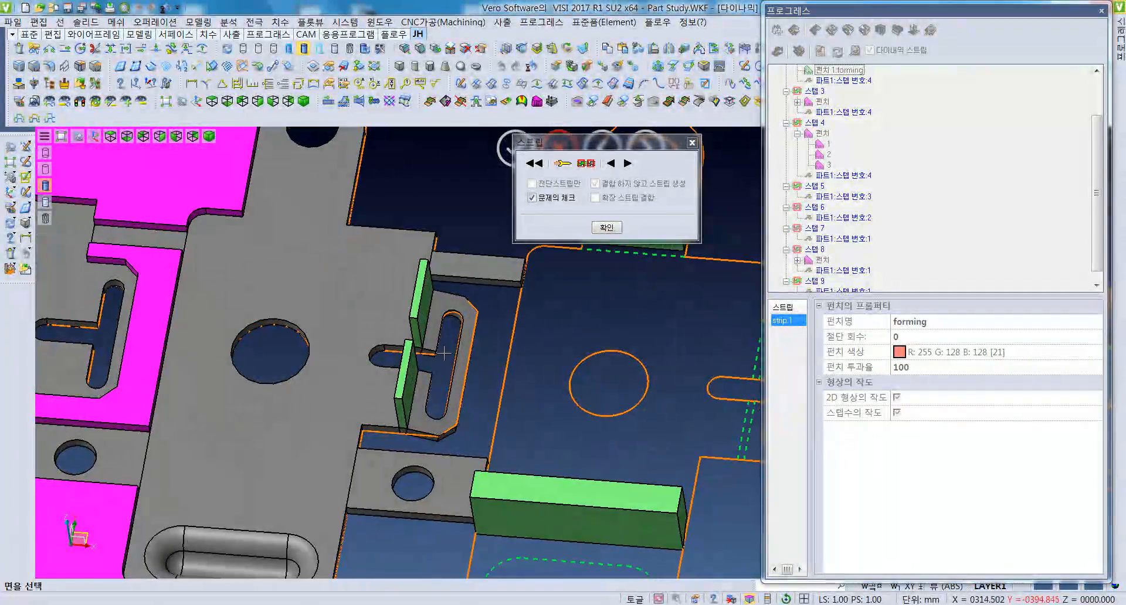
scroll(428, 364, down, 2)
Step: Advance the strip build through steps 6 and 7 and inspect the bends against their punches
click(626, 165)
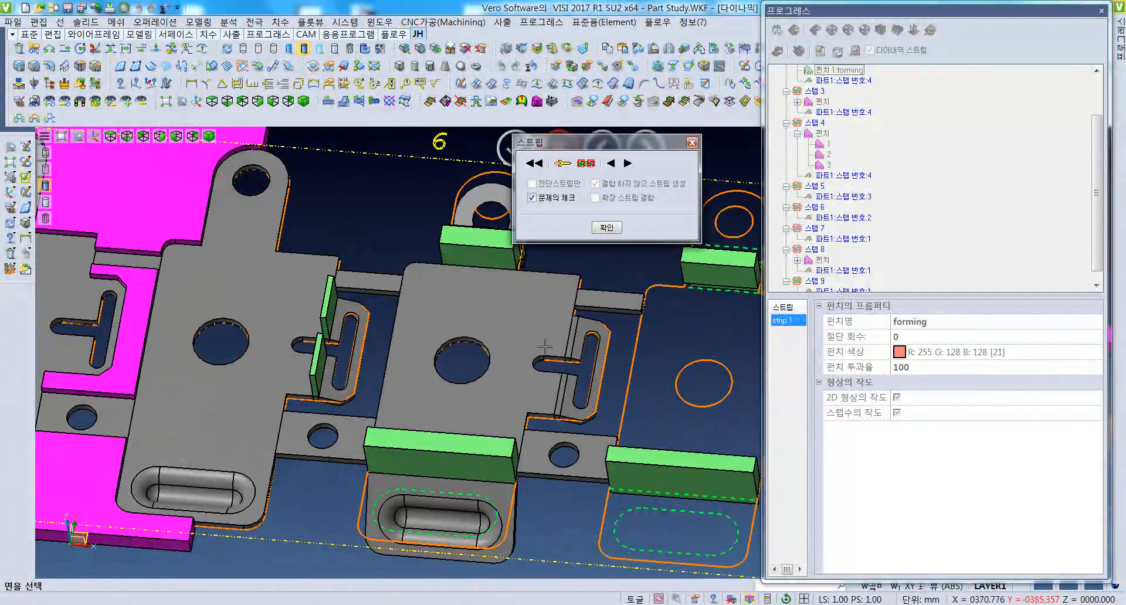
middle_drag(386, 499, 387, 481)
middle_drag(440, 311, 393, 412)
middle_drag(453, 306, 405, 305)
middle_drag(481, 341, 448, 261)
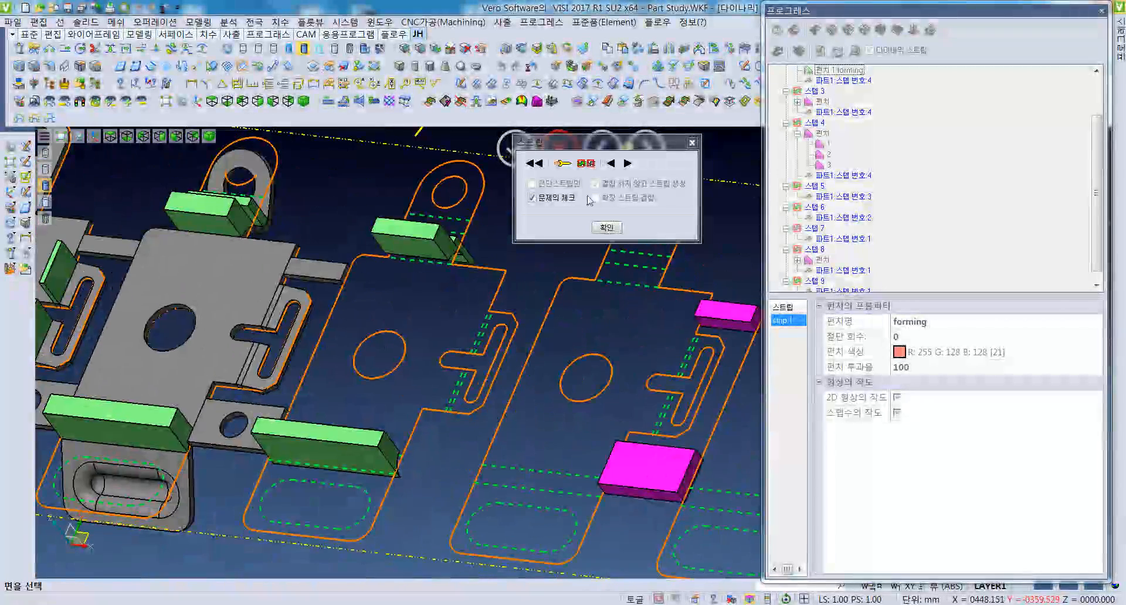
click(629, 165)
middle_drag(465, 373, 283, 333)
scroll(413, 368, down, 3)
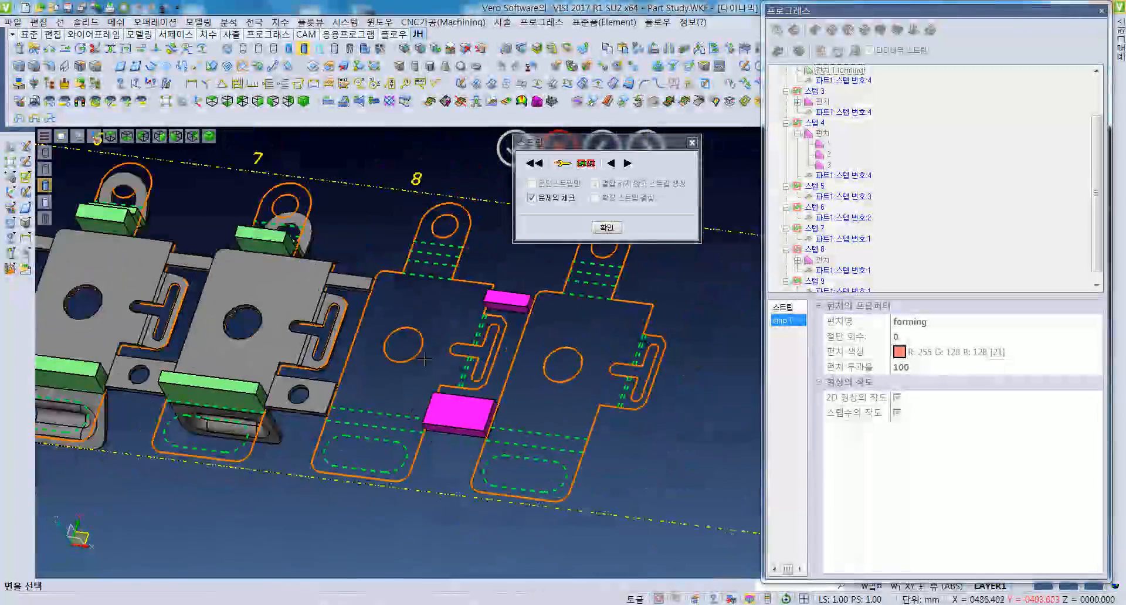
Step: Run the strip build through step 9, accept the generated strip and show it from above
middle_drag(437, 319, 322, 313)
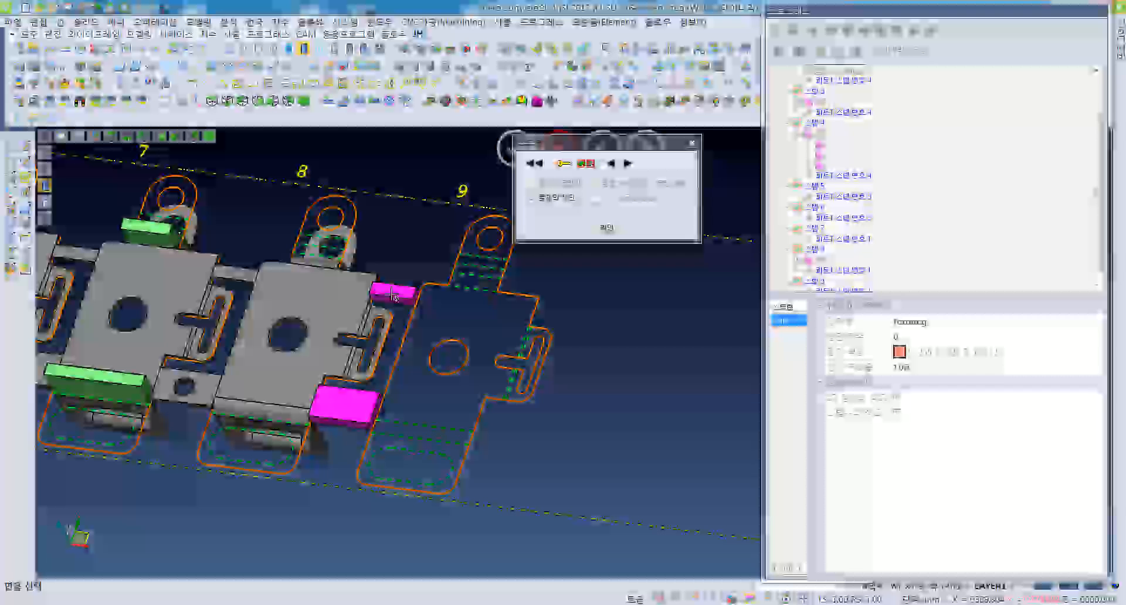
scroll(393, 295, down, 2)
mouse_move(393, 294)
middle_down()
mouse_move(403, 376)
mouse_move(398, 321)
mouse_move(464, 326)
middle_up()
scroll(564, 345, down, 3)
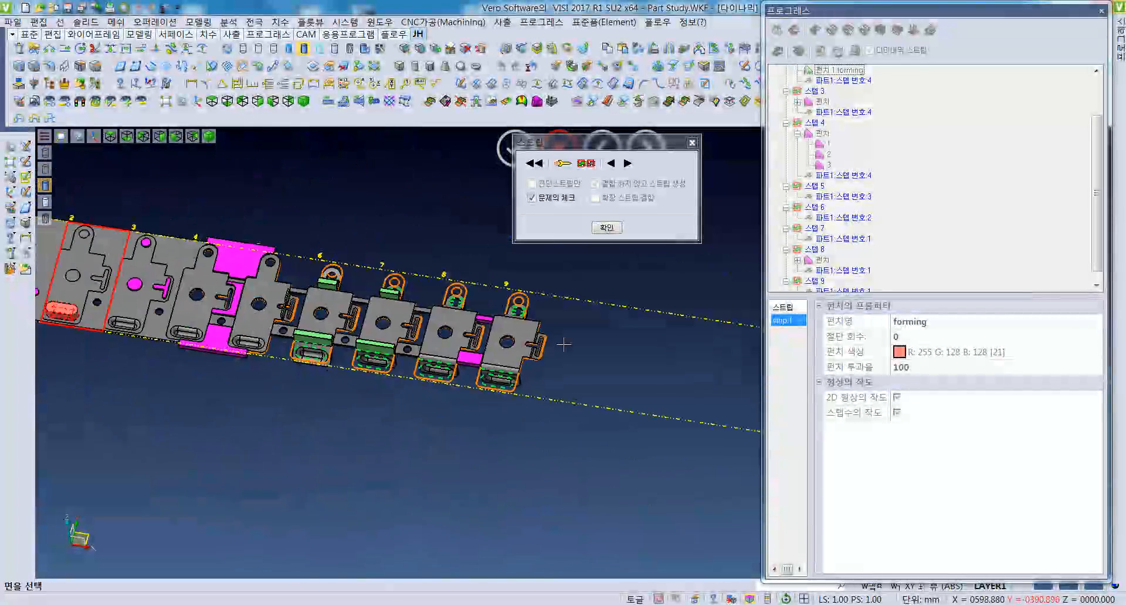
click(607, 227)
right_click(414, 378)
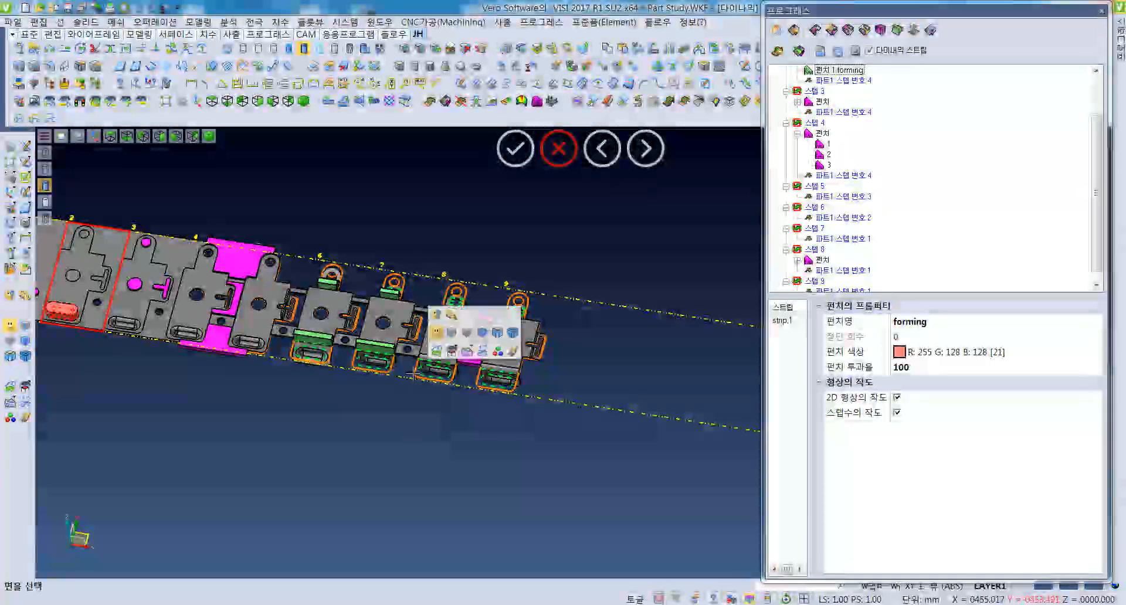
key(F5)
middle_drag(549, 362, 562, 360)
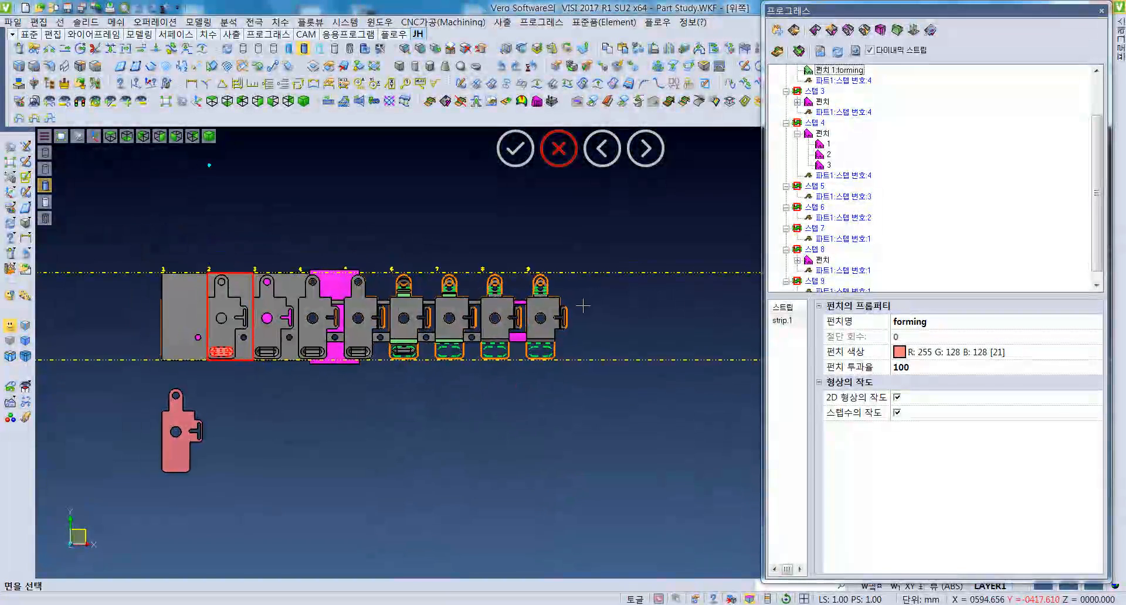
Step: Open the strip configuration editor and review the strip parameters for step, strip height and punch increments
click(820, 51)
drag(622, 144, 510, 153)
click(449, 175)
key(Tab)
key(Tab)
key(Tab)
key(Tab)
key(Tab)
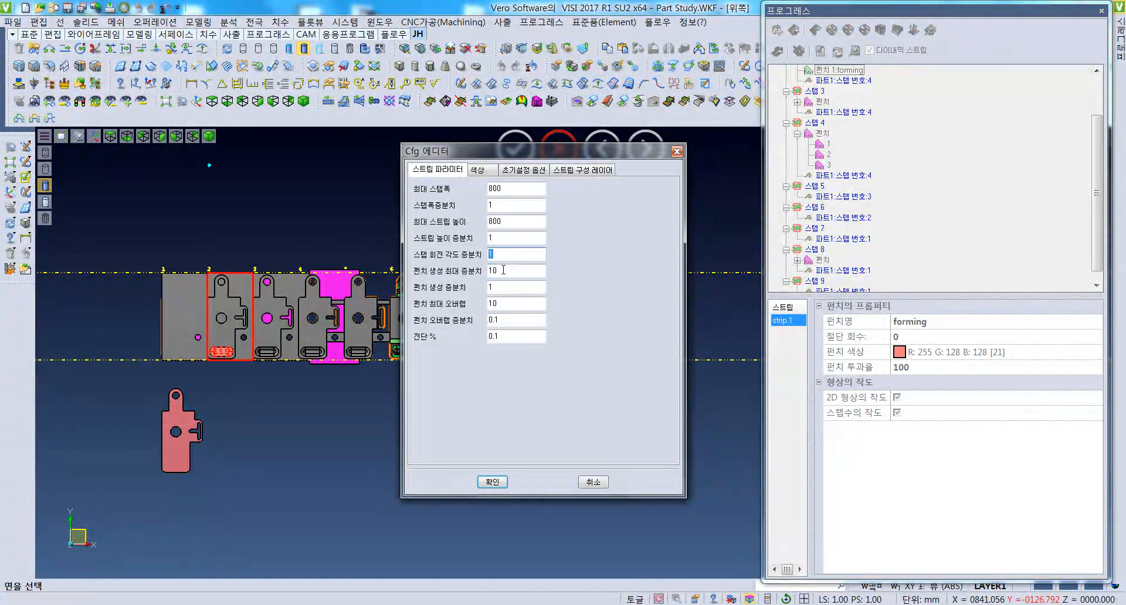
Step: Review the configuration's colours, default options and strip layer names, then accept the configuration
click(477, 172)
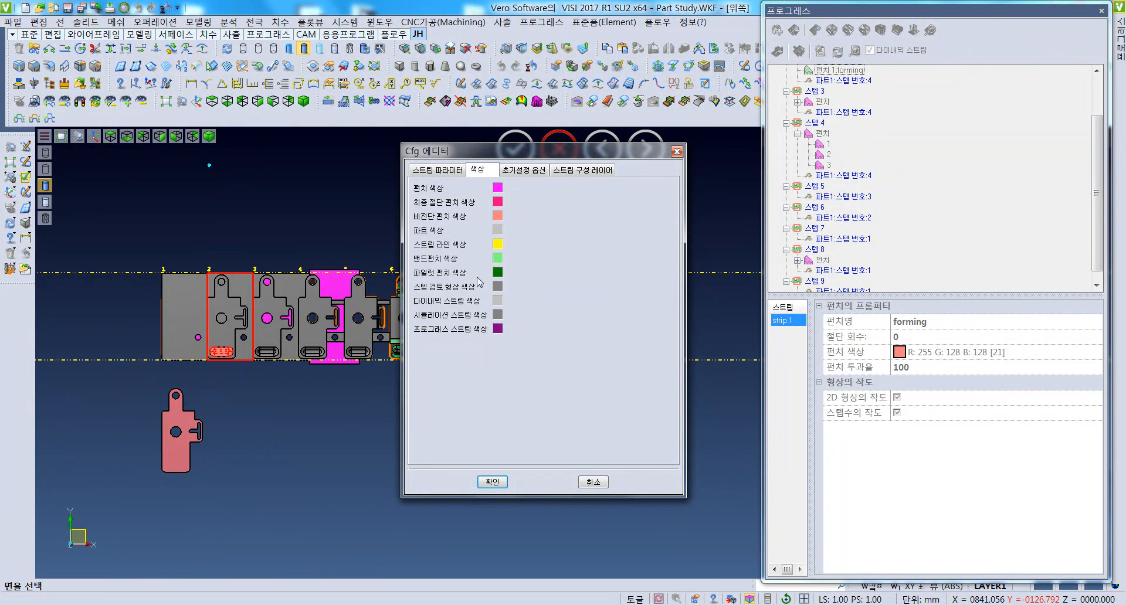
click(510, 171)
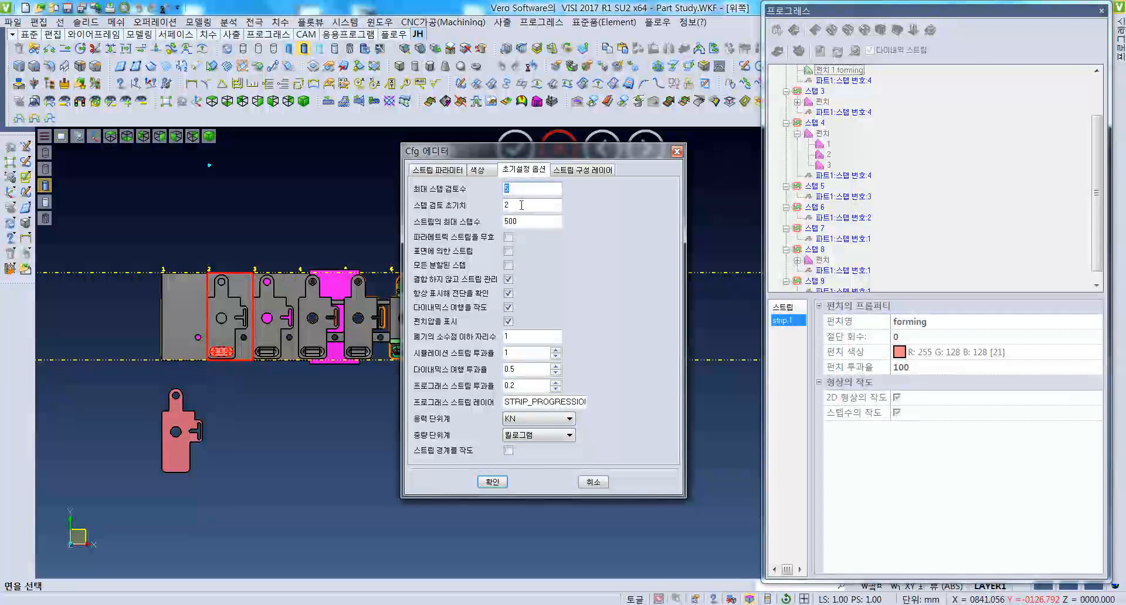
key(Tab)
key(Tab)
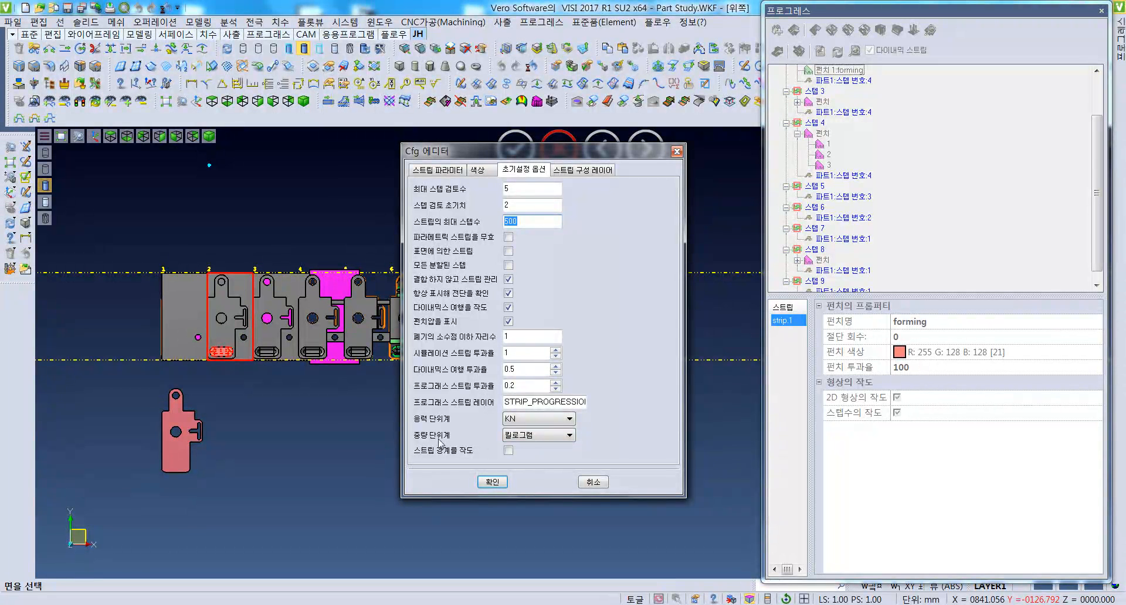
click(567, 173)
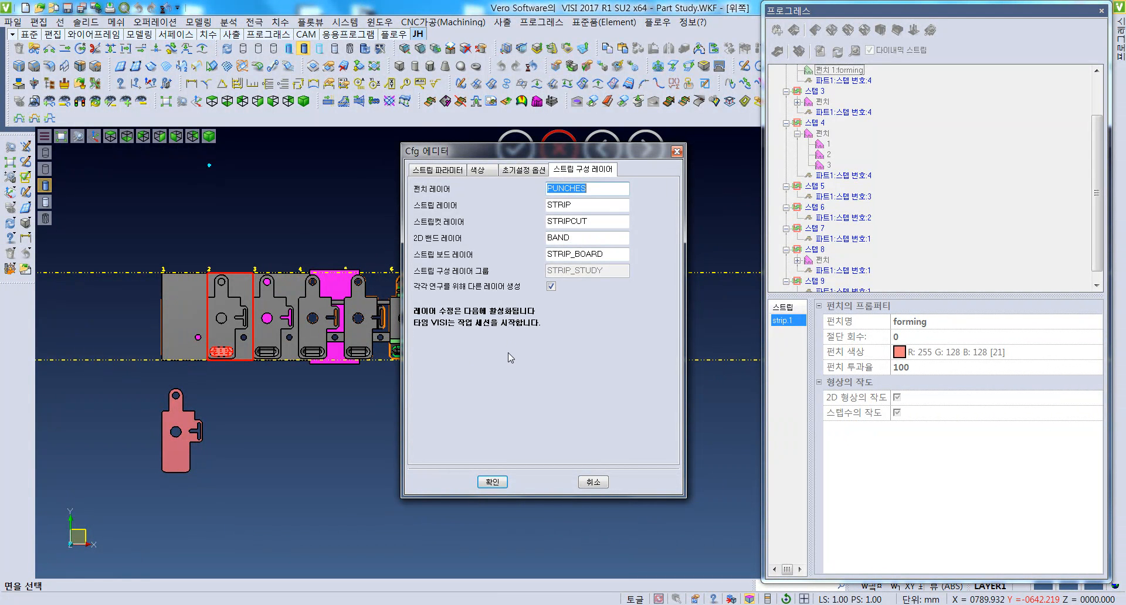
click(494, 483)
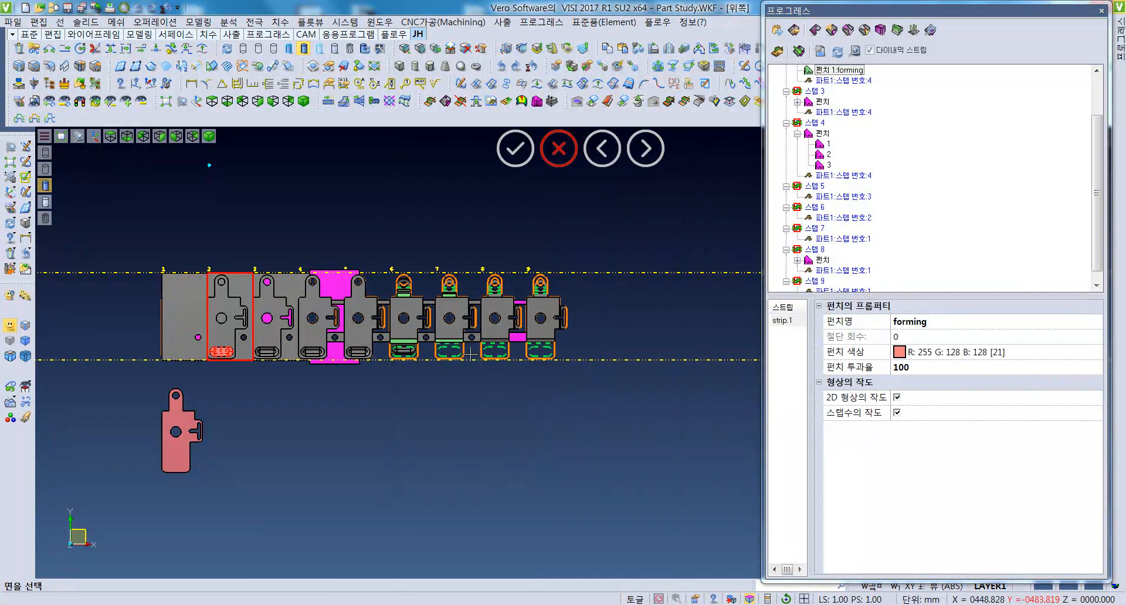
Step: Generate the HTML report for the strip and dismiss the browser's blocked-content notice
click(857, 52)
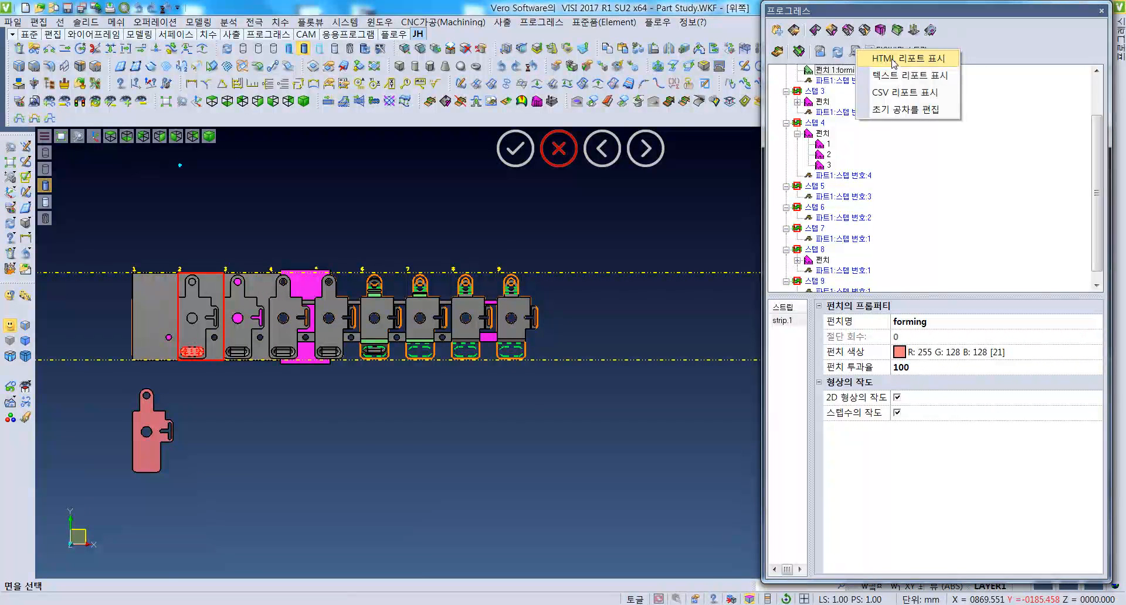
click(894, 59)
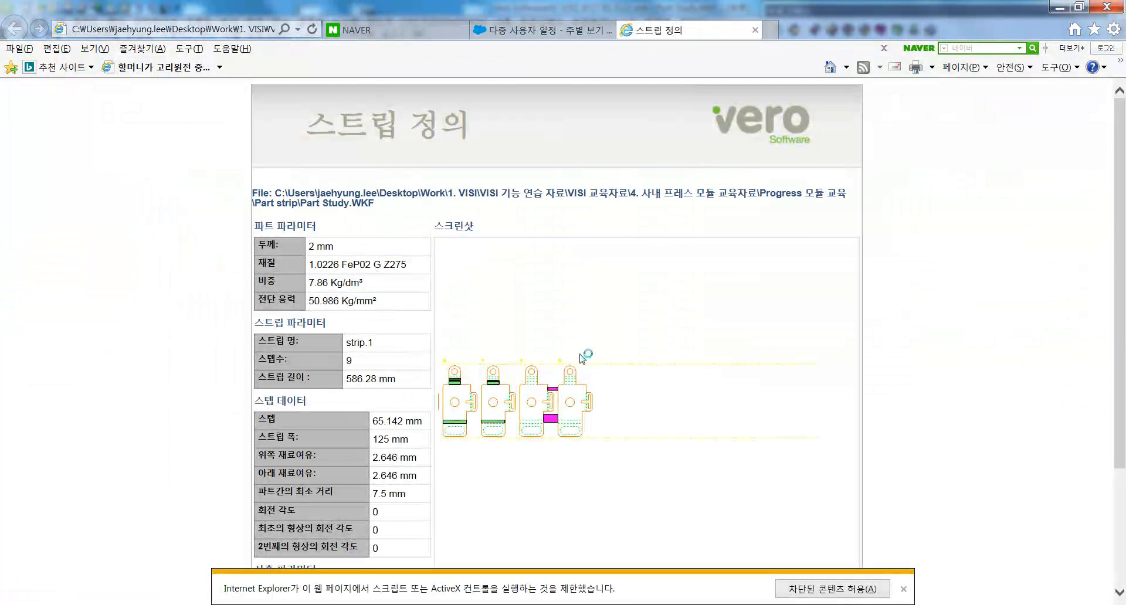
click(905, 587)
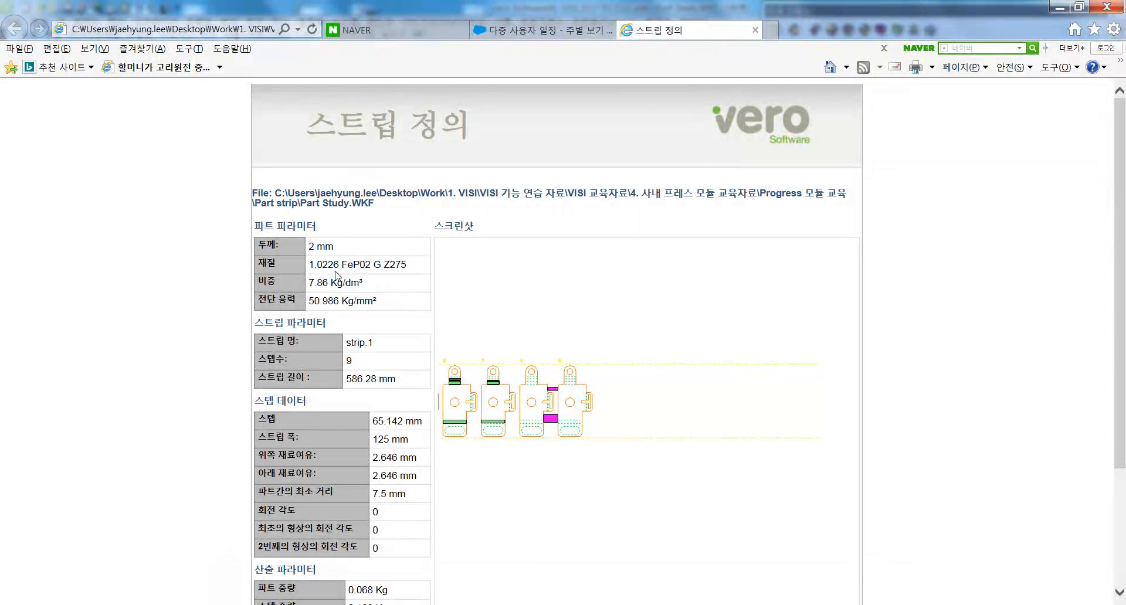
scroll(349, 282, down, 3)
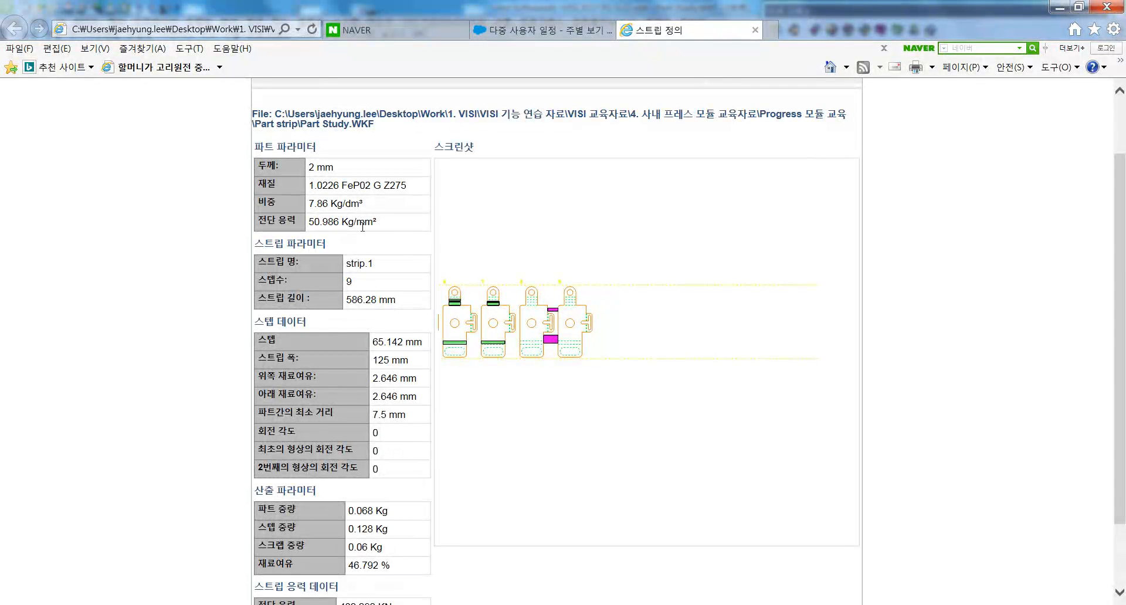
Step: Examine the report's strip length, step data, calculated weights and strip force data
scroll(370, 258, down, 3)
drag(368, 221, 390, 221)
click(388, 281)
drag(403, 267, 398, 382)
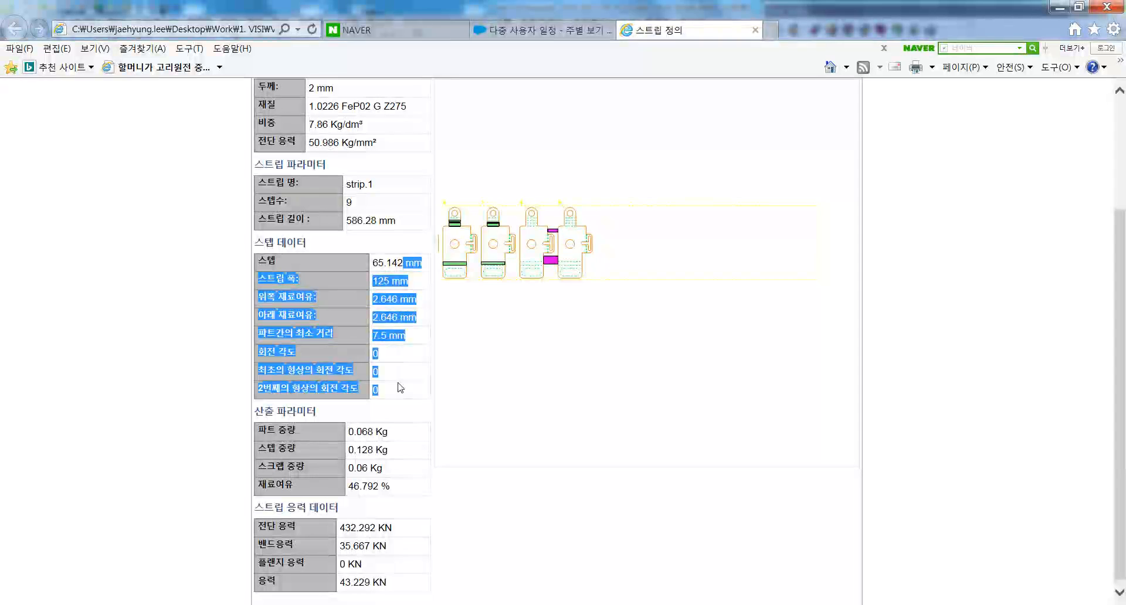
click(396, 402)
scroll(396, 401, down, 1)
drag(350, 521, 346, 521)
drag(347, 520, 391, 548)
click(393, 551)
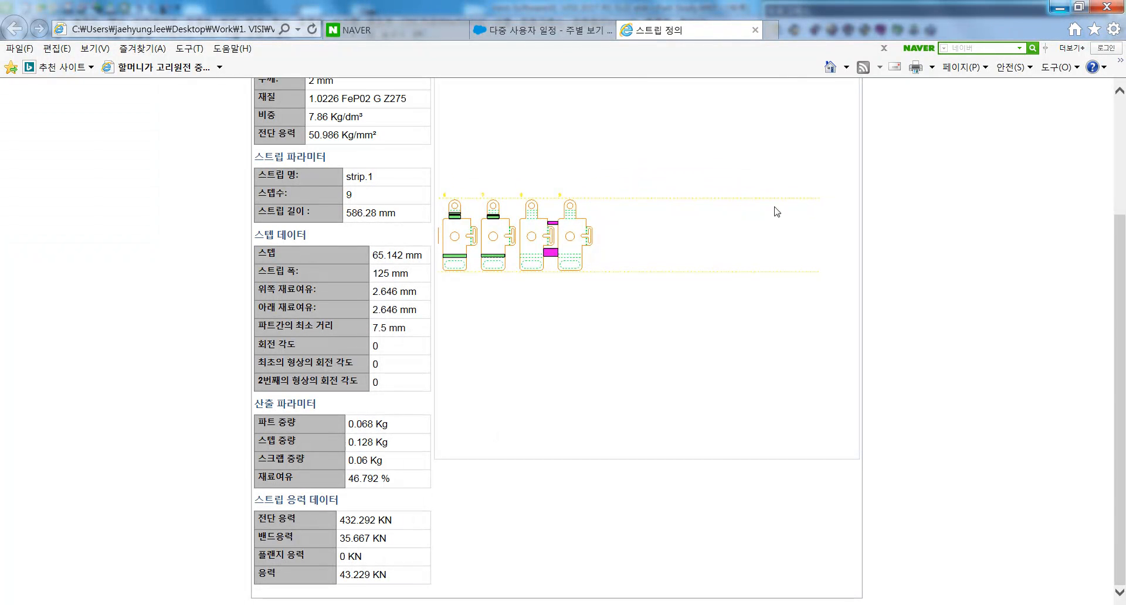
Step: Return to the Part Study file in VISI and inspect the strip at an angle, cancelling the exit prompt
click(349, 604)
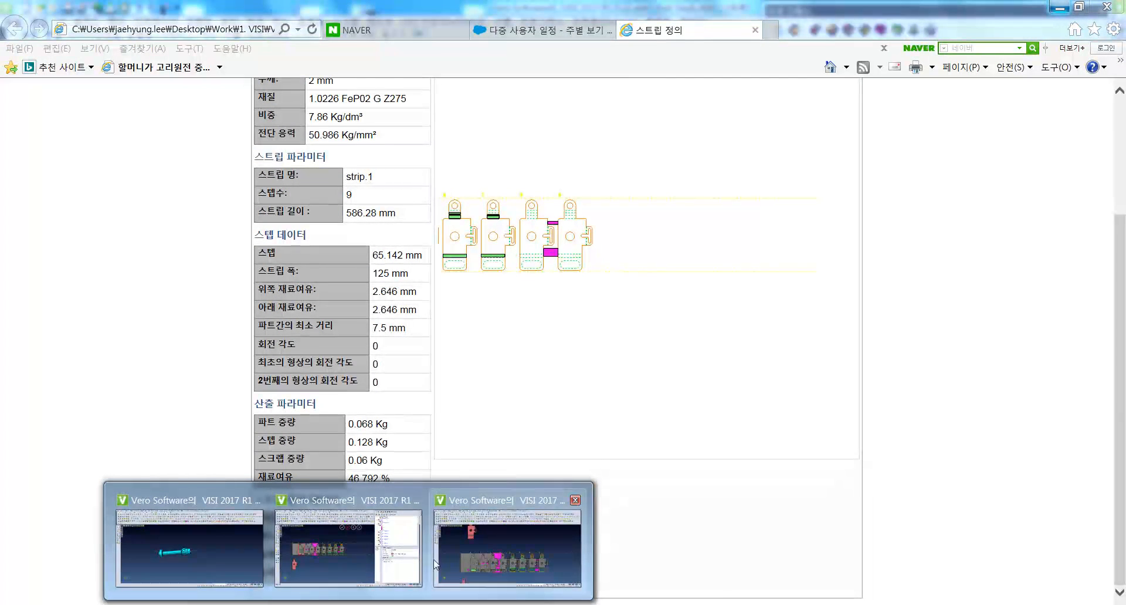
mouse_move(387, 561)
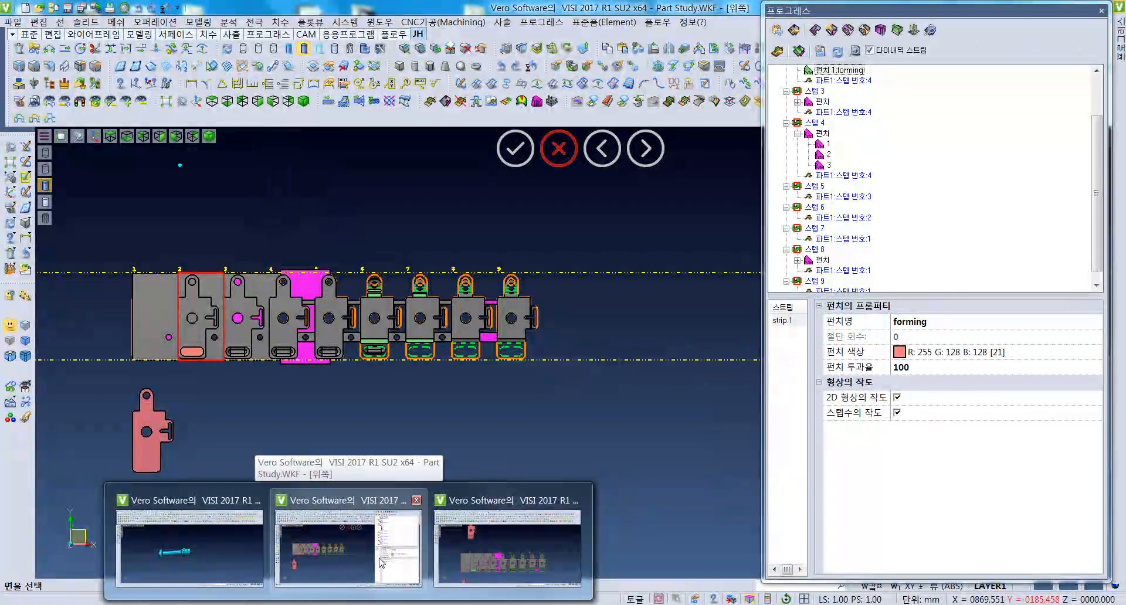
click(382, 562)
middle_drag(413, 343, 544, 349)
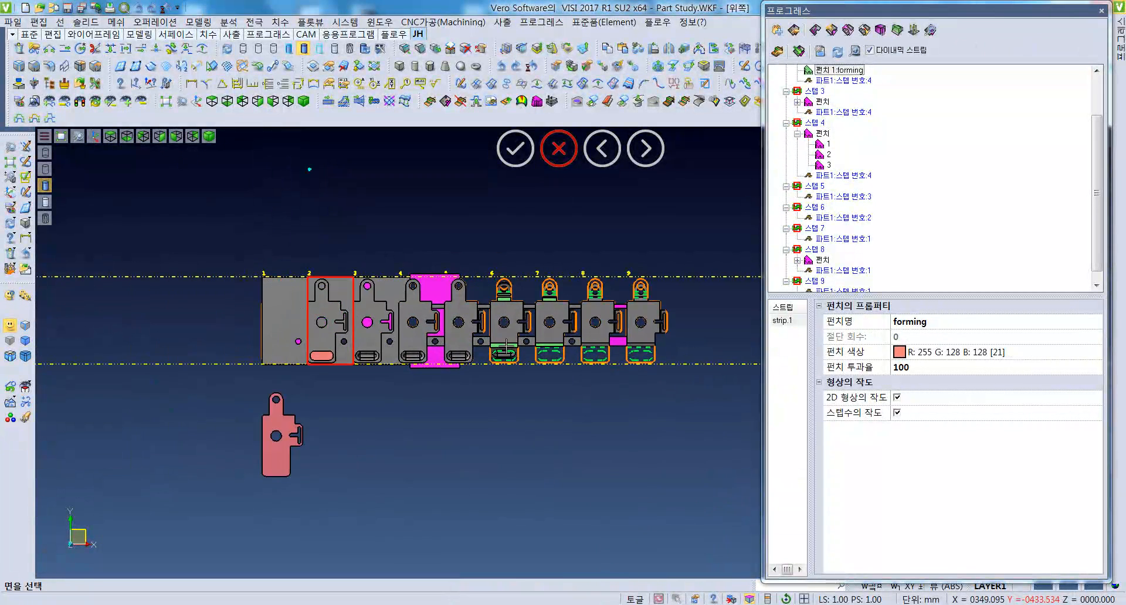
scroll(552, 353, up, 3)
scroll(559, 359, down, 2)
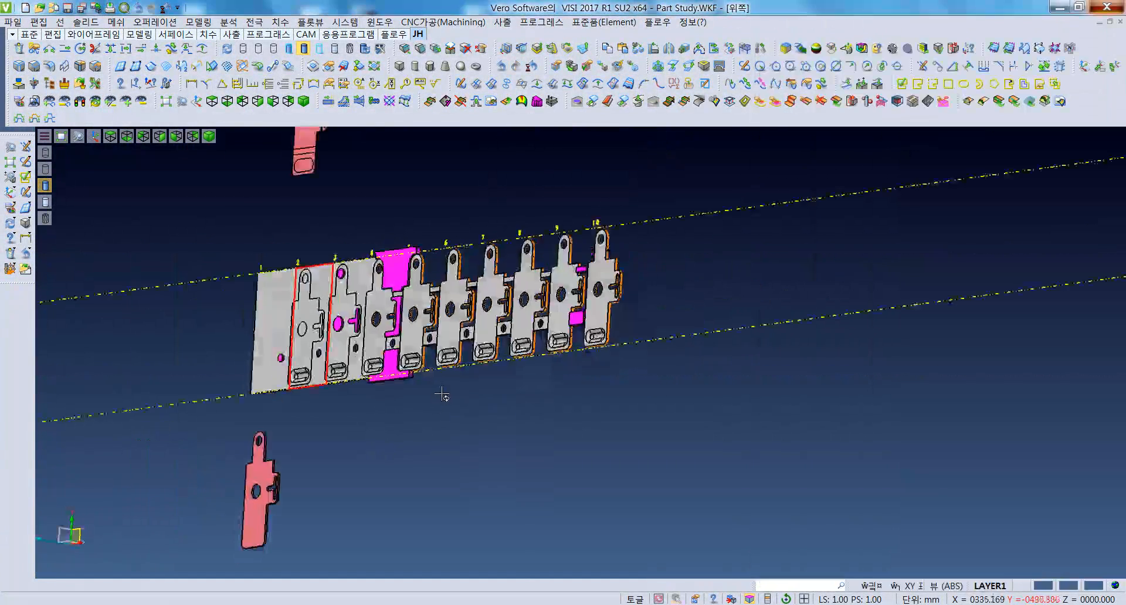
middle_drag(442, 392, 428, 395)
key(Escape)
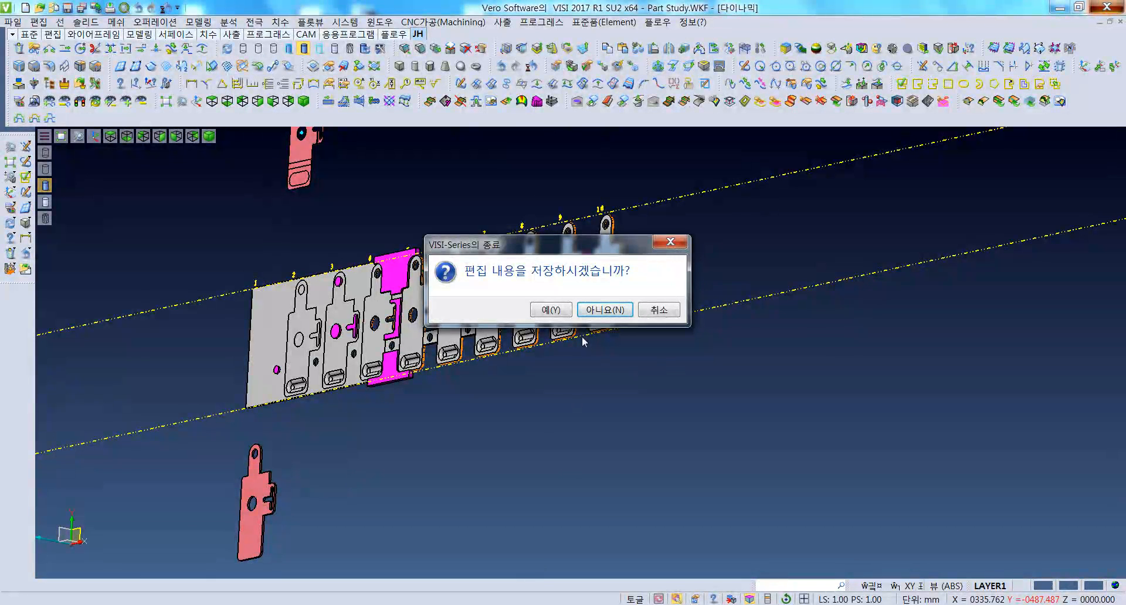
key(Escape)
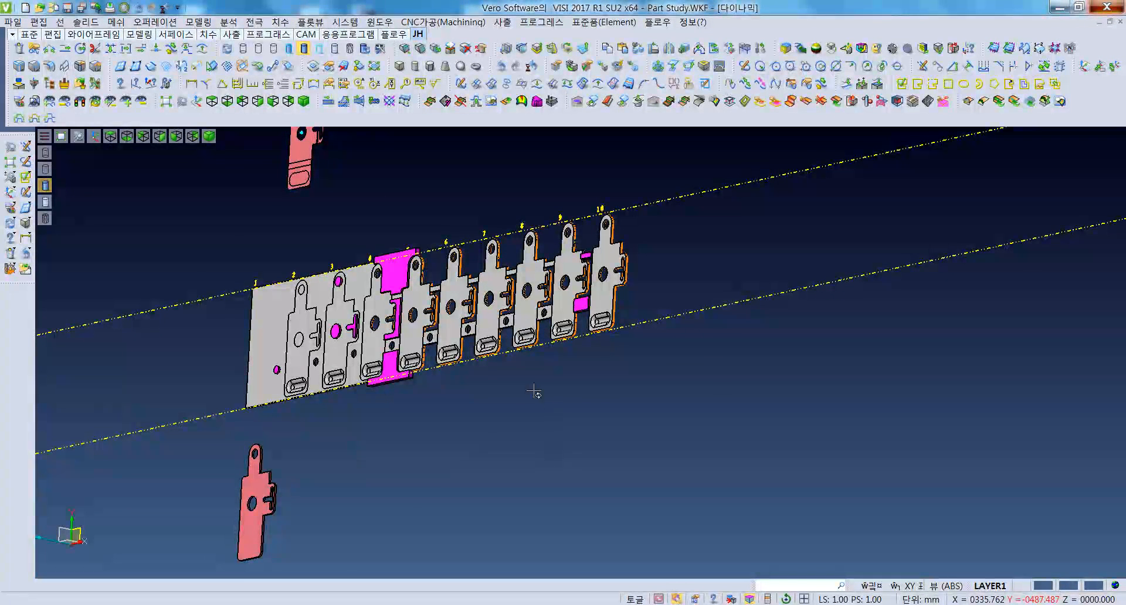
Step: Switch to the finished file 완성본.wkf in VISI and start strip layout (스트립 구성) for its row of part stages
key(alt+Tab)
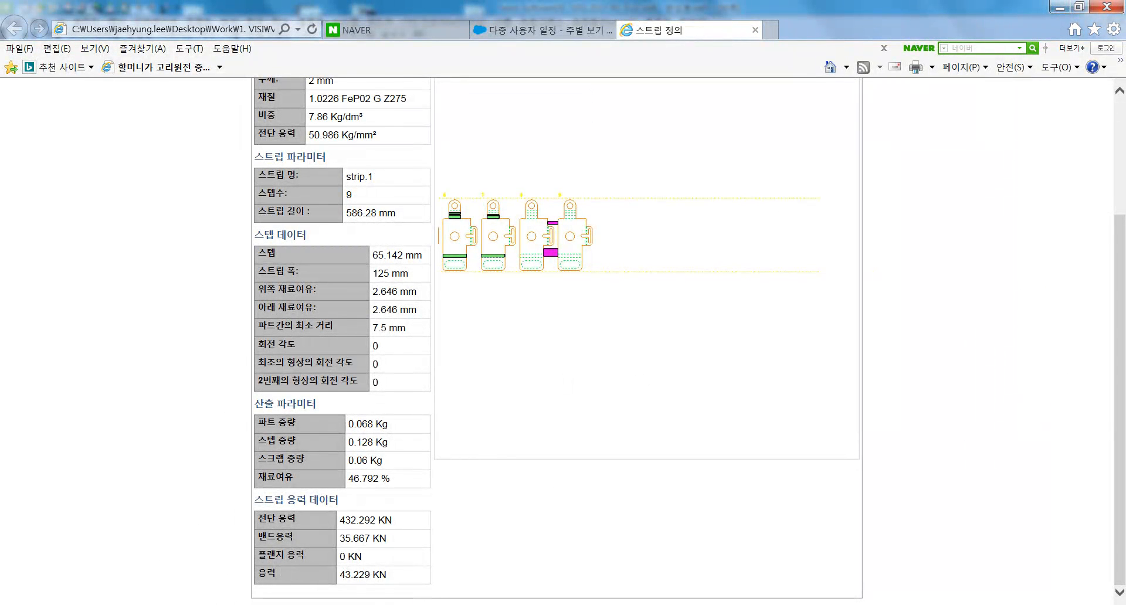
mouse_move(352, 601)
click(410, 563)
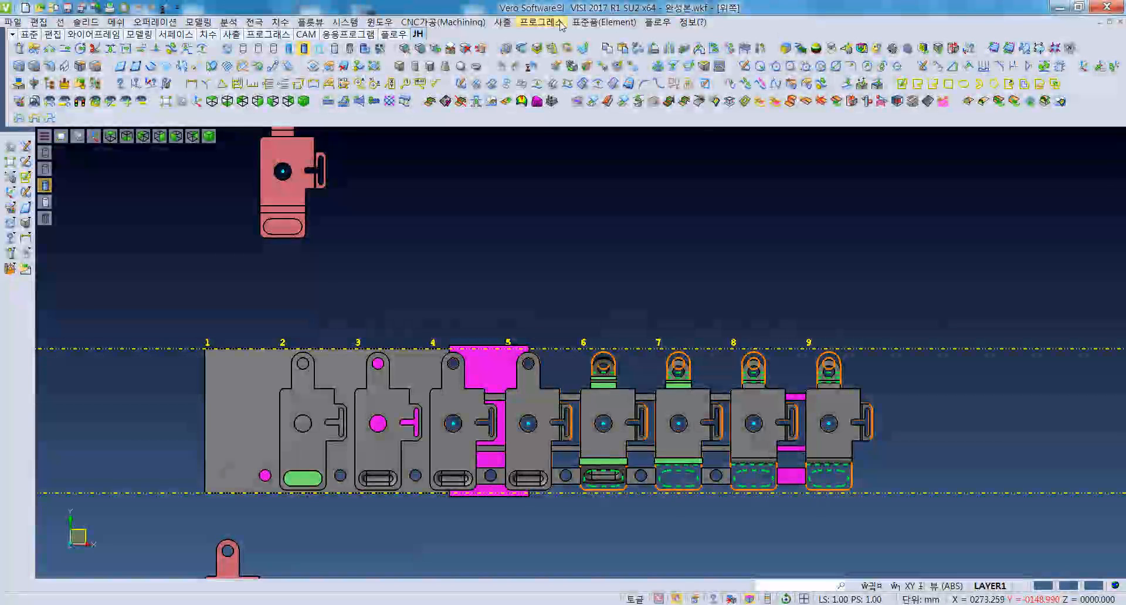
scroll(568, 175, down, 3)
middle_drag(590, 284, 581, 599)
click(542, 22)
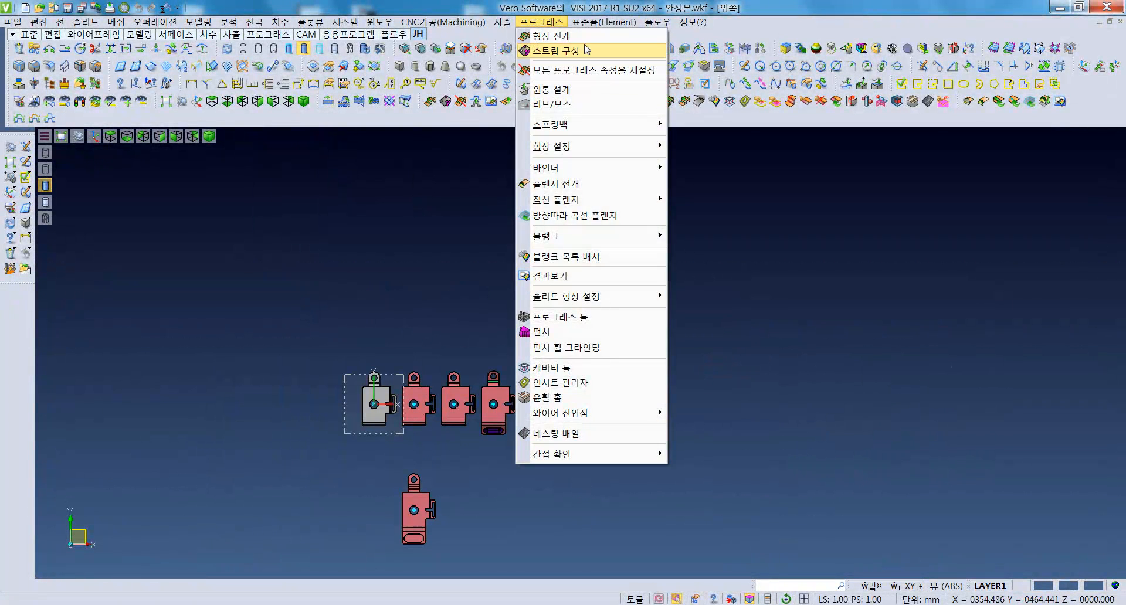